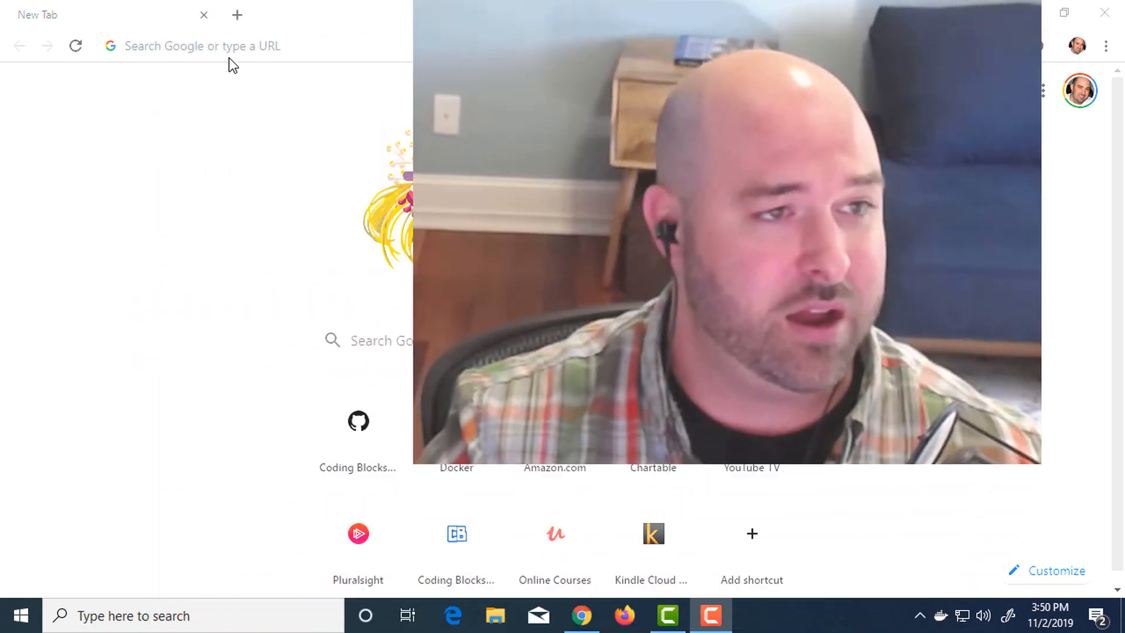
left_click(233, 48)
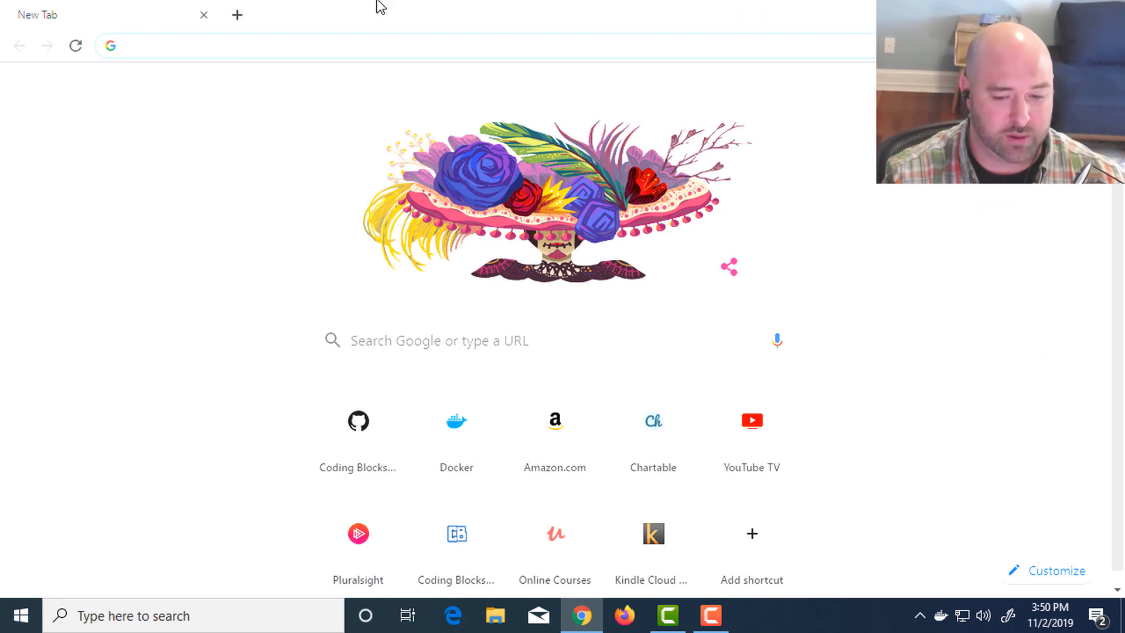
type("www.docker.com")
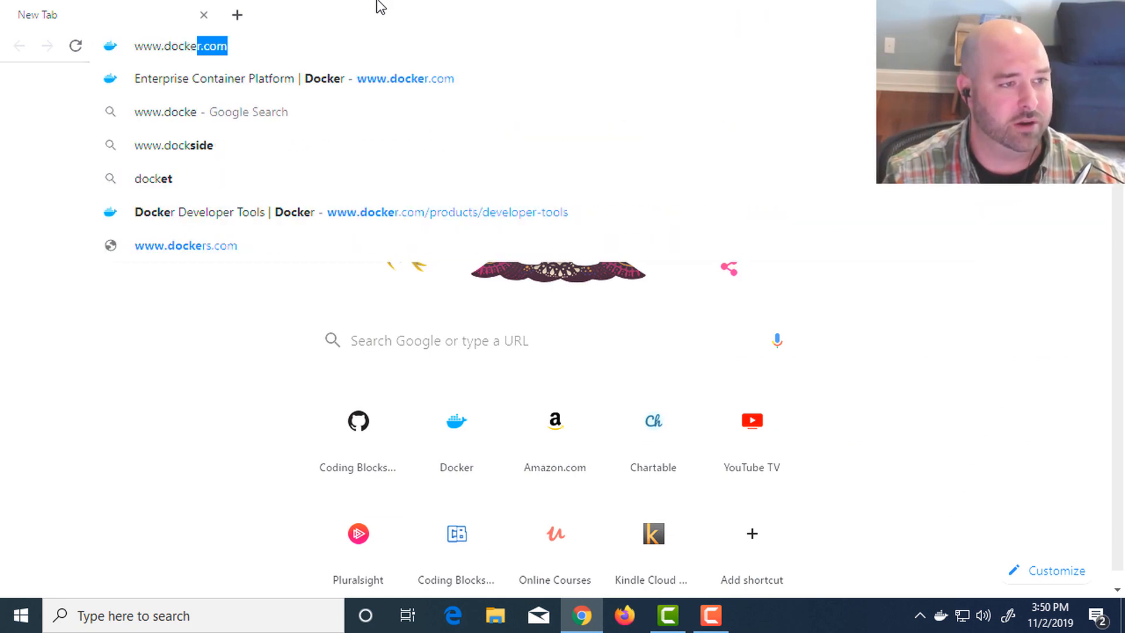
key("Return")
mouse_move(445, 115)
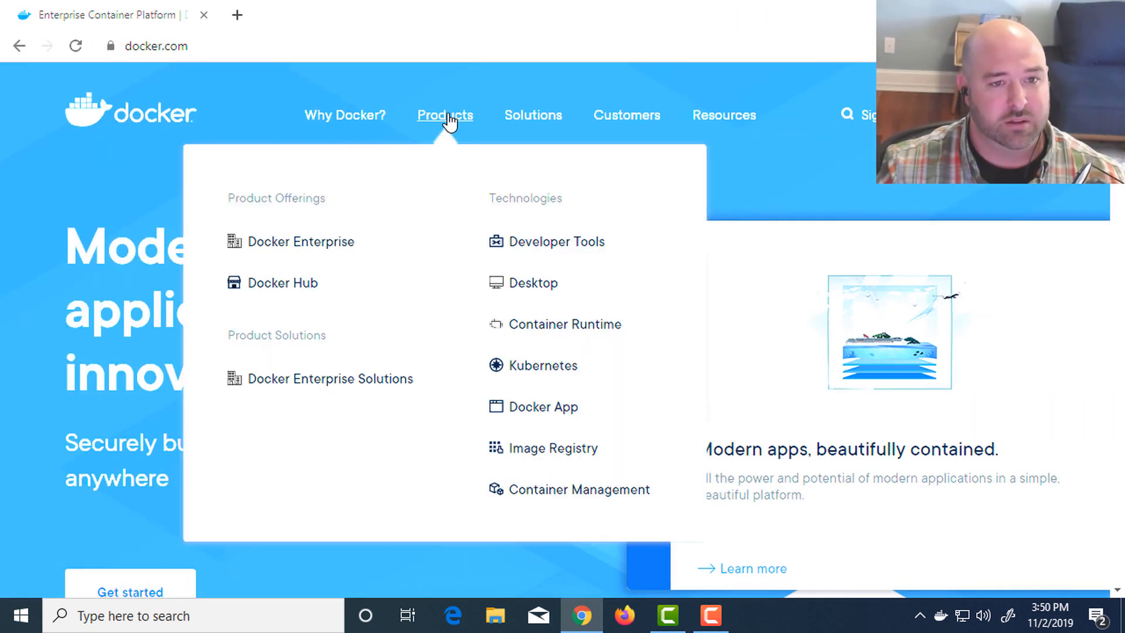
left_click(533, 283)
scroll(591, 346, "down", 4)
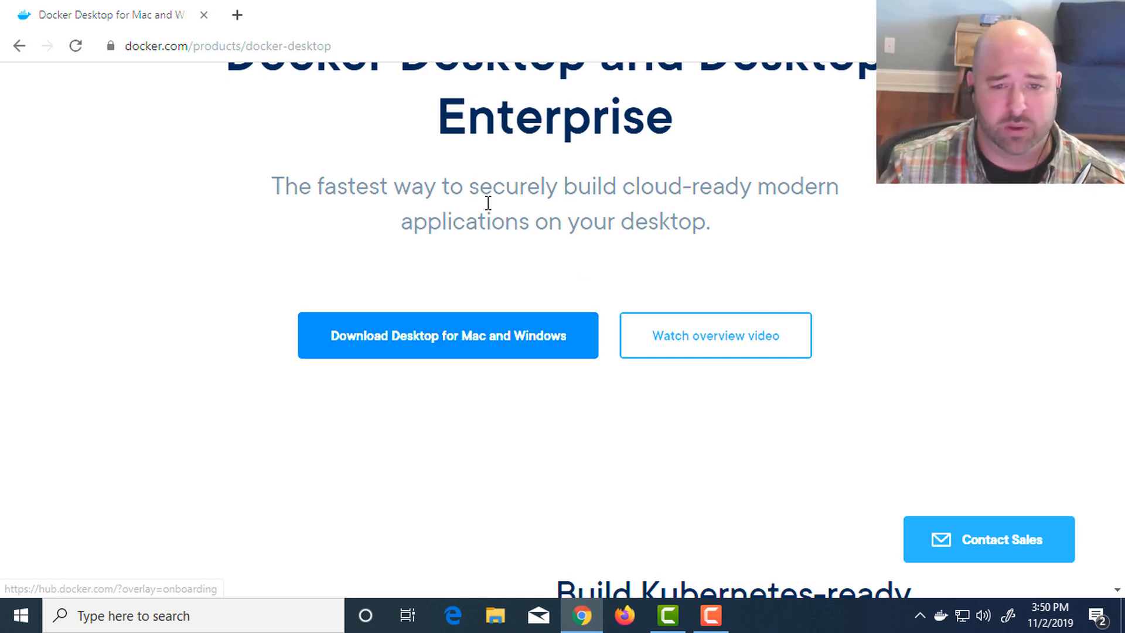
scroll(423, 271, "up", 5)
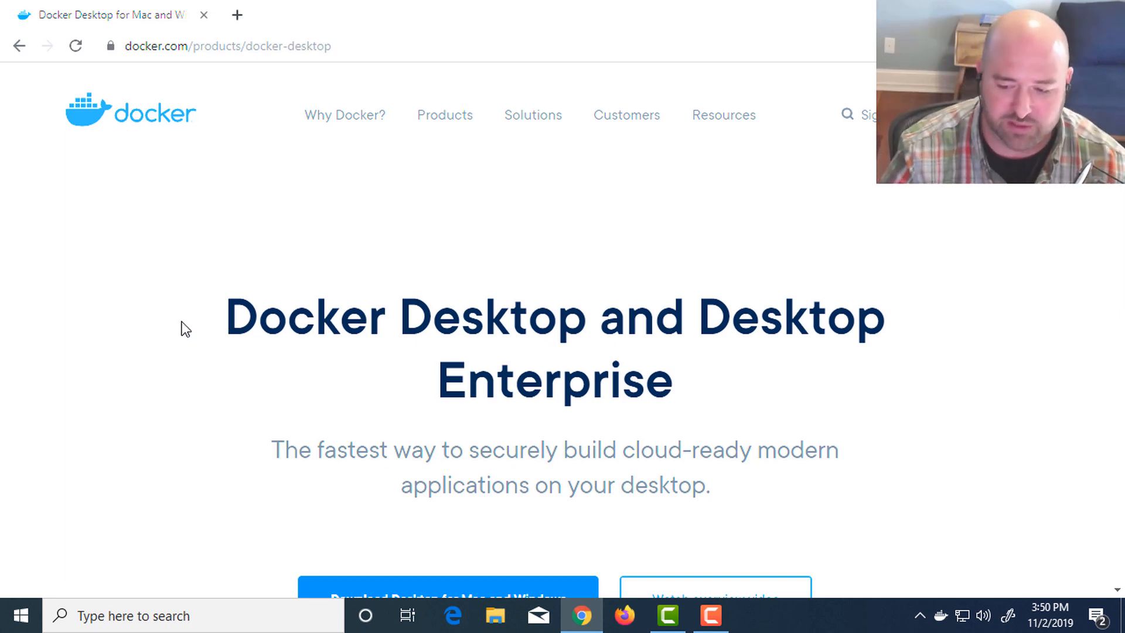
- Check the Docker Desktop tray icon's available commands and running status, along with the hidden tray icons
right_click(943, 618)
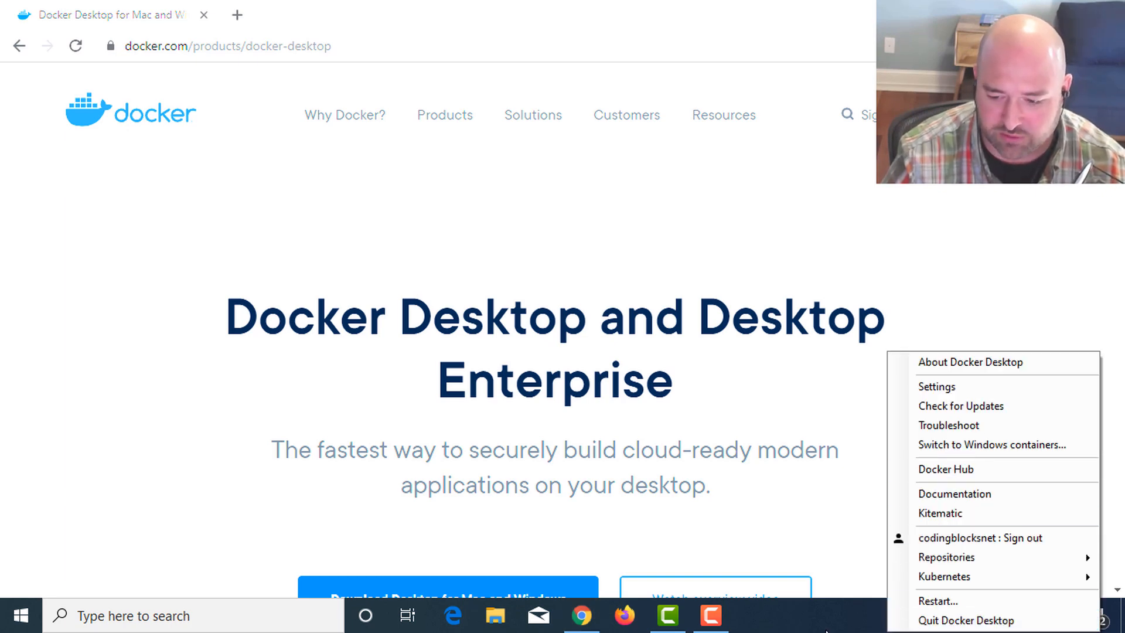
left_click(831, 627)
mouse_move(935, 621)
left_mouse_down()
mouse_move(924, 615)
mouse_move(937, 613)
mouse_move(936, 579)
mouse_move(899, 578)
mouse_move(940, 615)
left_mouse_up()
left_click(941, 614)
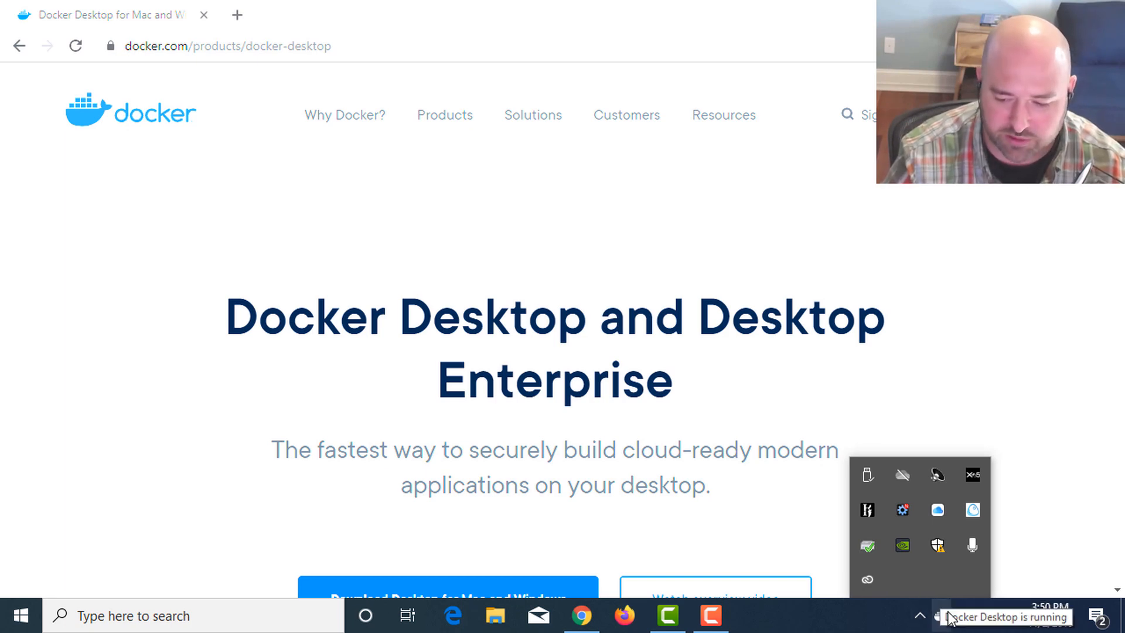
left_click(898, 619)
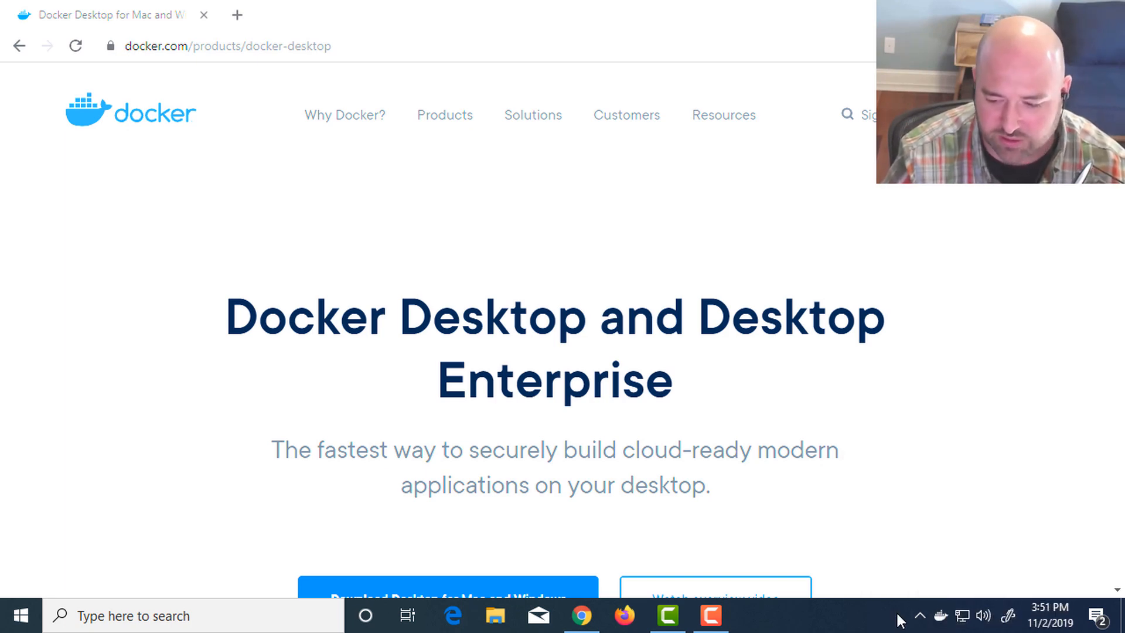
- Open the Docker Desktop settings and view the general options and the shared drives
right_click(938, 620)
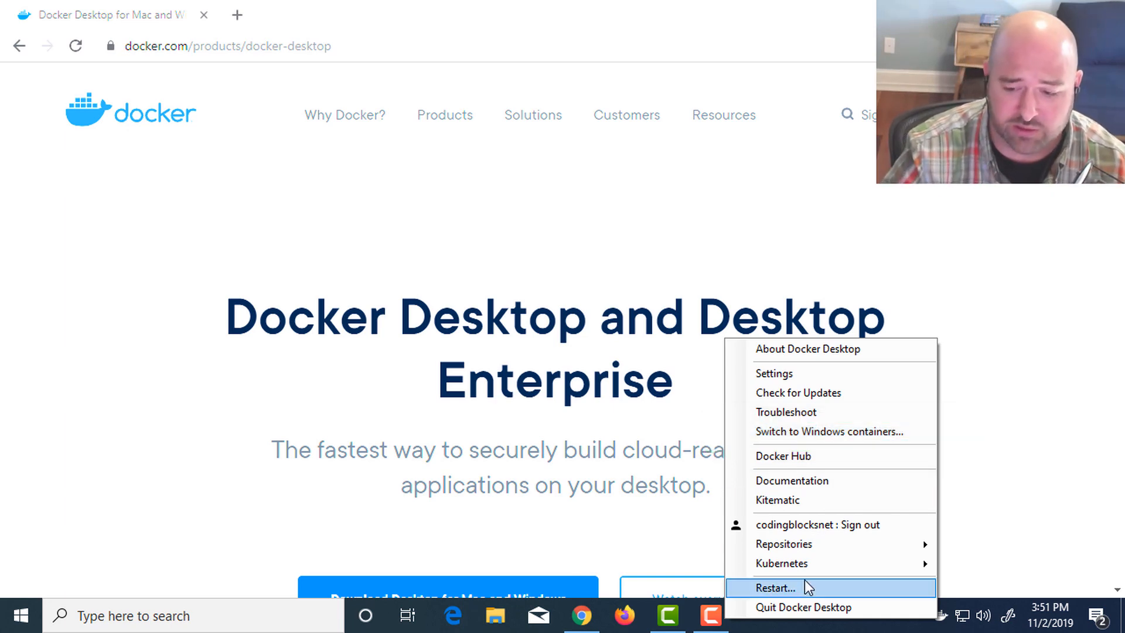
left_click(827, 375)
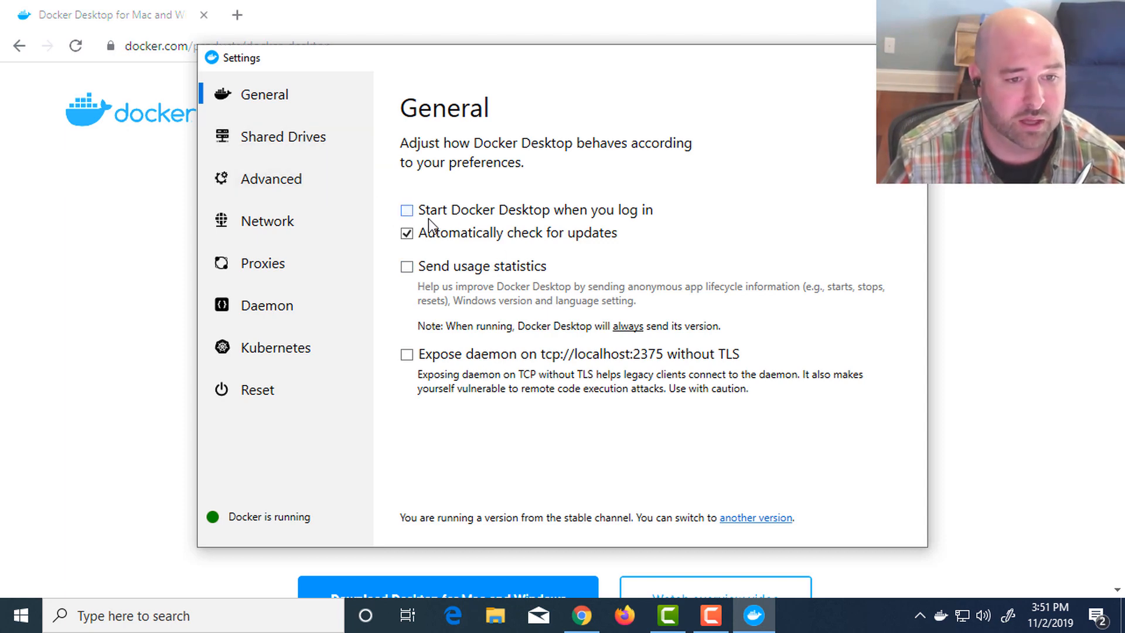
left_click(290, 187)
left_click(293, 126)
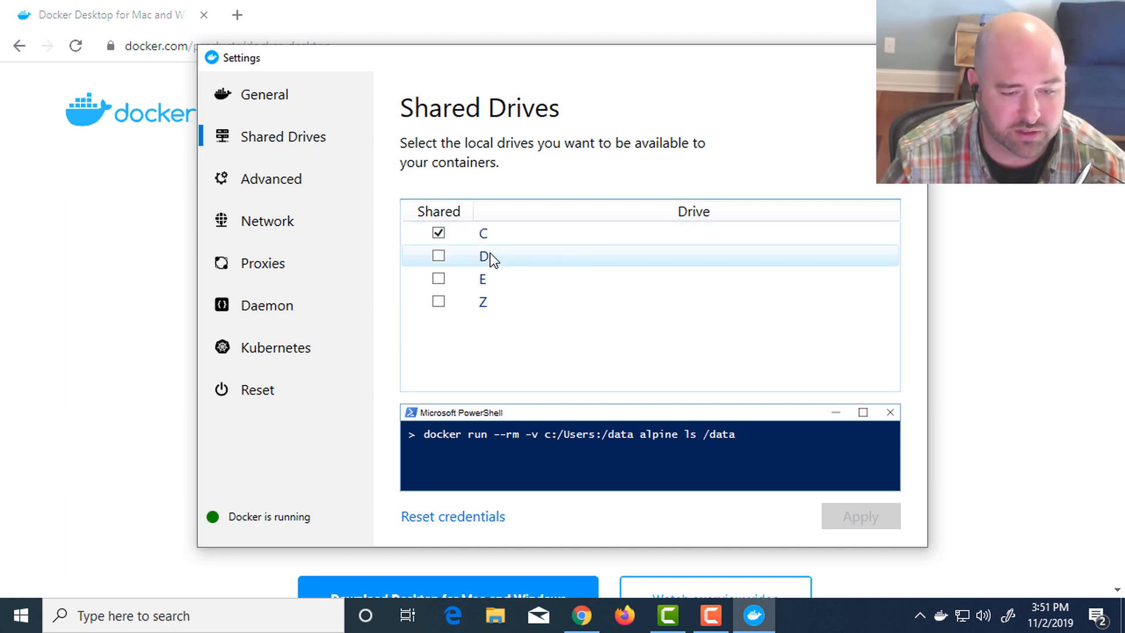
- Try sharing drive E with the containers, clear it again and close the Docker Desktop settings
left_click(440, 280)
left_click(438, 280)
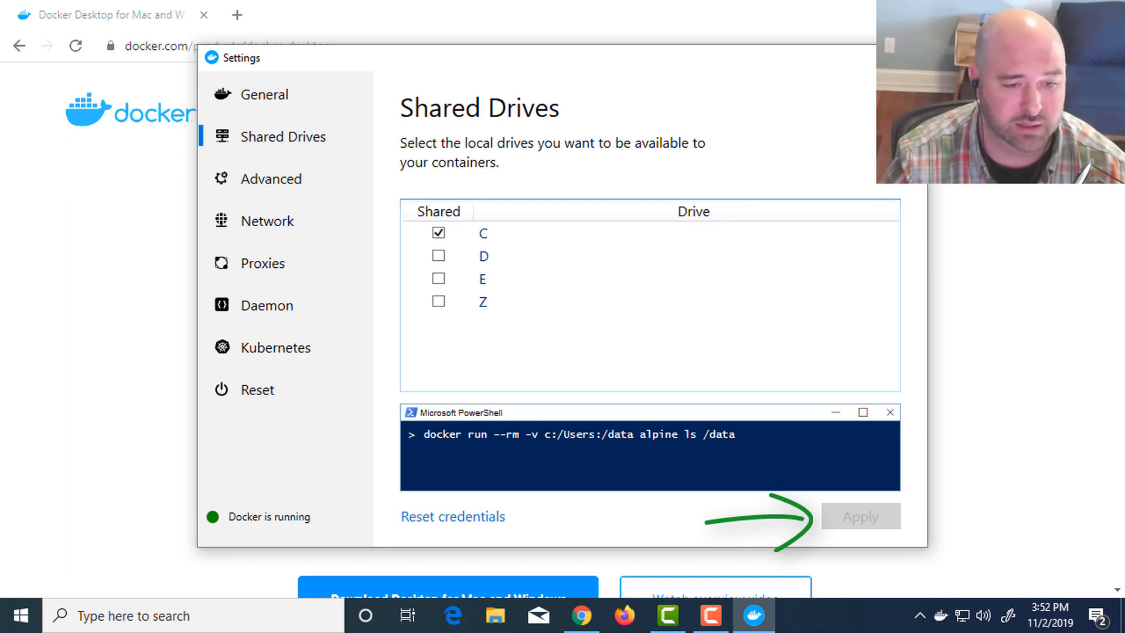
left_click(910, 58)
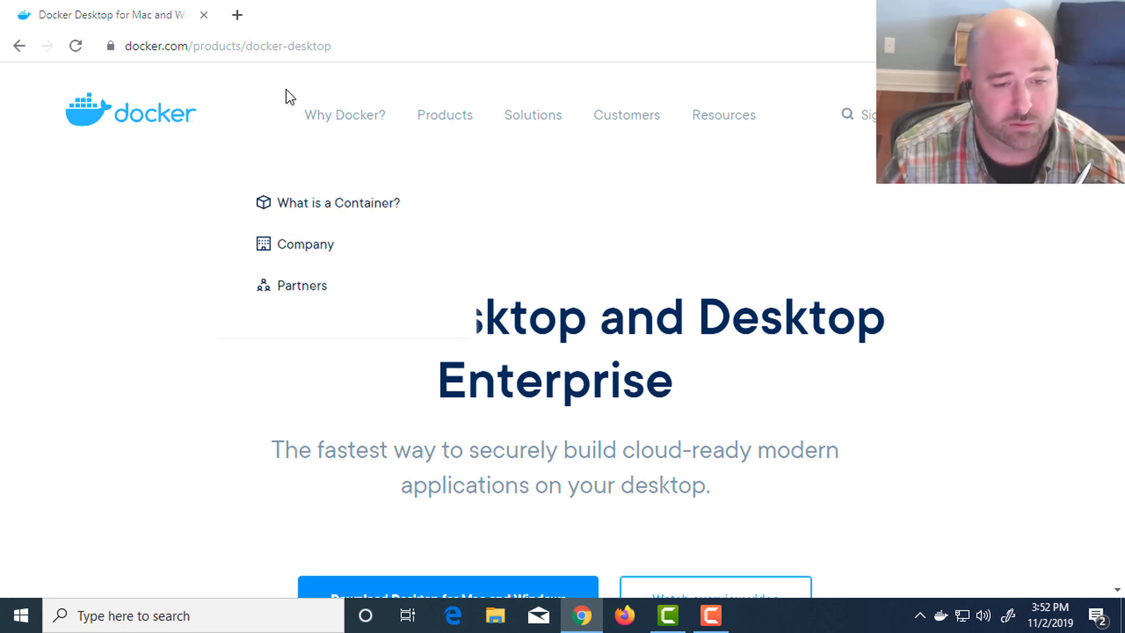
- Search the web for "sql server docker container" in a new tab and open the Microsoft SQL Server page on Docker Hub
left_click(238, 16)
type("sql ")
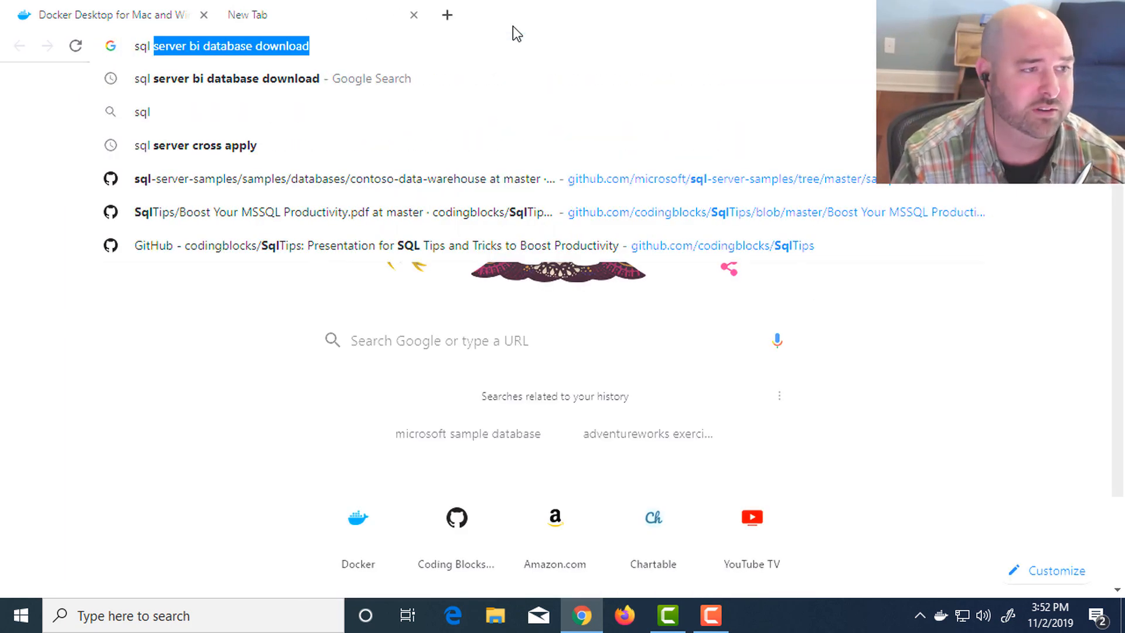
type("server docker contain")
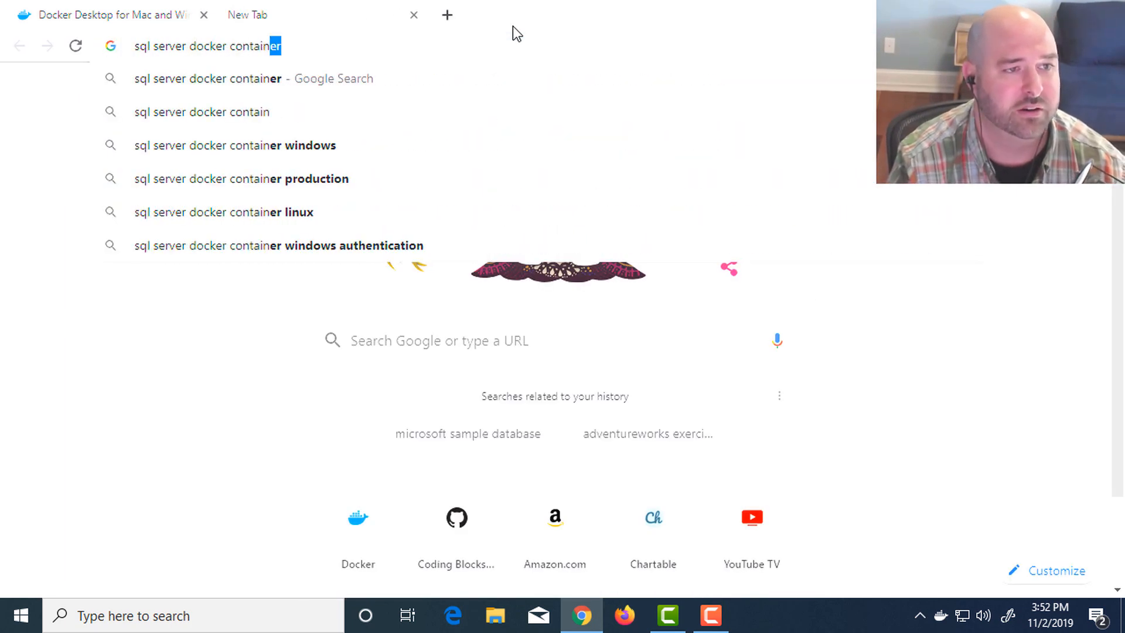
key("Return")
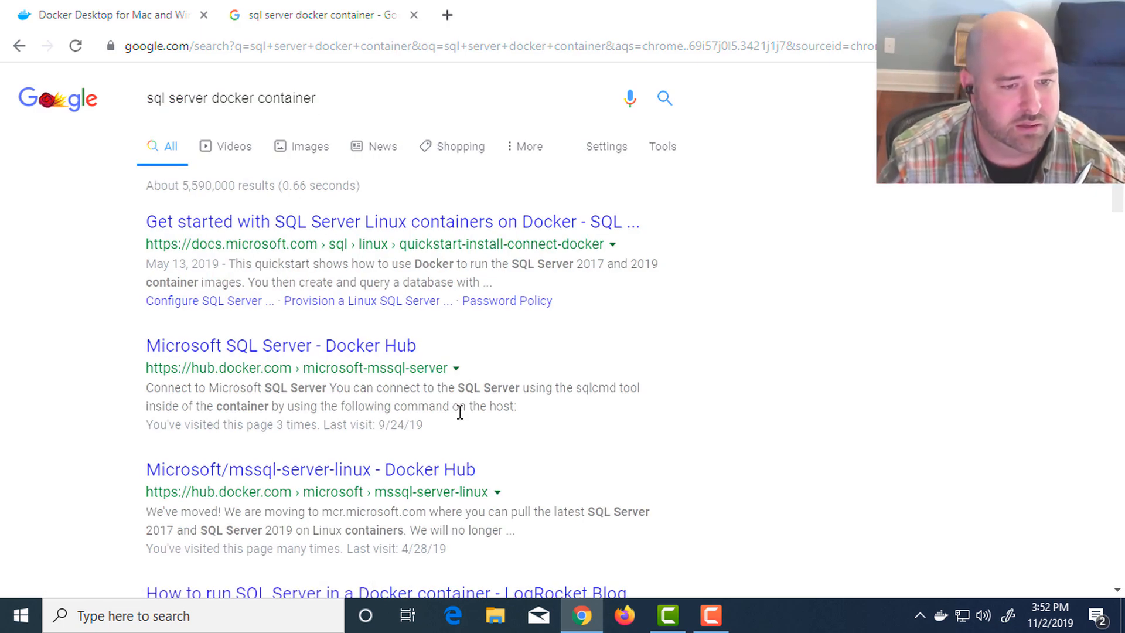
left_click(250, 351)
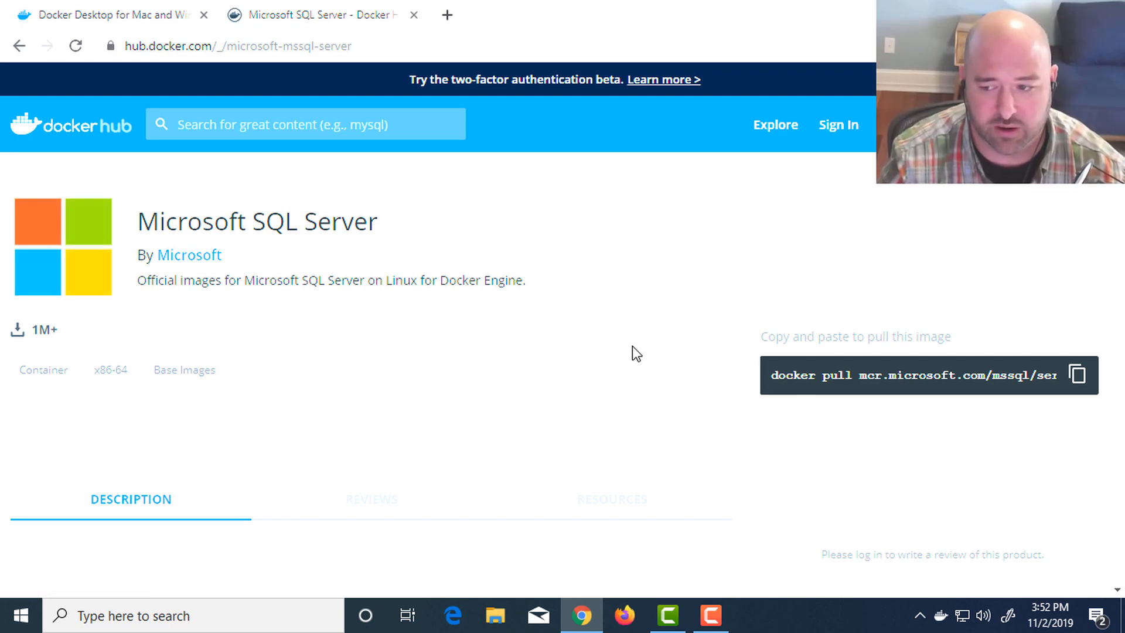
- Examine the SQL Server image's pull command, featured tags and usage instructions on Docker Hub
scroll(328, 358, "down", 5)
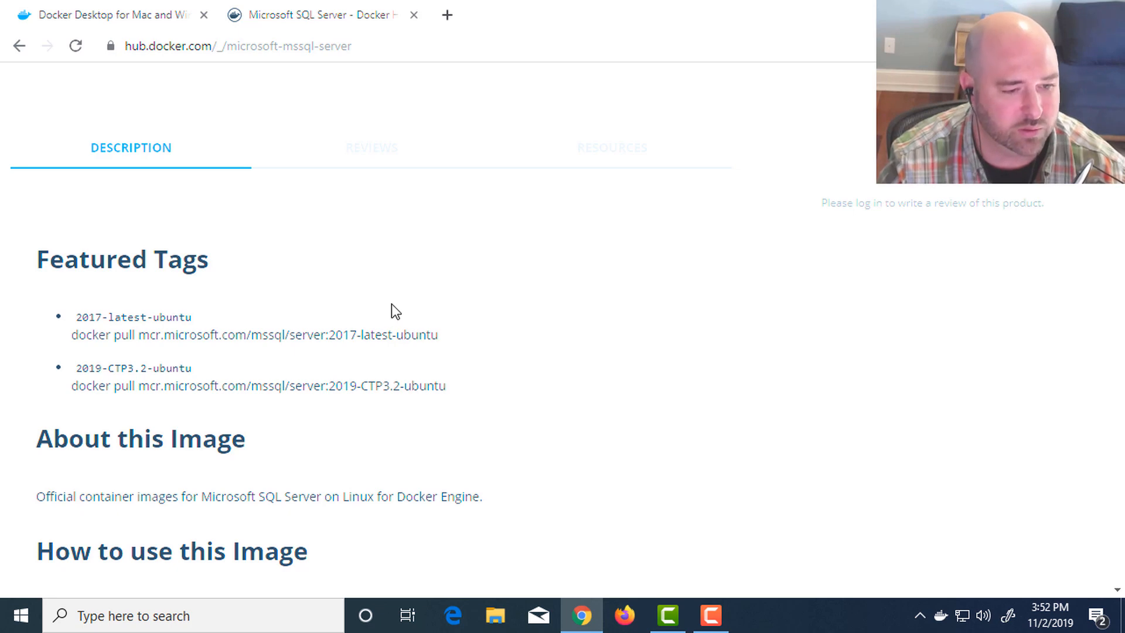
scroll(389, 307, "down", 2)
scroll(398, 307, "up", 3)
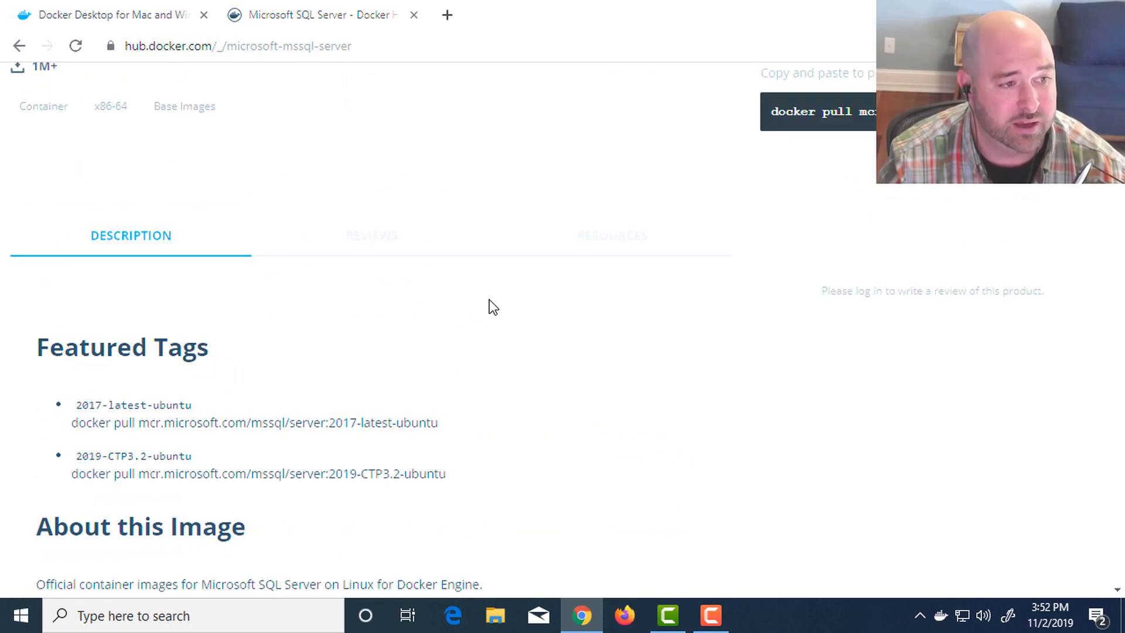
scroll(703, 316, "up", 4)
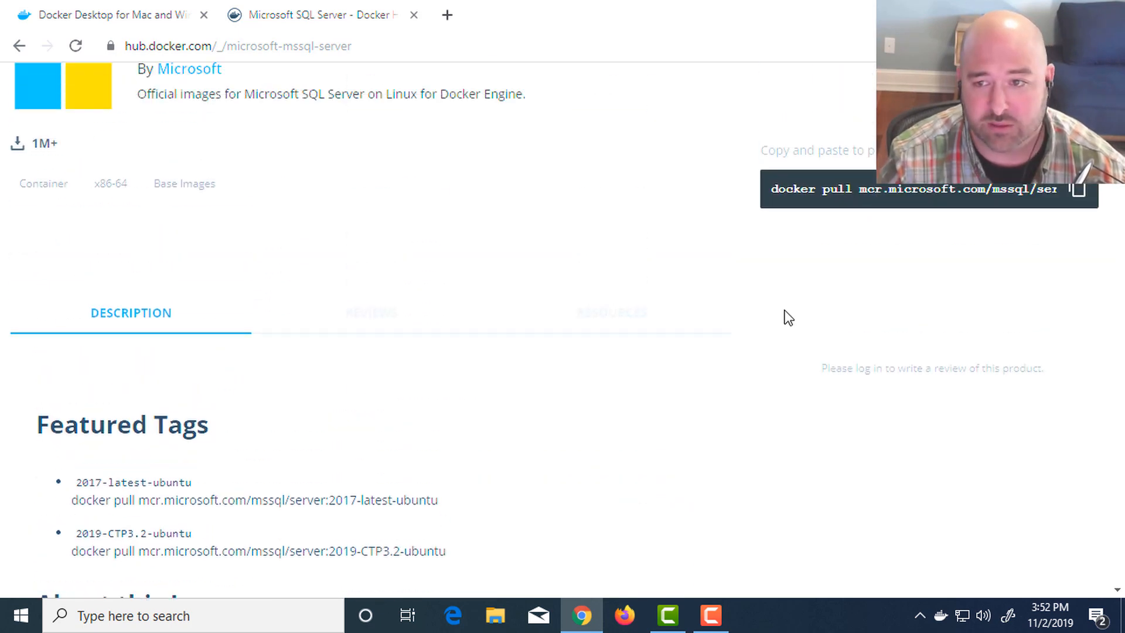
left_click_drag(1047, 379, 1017, 378)
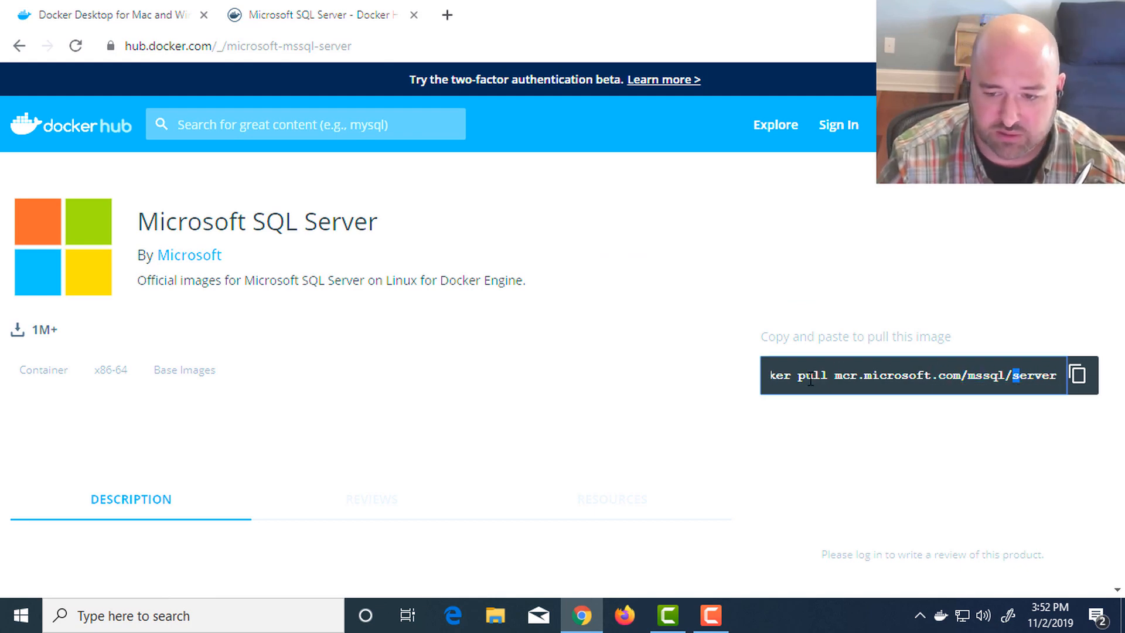
scroll(455, 406, "down", 7)
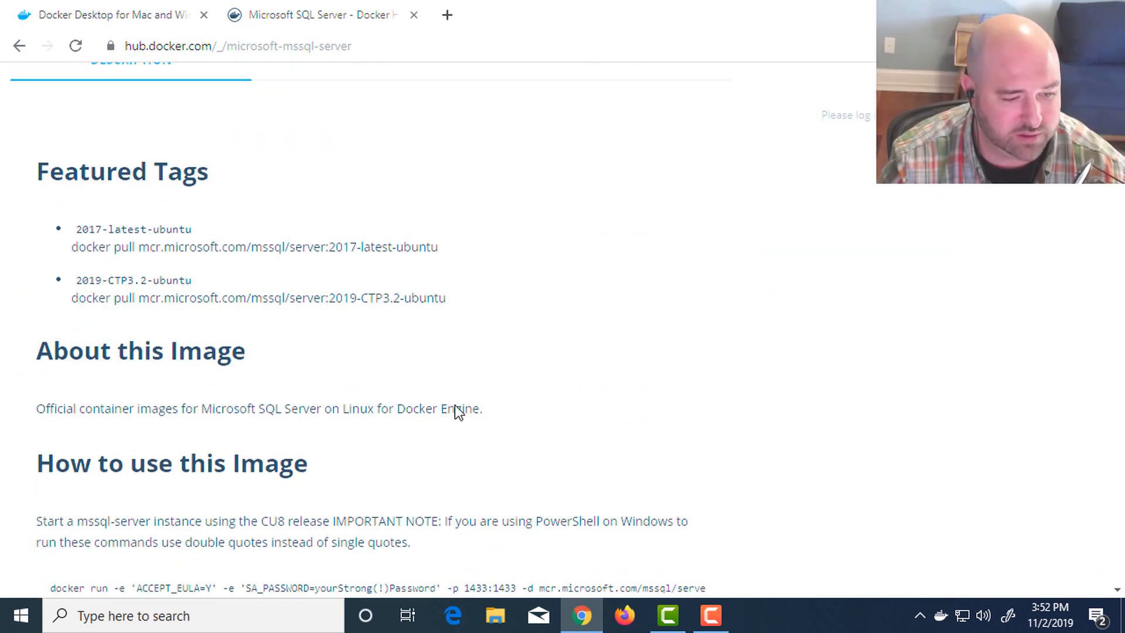
scroll(404, 422, "down", 2)
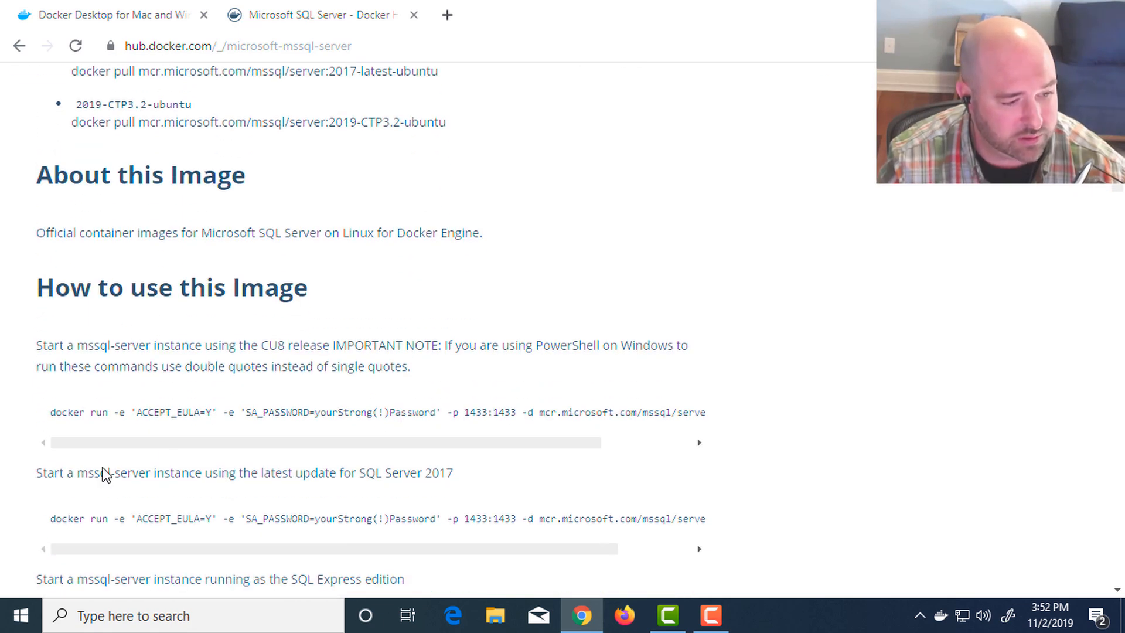
scroll(188, 372, "up", 3)
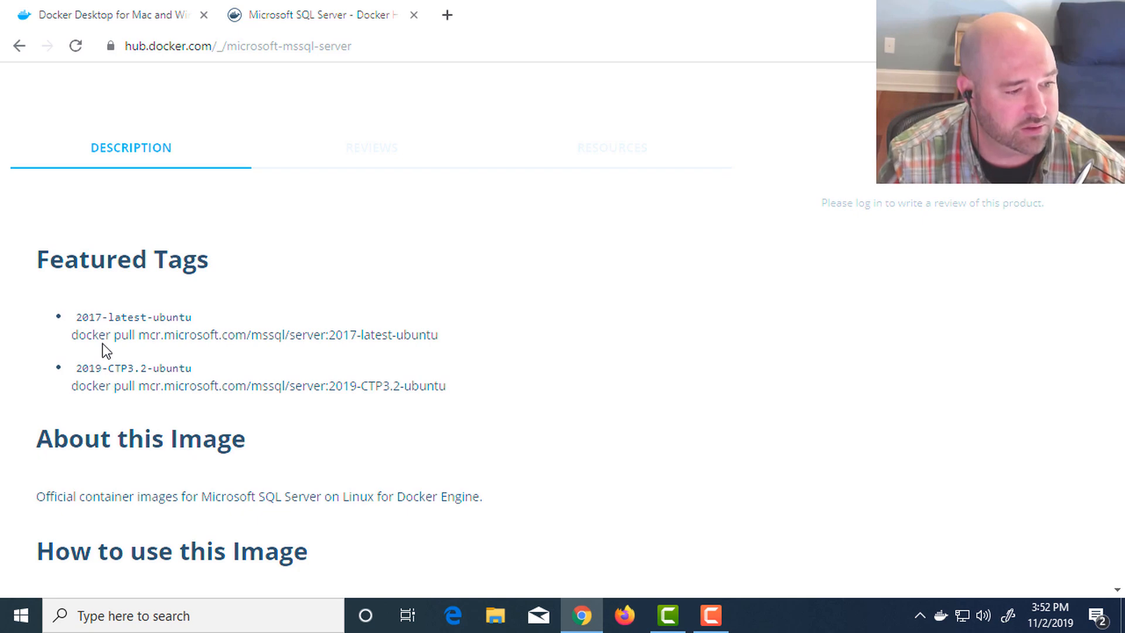
- Copy the command "docker pull mcr.microsoft.com/mssql/server:2017-latest-ubuntu" listed for the 2017-latest-ubuntu tag
left_click_drag(77, 318, 122, 318)
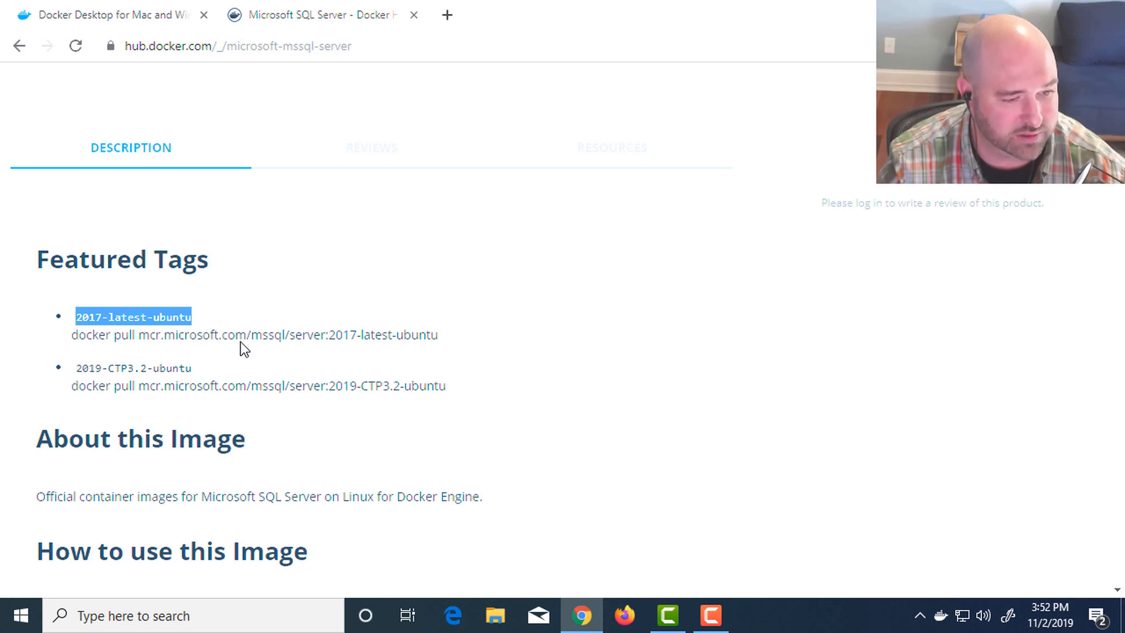
left_click(157, 336)
left_click_drag(73, 336, 435, 335)
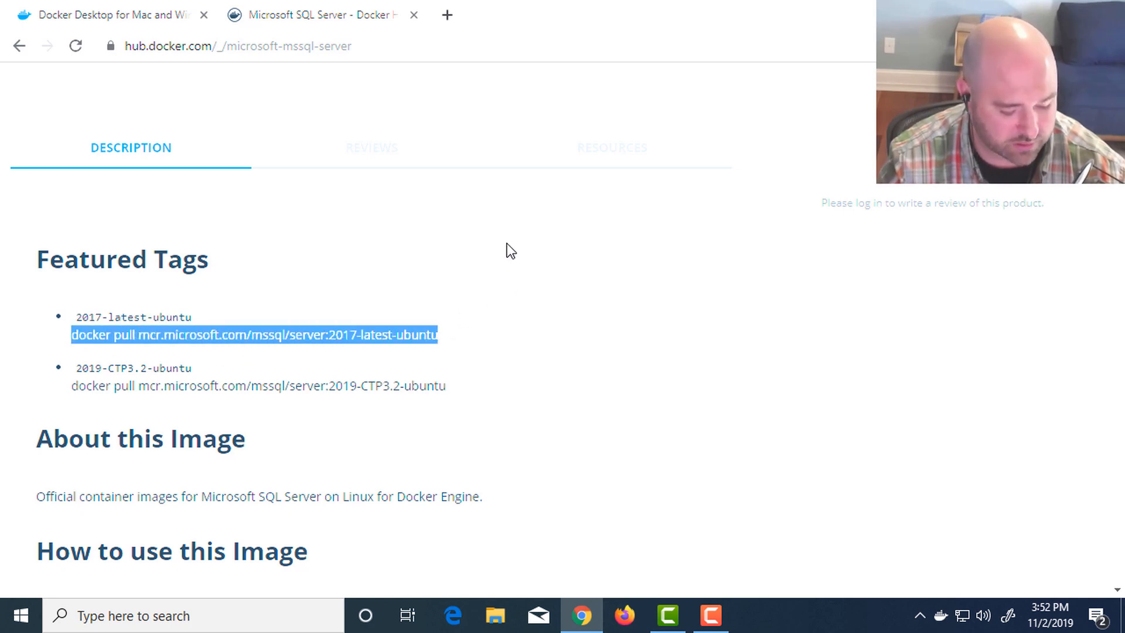
key("ctrl+c")
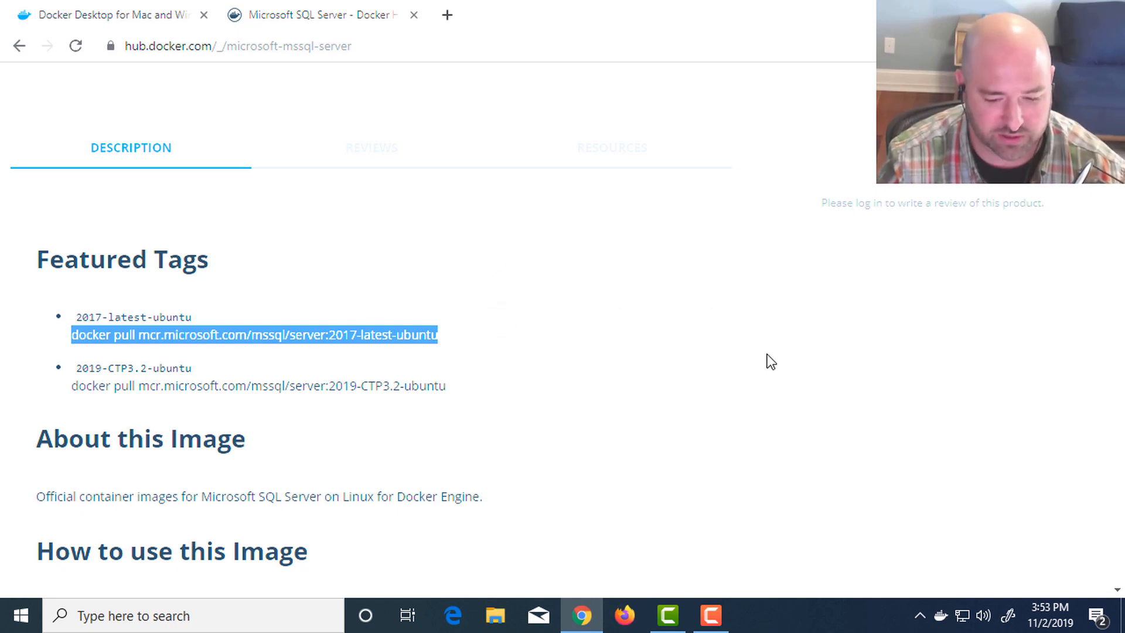
- Find Cmder on the computer and launch its console
key("super")
type("cmder")
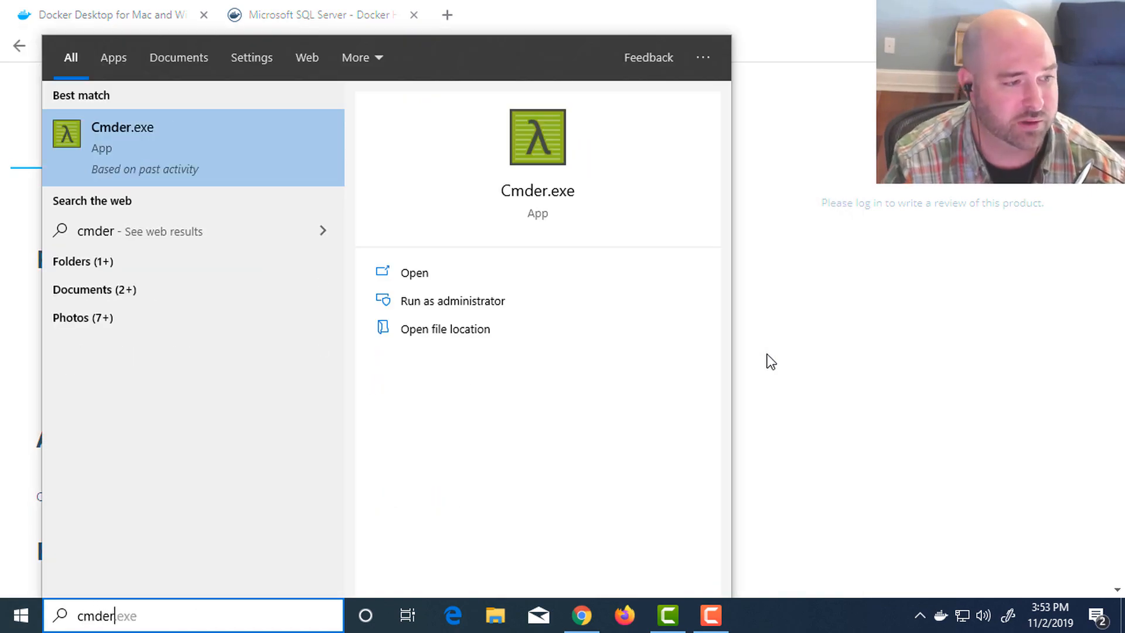
left_click(157, 138)
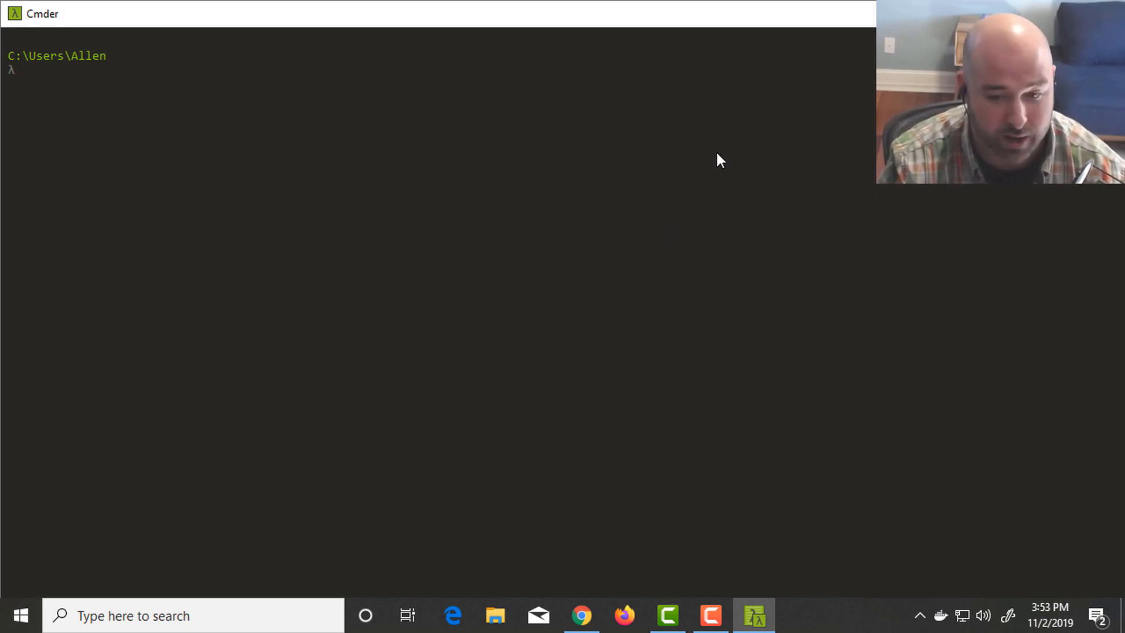
- Switch back to the browser, search for "cmder" in a new tab and look over the cmder.net home page
key("alt+Tab")
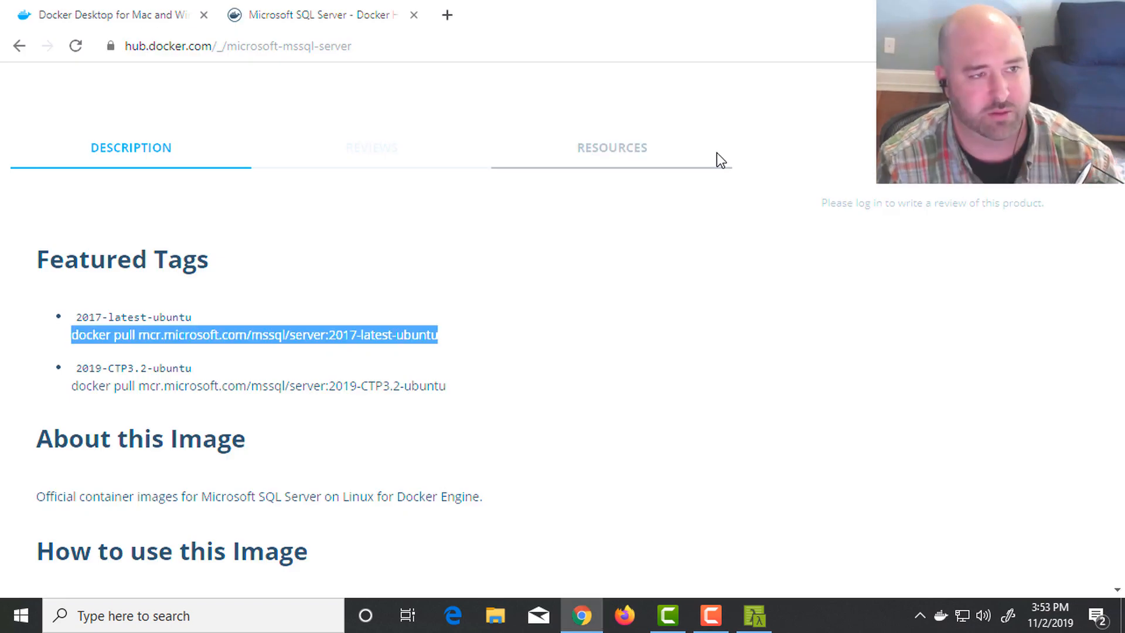
key("ctrl+t")
type("cmder")
key("Return")
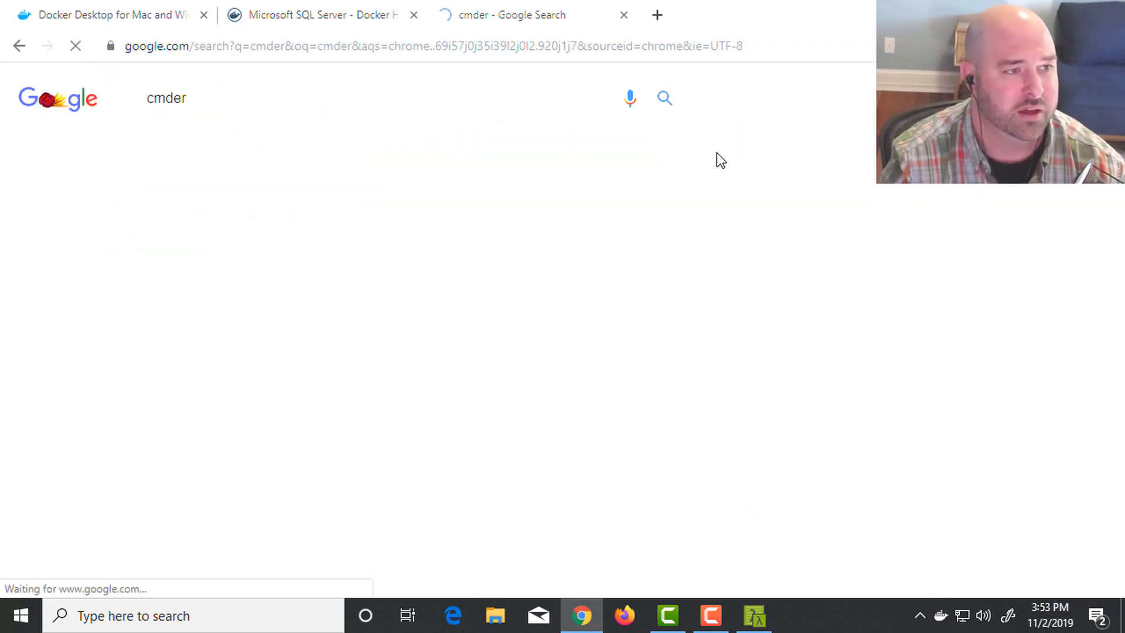
left_click(252, 238)
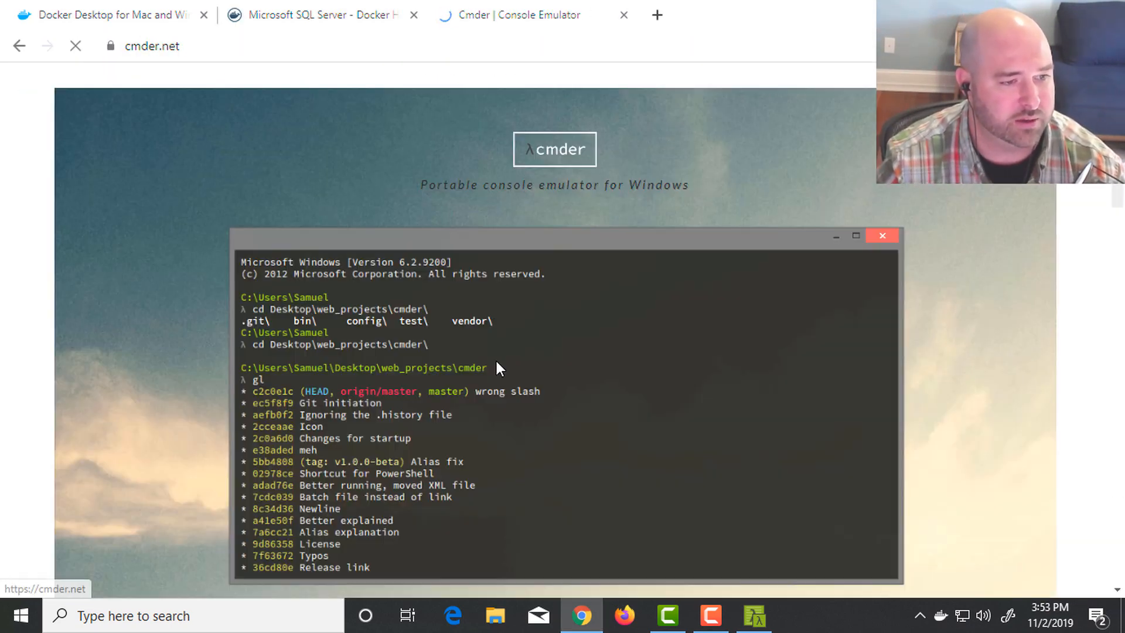
scroll(610, 287, "down", 4)
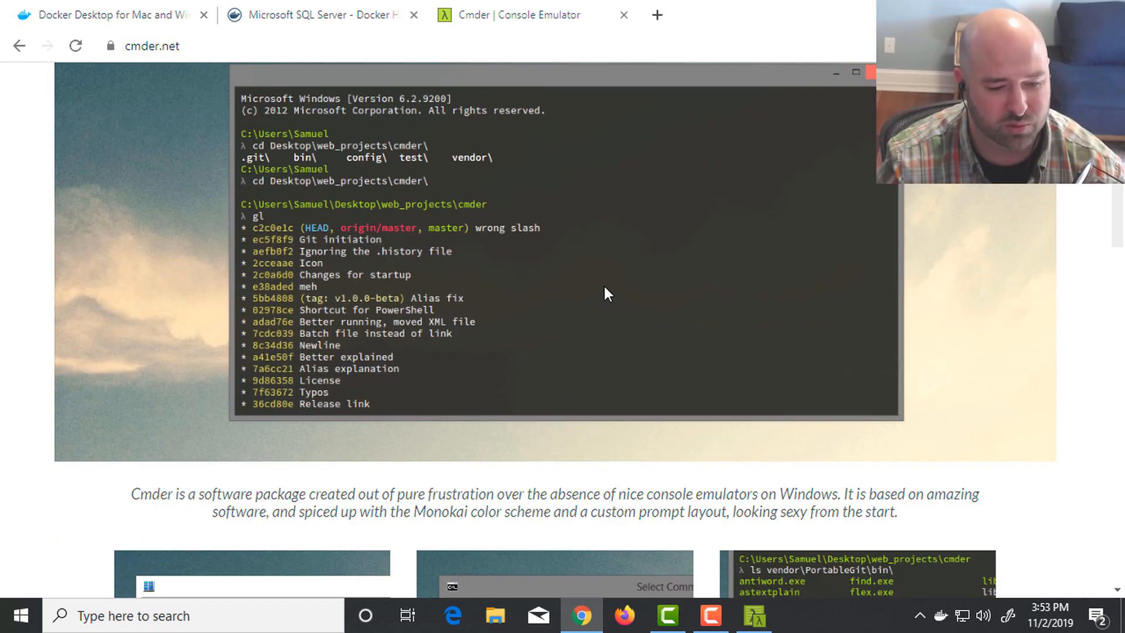
scroll(604, 287, "up", 4)
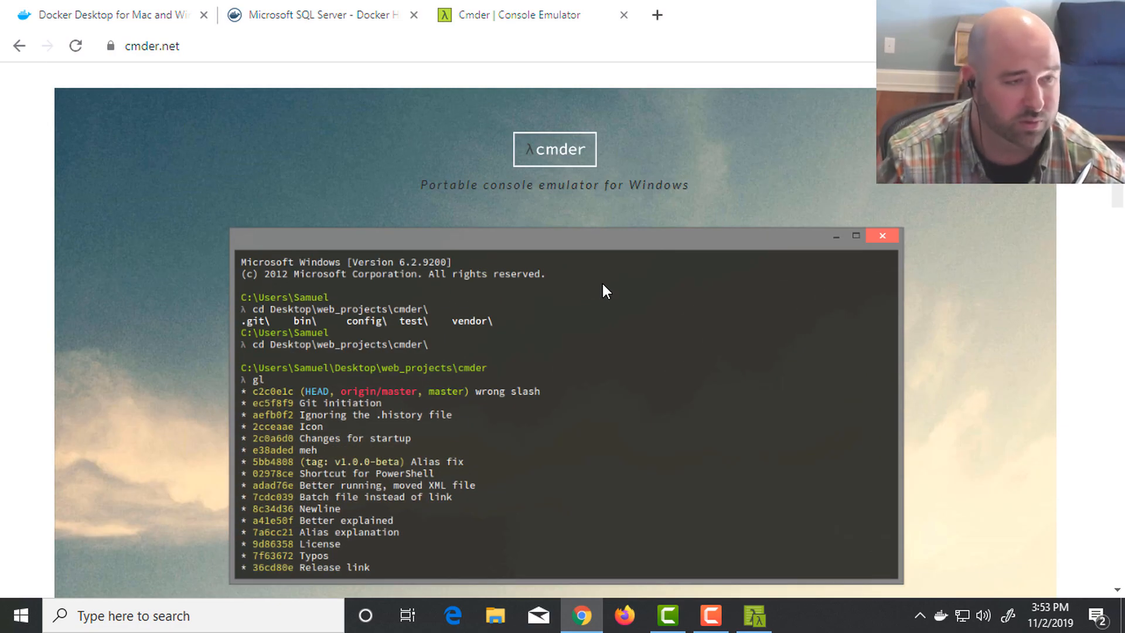
- Search for "iterm2" in a new tab, look over the iterm2.com home page and return to the cmder.net page
key("ctrl+t")
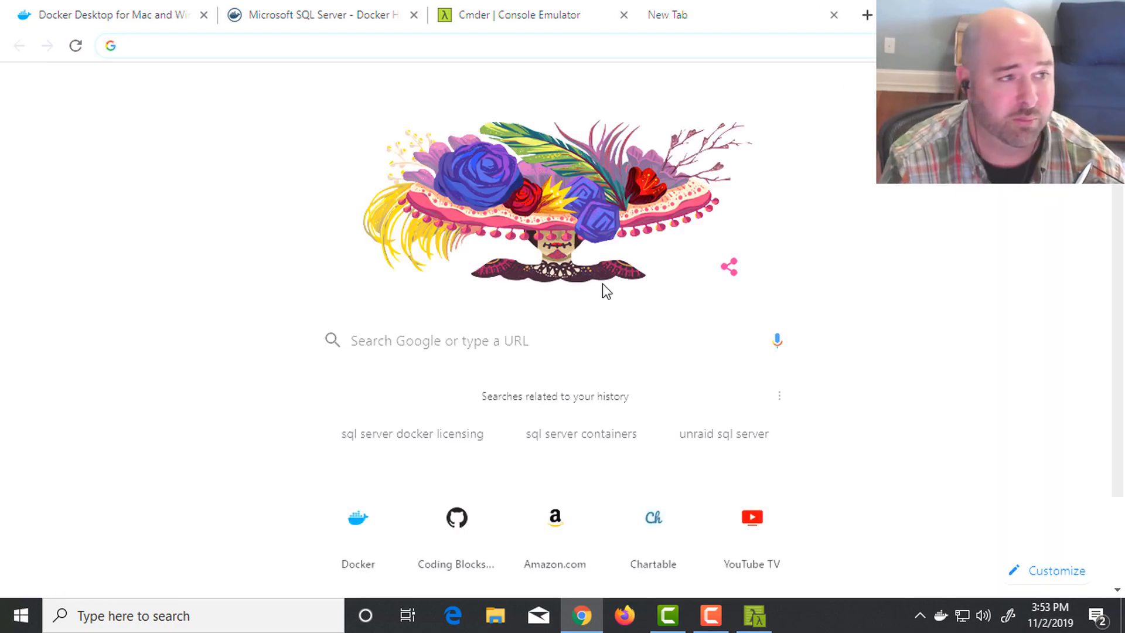
type("iterm2")
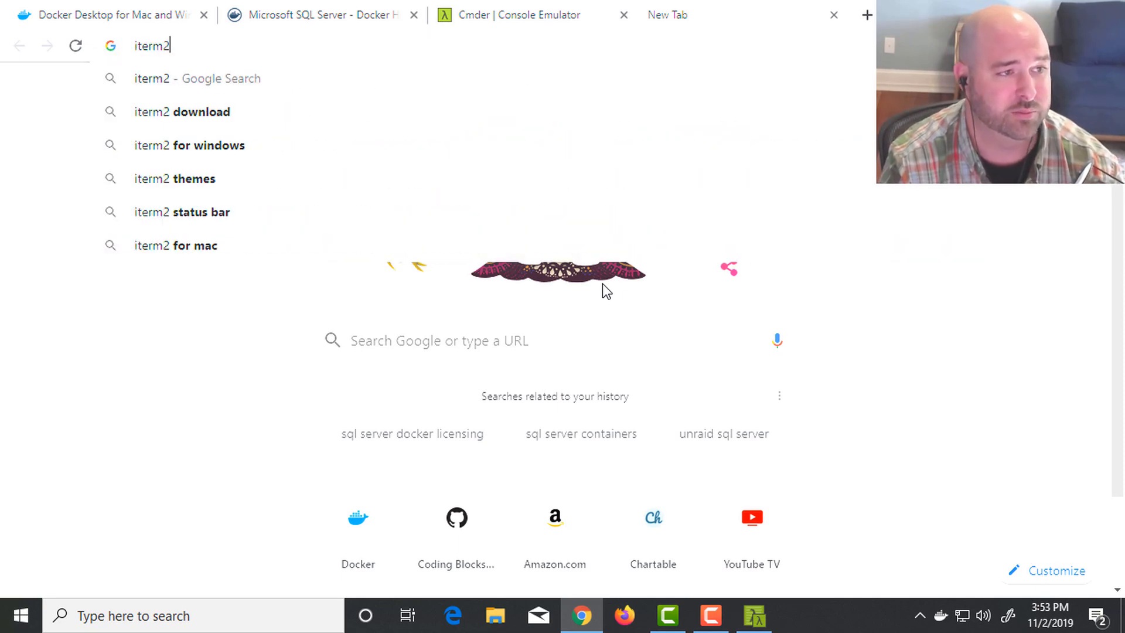
key("Return")
left_click(170, 226)
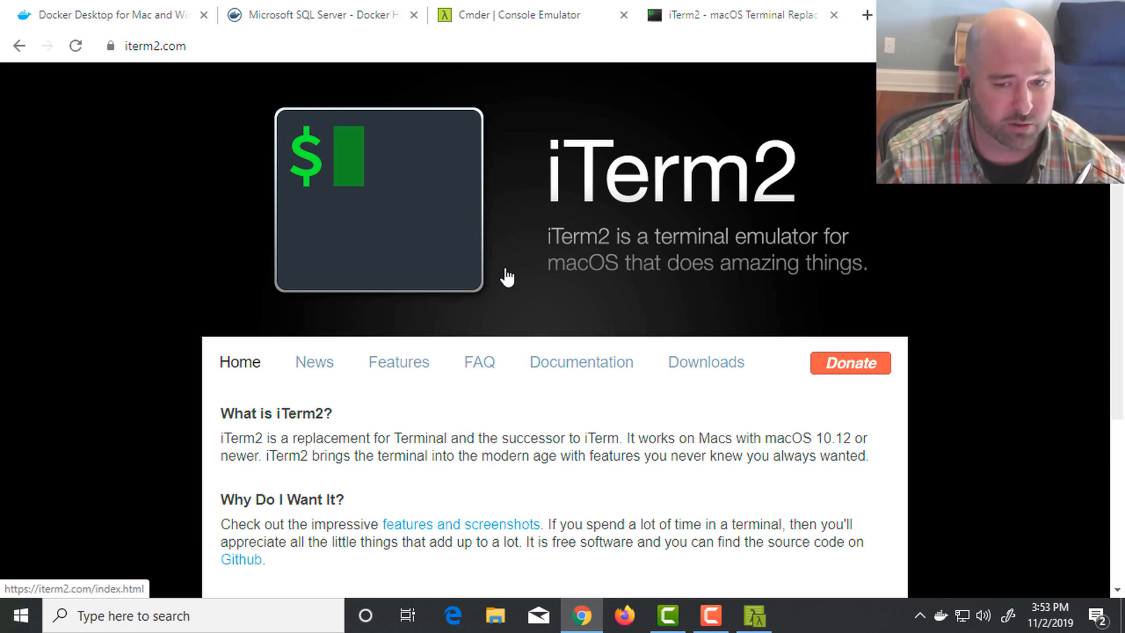
left_click(544, 17)
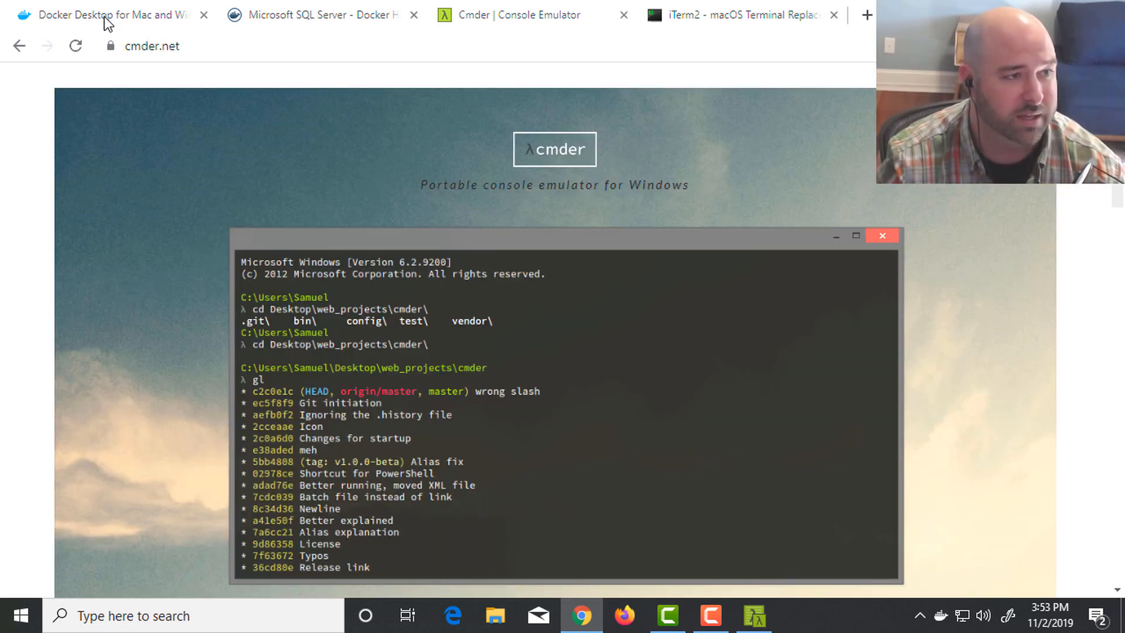
- Switch to the Cmder console and run "docker pull mcr.microsoft.com/mssql/server:2017-latest-ubuntu" in the Documents\Dev\MSSQLTips folder
key("alt+Tab")
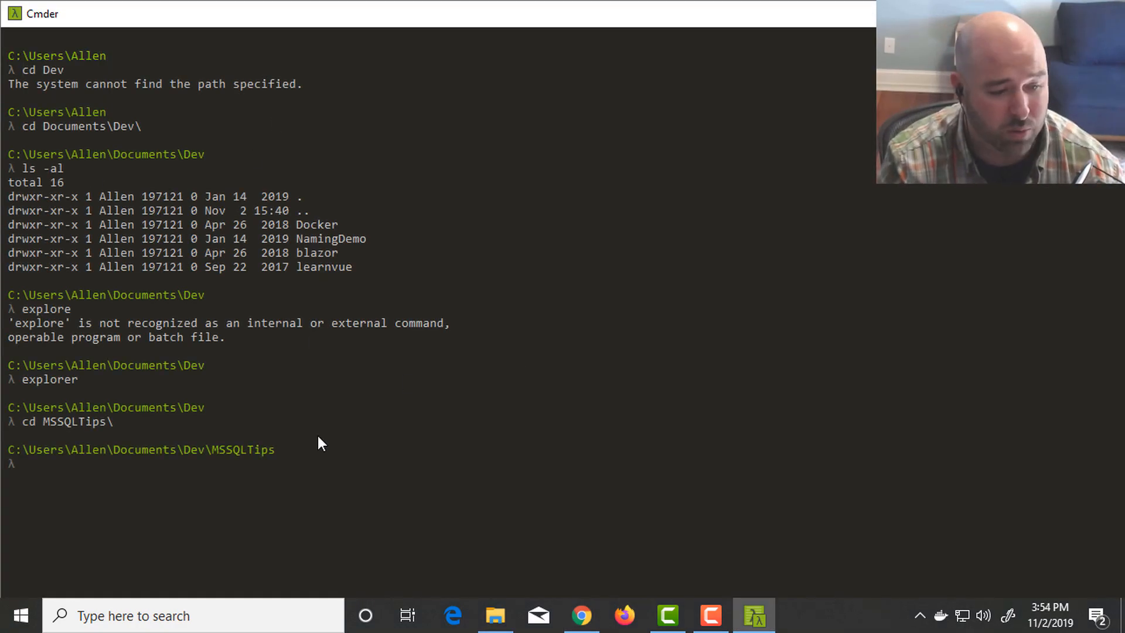
key("alt+Tab")
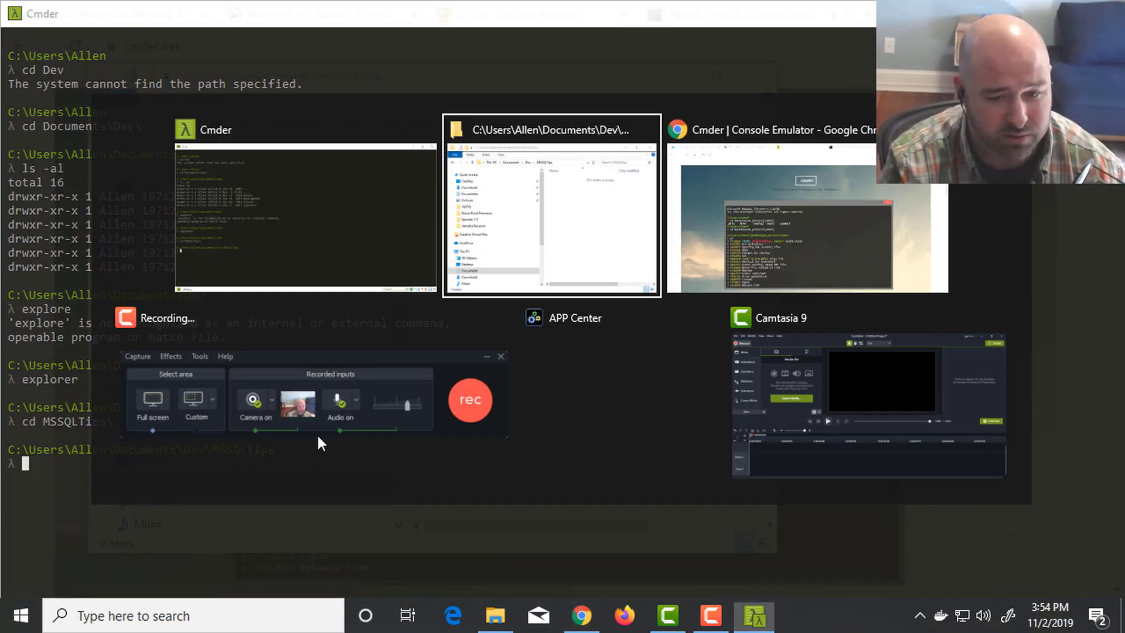
key("alt+Tab")
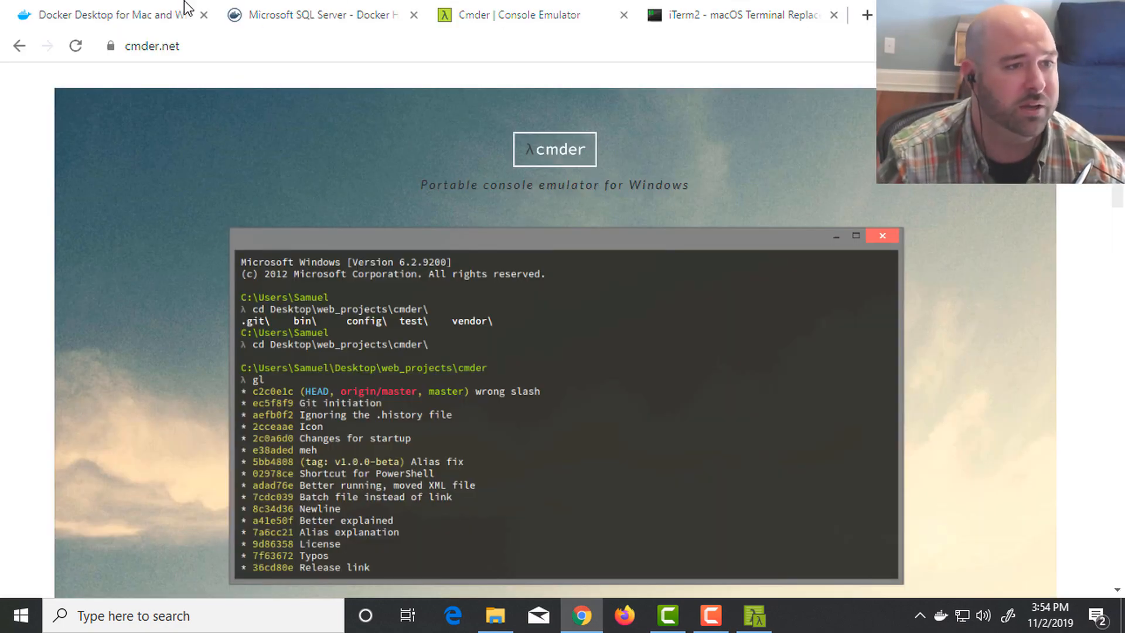
left_click(126, 18)
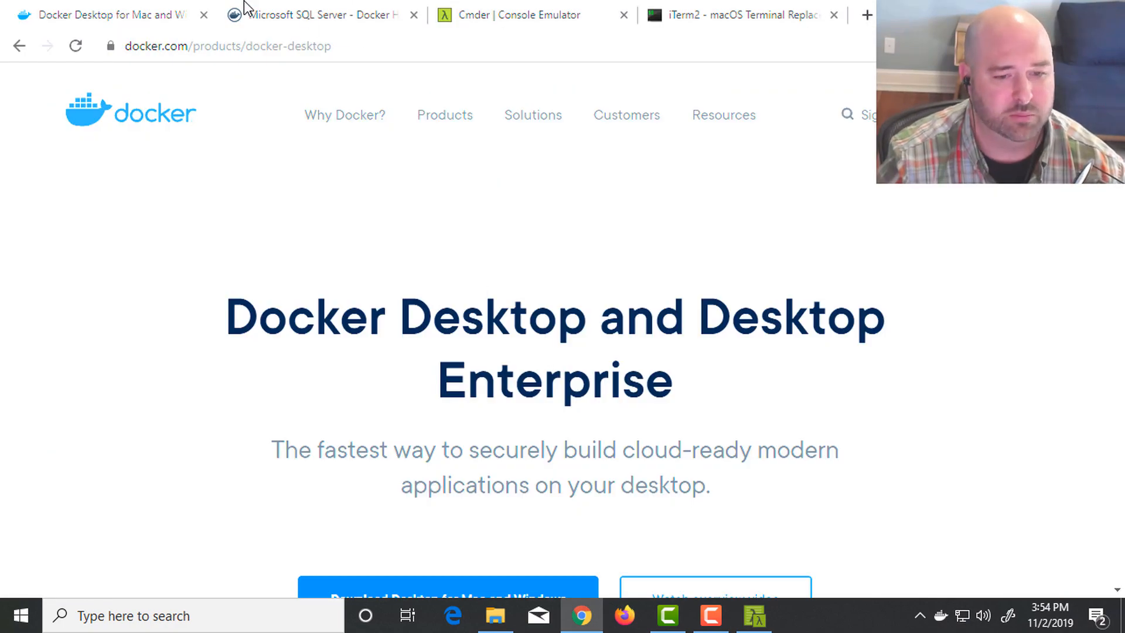
left_click(301, 24)
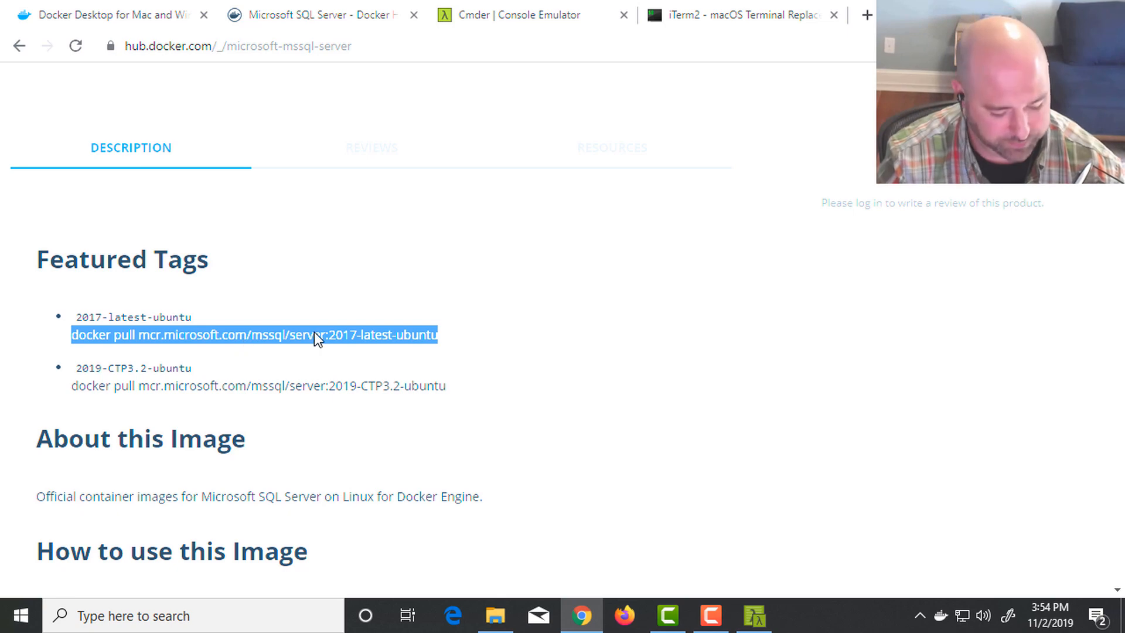
key("alt+Tab")
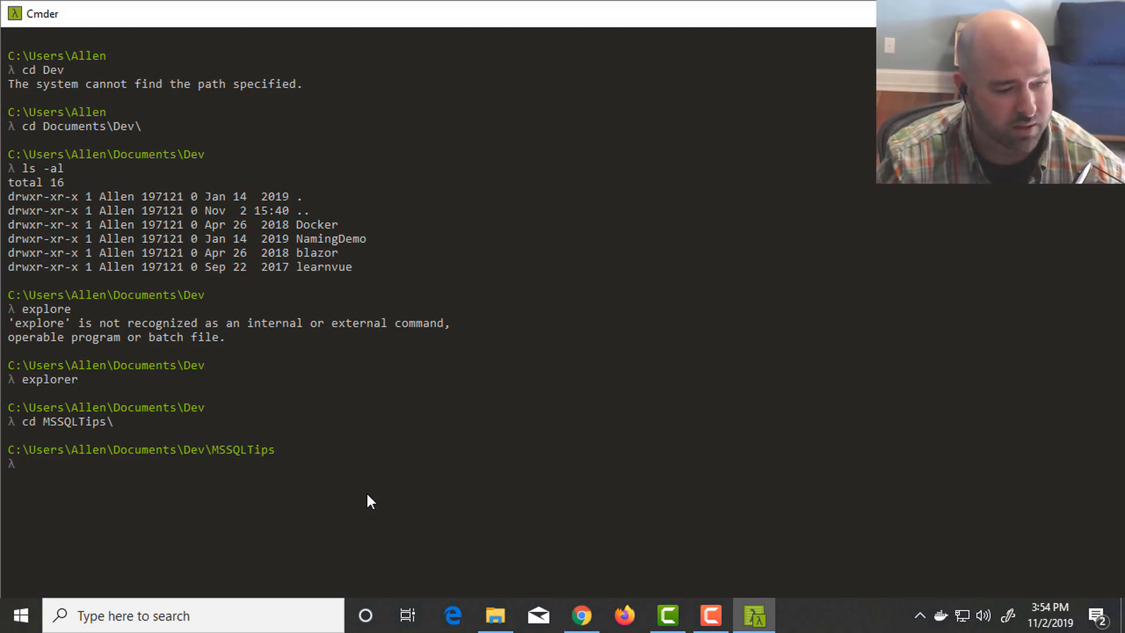
type("docker pull mcr.microsoft.com/mssql/server:2017-latest-ubuntu")
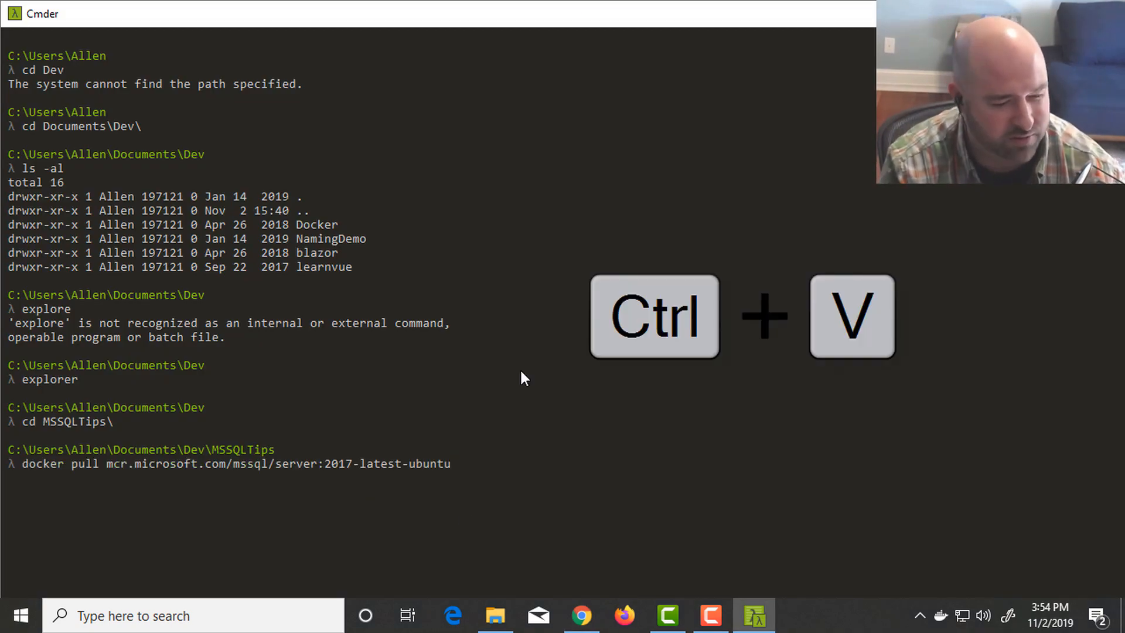
key("Return")
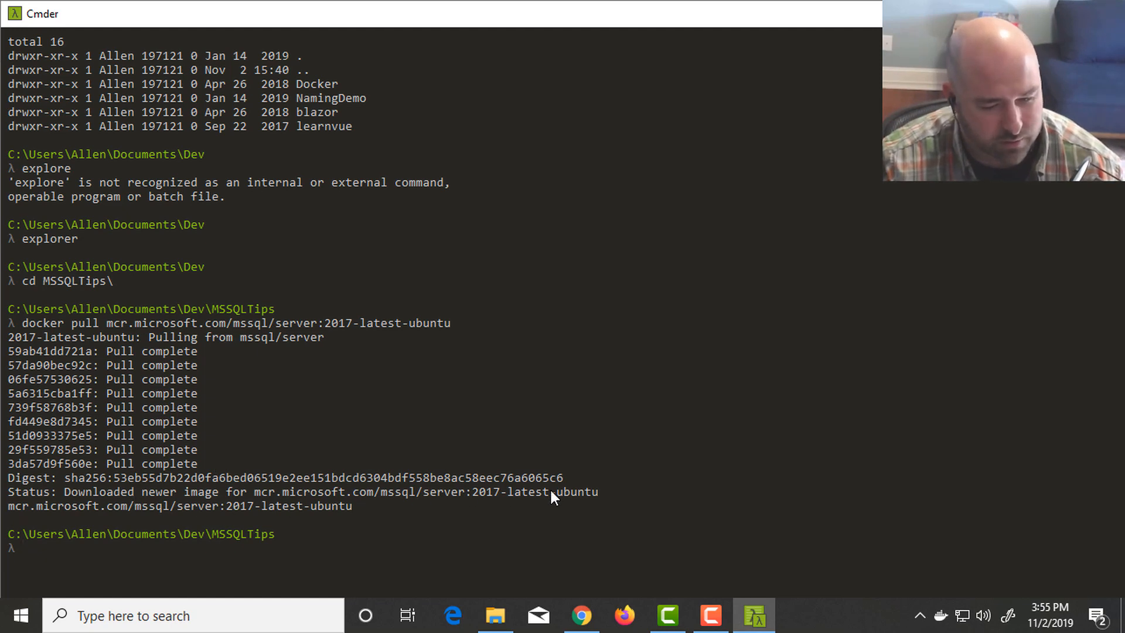
- List the local Docker images with "docker images" and fit the console window above the taskbar
type("docker ")
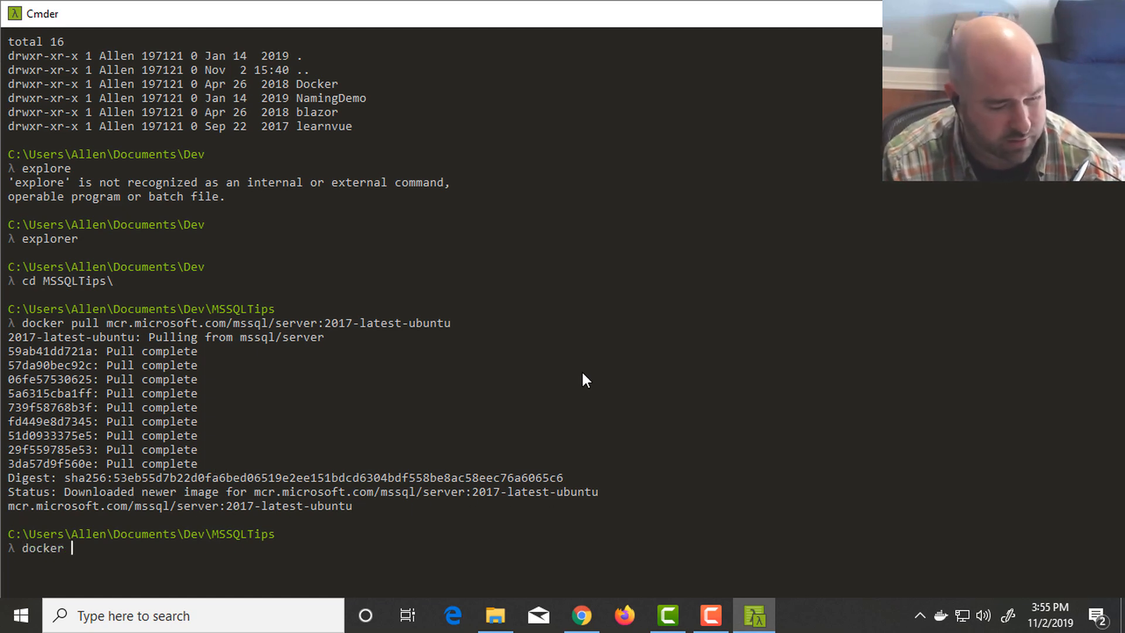
type("images")
key("Return")
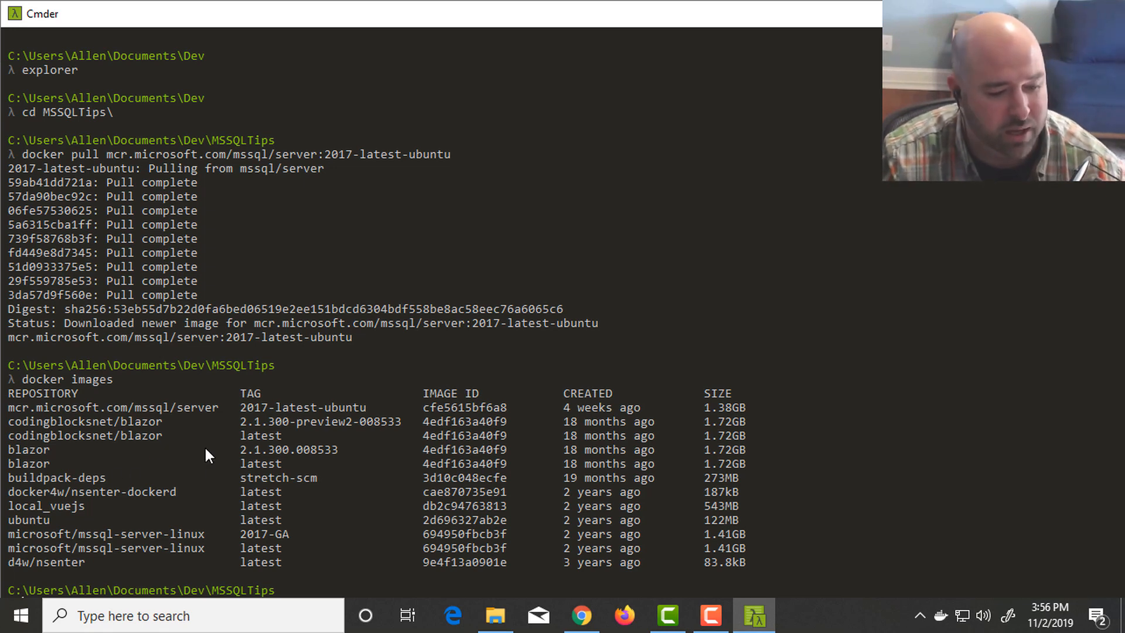
key("Return")
key("Return")
key("Return")
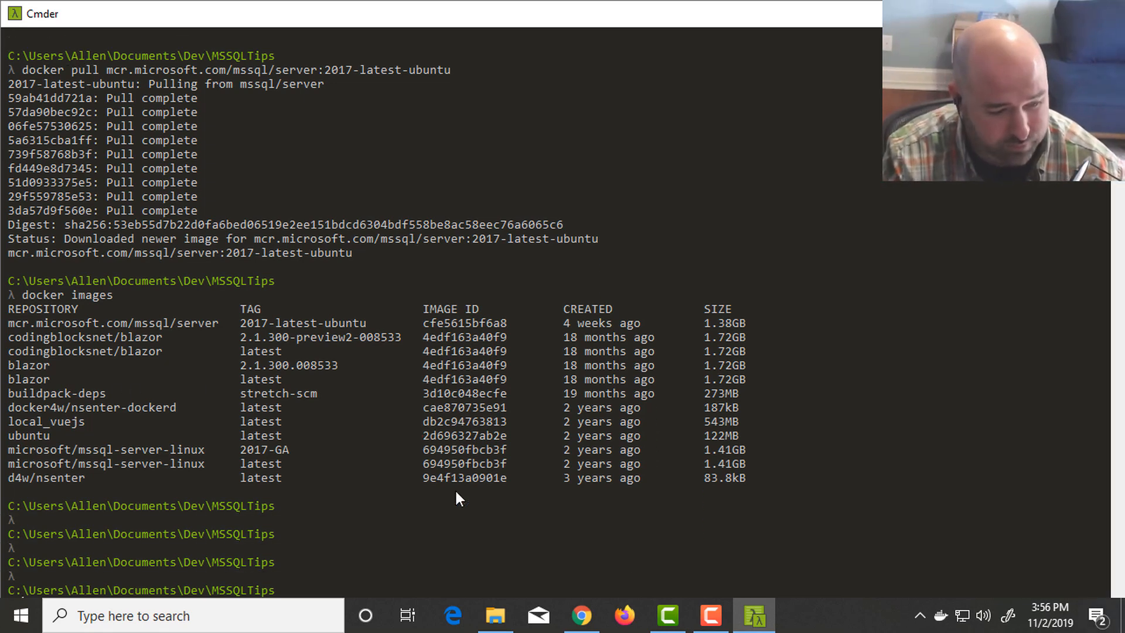
key("super+Up")
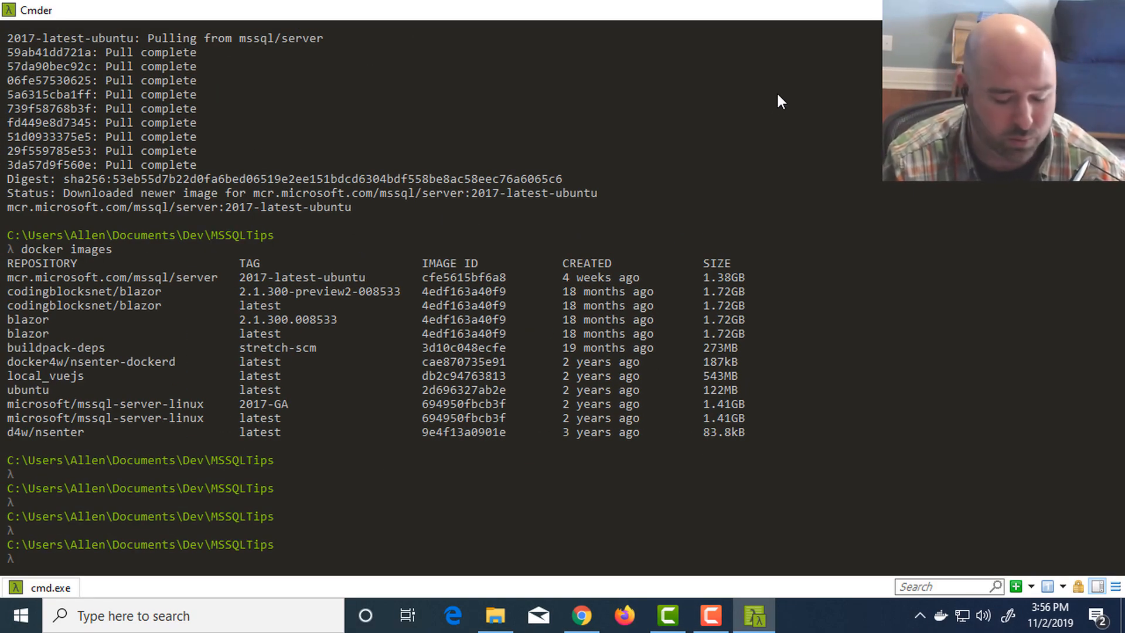
- Switch to the browser and examine the "How to use this Image" instructions and docker run examples on the SQL Server Docker Hub page
key("alt+Tab")
key("alt+Tab")
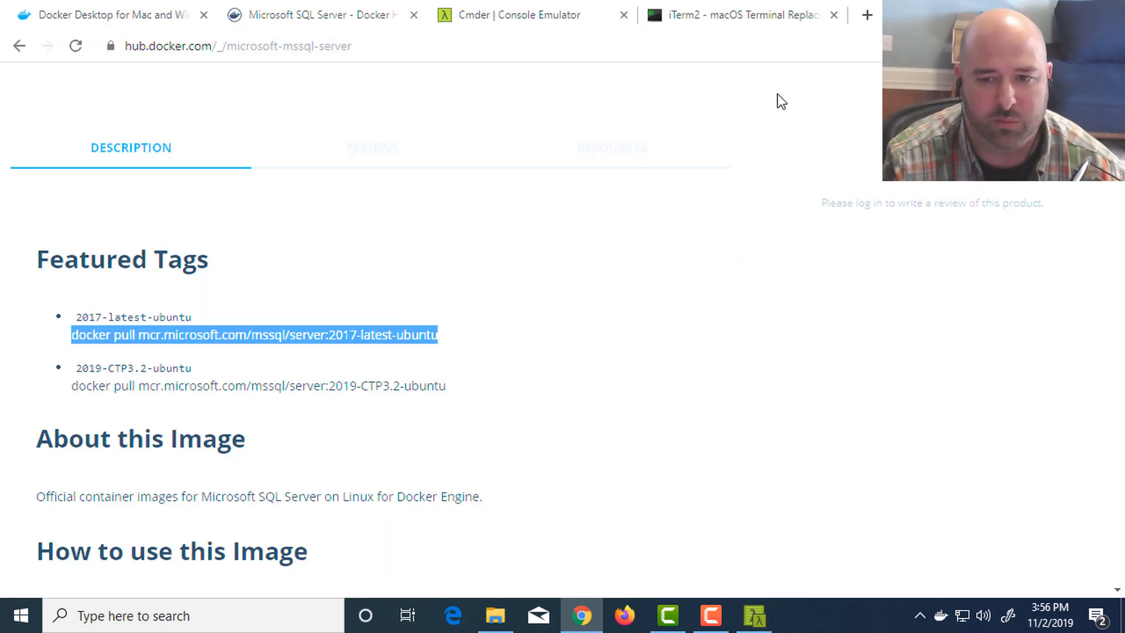
left_click(393, 400)
scroll(304, 393, "down", 5)
scroll(199, 287, "up", 1)
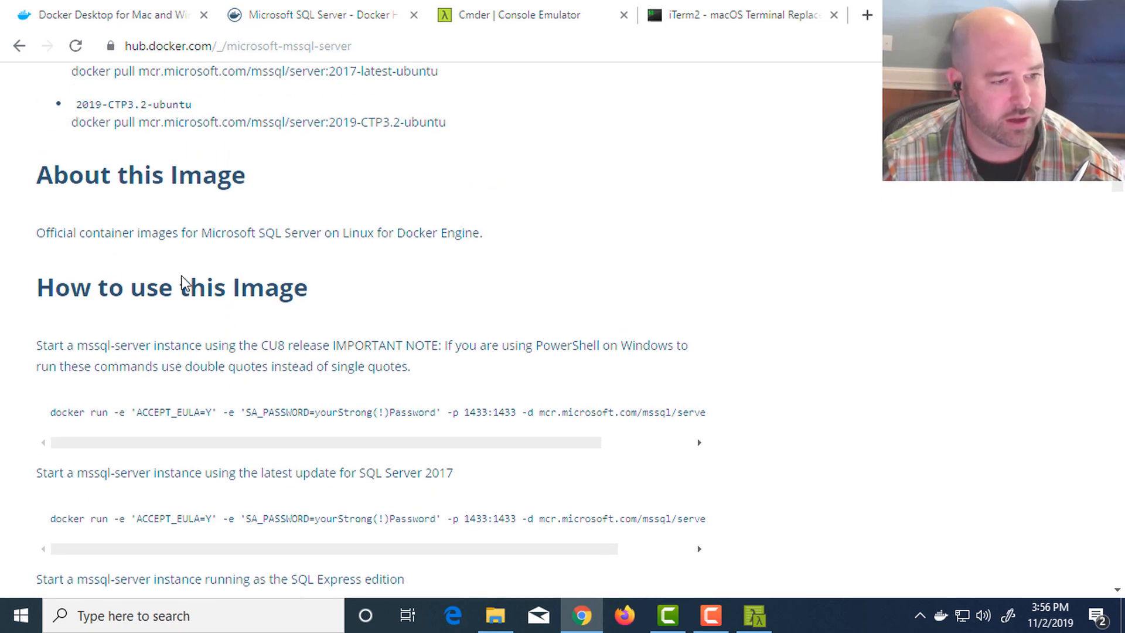
left_click_drag(42, 293, 304, 293)
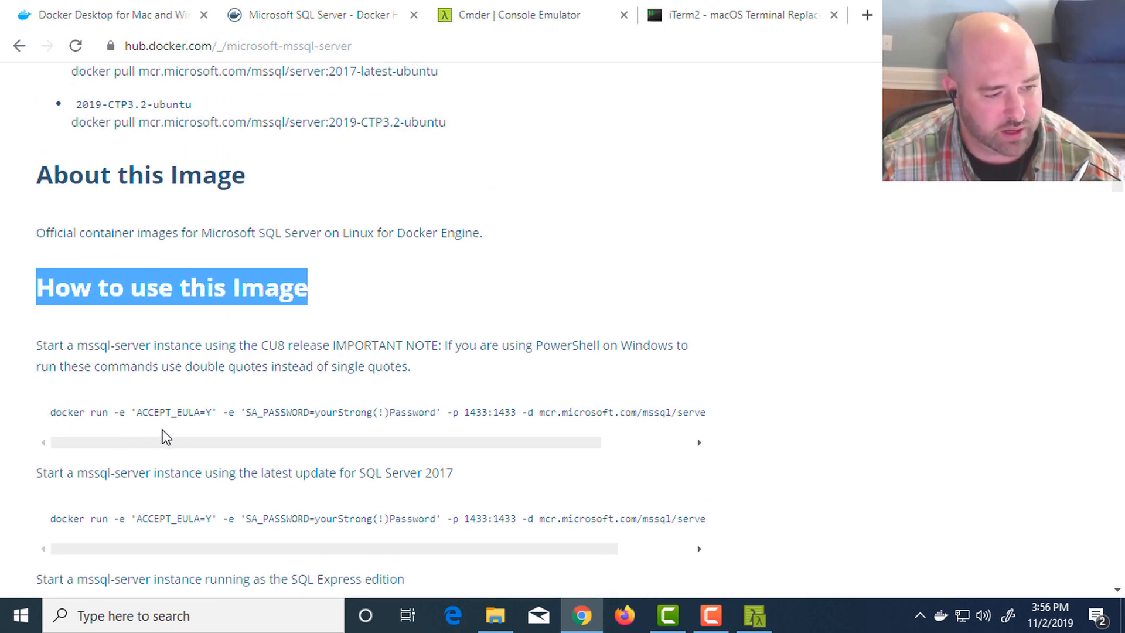
left_click_drag(549, 442, 215, 453)
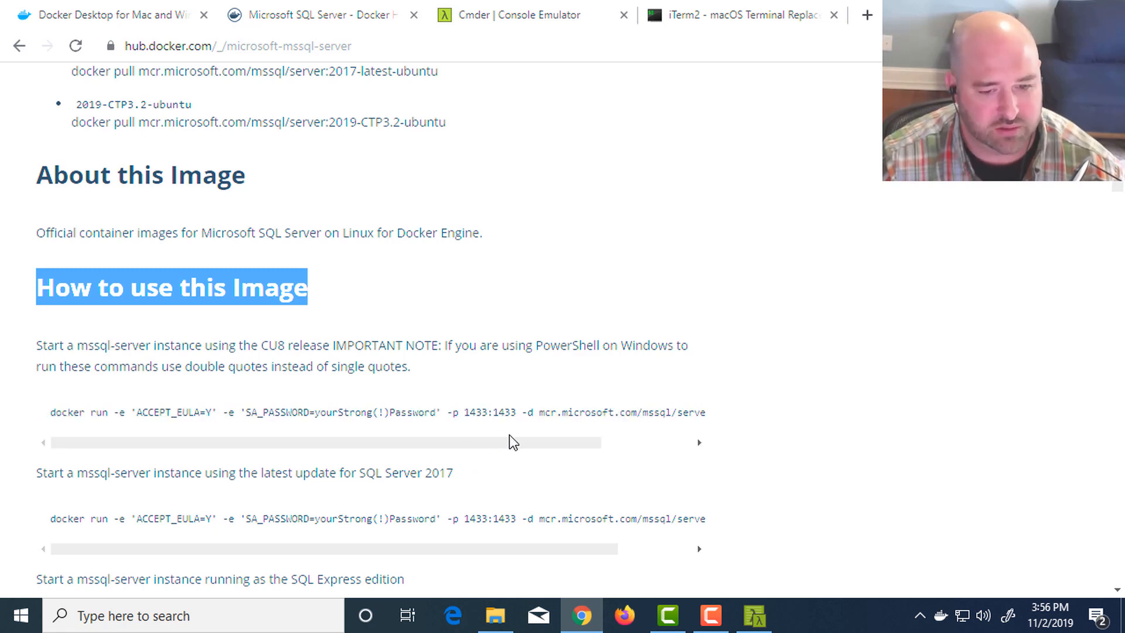
left_click_drag(508, 440, 541, 441)
scroll(328, 199, "up", 5)
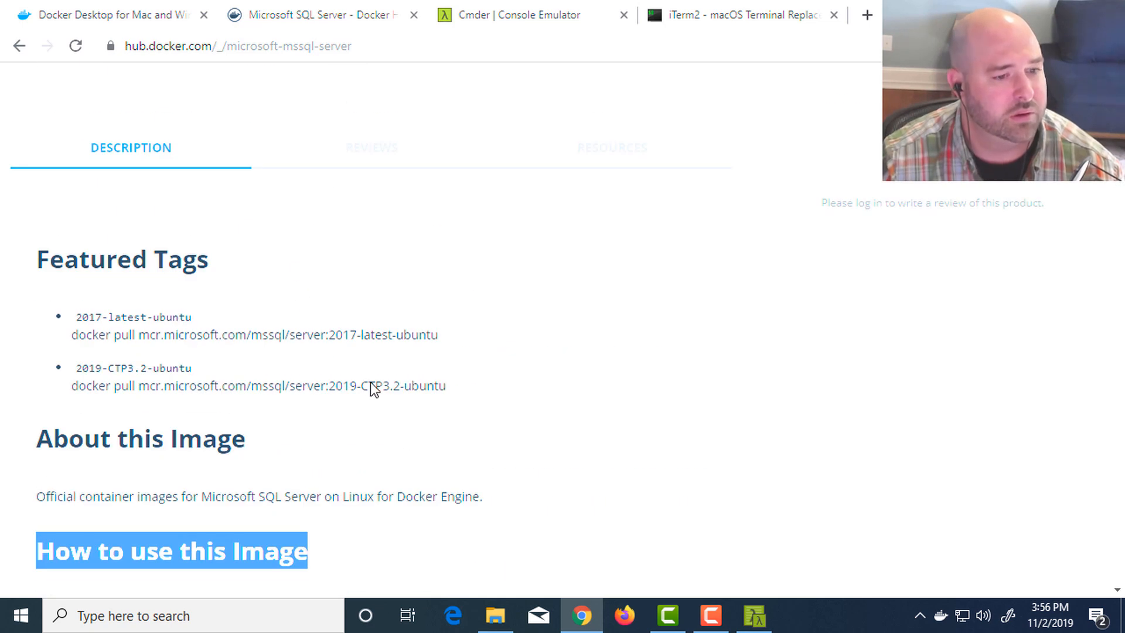
scroll(393, 454, "down", 5)
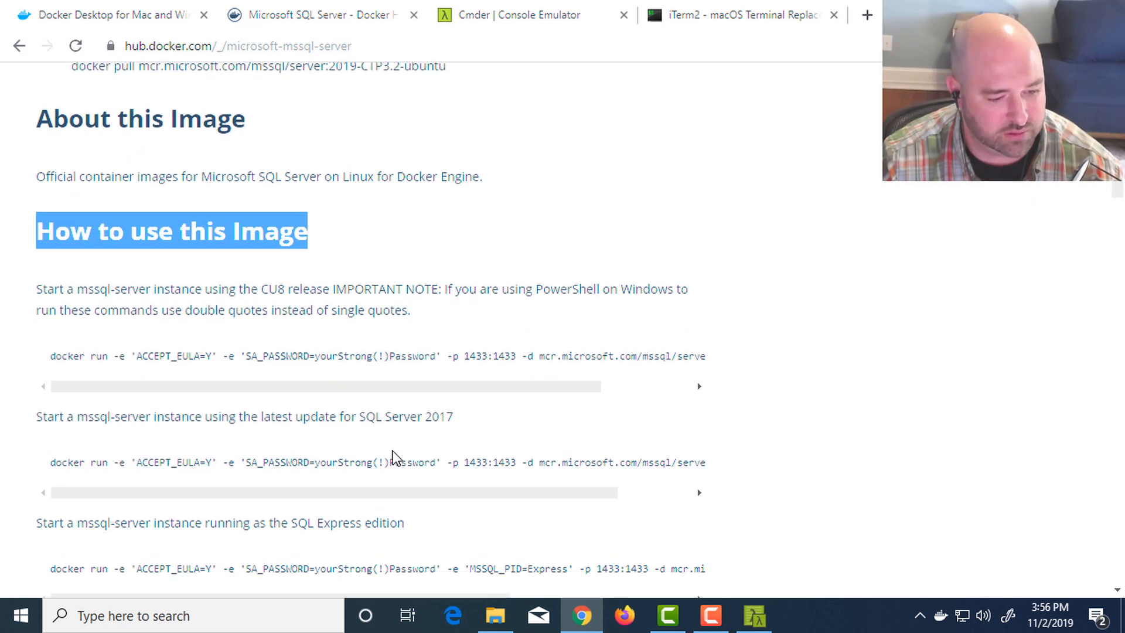
scroll(393, 454, "down", 1)
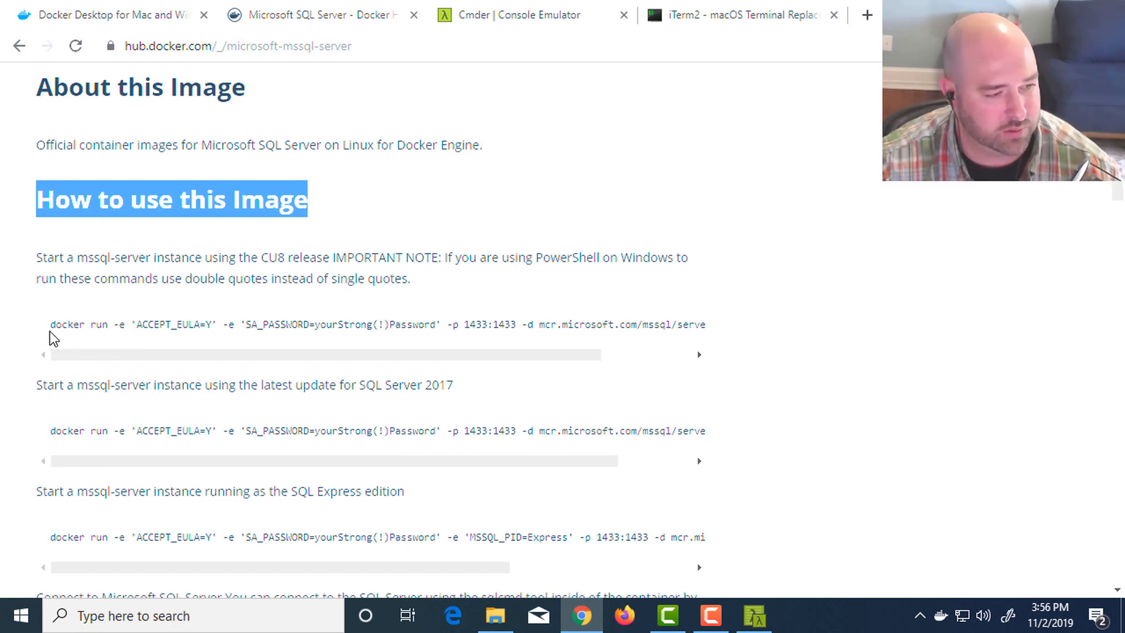
- Copy the docker run command for the CU8 release from Docker Hub and paste it at the Cmder prompt
left_click_drag(50, 326, 690, 324)
key("ctrl+c")
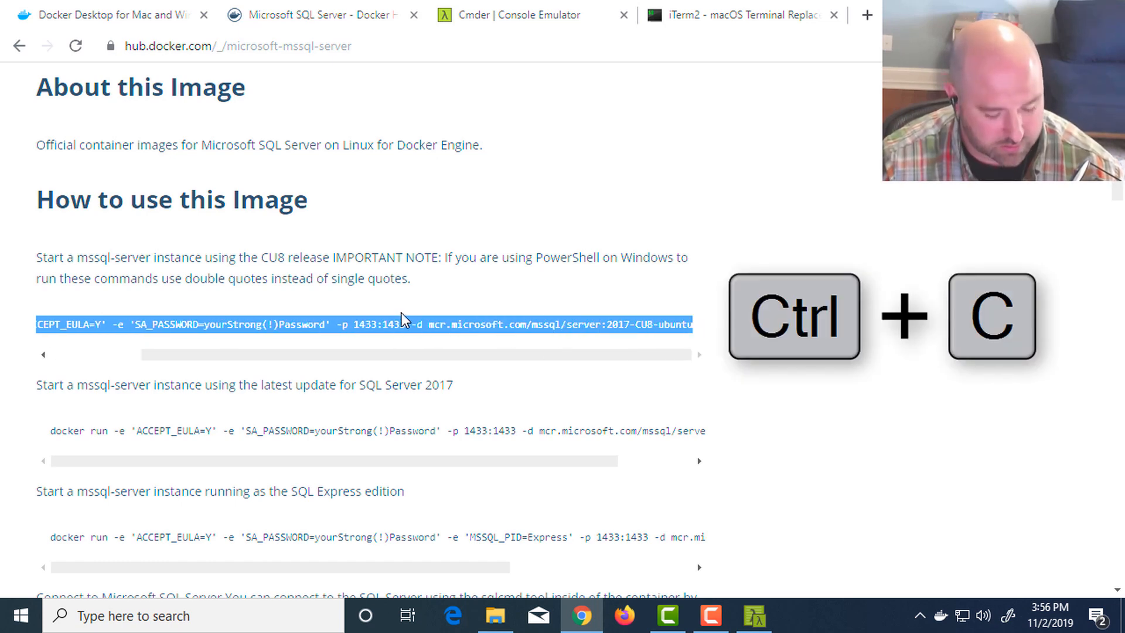
key("alt+Tab")
key("ctrl+v")
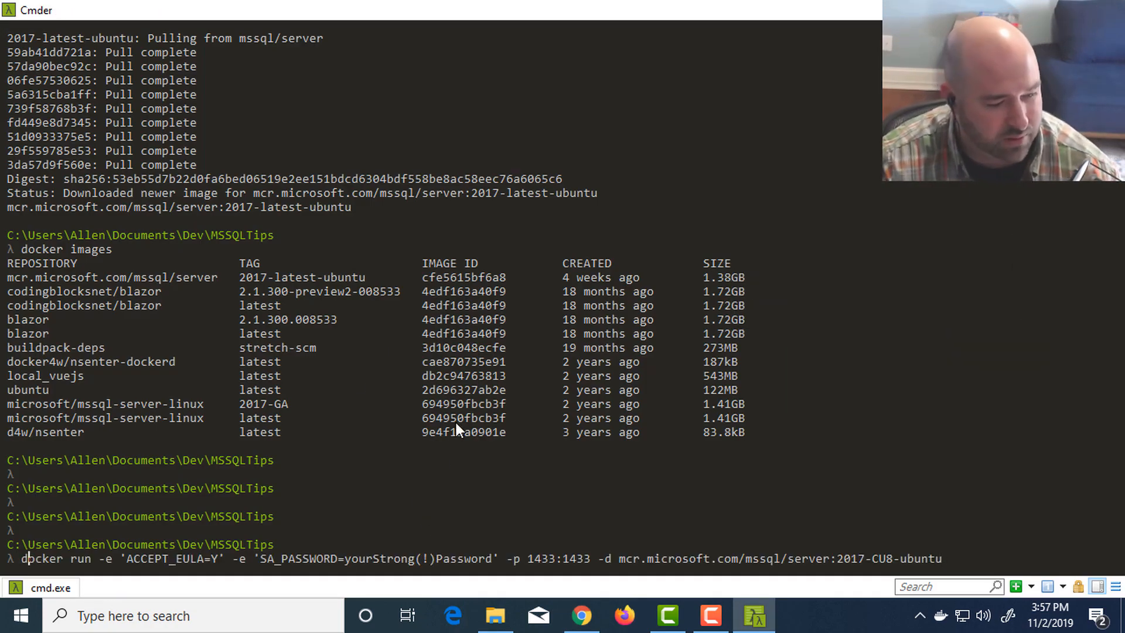
- Replace the placeholder SA_PASSWORD value in the docker run command with the chosen account password
key("Right")
key("Right")
key("Right")
key("Right")
key("Right")
key("Right")
key("Right")
key("Right")
key("Right")
key("Right")
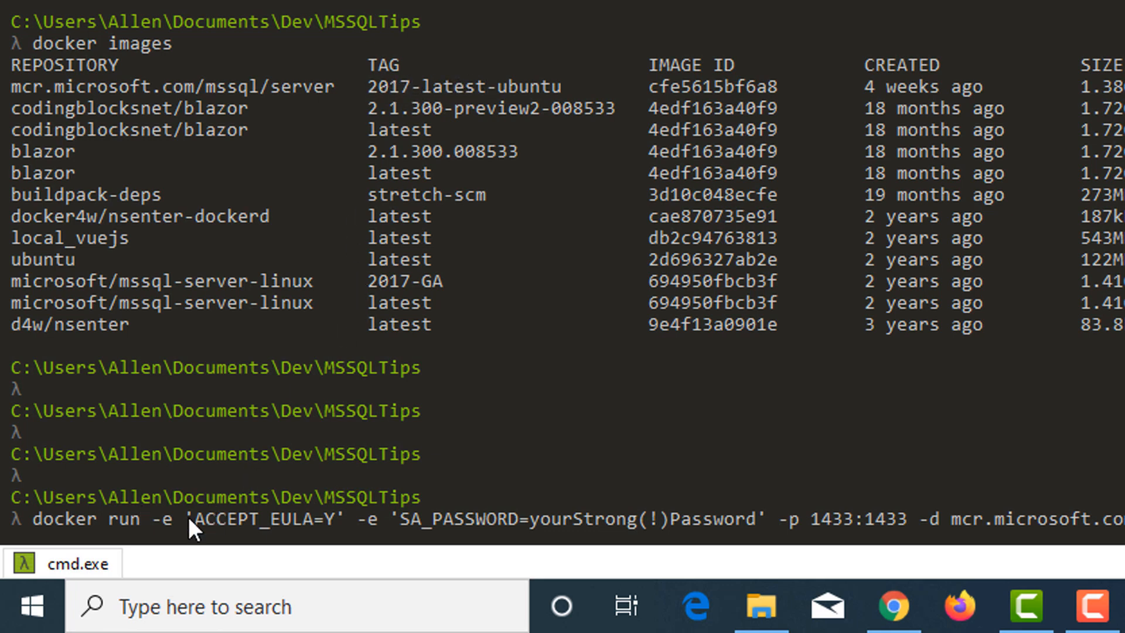
key("Right")
key("Right")
key("Left")
key("Left")
key("Right")
key("Right")
key("Right")
key("Right")
key("Right")
key("Right")
key("Right")
key("Right")
key("Right")
key("Right")
key("Right")
key("Right")
key("Right")
key("Right")
key("Right")
key("Right")
key("Right")
key("Right")
key("Right")
key("Right")
key("Right")
key("Right")
key("Right")
key("Right")
key("Right")
key("Right")
key("Right")
key("Right")
key("Right")
key("Right")
key("Right")
key("Right")
key("Right")
key("Right")
key("Right")
key("Right")
key("Right")
key("Delete")
key("Delete")
key("Delete")
key("Delete")
key("Delete")
key("Delete")
key("Delete")
key("Delete")
key("Delete")
key("Delete")
key("Delete")
key("Delete")
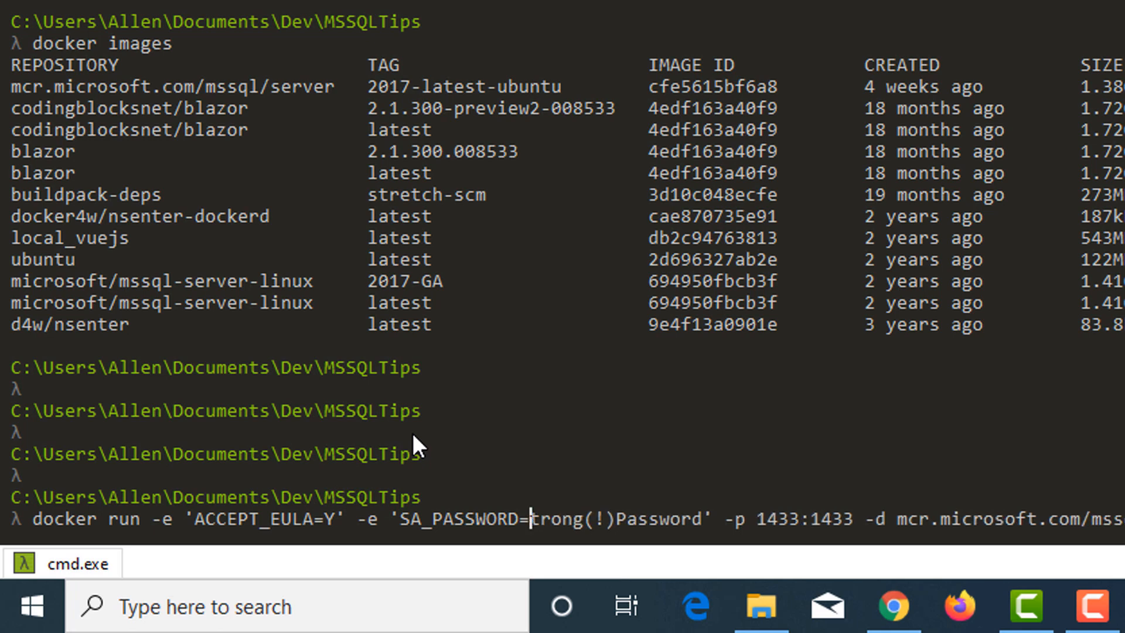
key("Delete")
key("Delete")
key("Delete")
key("Delete")
key("Delete")
key("Delete")
key("Delete")
key("Delete")
key("Delete")
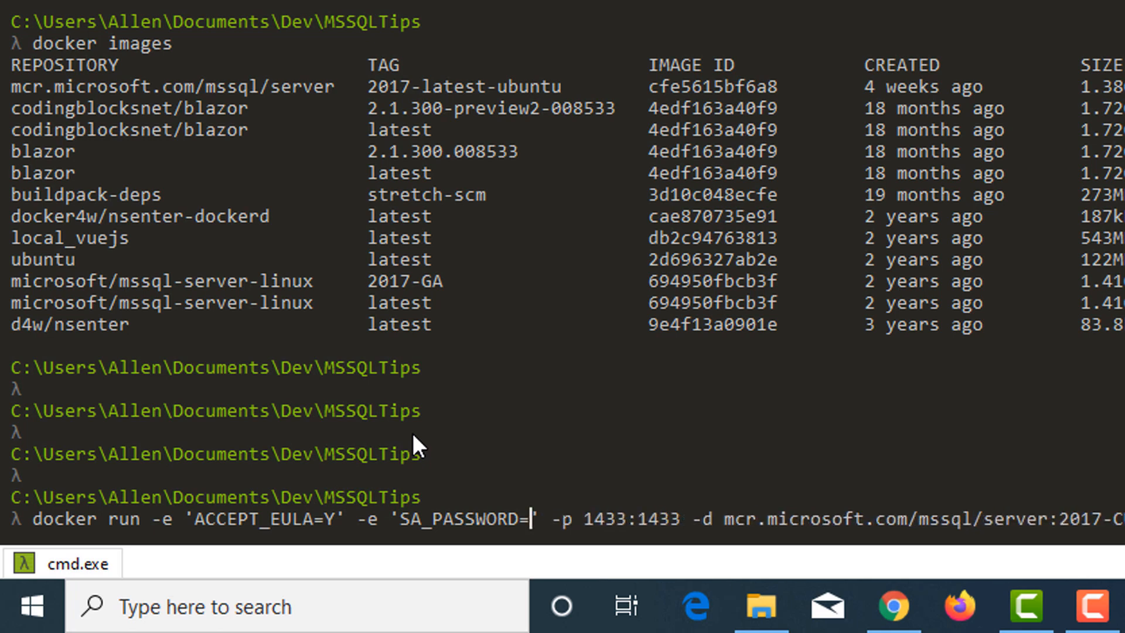
type("codingblocks")
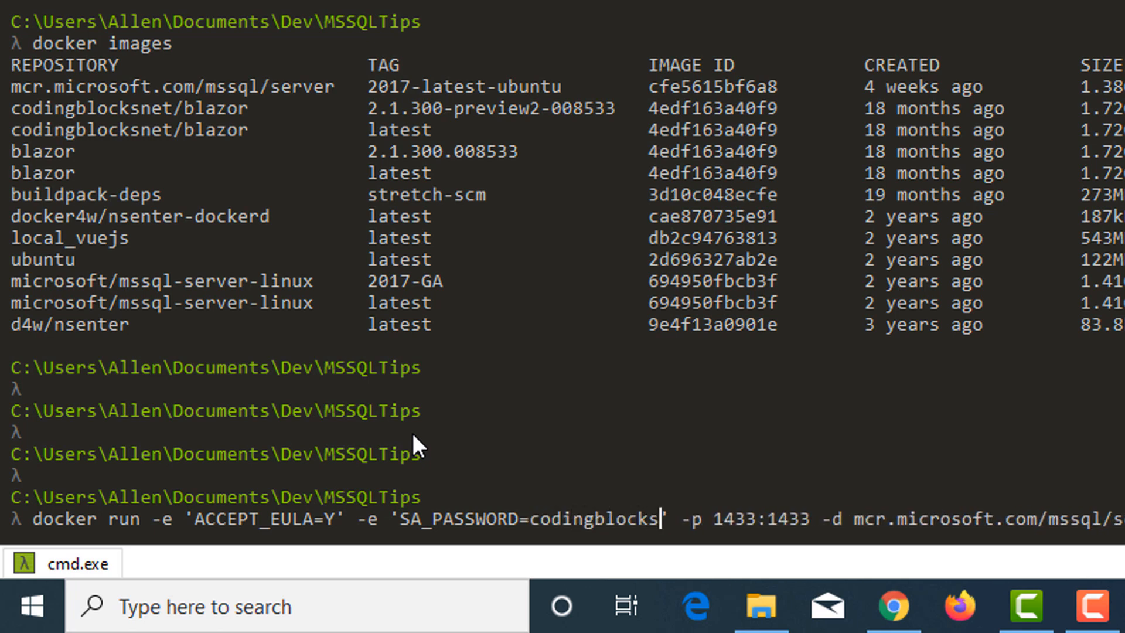
- Set the host port in the docker run command's -p mapping to 1533
key("Right")
key("Right")
key("Right")
key("Right")
key("Right")
key("Right")
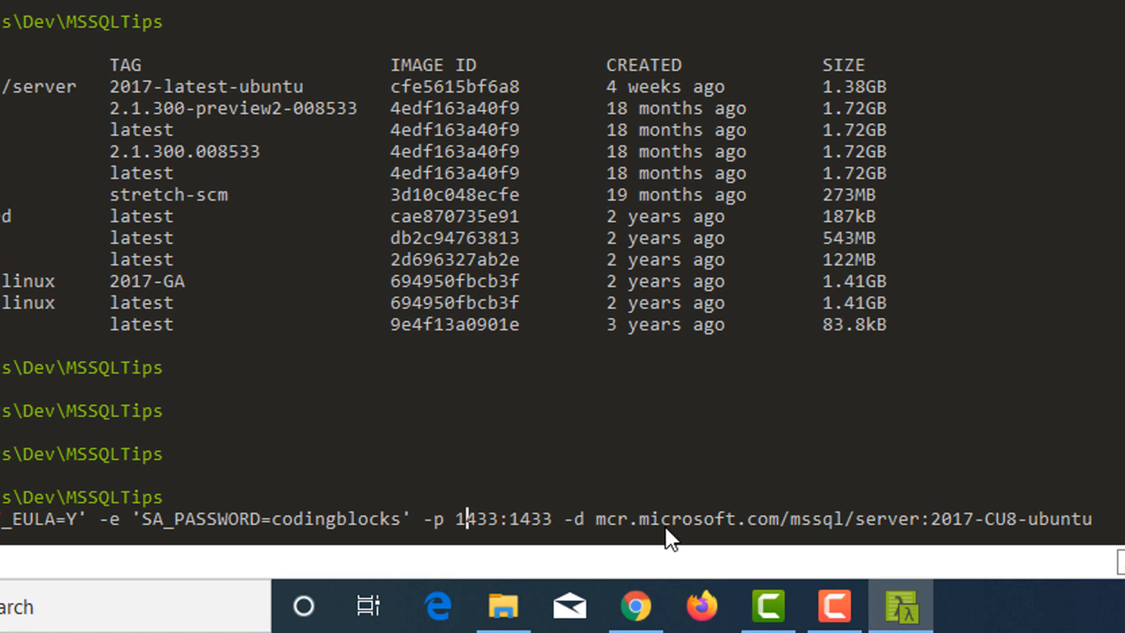
key("Right")
key("BackSpace")
key("BackSpace")
key("BackSpace")
type("4")
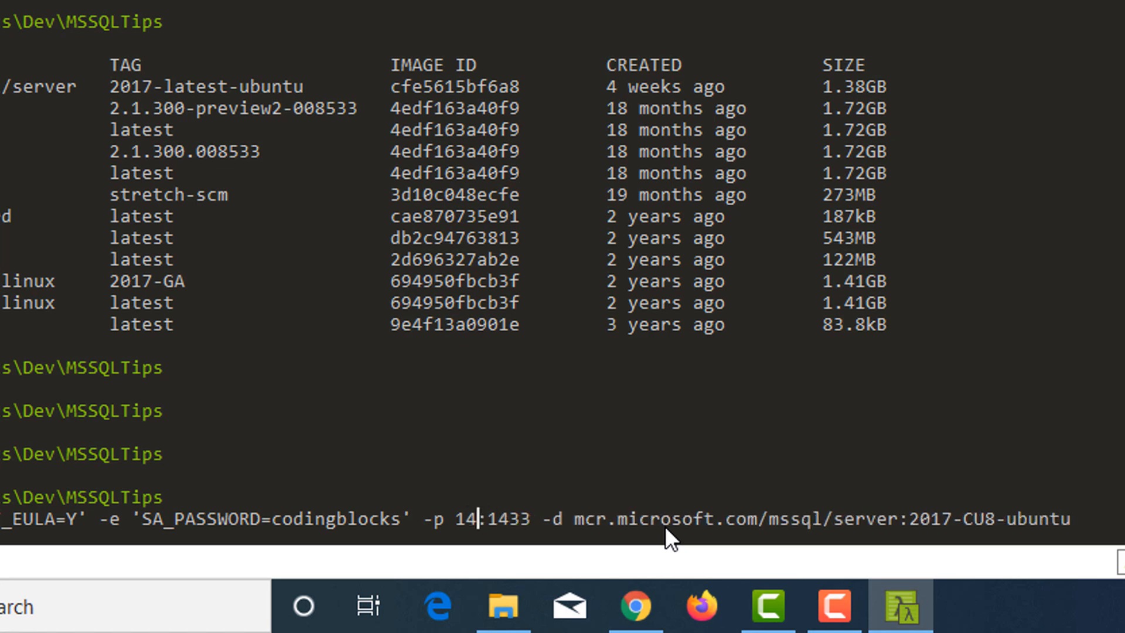
type("00")
key("BackSpace")
key("BackSpace")
key("BackSpace")
type("500")
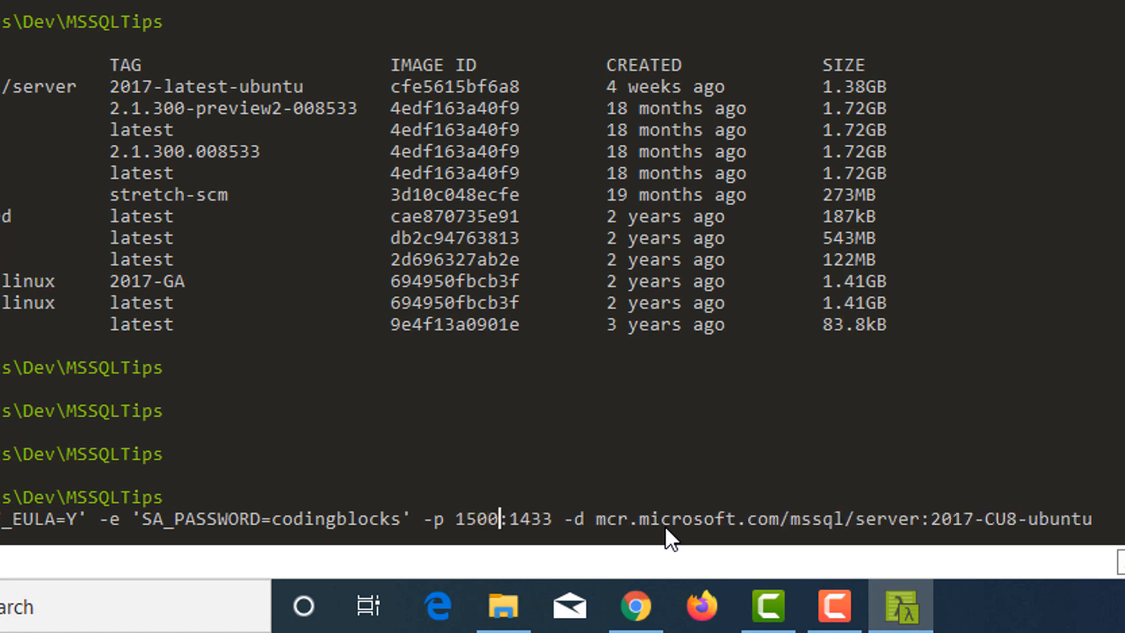
key("BackSpace")
key("BackSpace")
type("33")
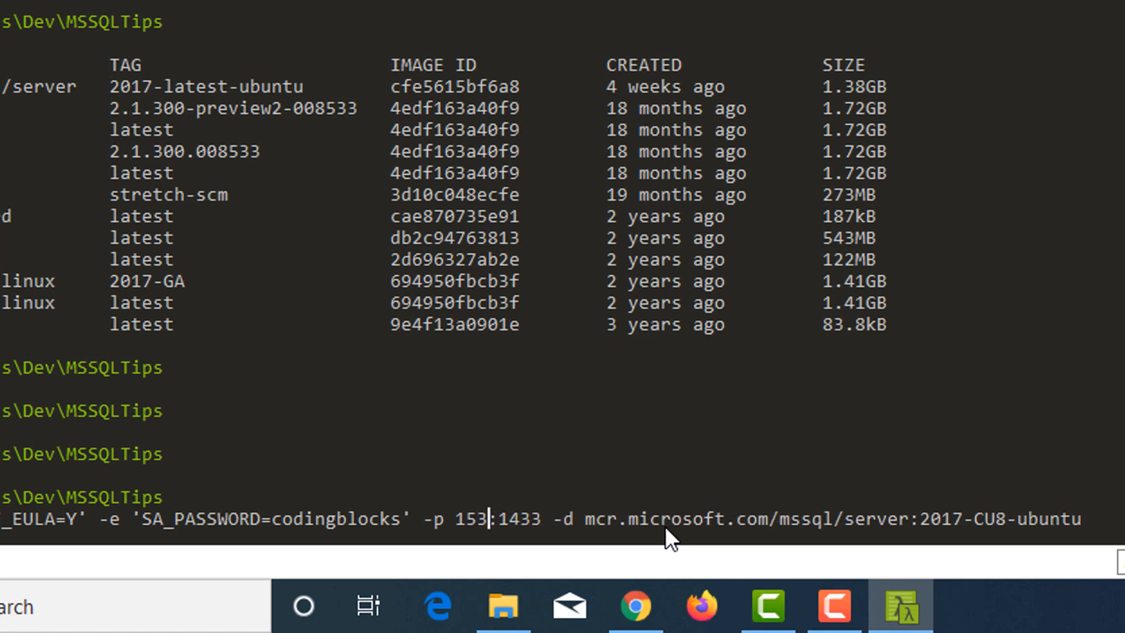
key("Right")
key("Right")
key("Left")
key("Left")
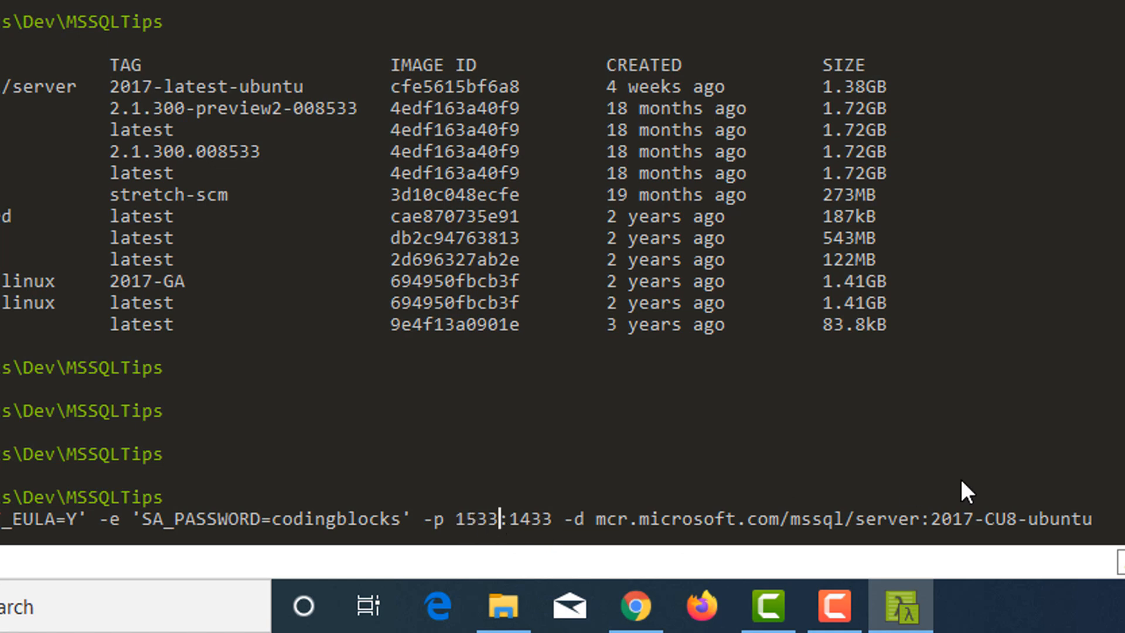
- Replace the -d option in the docker run command with -it
key("Right")
key("Right")
key("Right")
key("Right")
key("Right")
key("Right")
key("Right")
key("Right")
key("Right")
key("Right")
key("Right")
key("Right")
key("Right")
key("Right")
key("Right")
key("Right")
key("Right")
key("Right")
key("Right")
key("Right")
key("Right")
key("Right")
key("Right")
key("Right")
key("Right")
key("Right")
key("Right")
key("Right")
key("Right")
key("Right")
key("Right")
key("Right")
key("Right")
key("Right")
key("Right")
key("Right")
key("Right")
key("Right")
key("Right")
key("Right")
key("Right")
key("Right")
key("Right")
key("Right")
key("Right")
key("Right")
key("Right")
key("Right")
key("Left")
key("Left")
key("Left")
key("Left")
key("Left")
key("Left")
key("Left")
key("Left")
key("Left")
key("Left")
key("Left")
key("Left")
key("Left")
key("Left")
key("Left")
key("Left")
key("Left")
key("Left")
key("Left")
key("Left")
key("Left")
key("Left")
key("Left")
key("Left")
key("Left")
key("Left")
key("Left")
key("Left")
key("Left")
key("Left")
key("Left")
key("Left")
key("Left")
key("Left")
key("Left")
key("Left")
key("Left")
key("BackSpace")
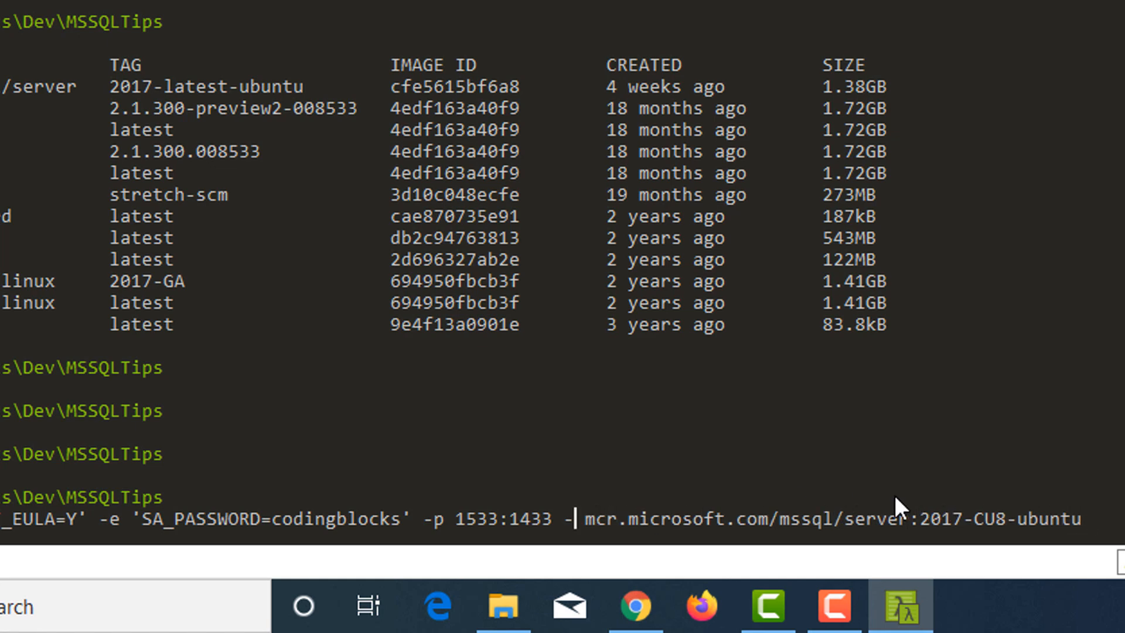
key("BackSpace")
key("BackSpace")
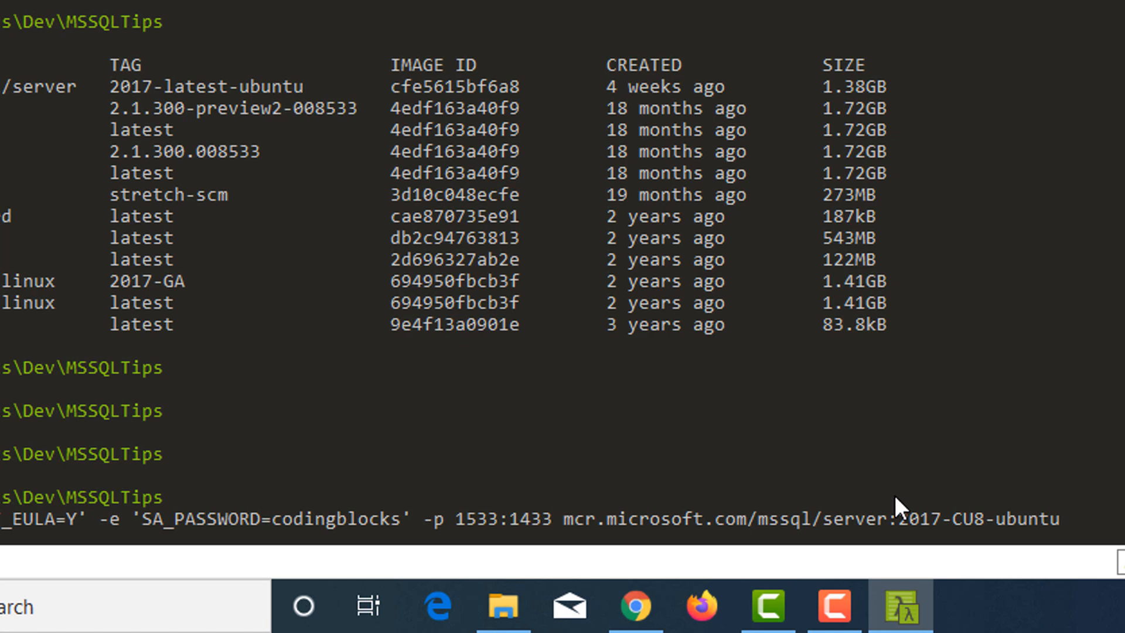
type("-it")
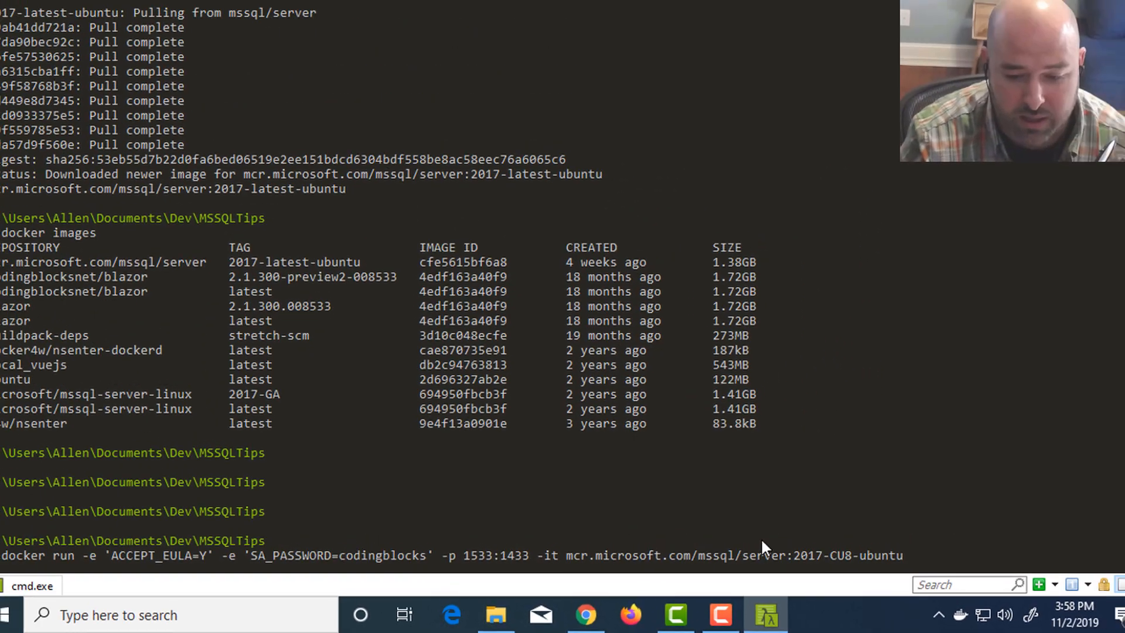
- Replace the image tag in the docker run command with 2017-latest-ubuntu copied from the Docker Hub page, and run the command
key("alt+Tab")
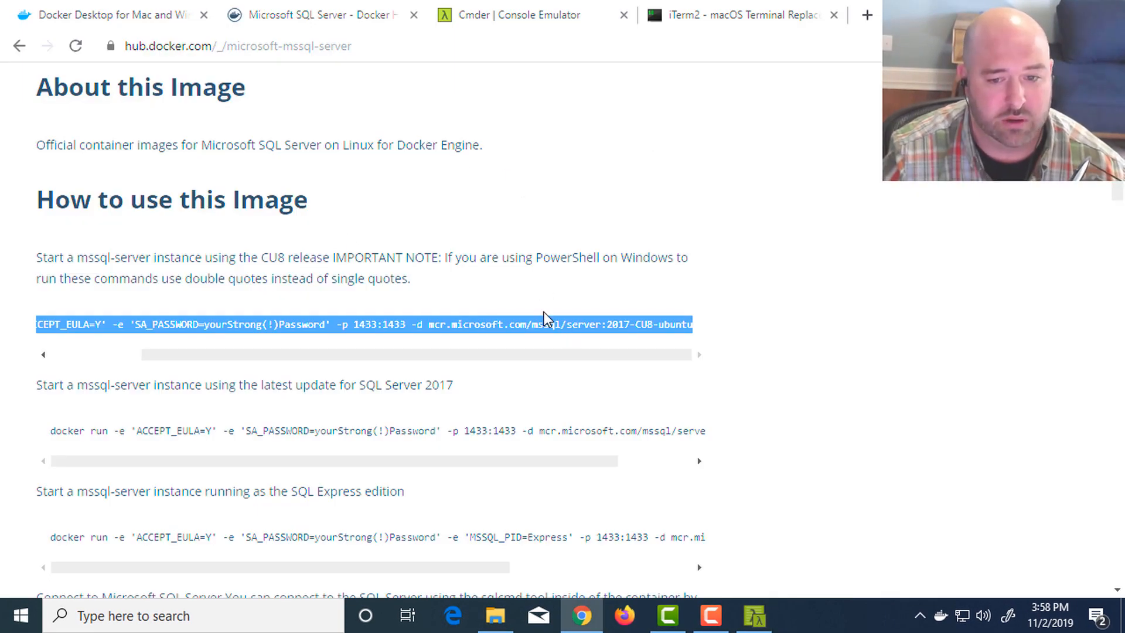
scroll(491, 281, "up", 12)
scroll(477, 311, "down", 6)
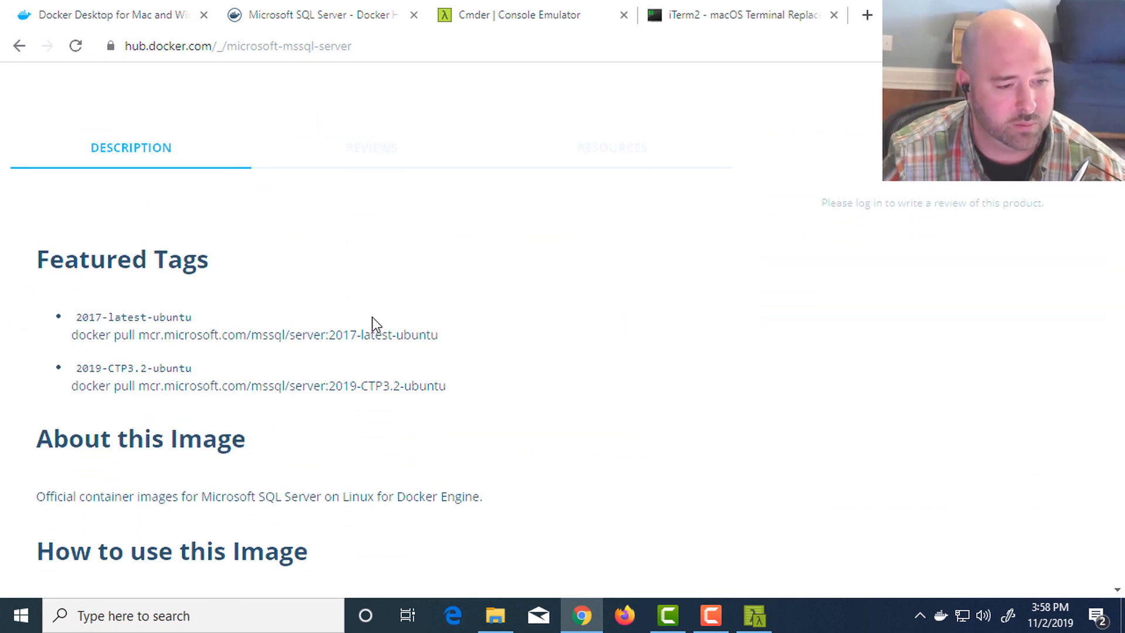
left_click_drag(439, 336, 331, 333)
key("ctrl+c")
key("alt+Tab")
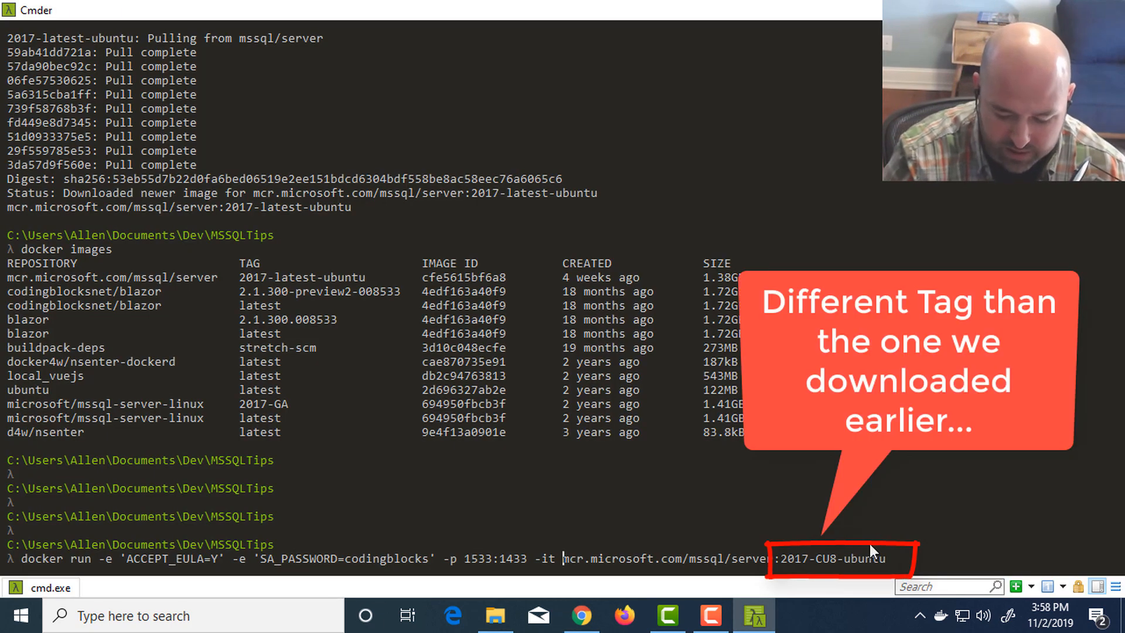
key("BackSpace")
key("BackSpace")
key("BackSpace")
key("BackSpace")
key("BackSpace")
key("BackSpace")
key("BackSpace")
key("BackSpace")
key("BackSpace")
key("BackSpace")
key("BackSpace")
key("BackSpace")
key("BackSpace")
key("BackSpace")
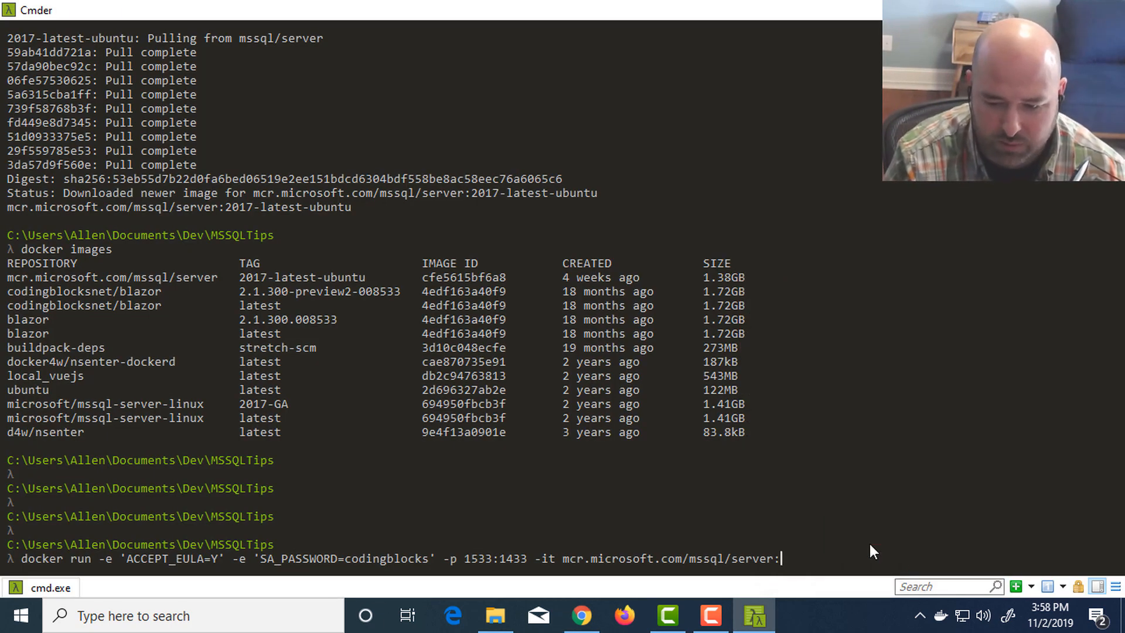
key("ctrl+v")
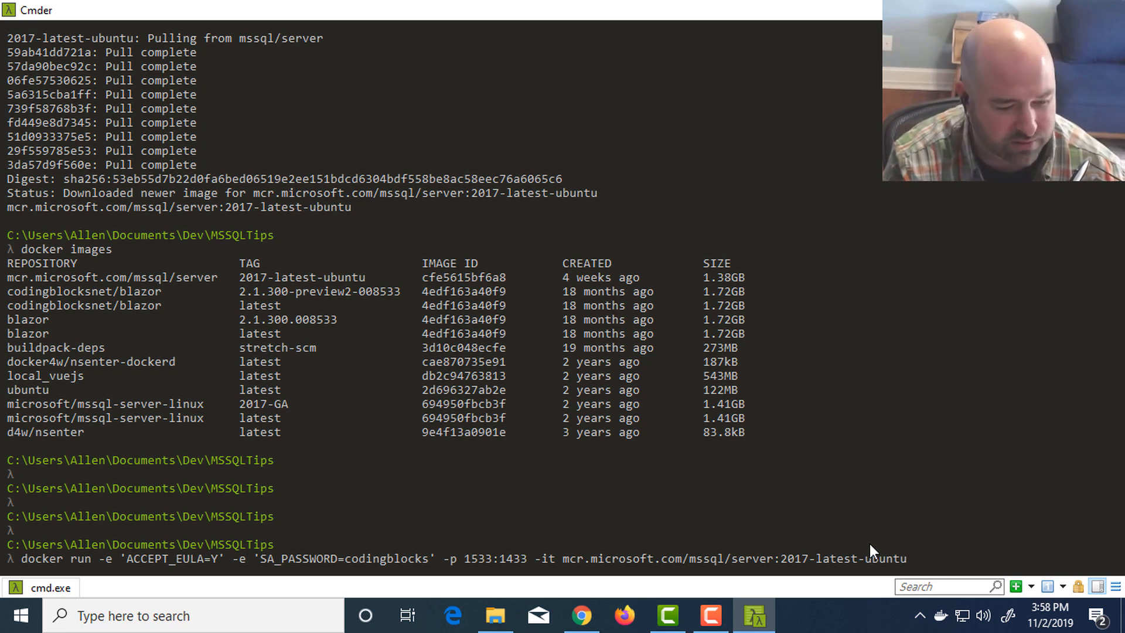
key("Return")
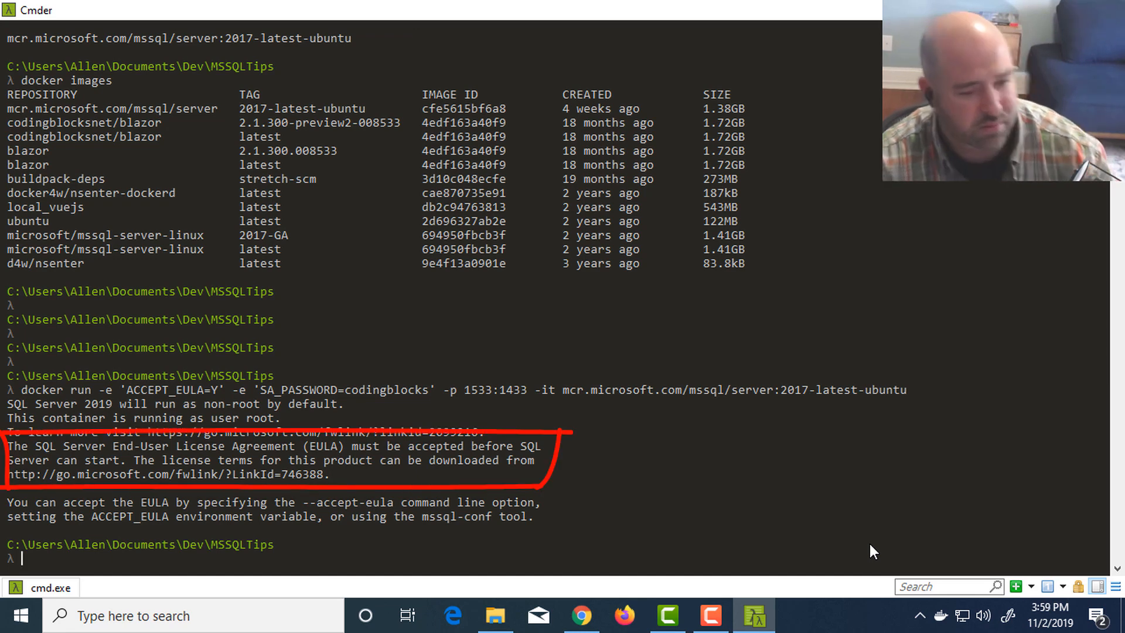
- Recall the docker run command and remove the single quotes around ACCEPT_EULA=Y
key("Up")
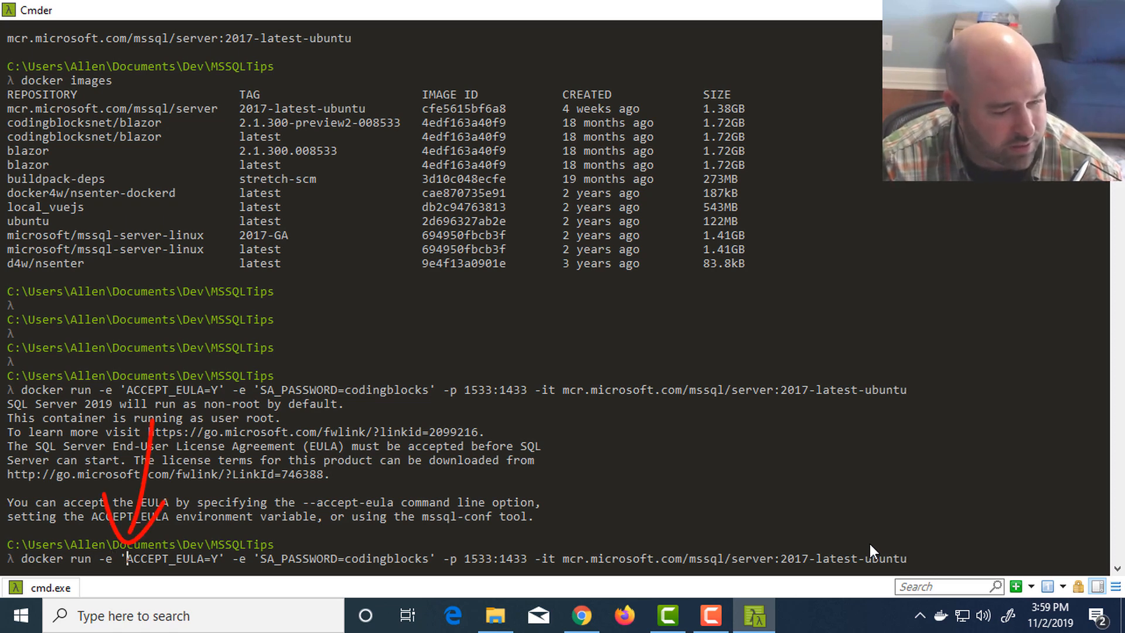
key("BackSpace")
key("Right")
key("Right")
key("Right")
key("Right")
key("Right")
key("Right")
key("Right")
key("Right")
key("Right")
key("Right")
key("Right")
key("Right")
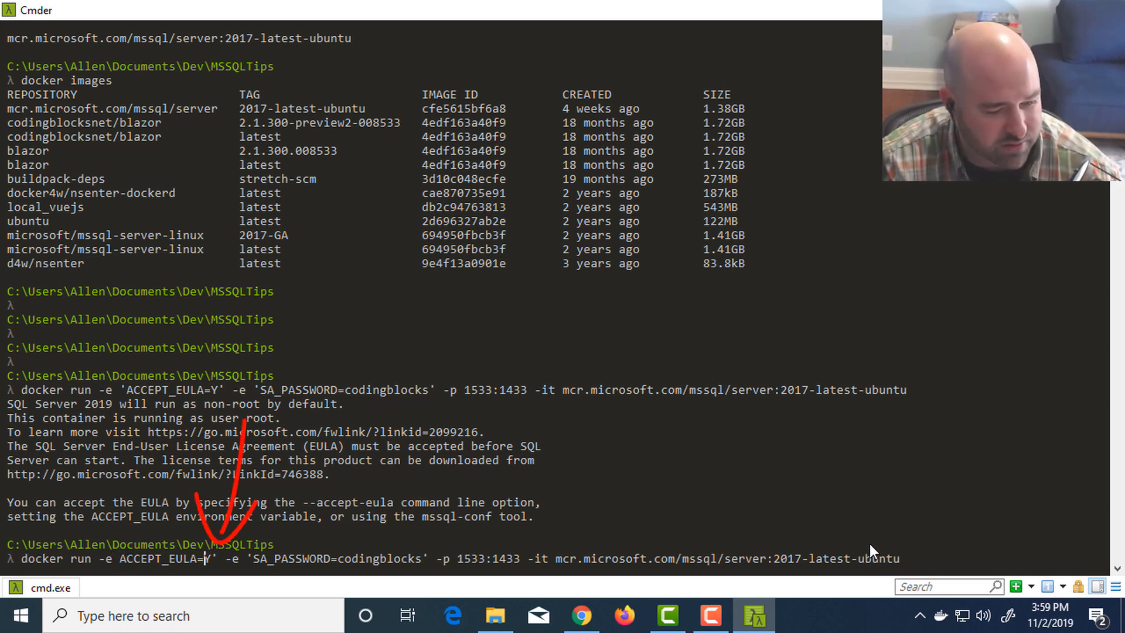
key("BackSpace")
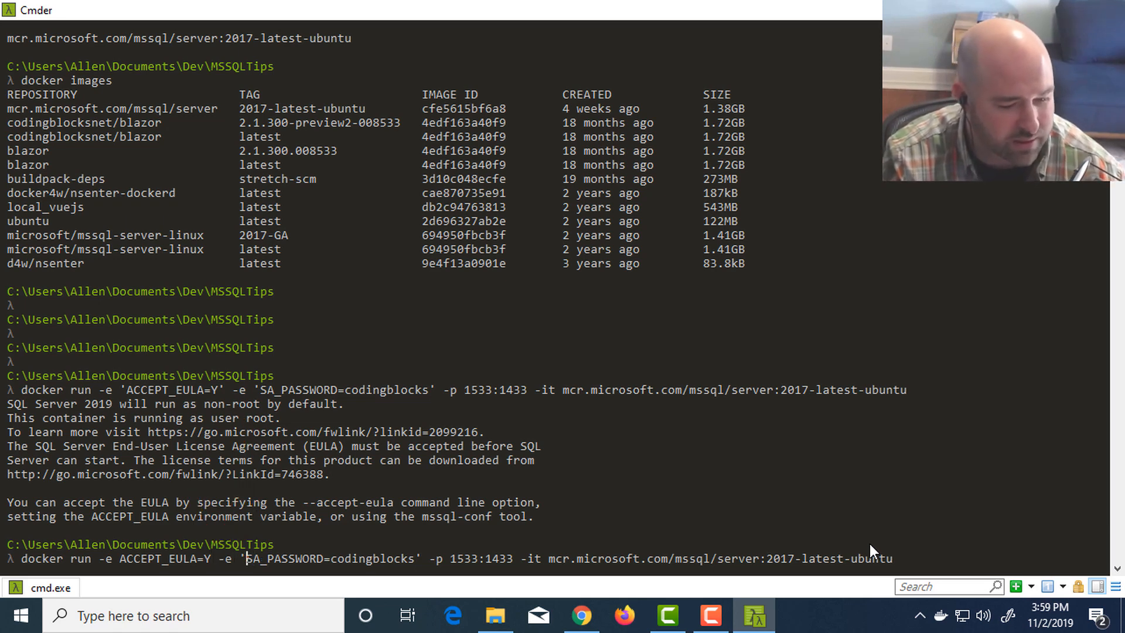
- Remove the single quotes around the SA_PASSWORD setting and run the docker command again
key("BackSpace")
key("Right")
key("Right")
key("Right")
key("Right")
key("Right")
key("Right")
key("Right")
key("Right")
key("Right")
key("Right")
key("Right")
key("Right")
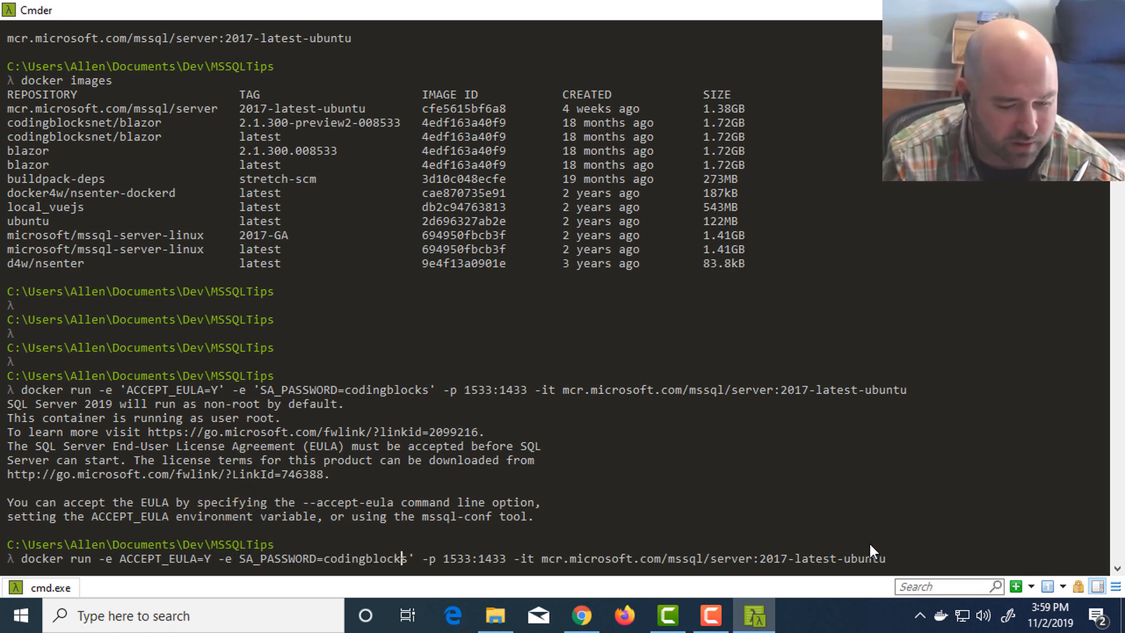
key("Right")
key("Right")
key("BackSpace")
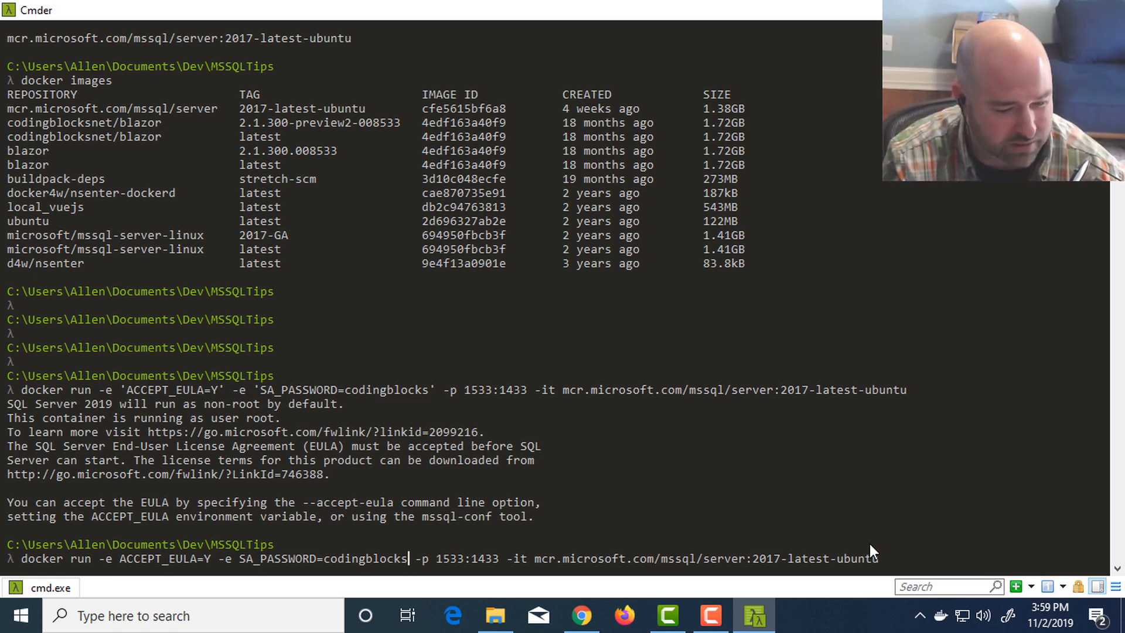
key("Return")
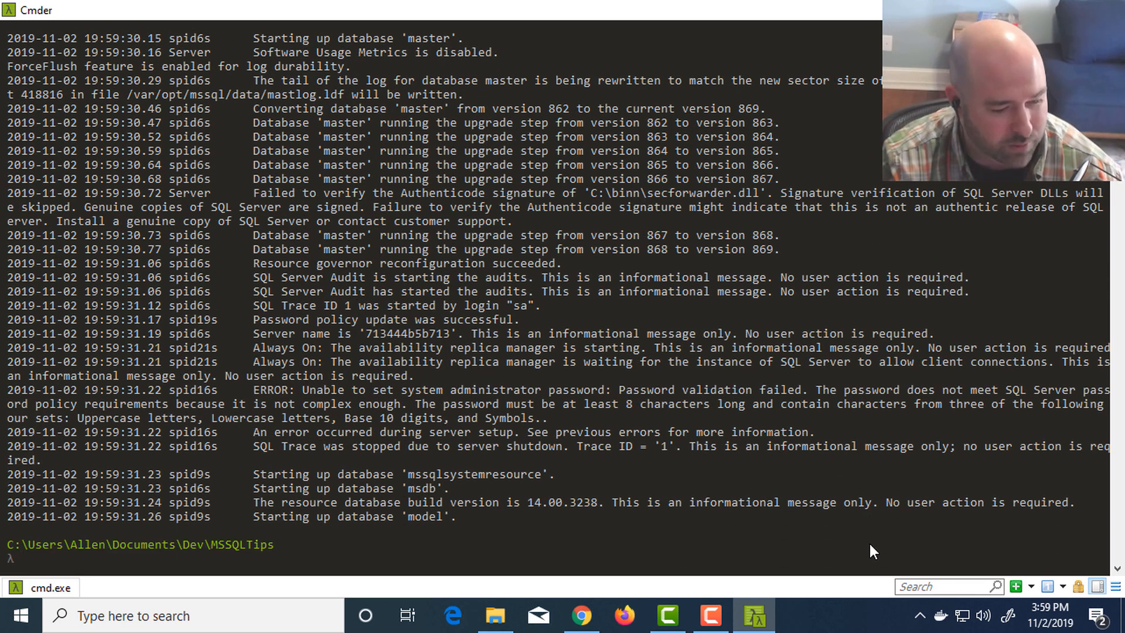
- Recall the docker run command, remove its -it option and run it again
key("Up")
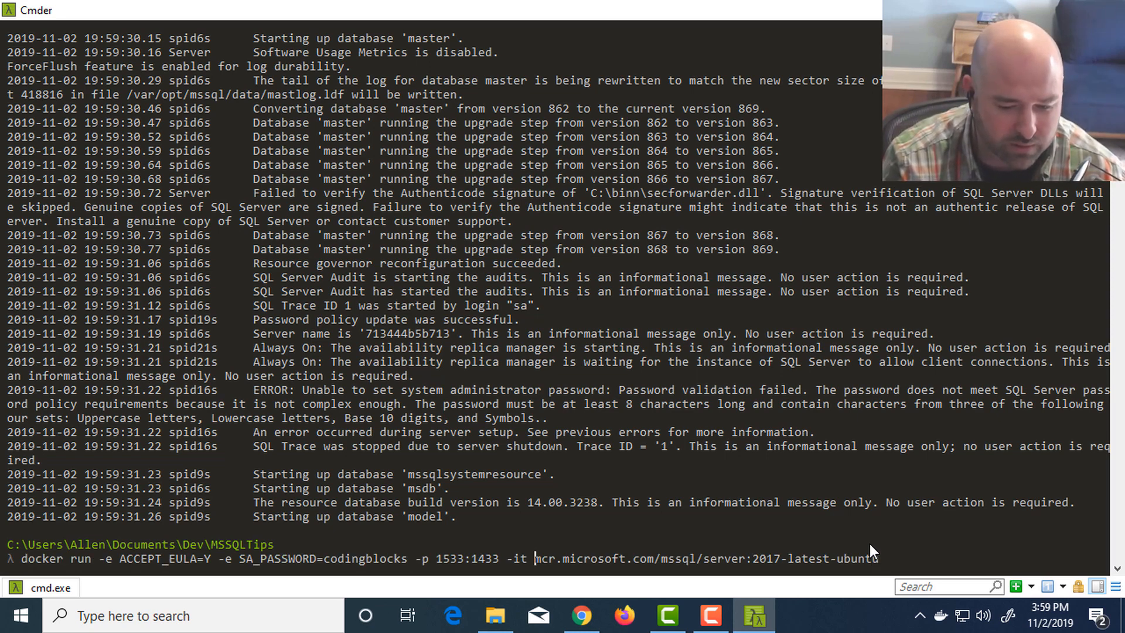
key("BackSpace")
key("BackSpace")
key("BackSpace")
key("BackSpace")
key("Return")
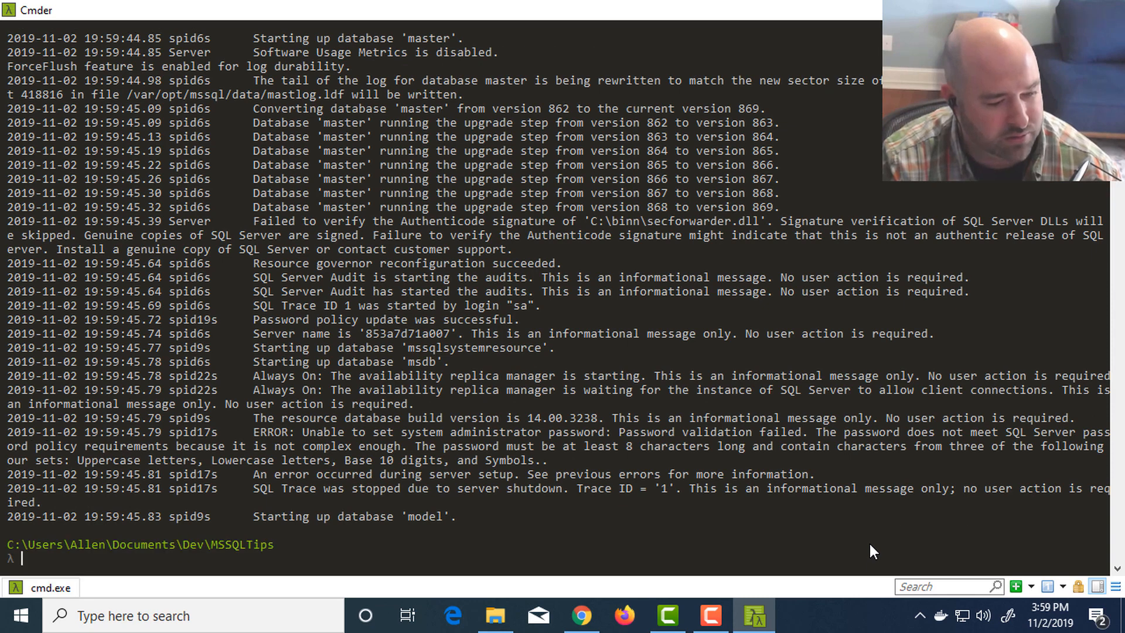
- List all Docker containers, including stopped ones, with docker ps -a
type("docke rp")
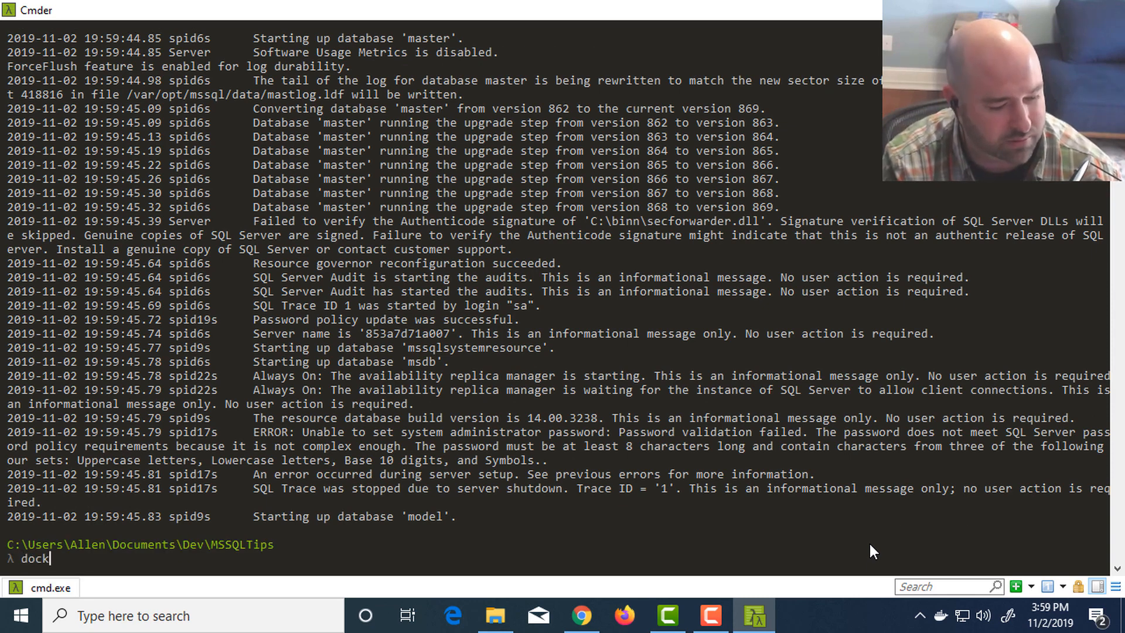
key("BackSpace")
key("BackSpace")
key("BackSpace")
type("r")
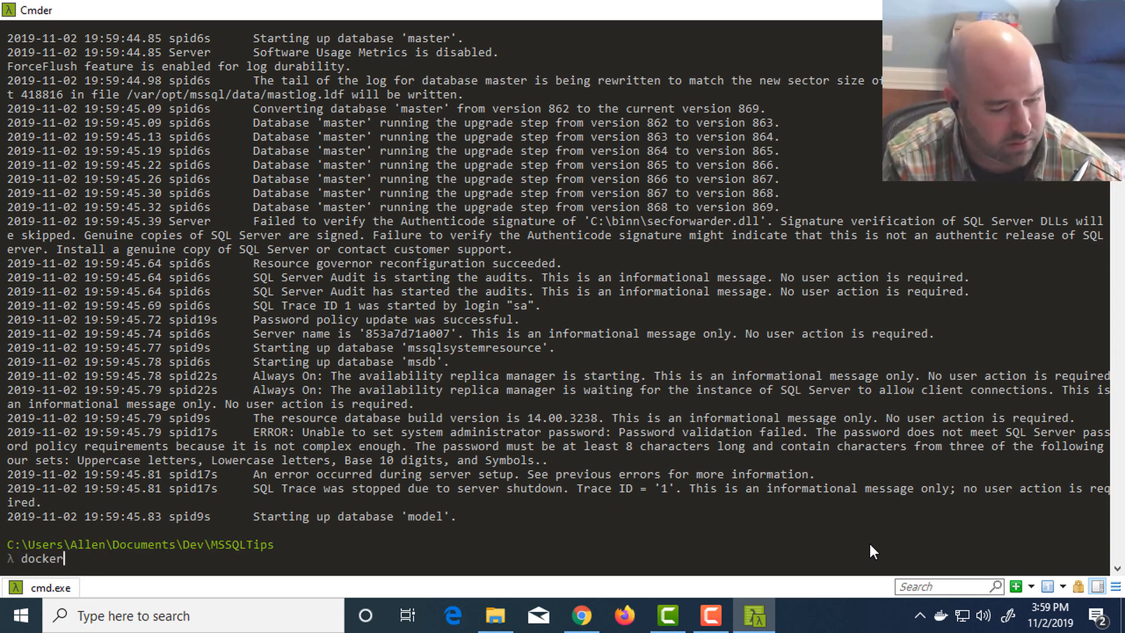
type(" ps -a")
key("Return")
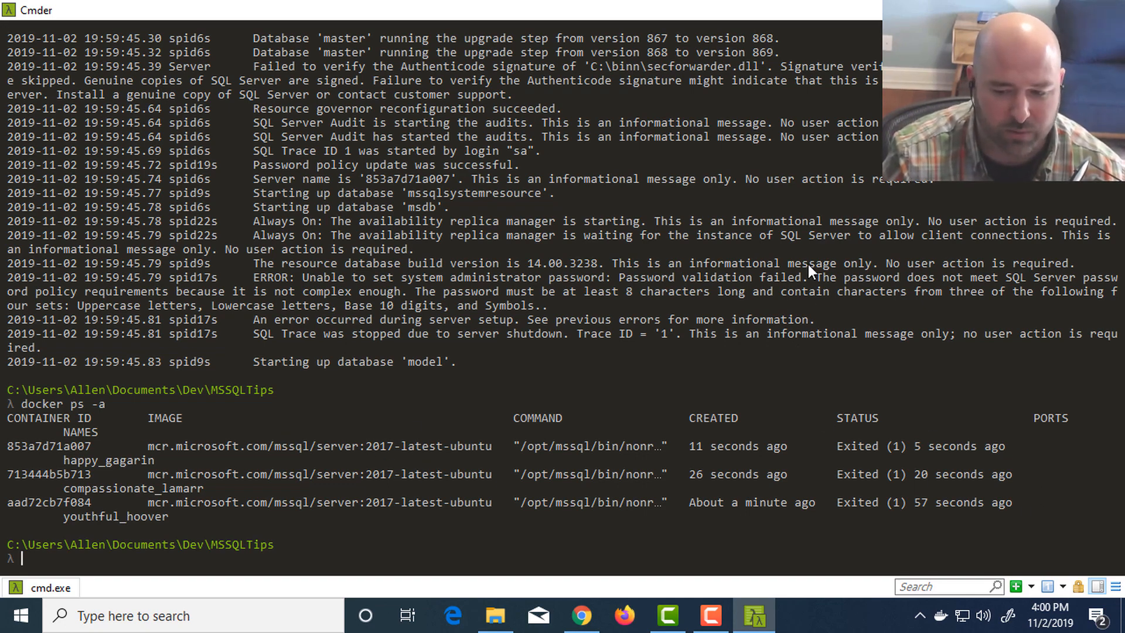
- Remove the three exited SQL Server containers with docker rm 853 713 aad
type("do")
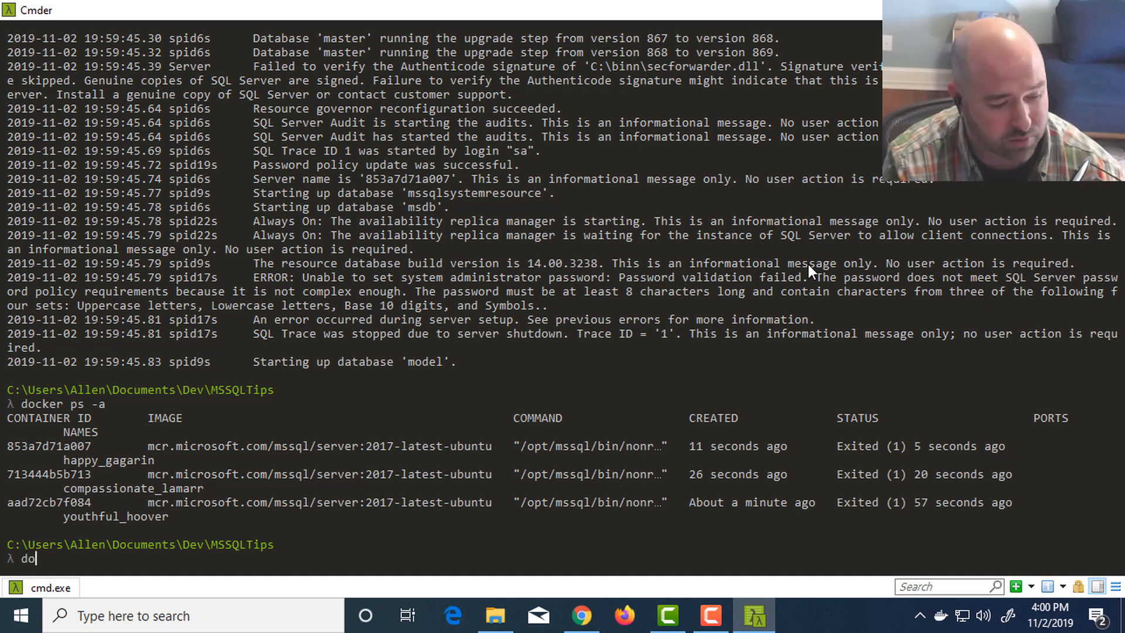
type("cker rm ")
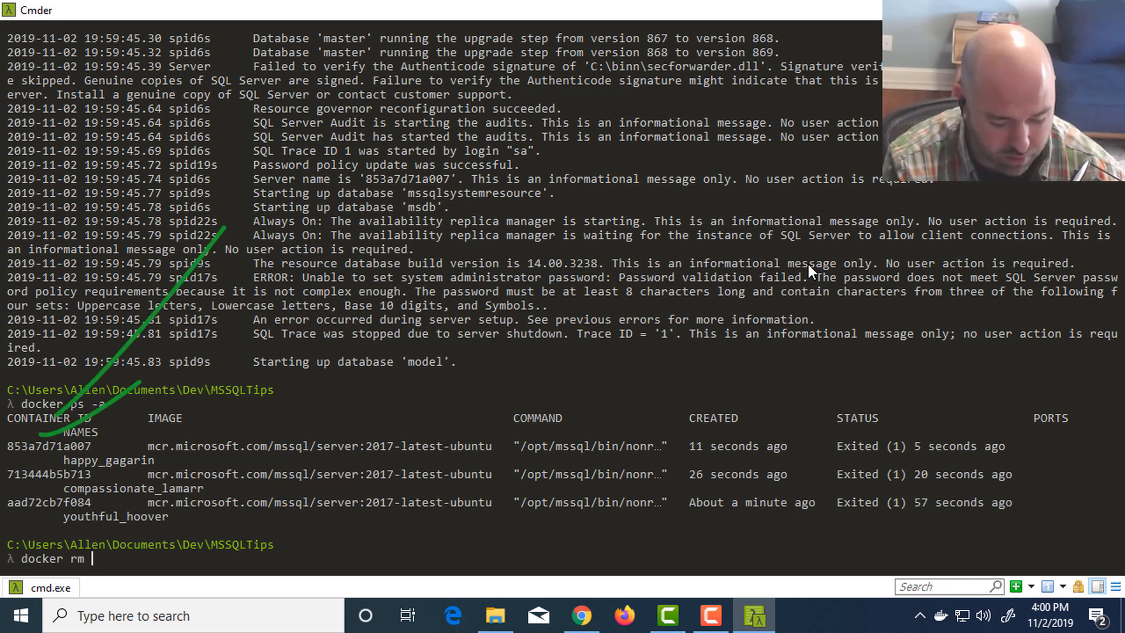
type("853")
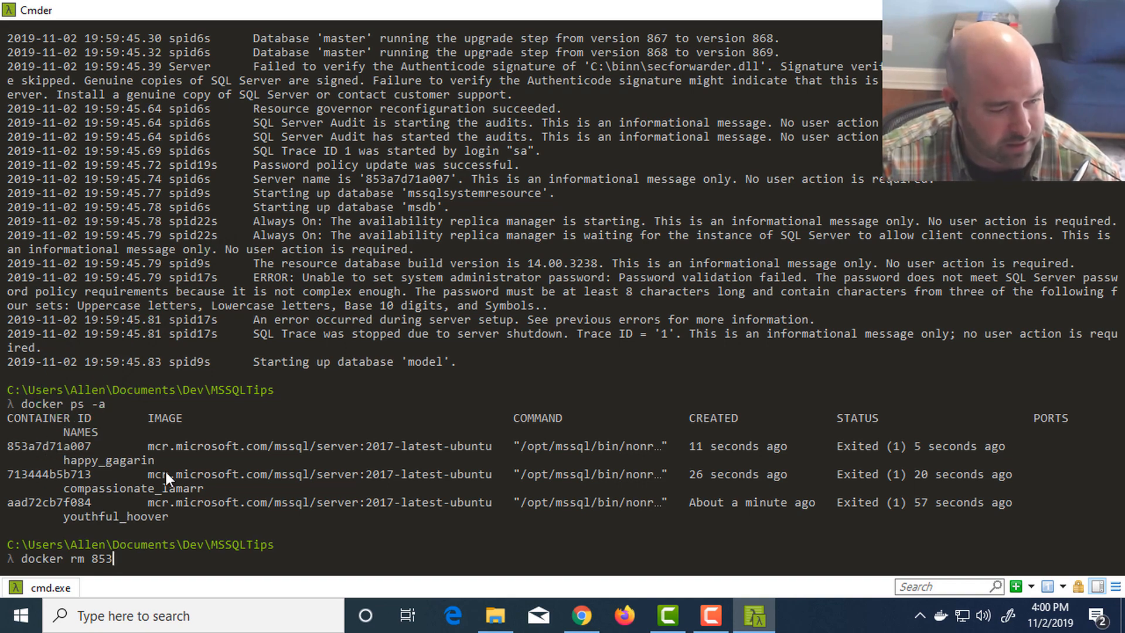
type(" 713")
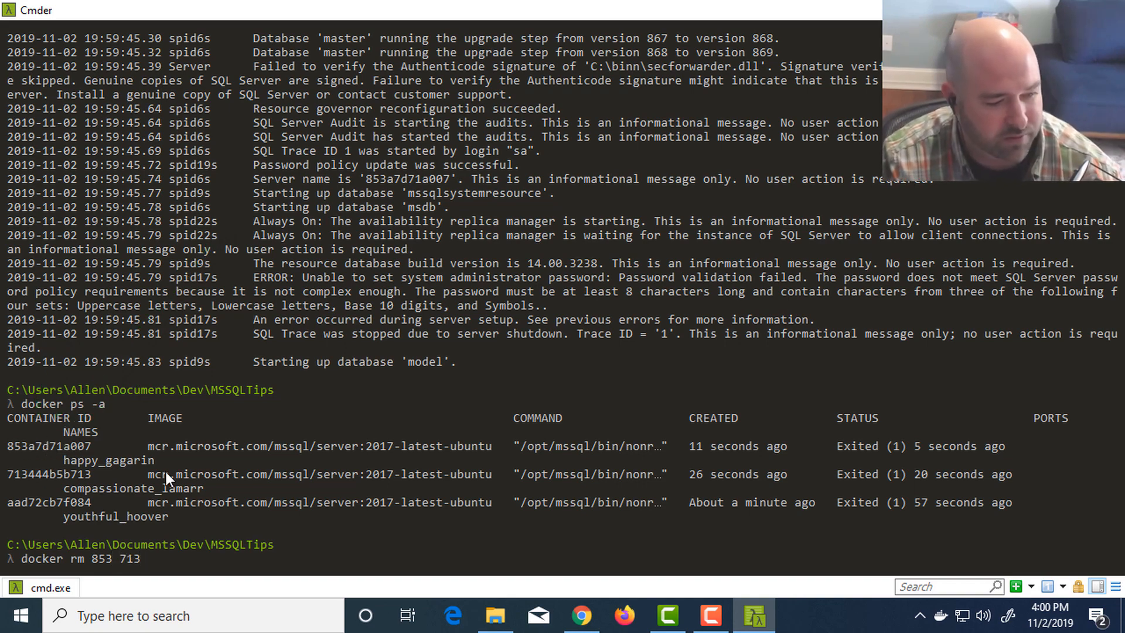
type(" aad")
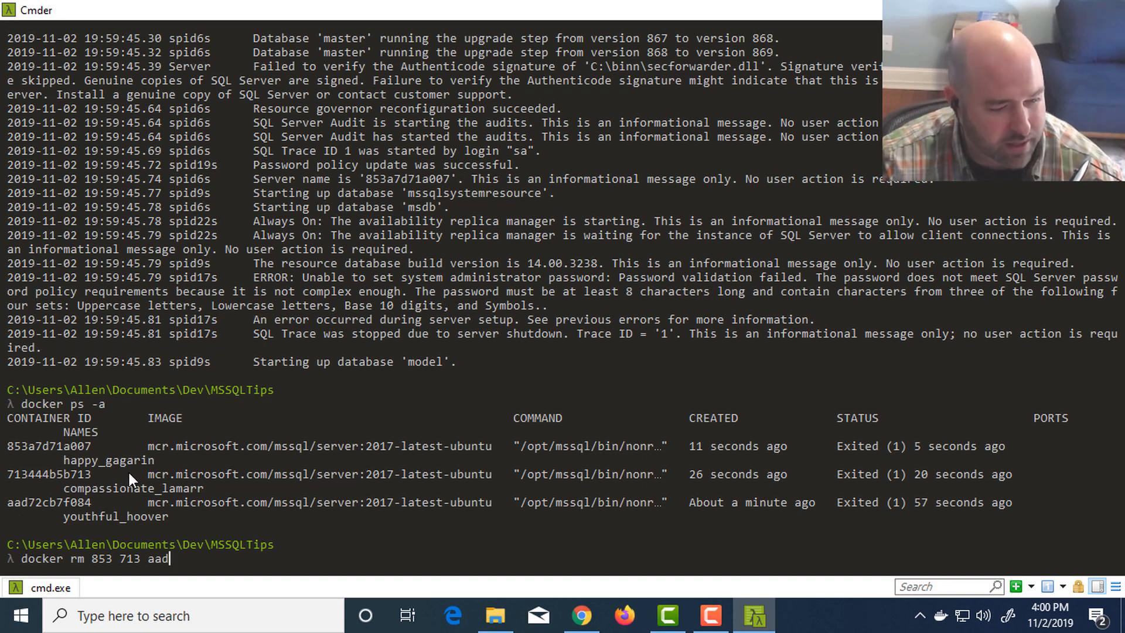
key("Return")
- Check the container list after the removal with docker ps -a
type("doc")
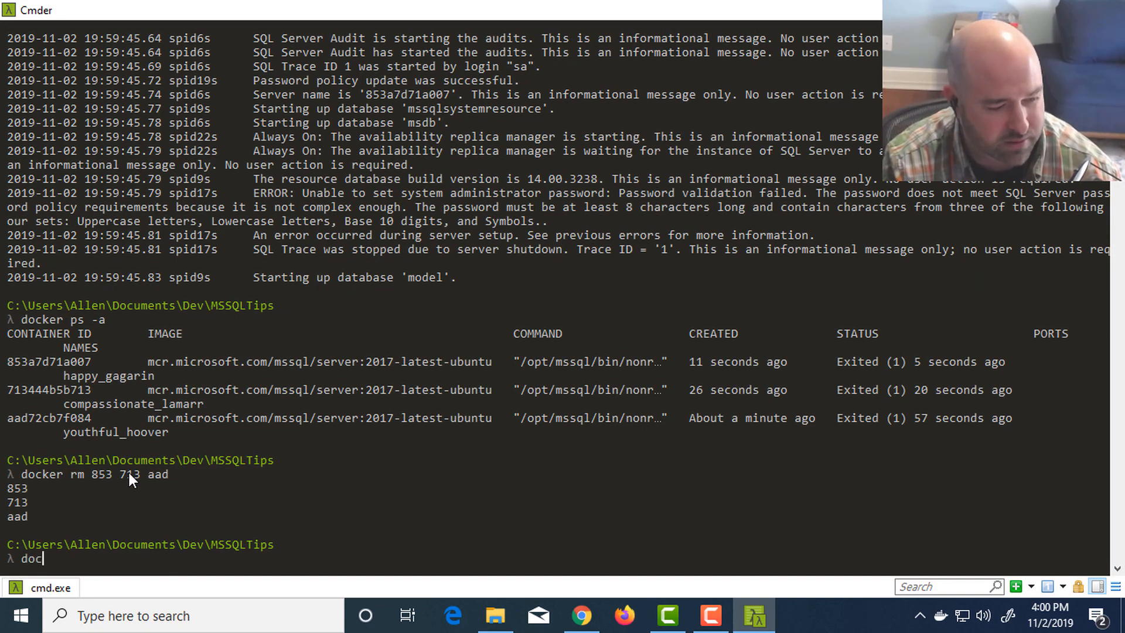
type("ker ps -a")
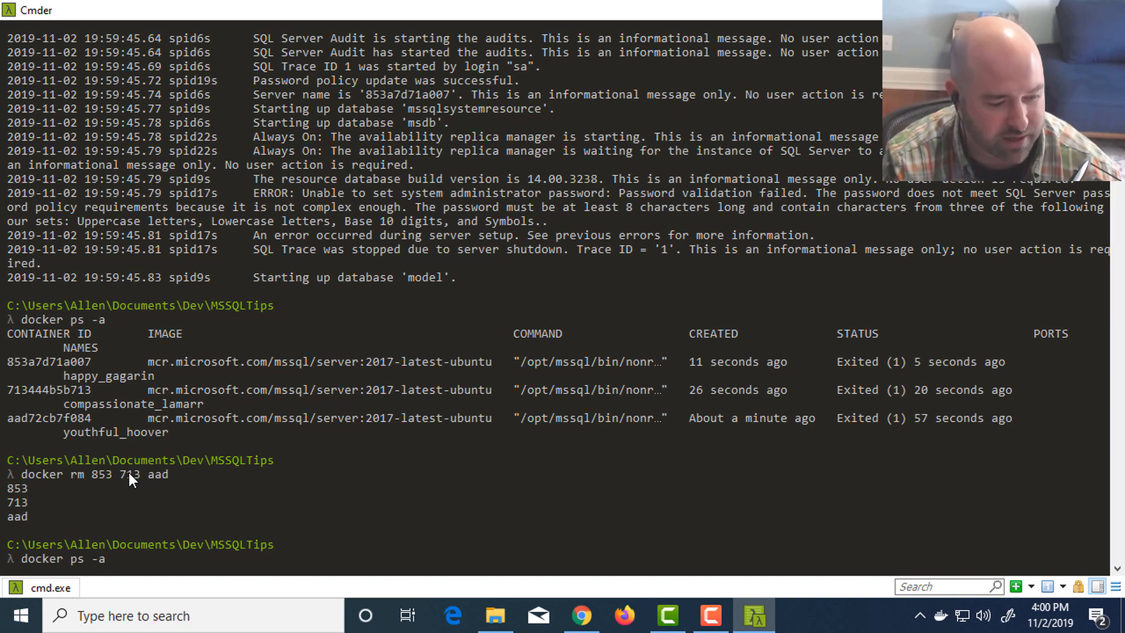
key("Return")
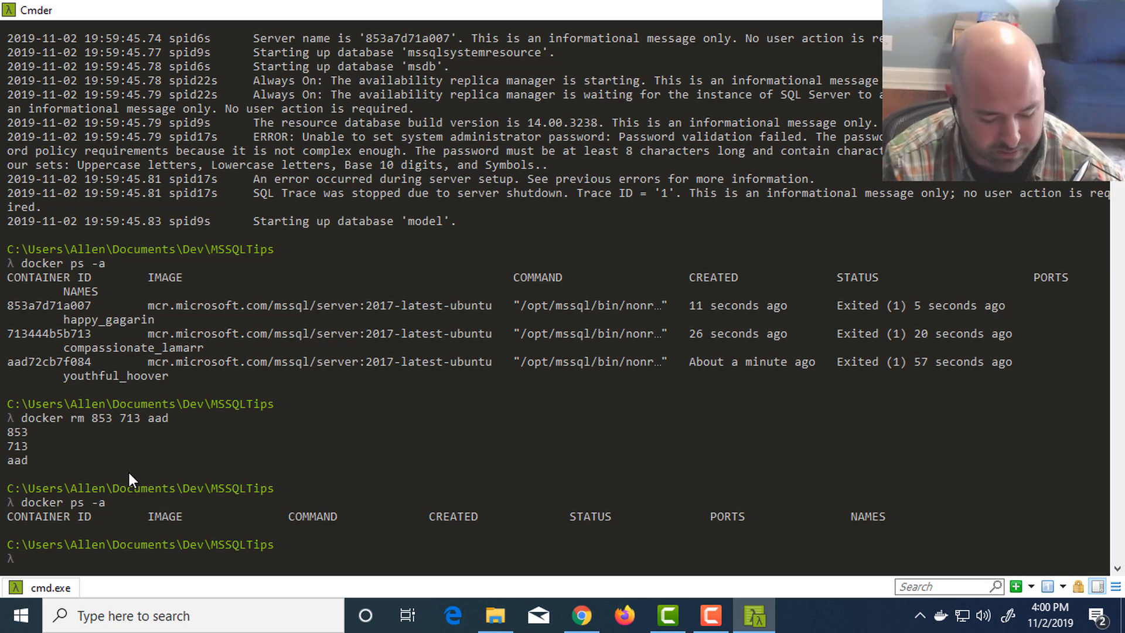
- Try to run the recalled docker run command with the -rm option inserted directly after run
key("Up")
key("Up")
key("Up")
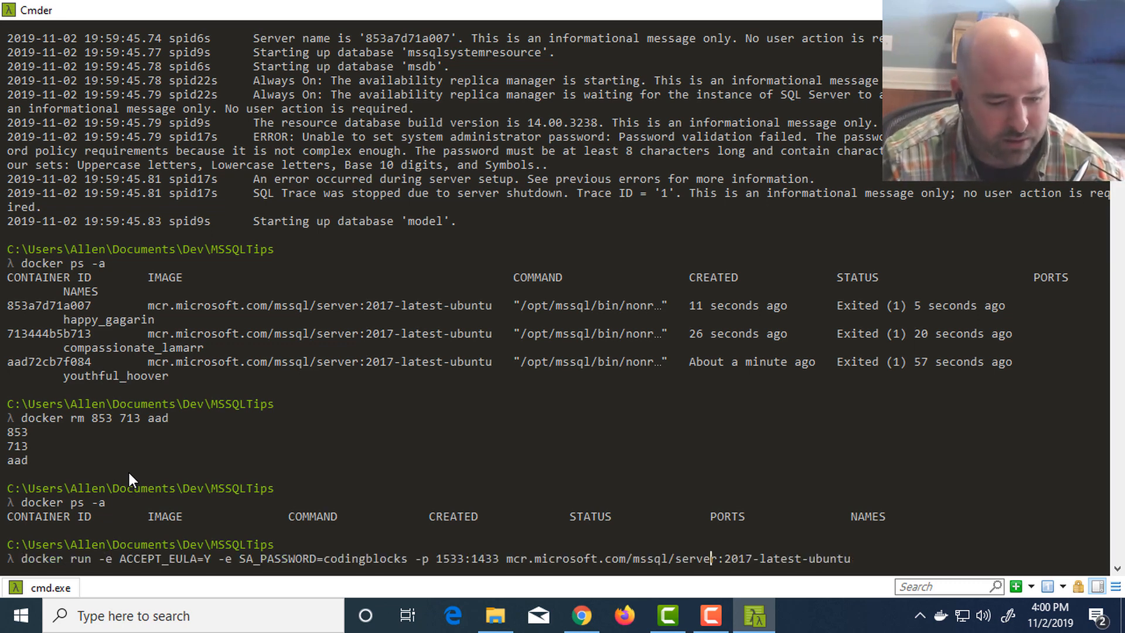
key("Left")
key("Left")
key("Left")
key("Left")
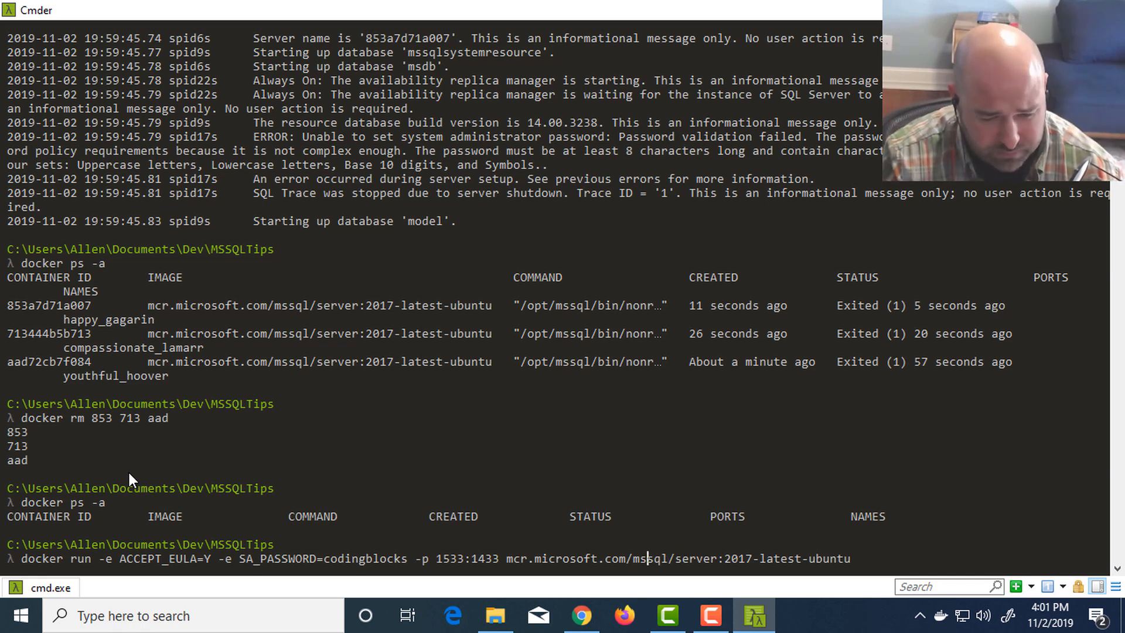
key("Right")
key("Right")
key("Right")
key("Right")
key("Right")
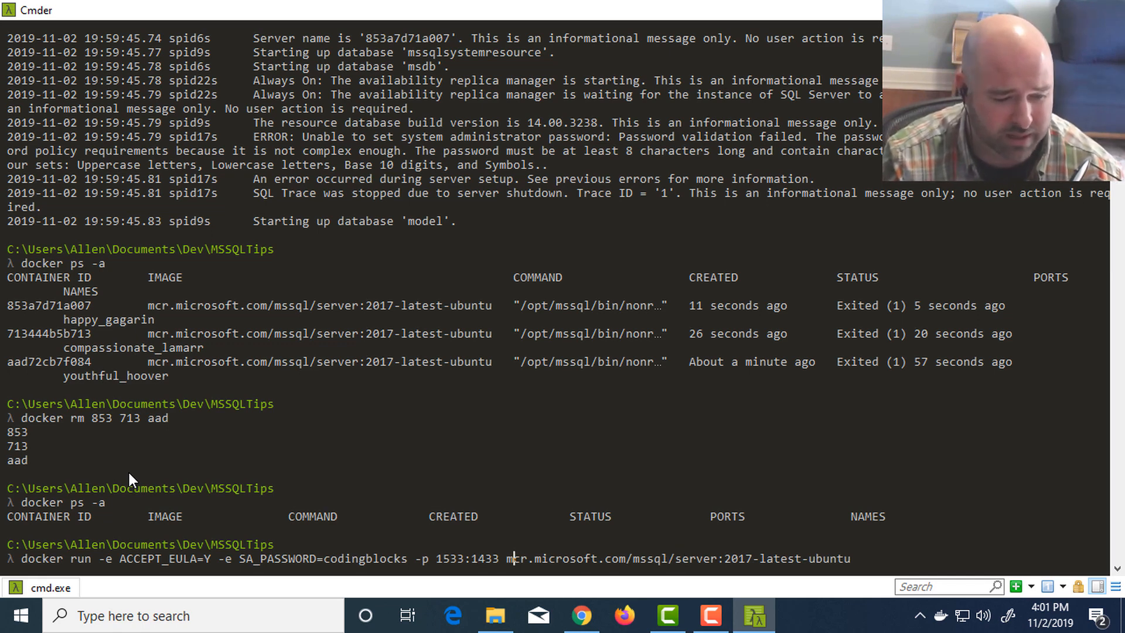
key("Home")
key("Right")
key("Right")
key("Right")
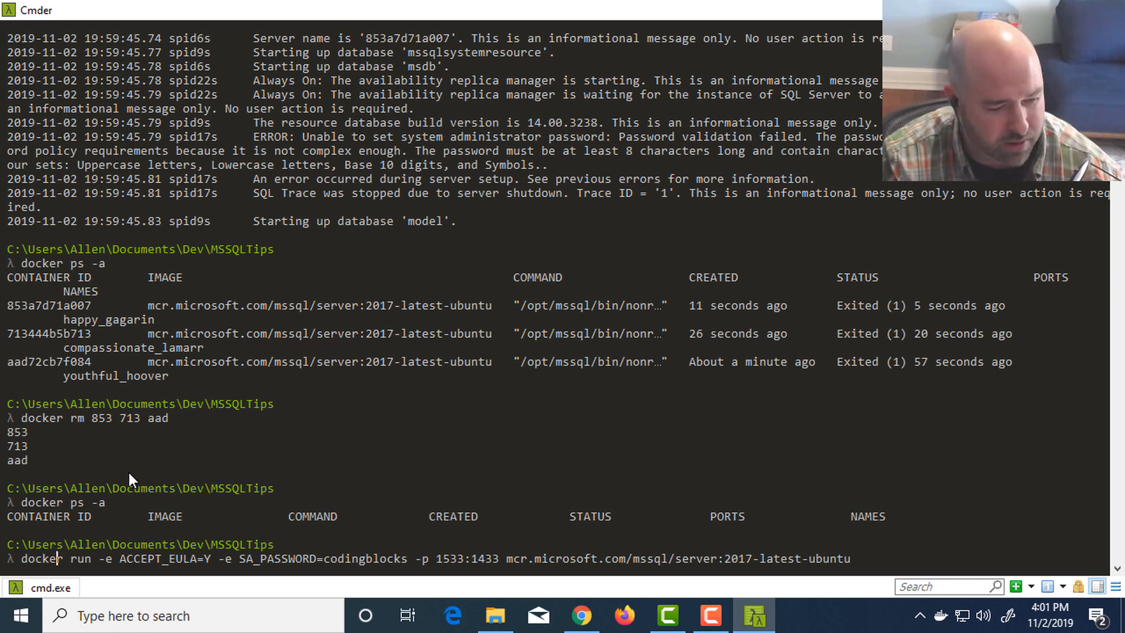
type("-rm")
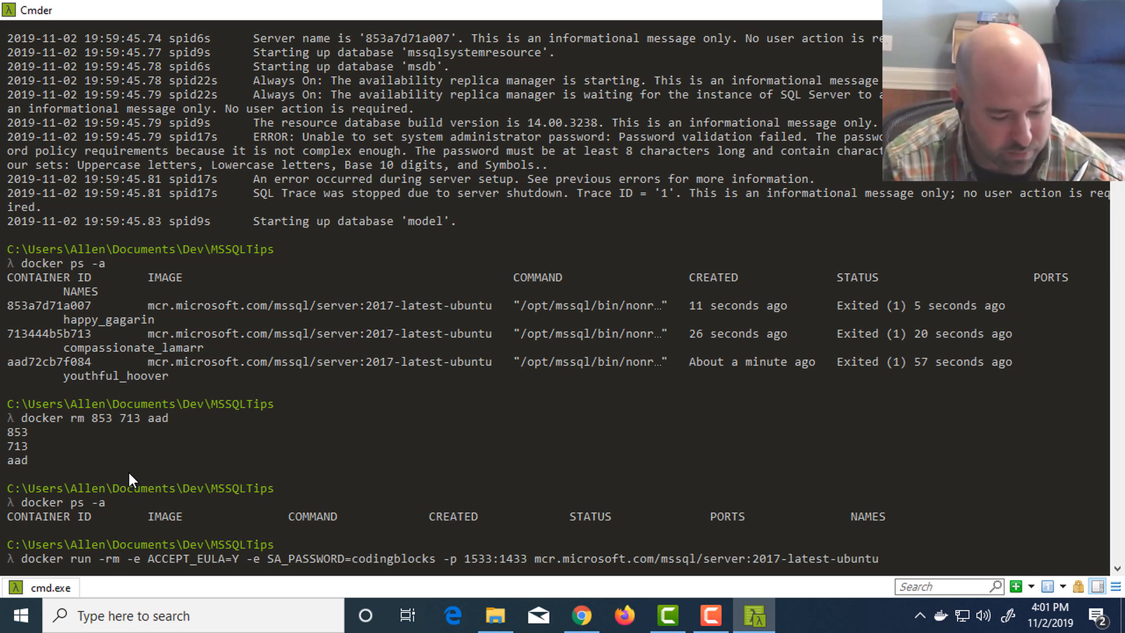
key("Return")
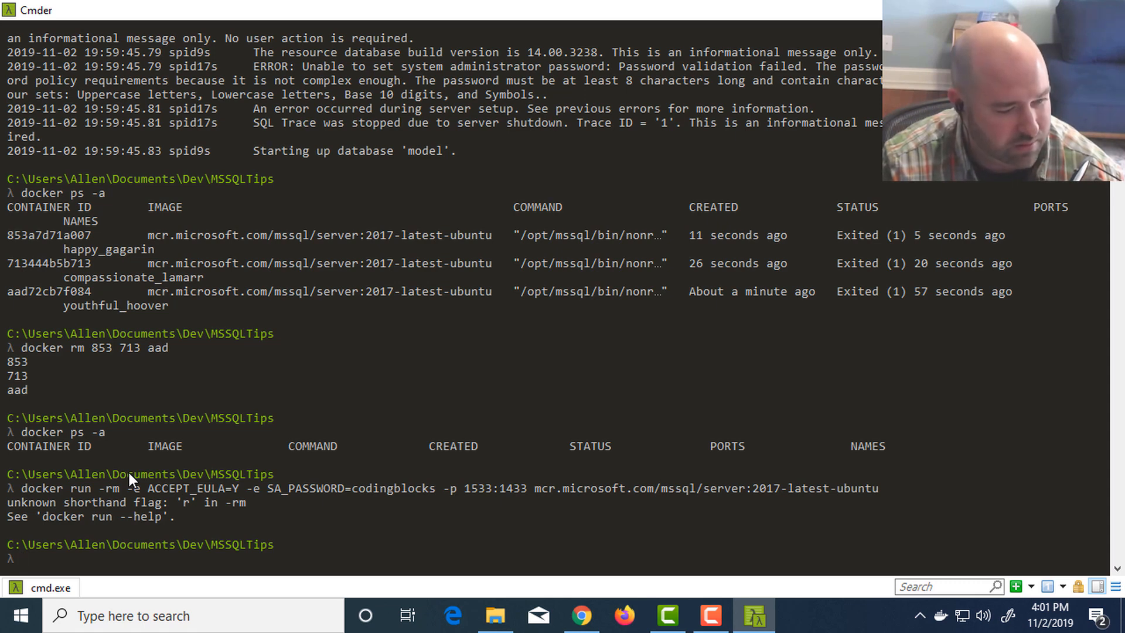
- Rerun the recalled docker run command with the option corrected to --rm, and list all containers with docker ps -a
key("Up")
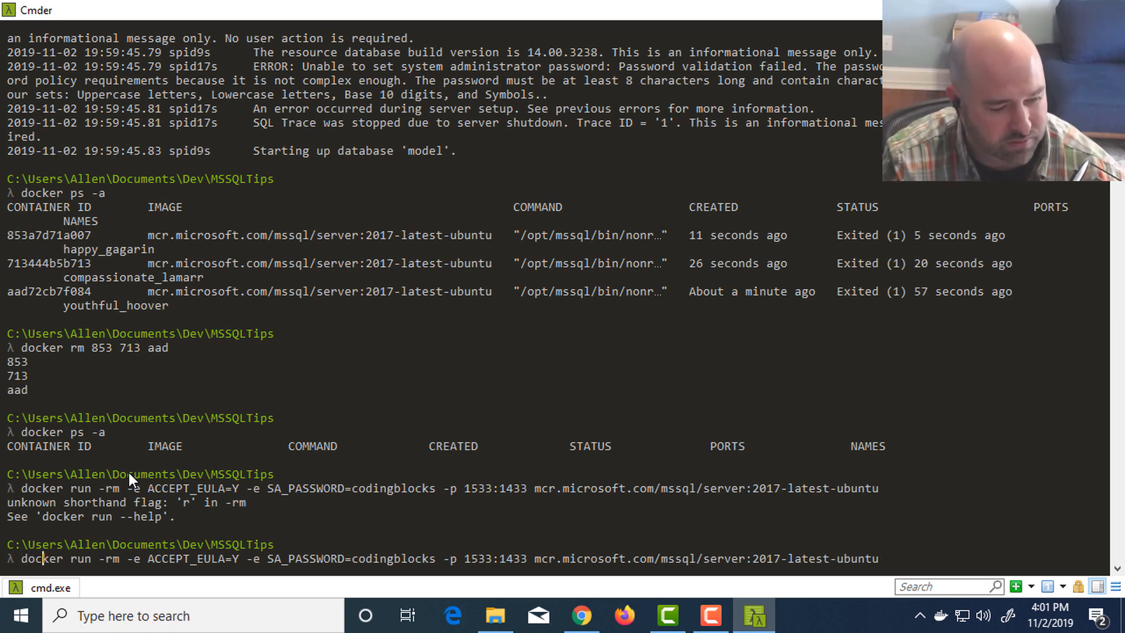
type("-")
key("Return")
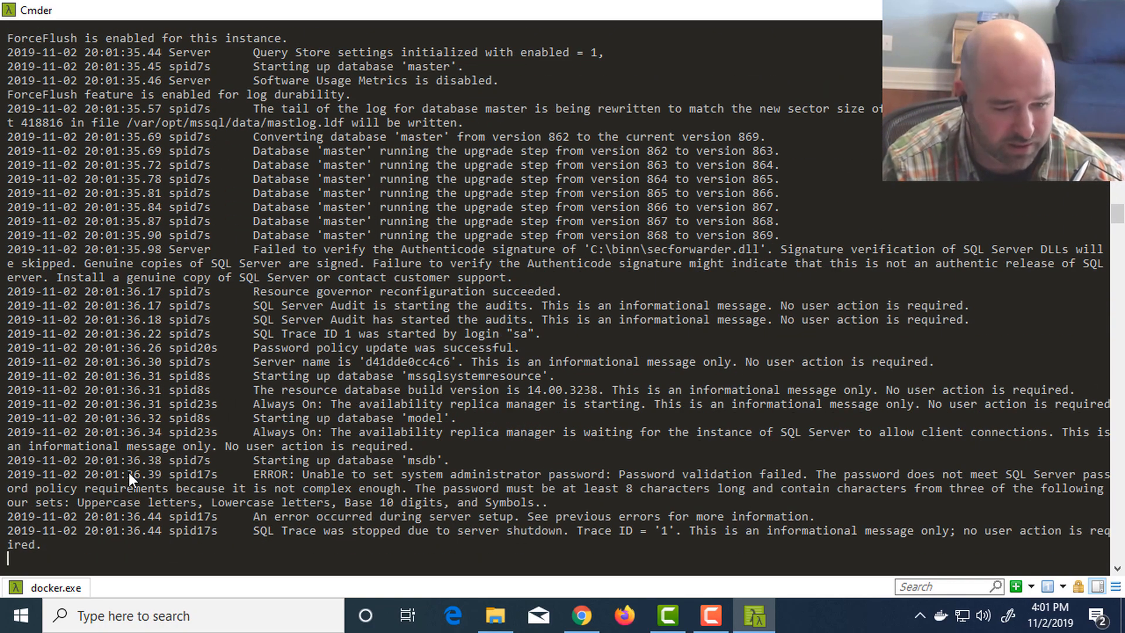
type("docker ps -a")
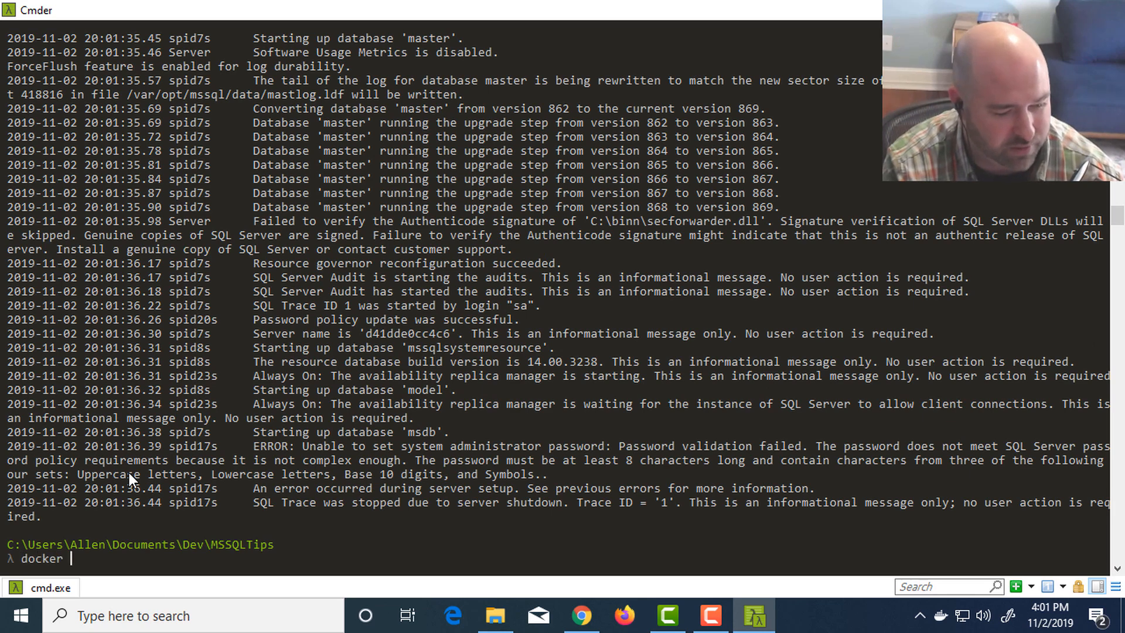
key("Return")
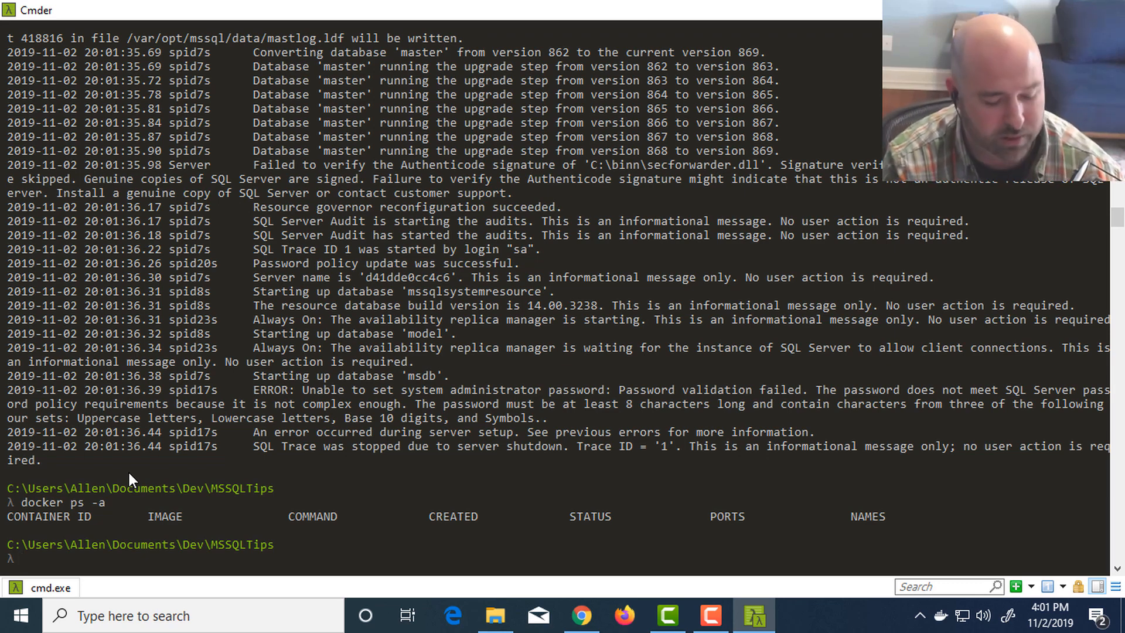
- Rerun the recalled docker run --rm command with a more complex SA_PASSWORD value containing a digit and a symbol
key("Up")
key("Up")
key("Home")
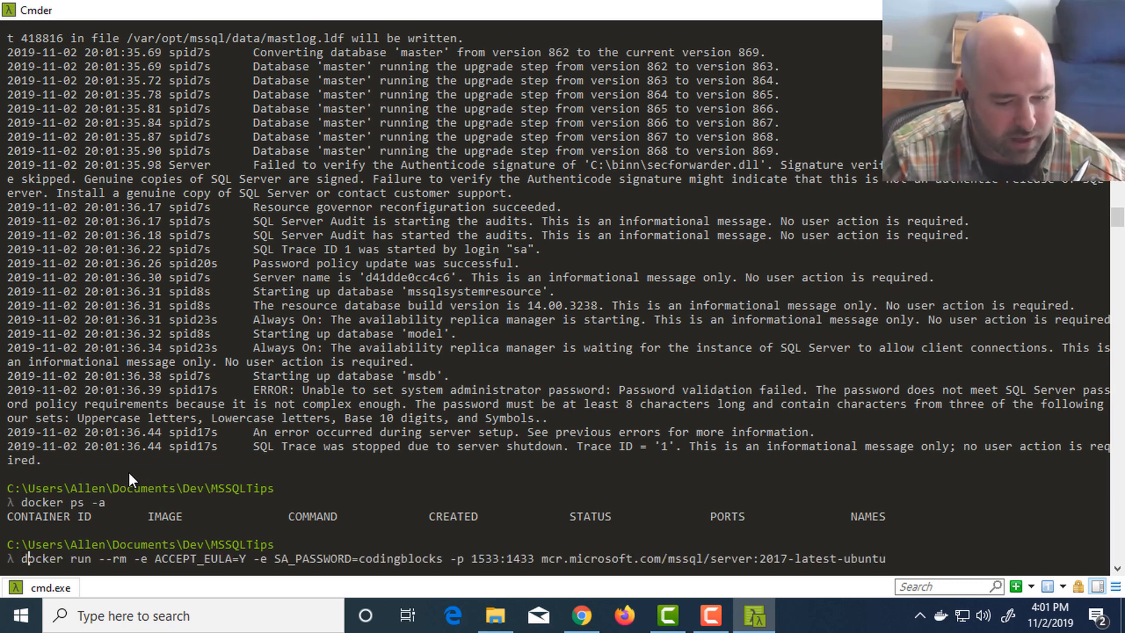
key("Right")
key("Right")
key("Right")
key("Right")
key("Right")
key("Right")
key("Right")
key("Right")
key("Right")
key("Right")
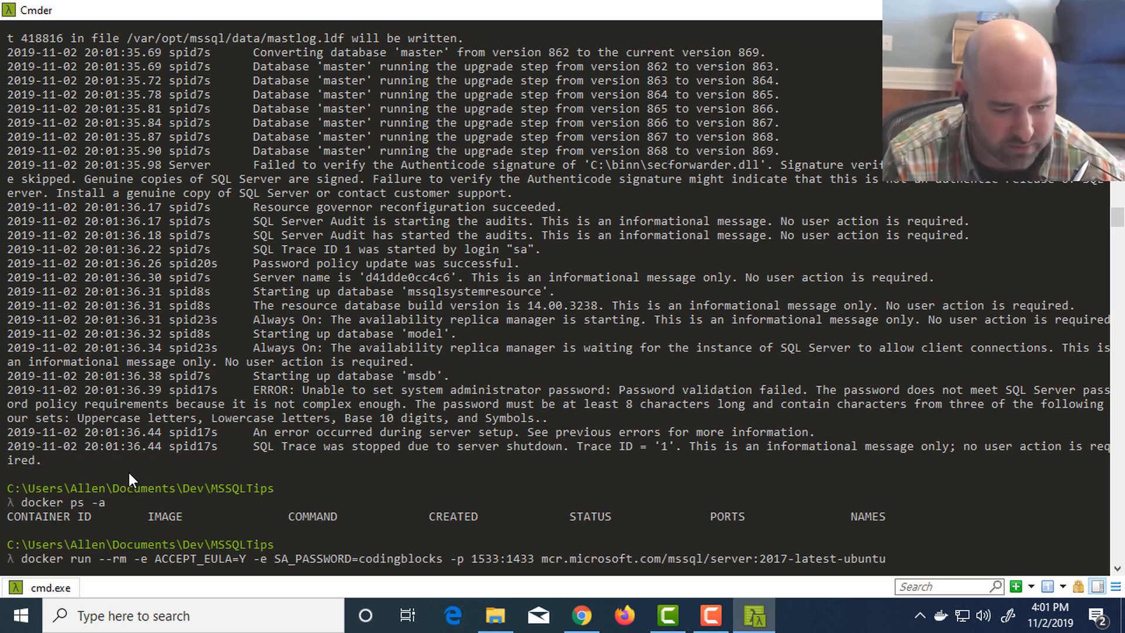
key("BackSpace")
type("0")
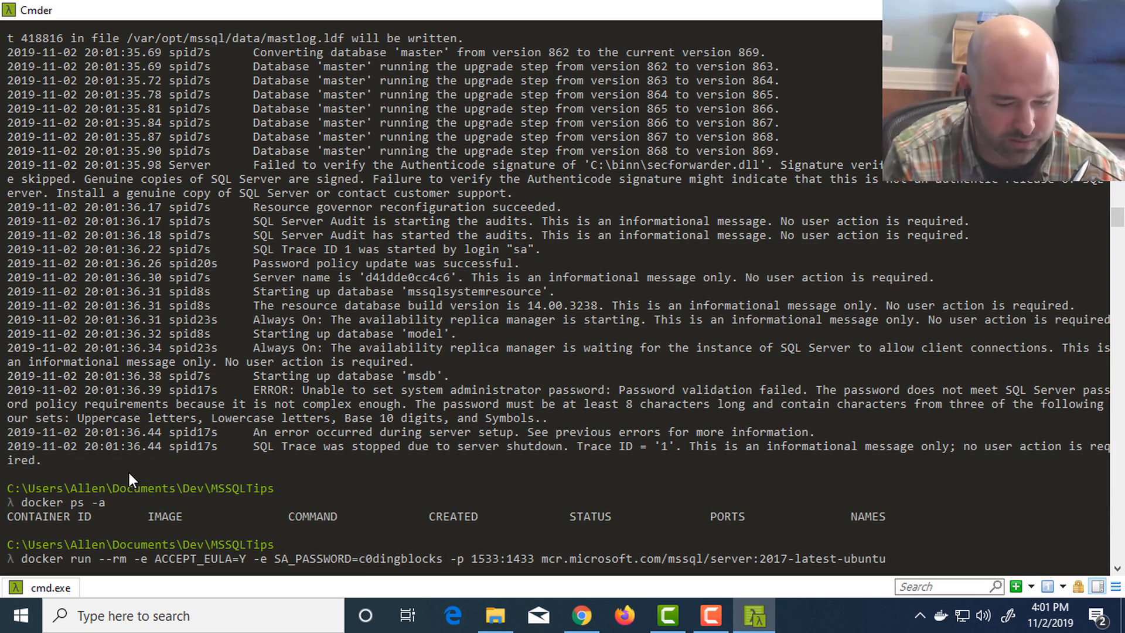
type("!")
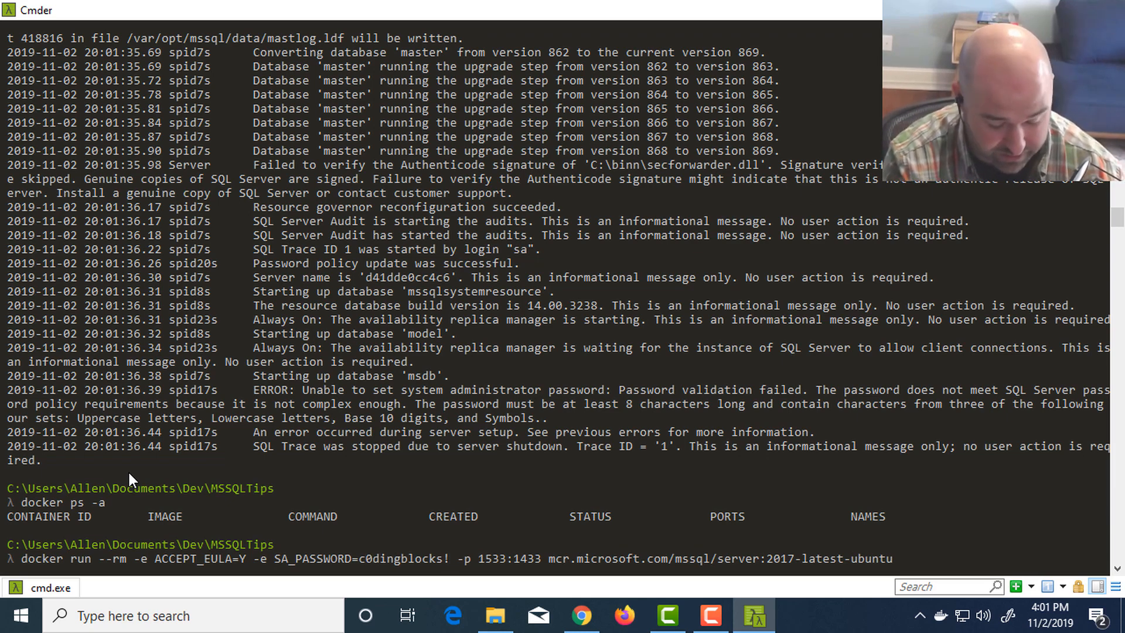
key("Return")
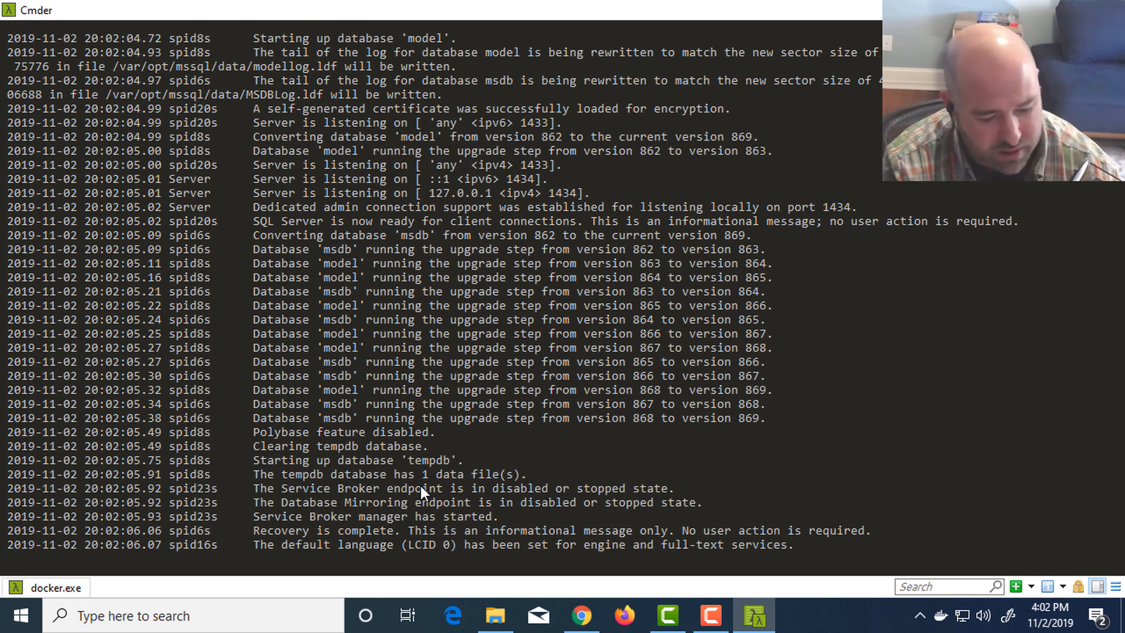
- Find Microsoft SQL Server Management Studio 17 through the Windows search and launch it
key("super")
type("sql s")
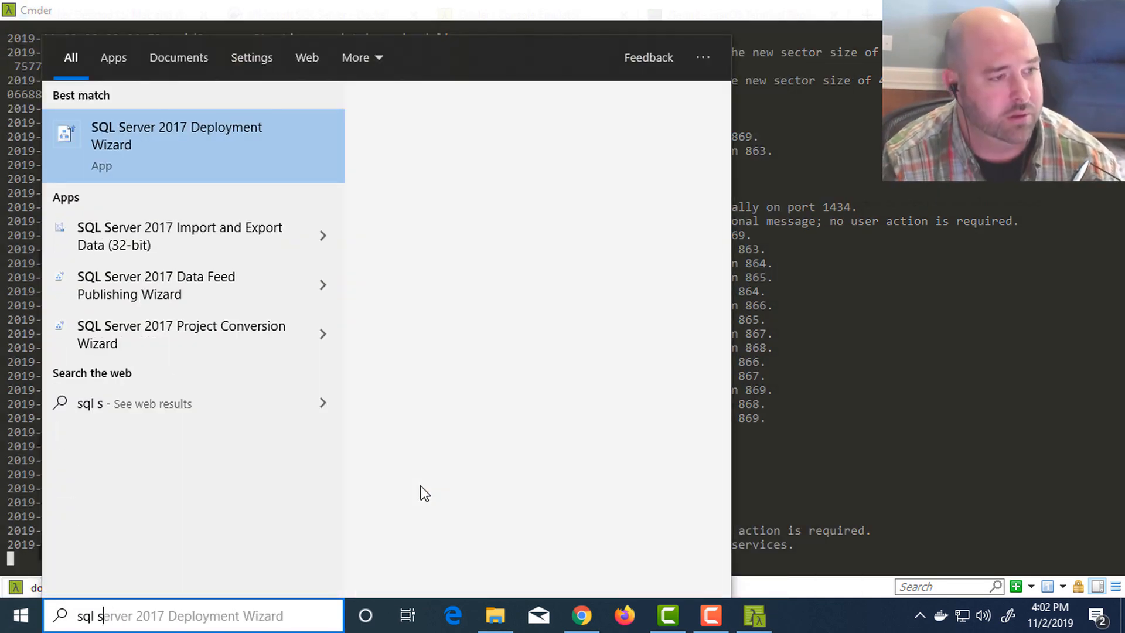
type("er")
key("BackSpace")
key("BackSpace")
key("BackSpace")
key("BackSpace")
key("BackSpace")
key("BackSpace")
key("BackSpace")
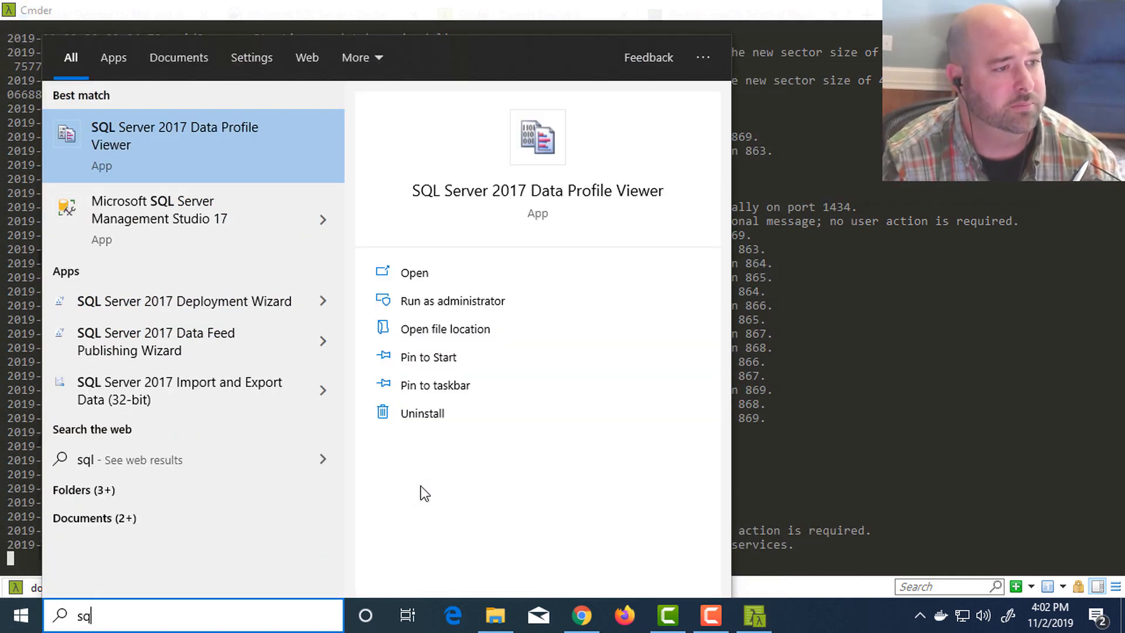
type("sql ser")
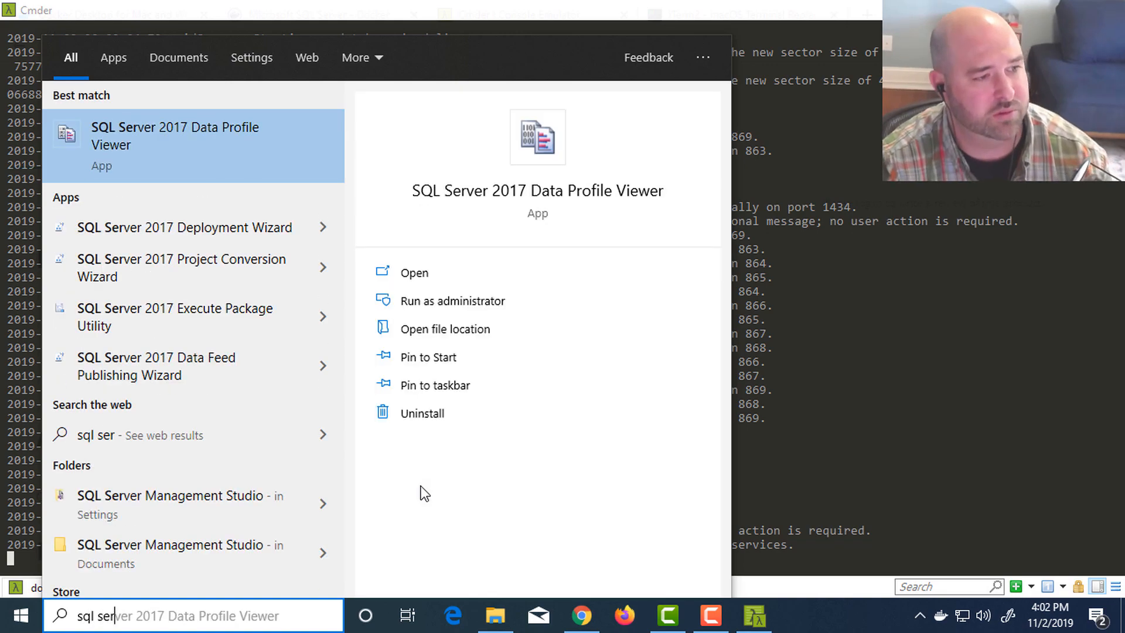
key("BackSpace")
key("BackSpace")
key("BackSpace")
key("Down")
key("Return")
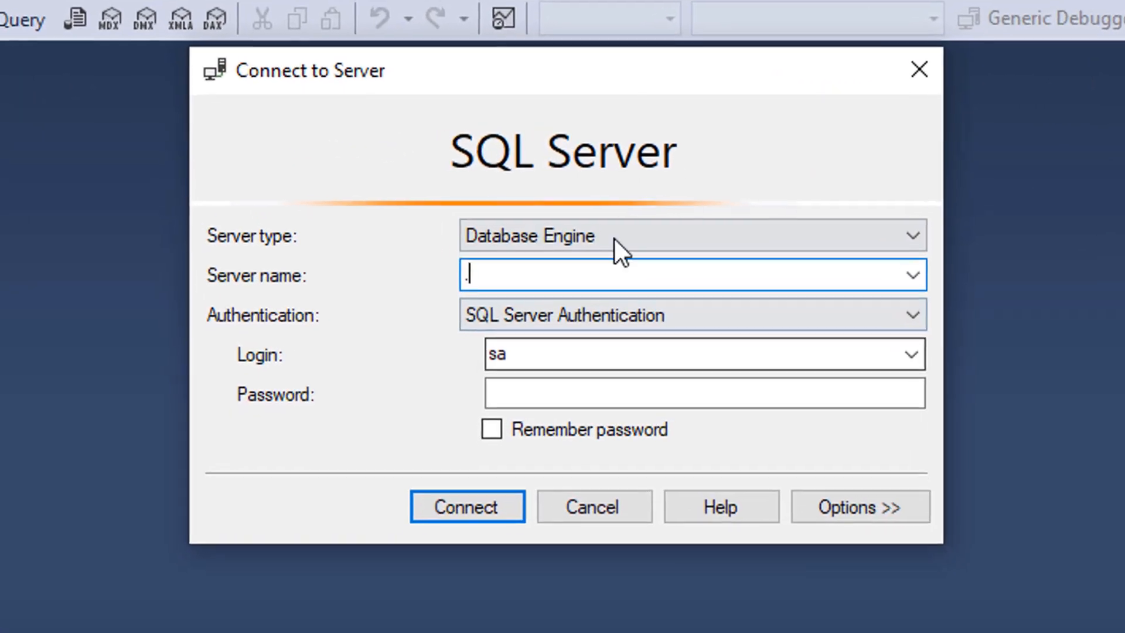
- Set the server name to .,1533 for the Database Engine connection
type(".")
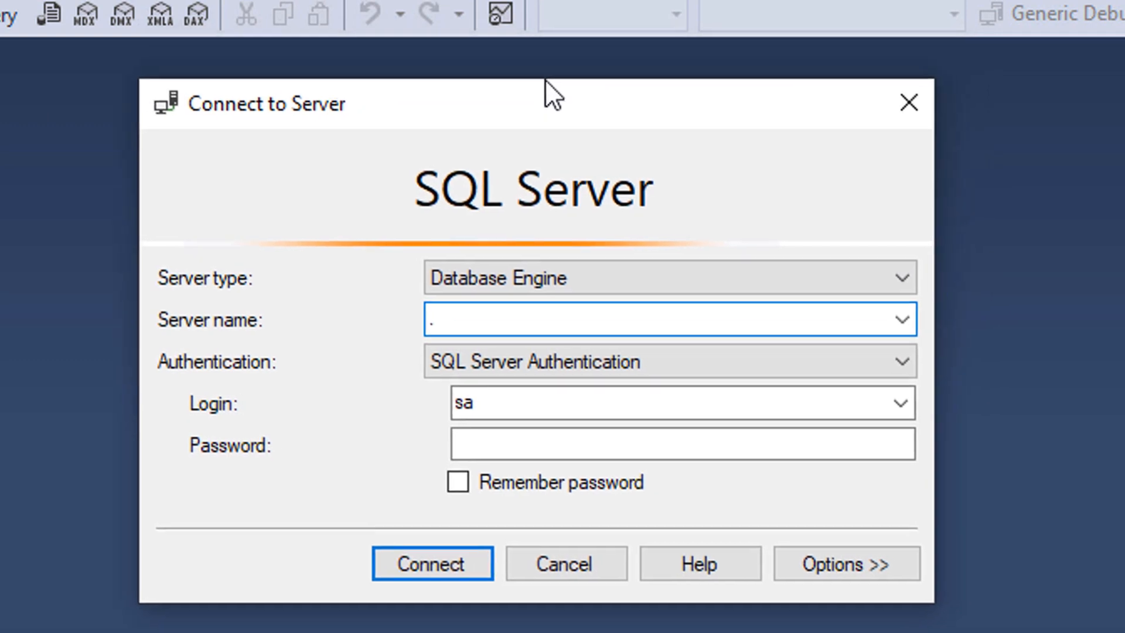
left_click_drag(545, 79, 545, 83)
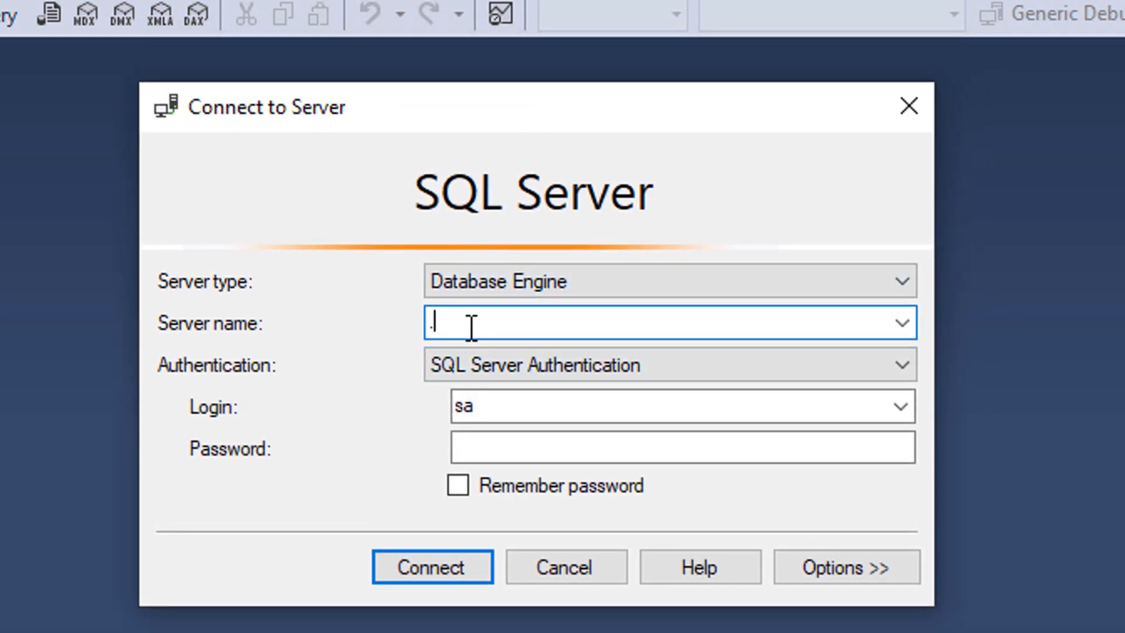
type(",143")
key("BackSpace")
key("BackSpace")
type("533")
left_click(437, 322)
key("BackSpace")
type("localhost")
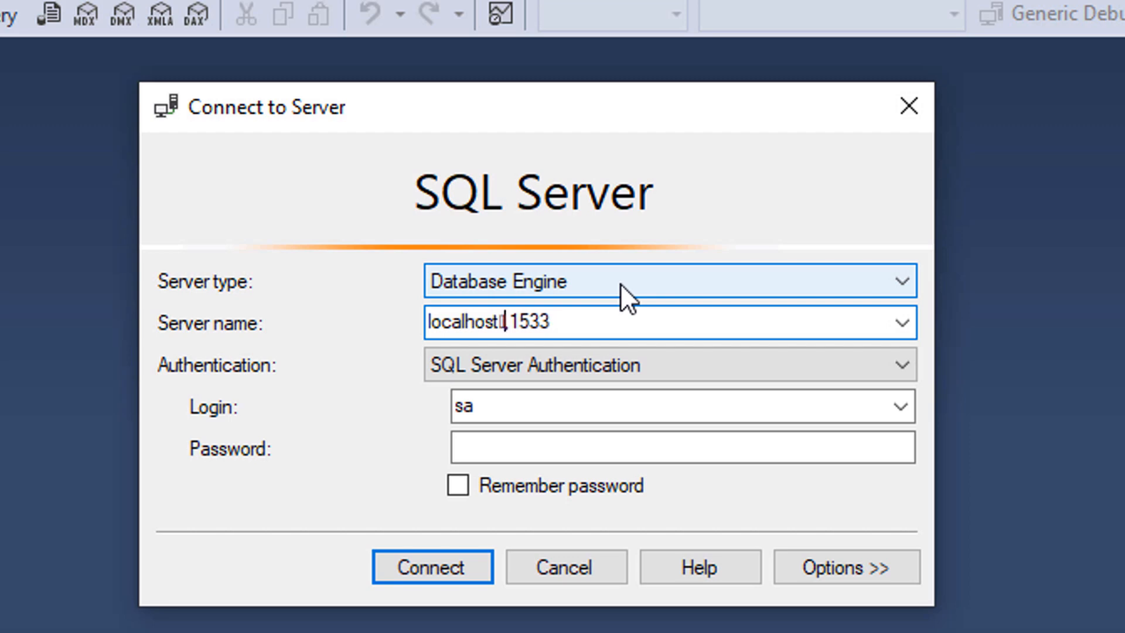
key("BackSpace")
key("BackSpace")
key("BackSpace")
key("BackSpace")
key("BackSpace")
key("BackSpace")
key("BackSpace")
key("BackSpace")
key("BackSpace")
type(".")
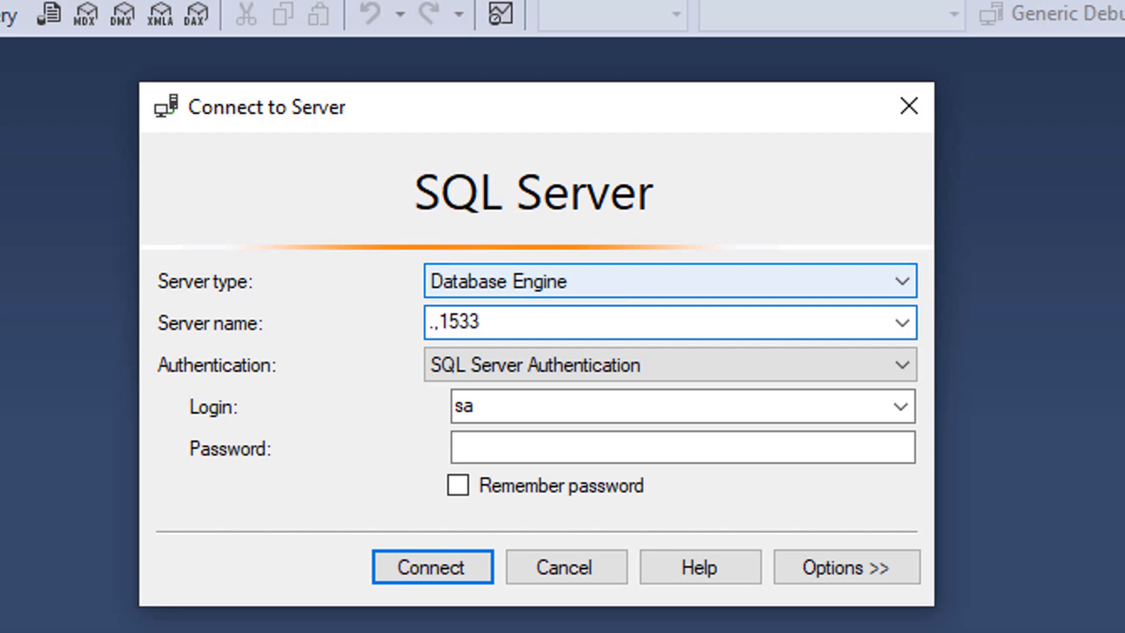
- Enter the sa account's password, turn on Remember password and connect to the server
left_click(764, 450)
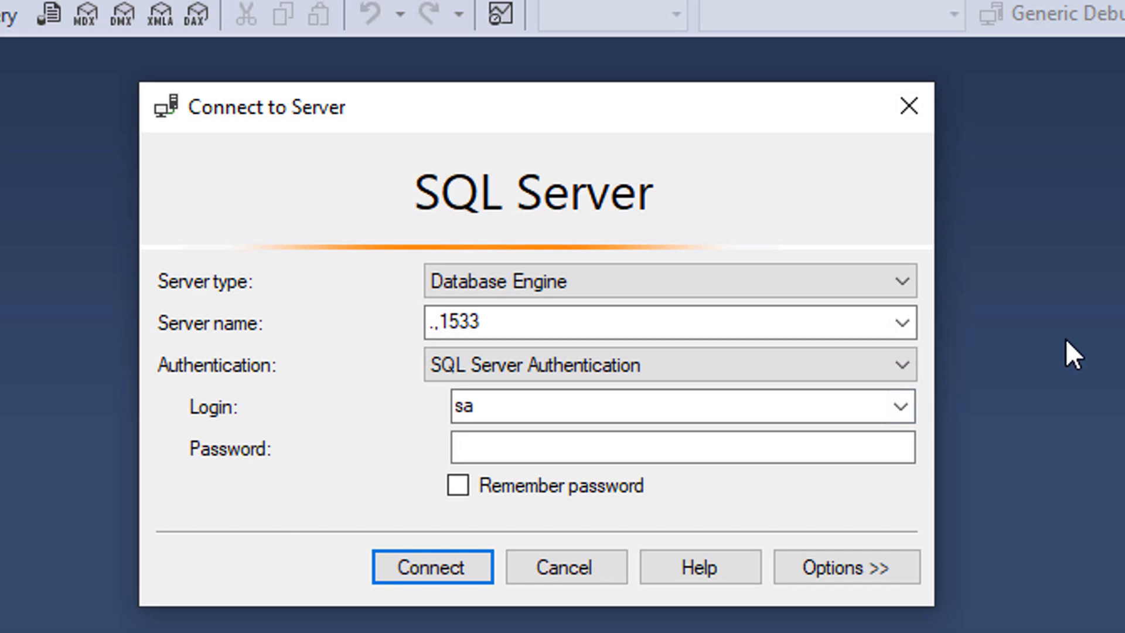
type("*************")
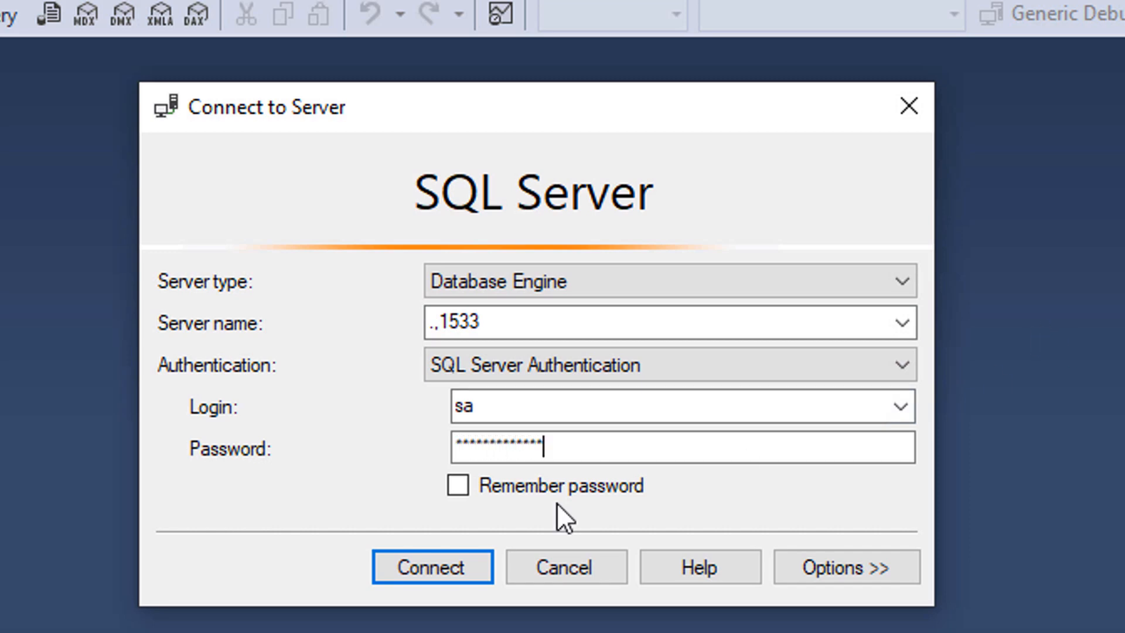
left_click(532, 483)
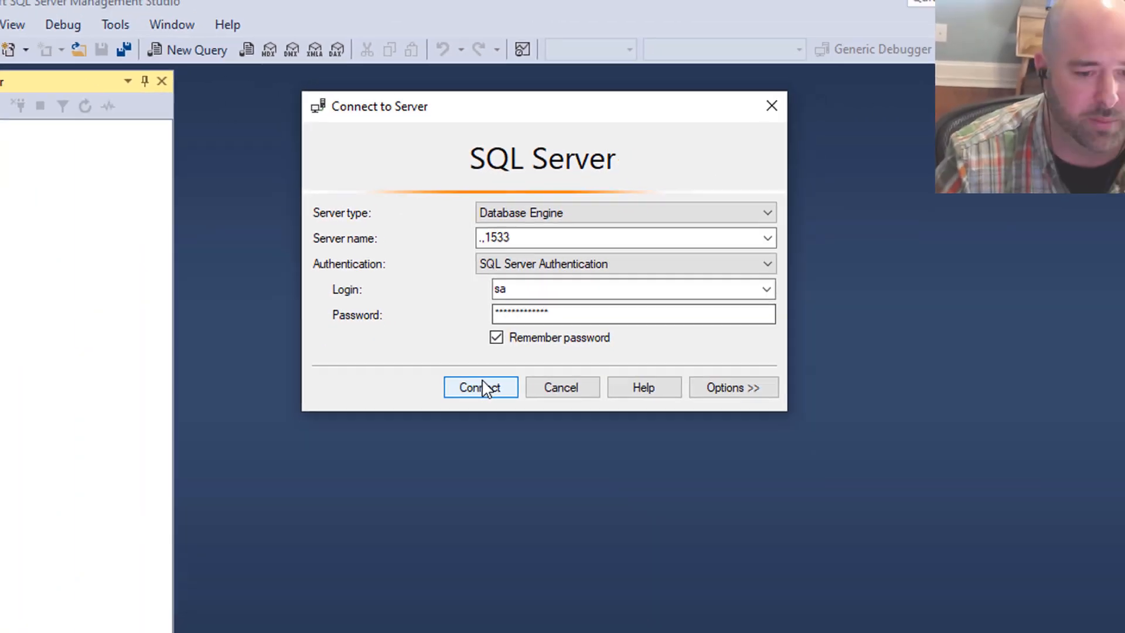
left_click(437, 567)
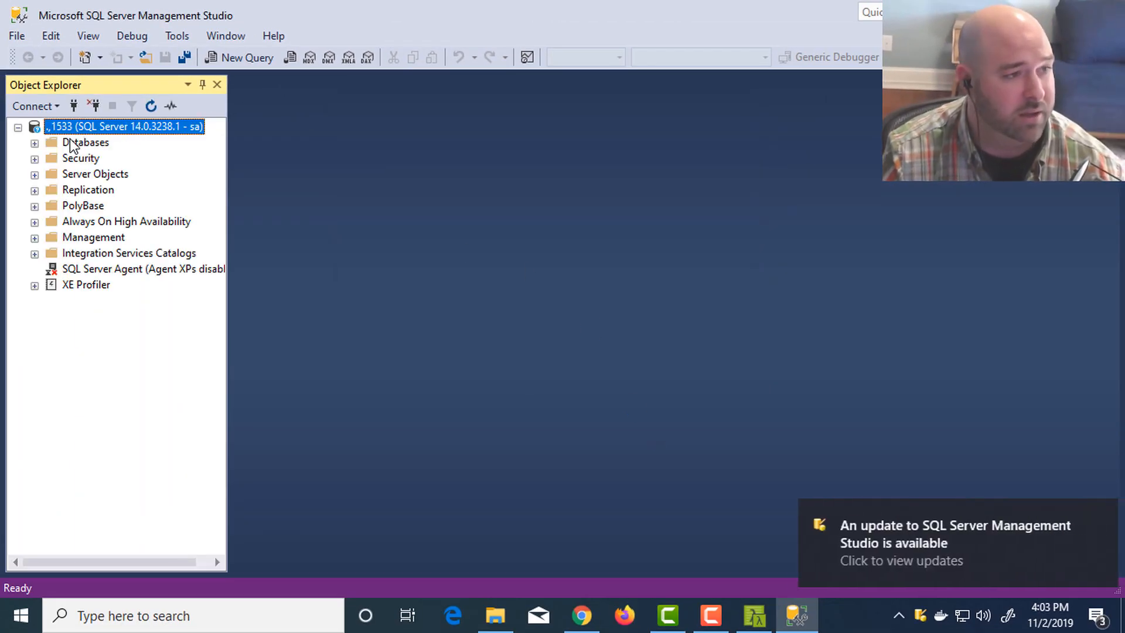
- Expand the server's Databases folder and look at the container's log output in Cmder before returning to SQL Server Management Studio
left_click(35, 143)
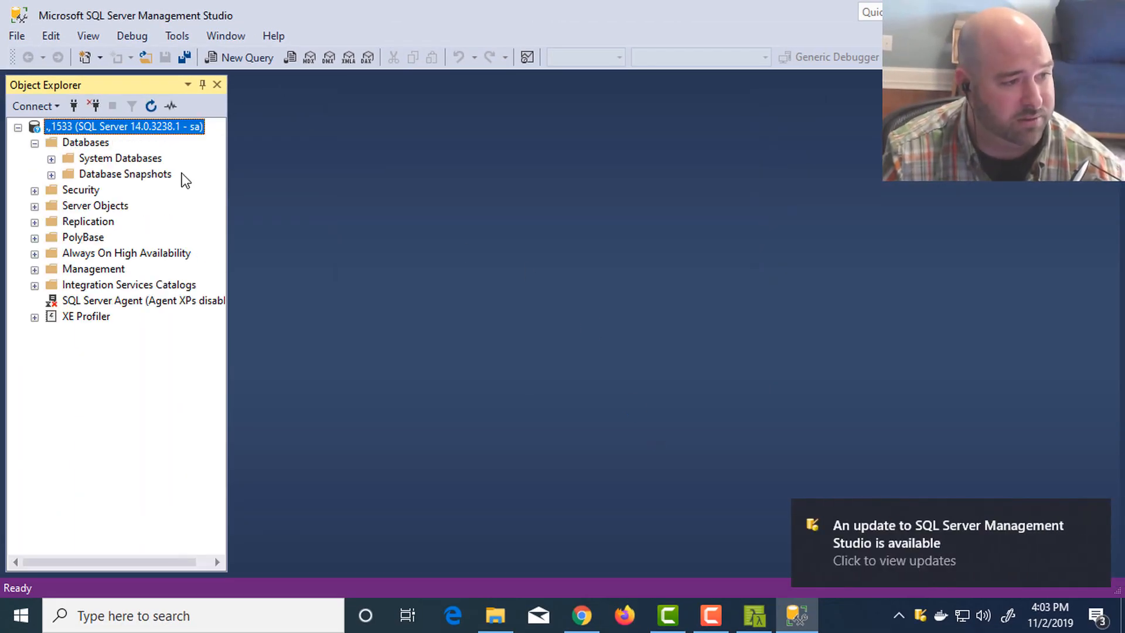
key("alt+Tab")
key("Tab")
key("alt+Tab")
key("Tab")
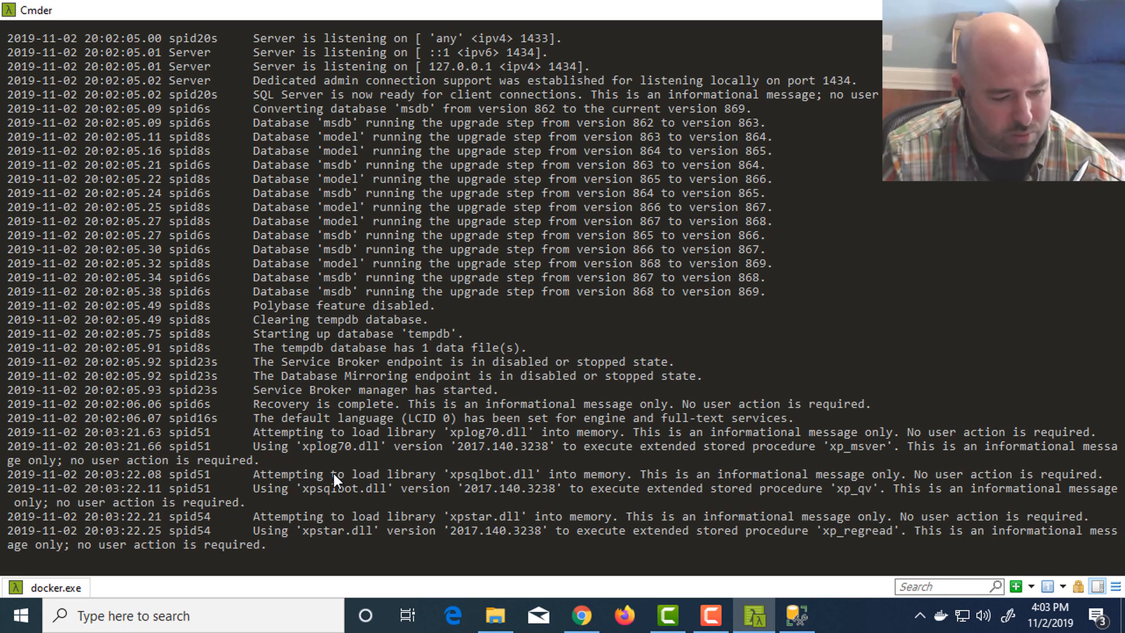
key("alt+Tab")
key("alt+Tab")
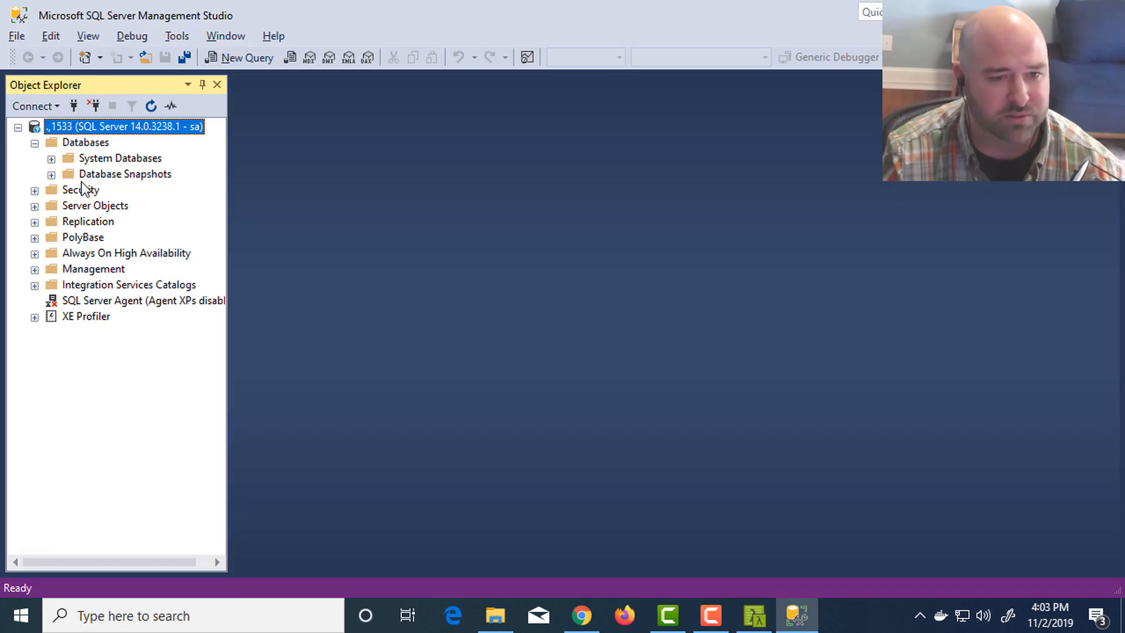
- Create a new database named TestingDatabase on the connected server with the default settings
left_click(64, 142)
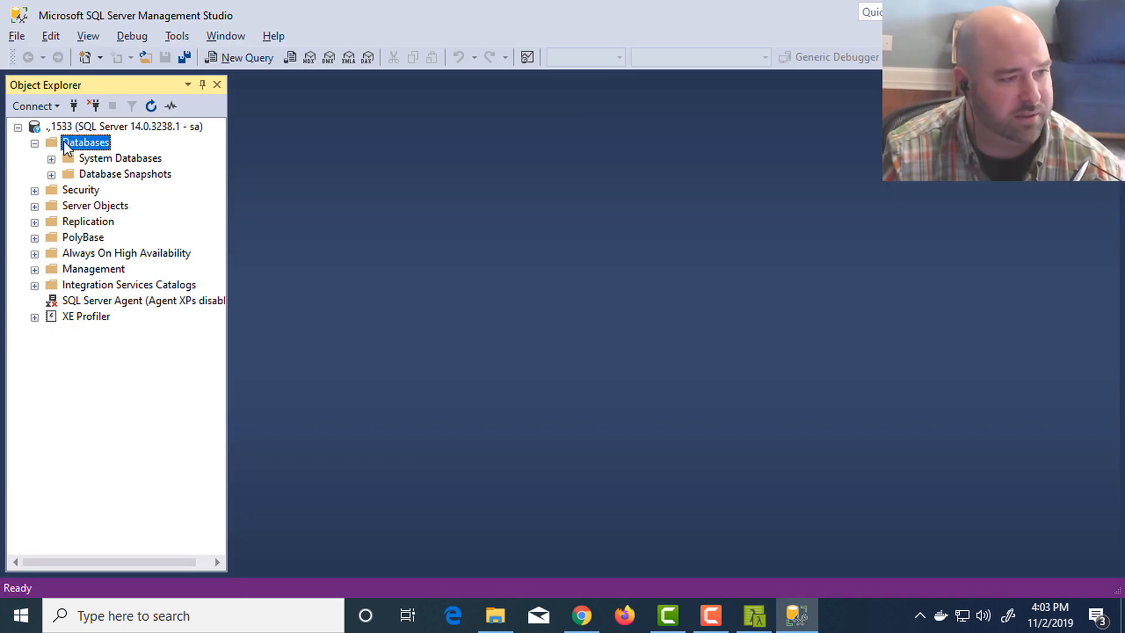
right_click(64, 142)
left_click(106, 148)
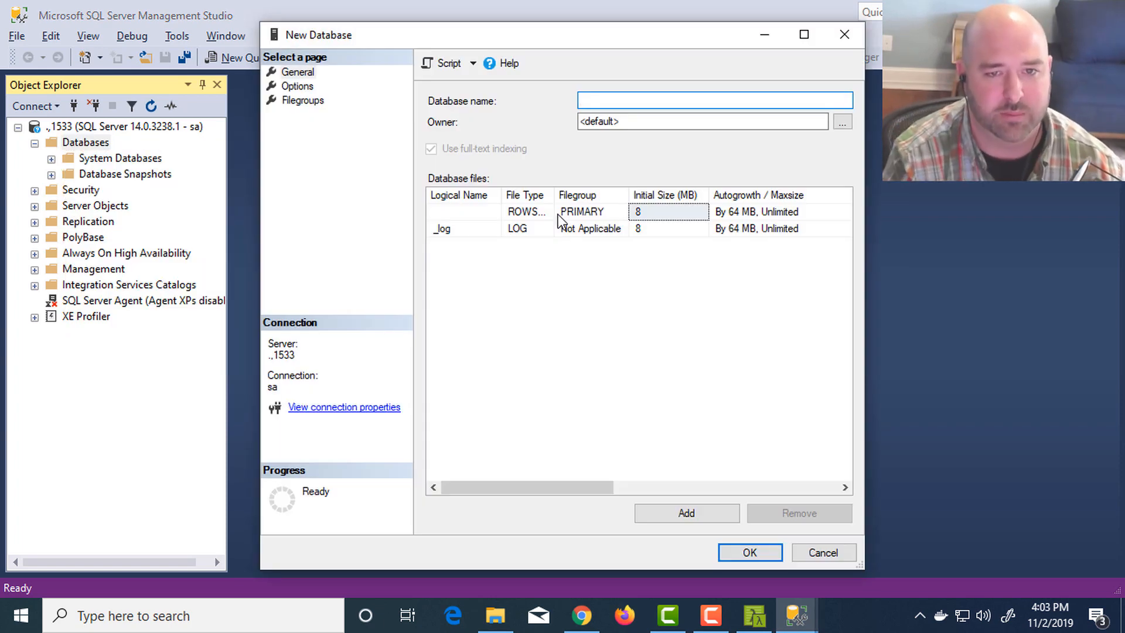
type("Testing Datab")
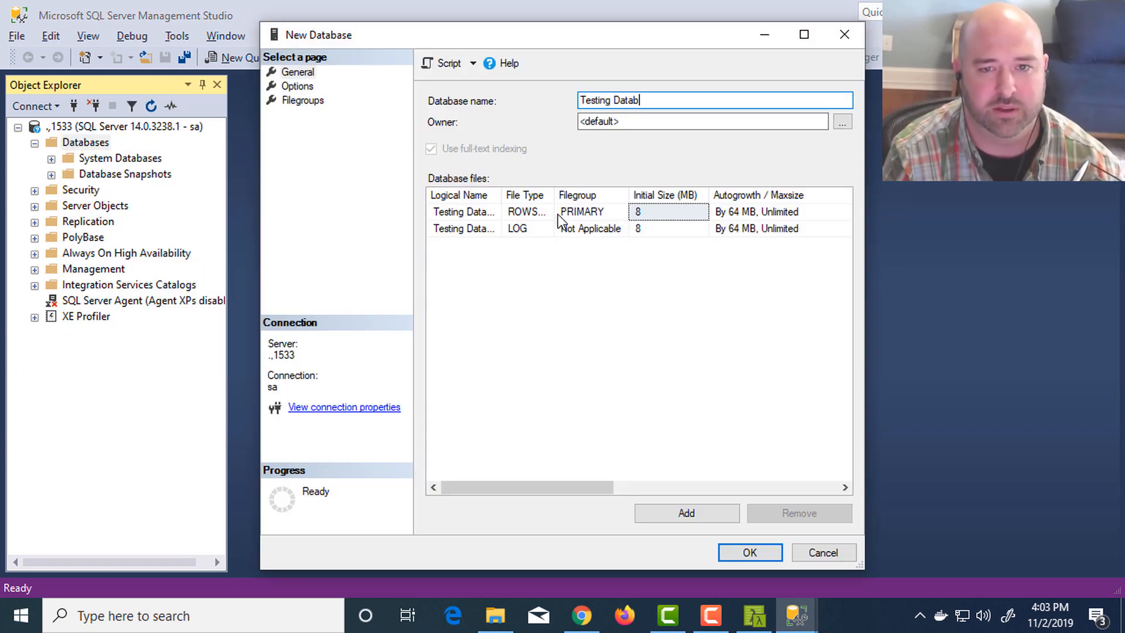
key("BackSpace")
key("BackSpace")
key("BackSpace")
key("BackSpace")
key("BackSpace")
key("BackSpace")
type("Database")
key("Return")
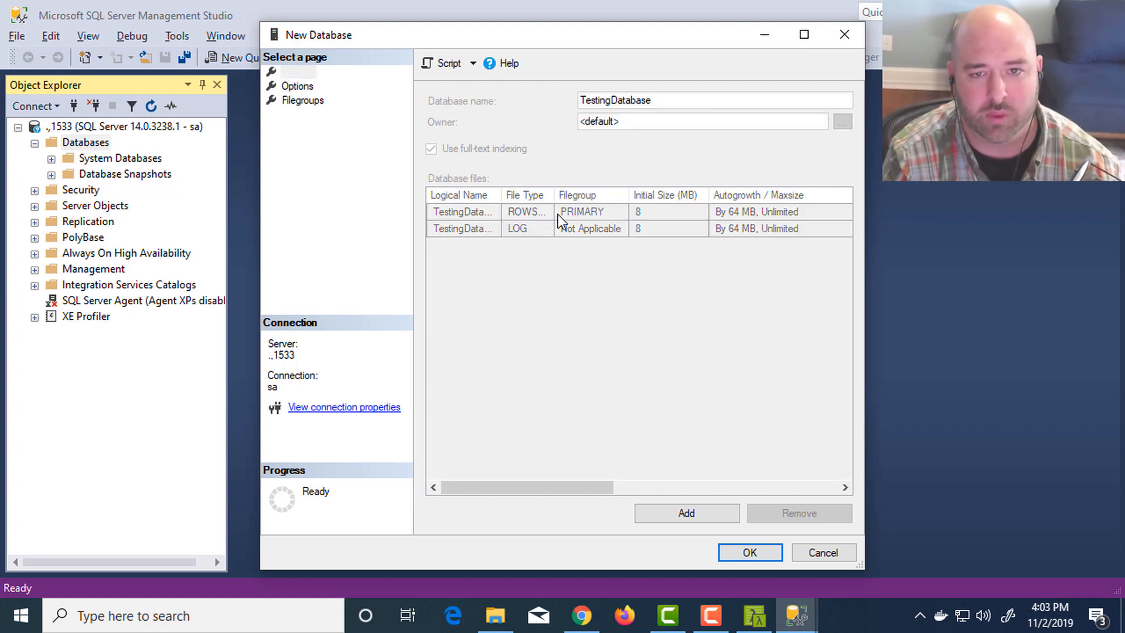
- Switch to Cmder to view the container's log and interrupt the attached docker run session
key("alt+Tab")
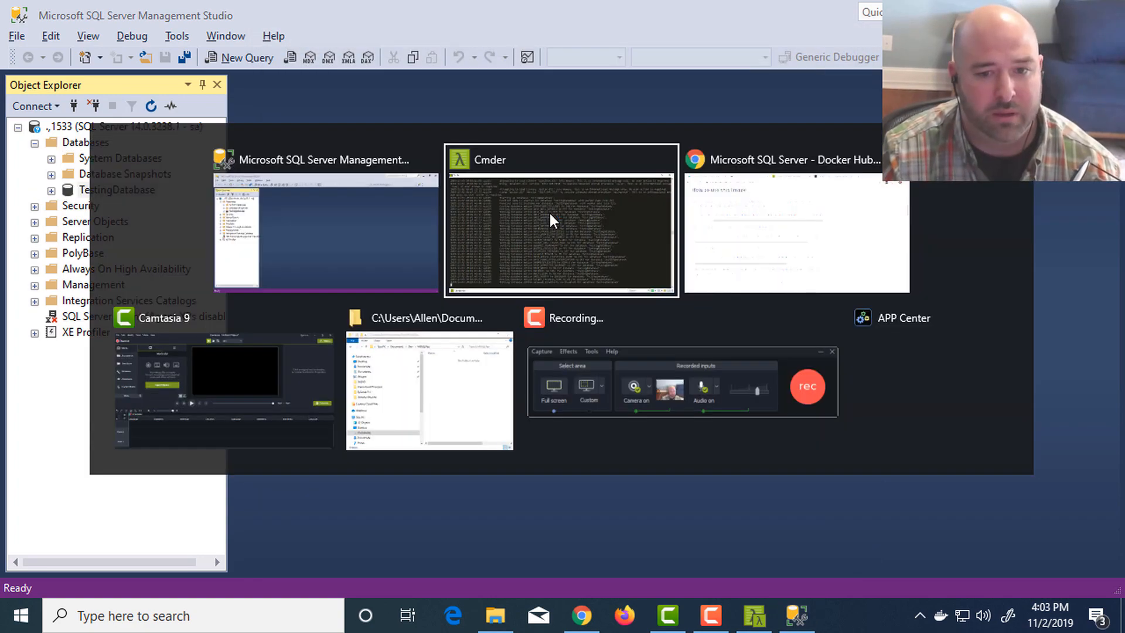
left_click(550, 211)
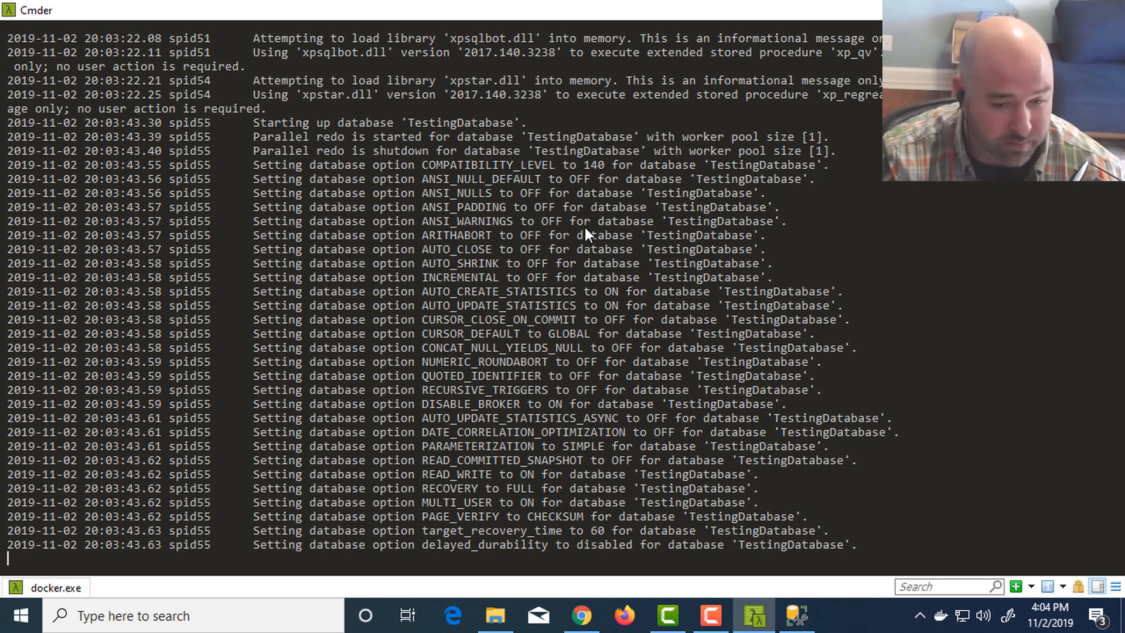
key("ctrl+c")
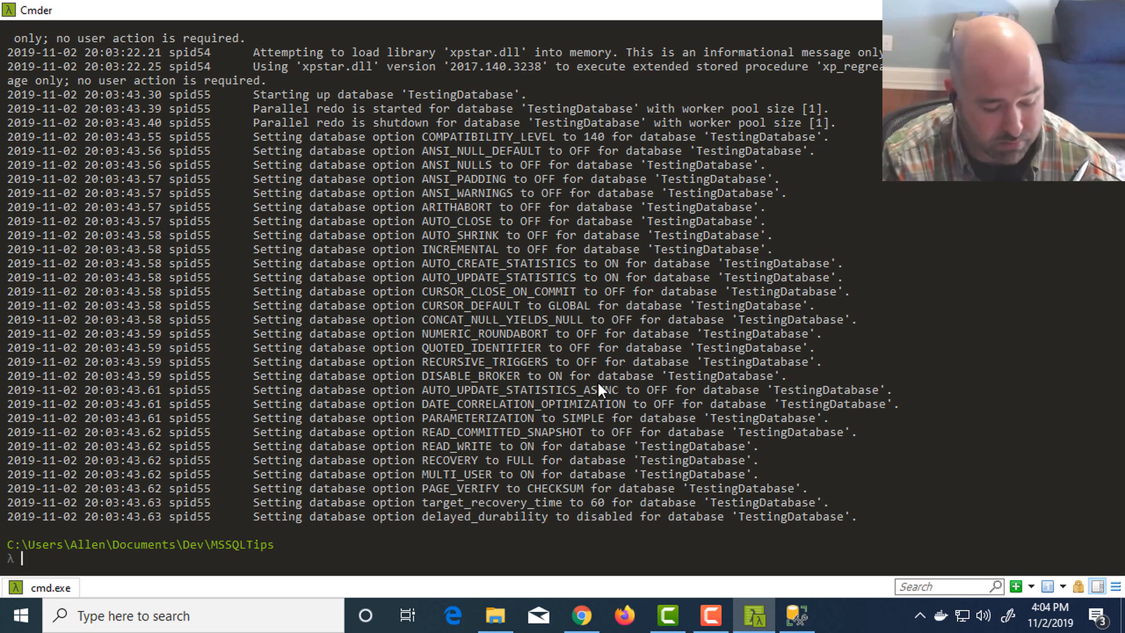
- Check twice with docker ps -a whether the SQL Server container is still listed
type("docker ps ")
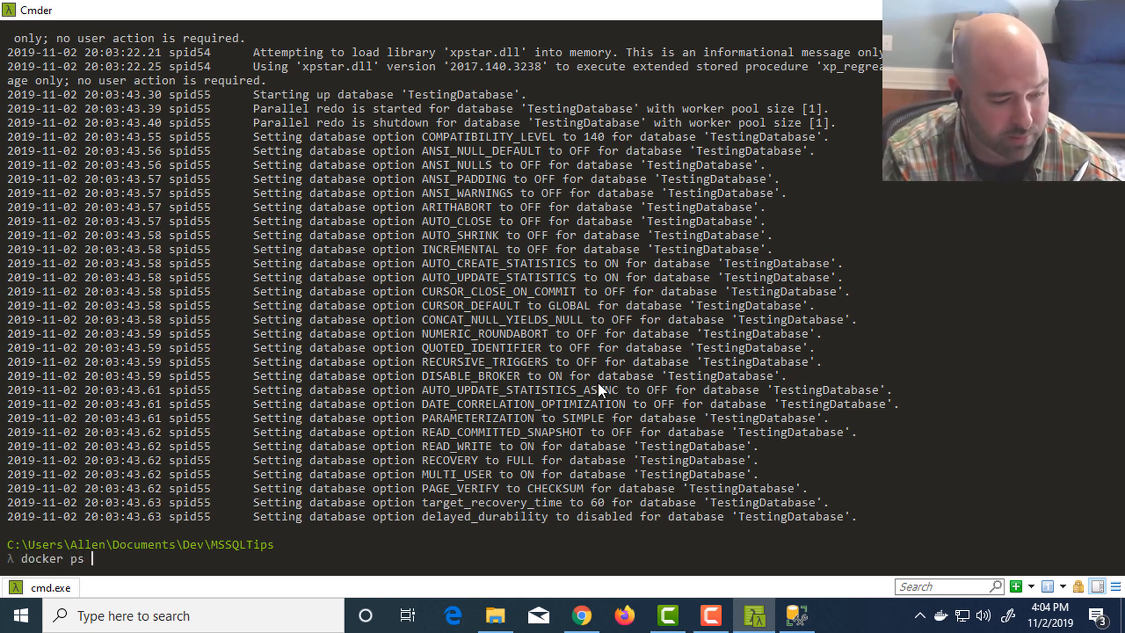
type("-a")
key("Return")
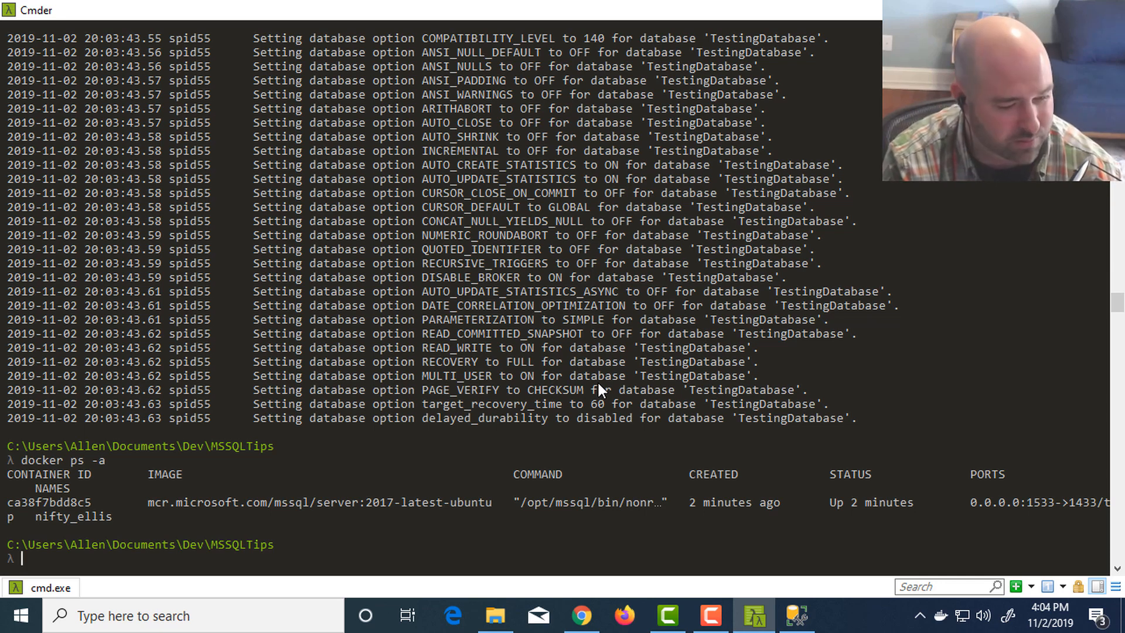
type("docker ps -a")
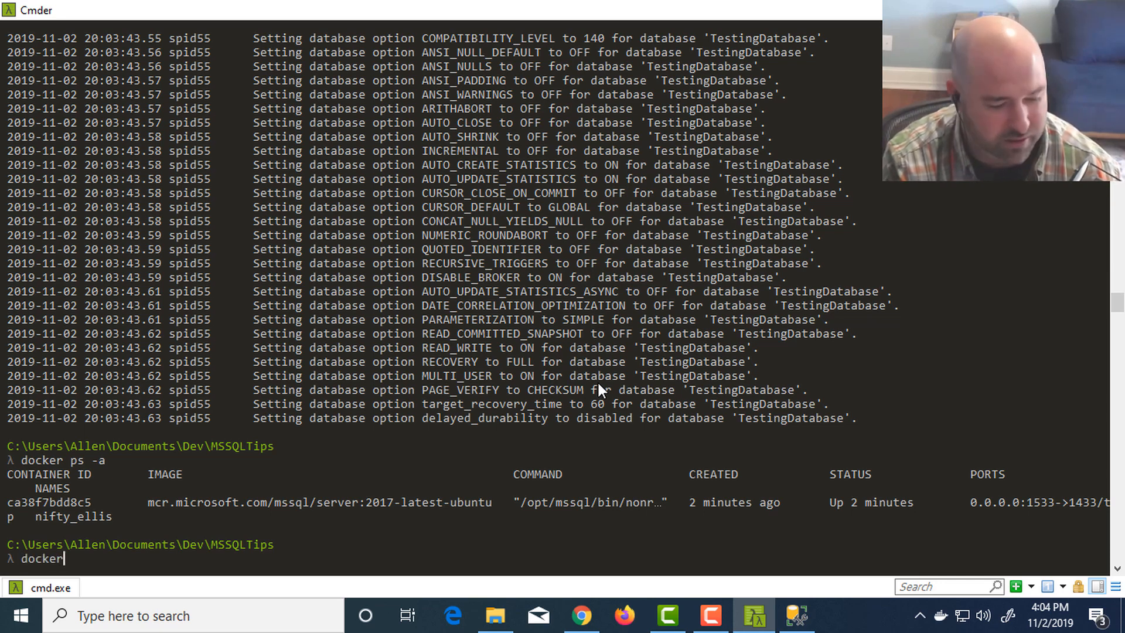
key("Return")
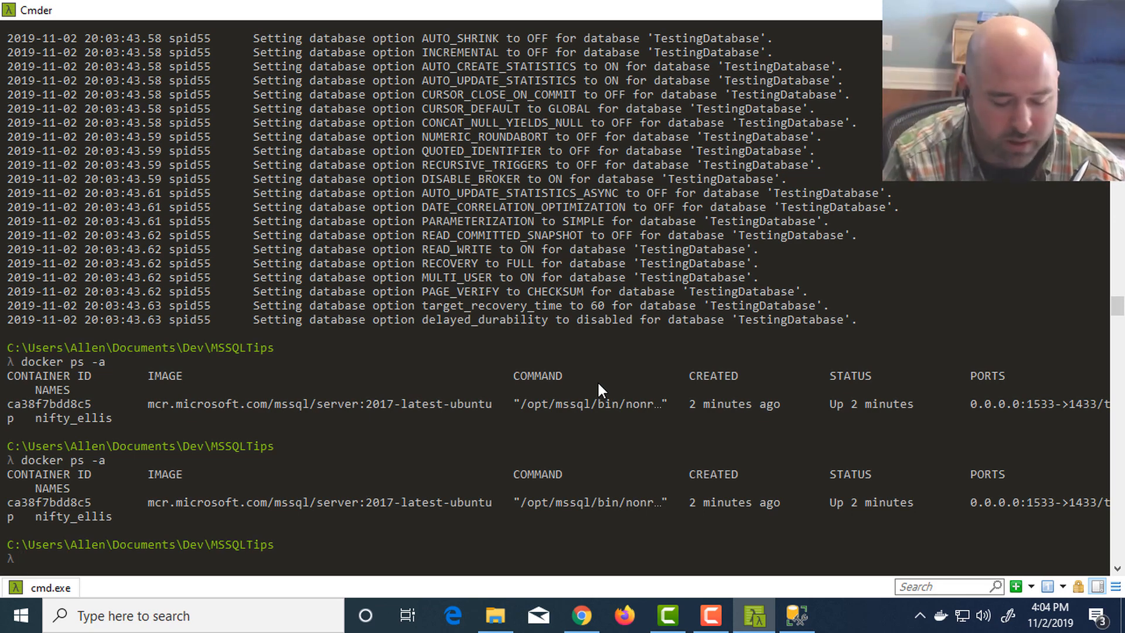
- Force-remove the running SQL Server container with docker rm -f ca3
type("docker rm")
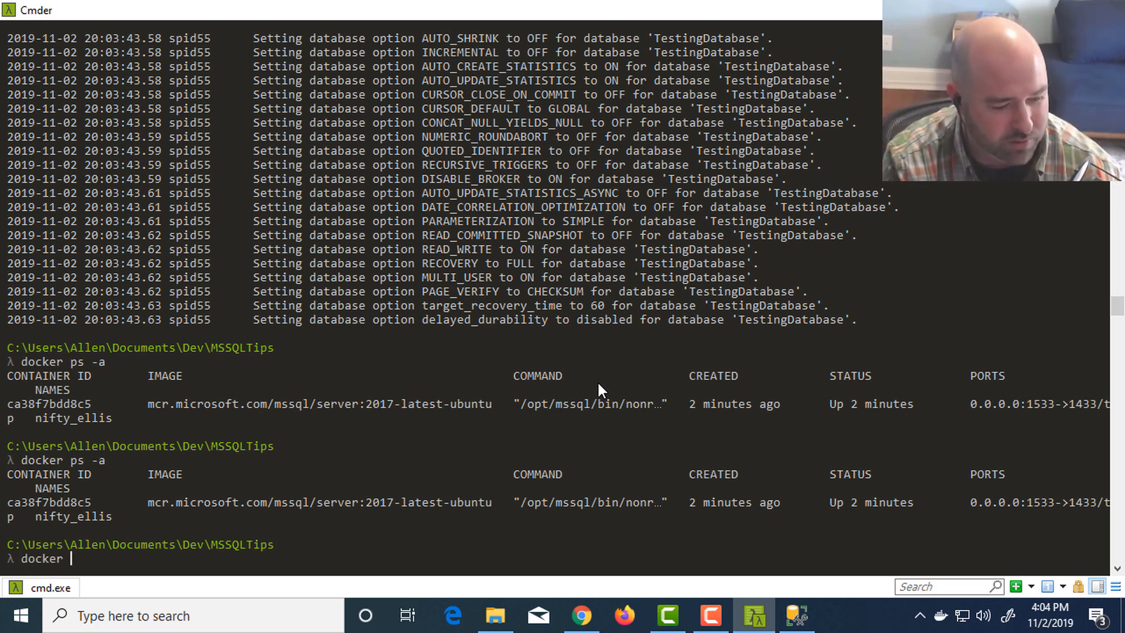
type("-f ca3")
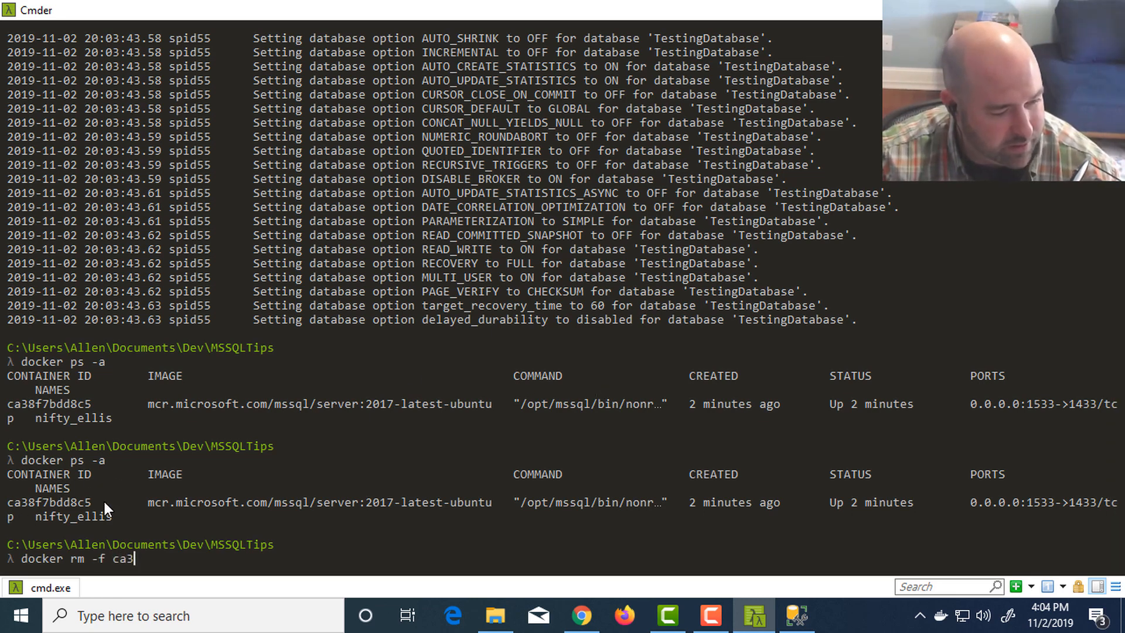
key("Return")
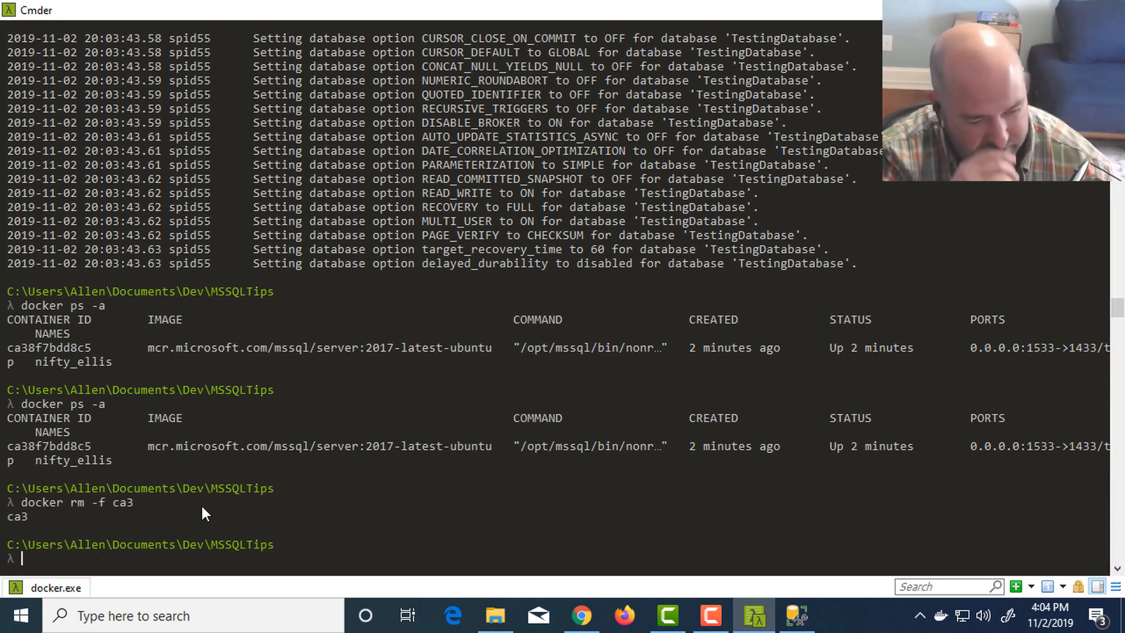
- Switch to SQL Server Management Studio and refresh the server's Databases folder to check the connection without the container
key("alt+Tab")
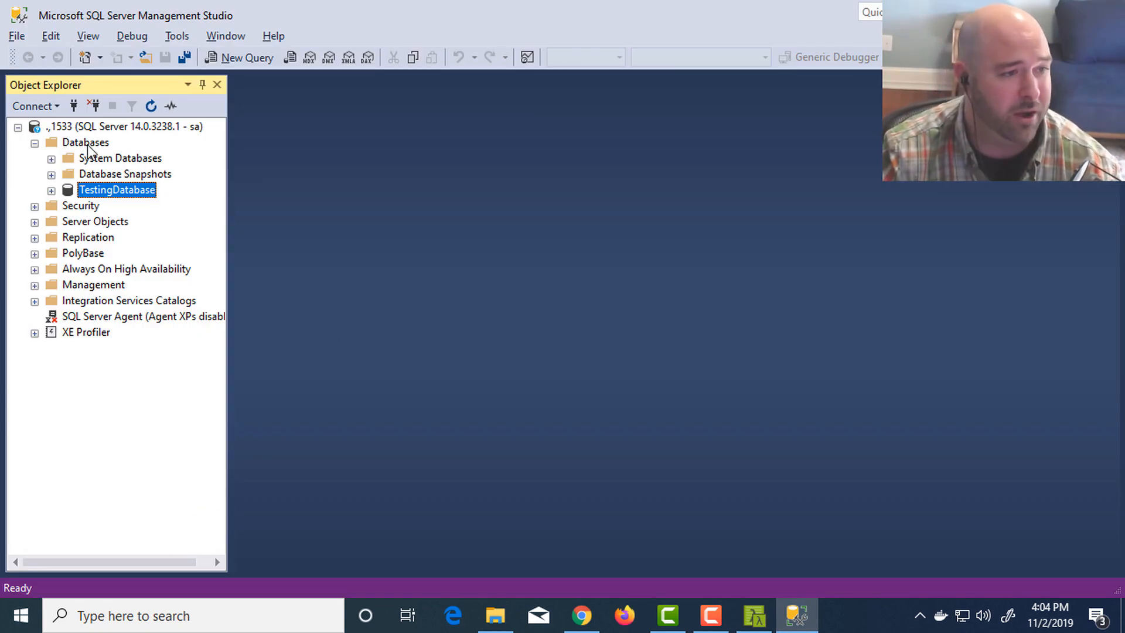
left_click(87, 146)
key("F5")
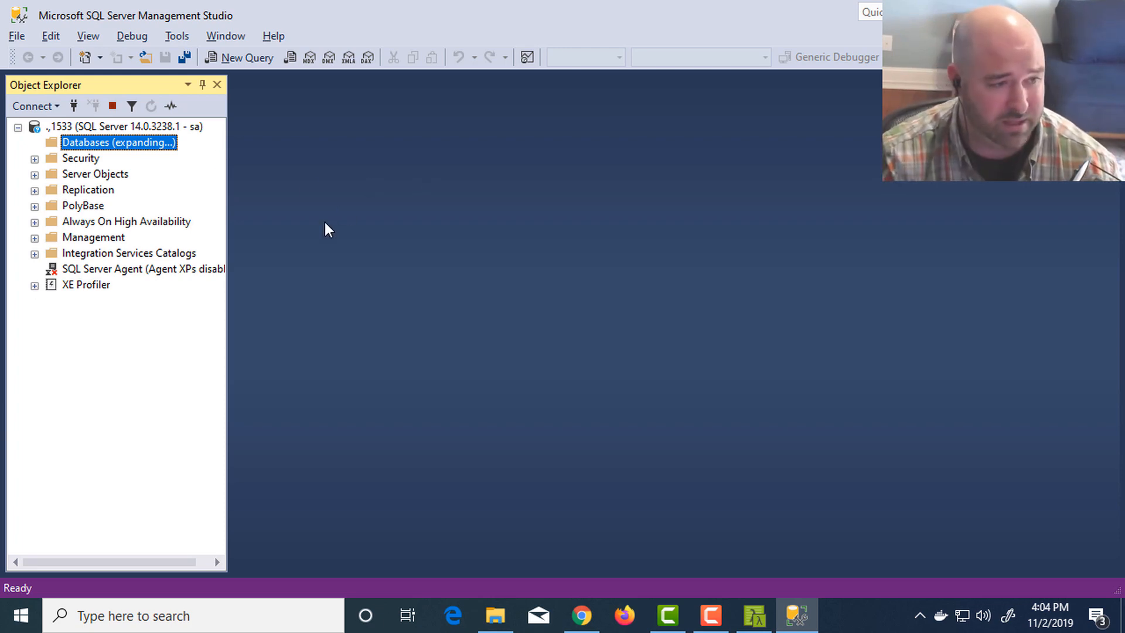
- Return to Cmder and rerun the previous docker run command for SQL Server 2017 with -it added after --rm
key("alt+Tab")
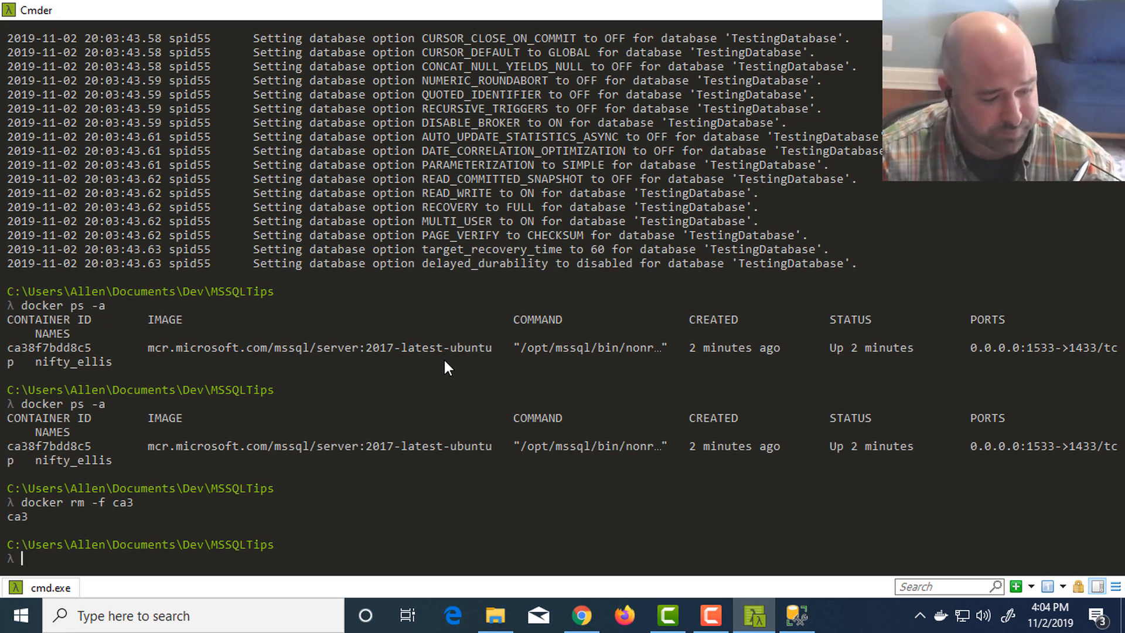
key("Up")
key("Up")
key("Up")
key("Up")
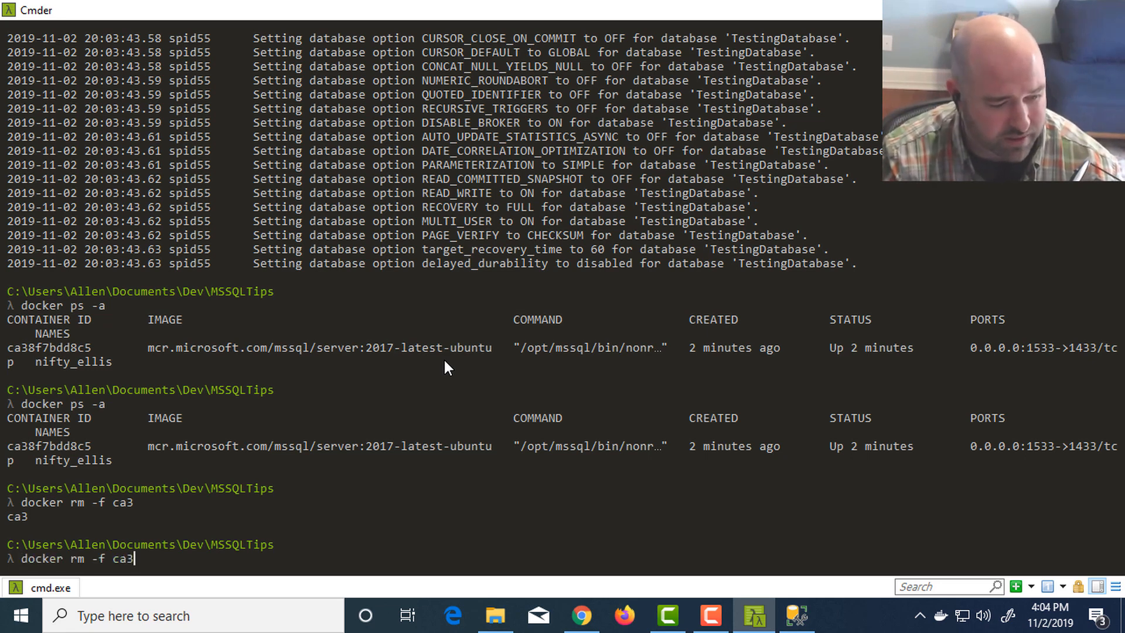
key("Right")
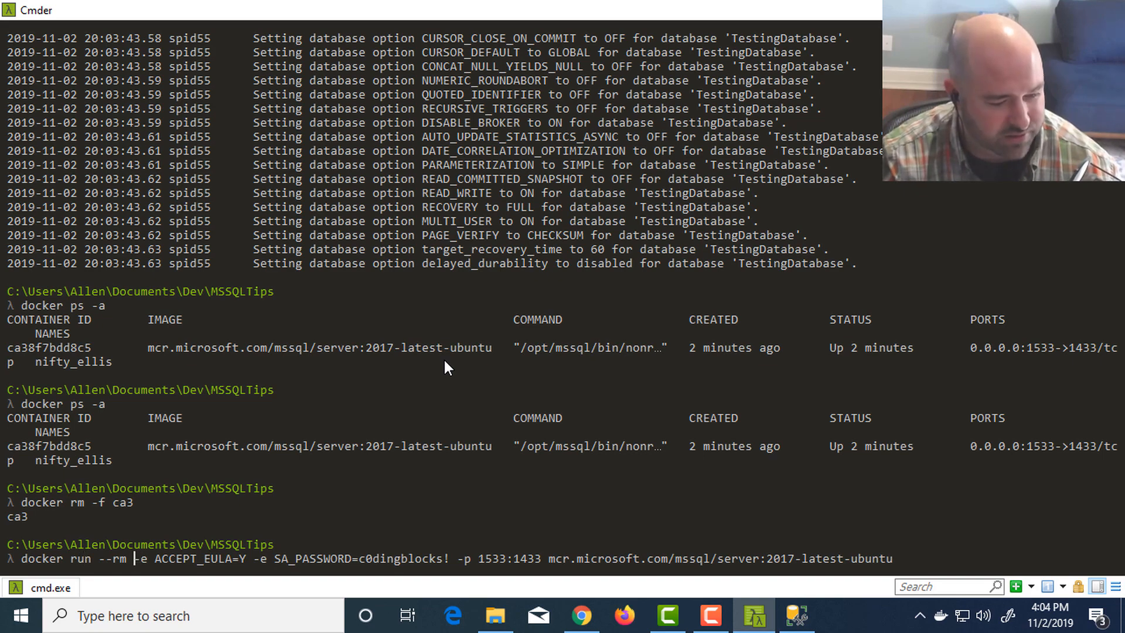
type("-it")
key("Return")
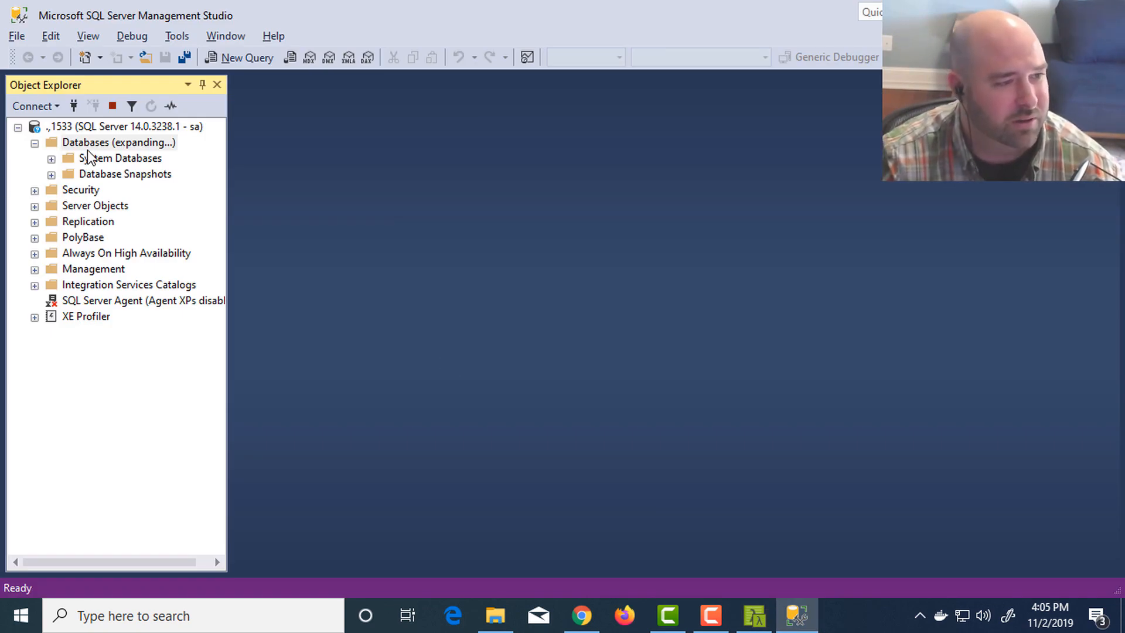
- Check the new container's startup log in Cmder and switch back to SQL Server Management Studio
key("alt+Tab")
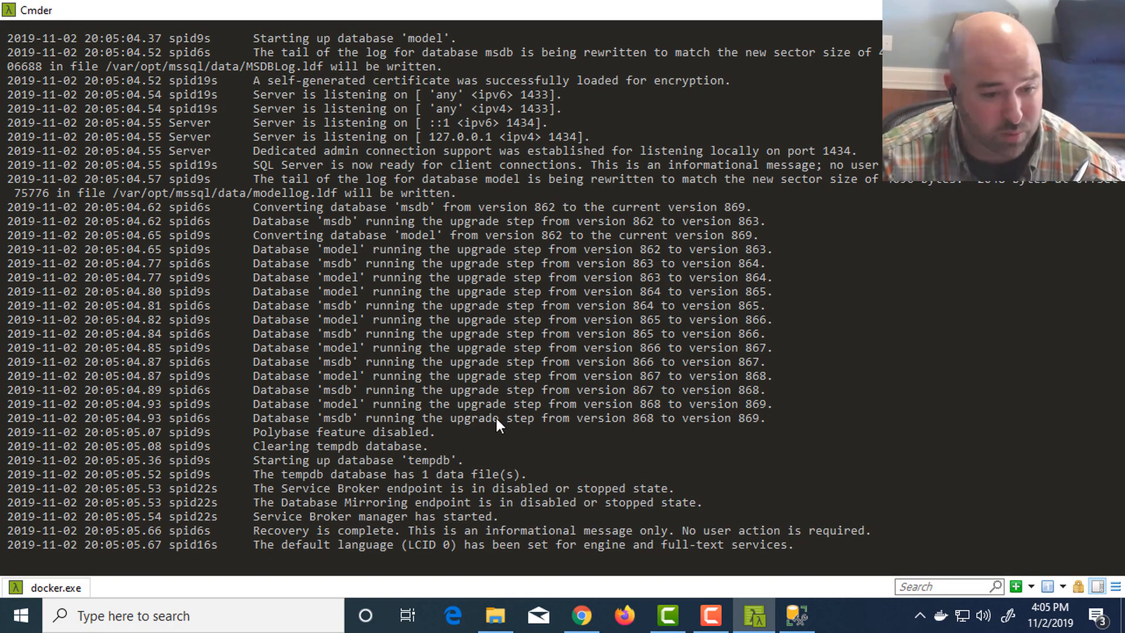
key("alt+Tab")
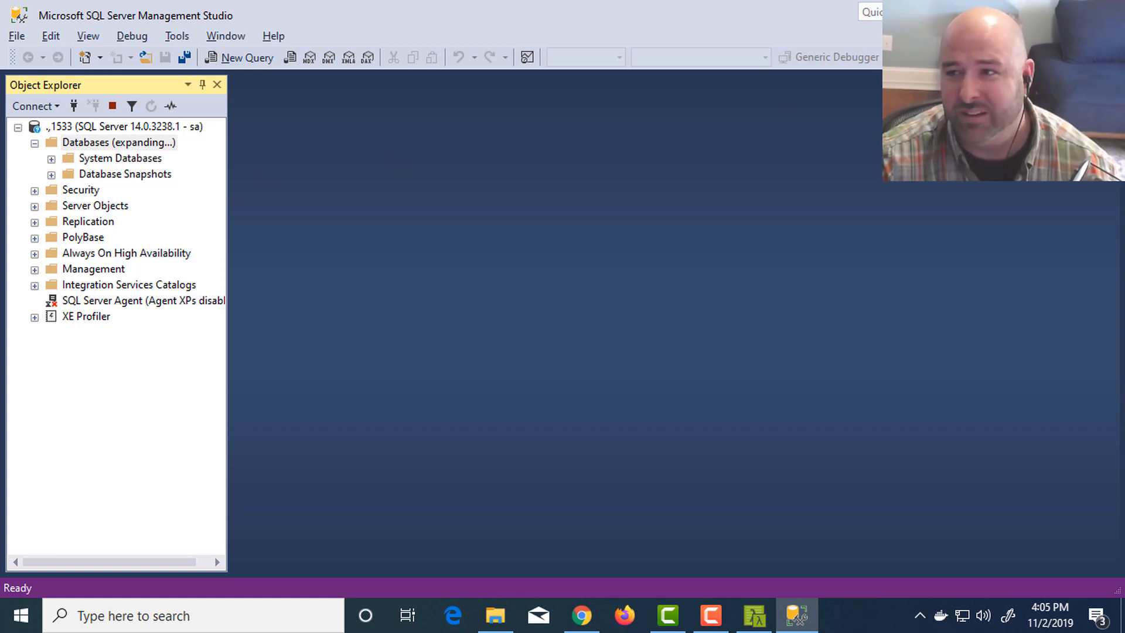
right_click(797, 605)
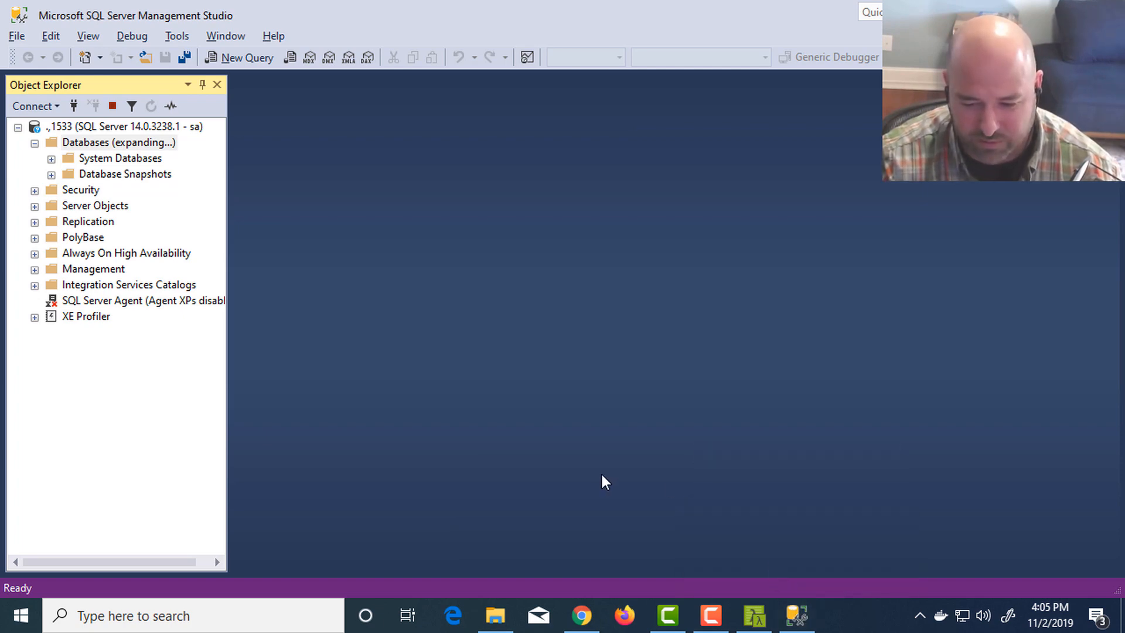
- Open Task Manager with taskmgr, sort the processes by name, end the SSMS (32 bit) task and close Task Manager
key("super+r")
type("taskmgr")
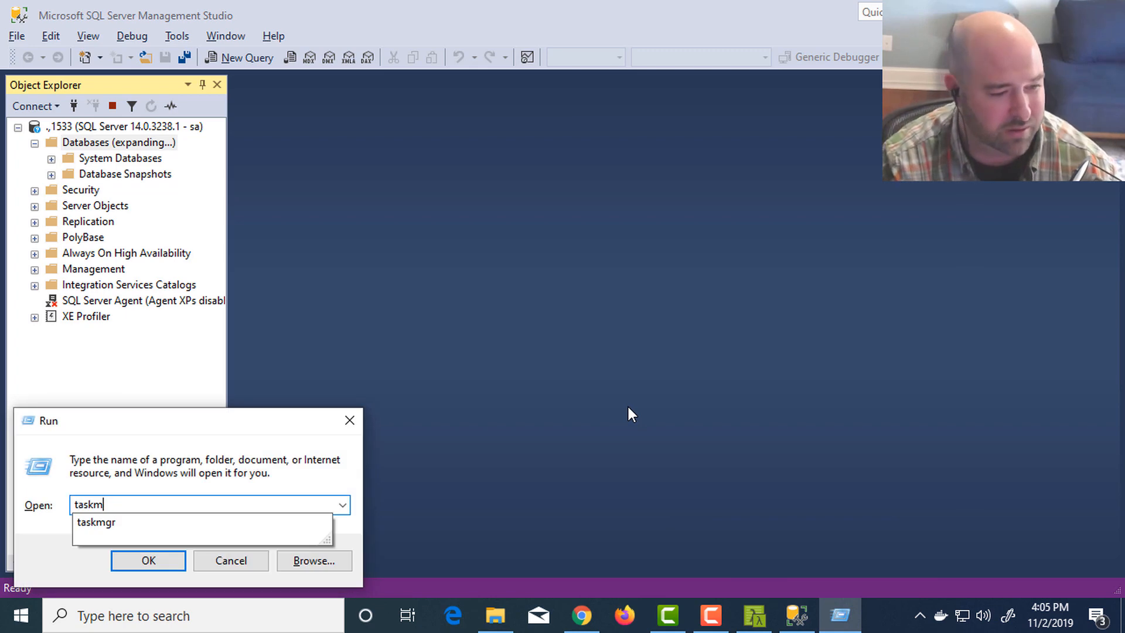
key("Return")
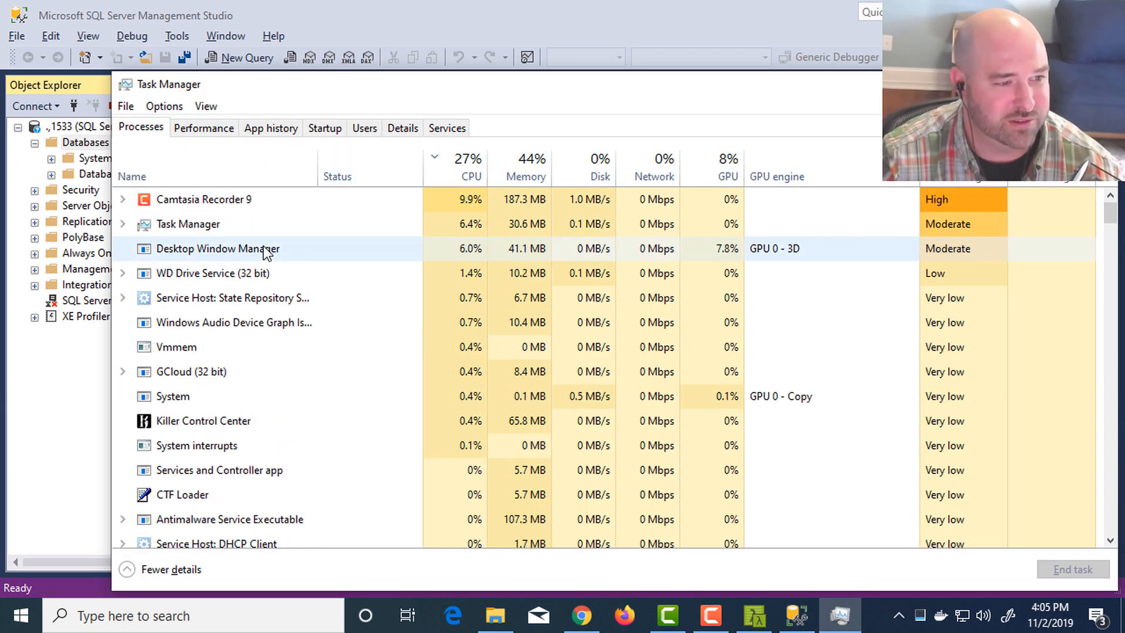
left_click(199, 175)
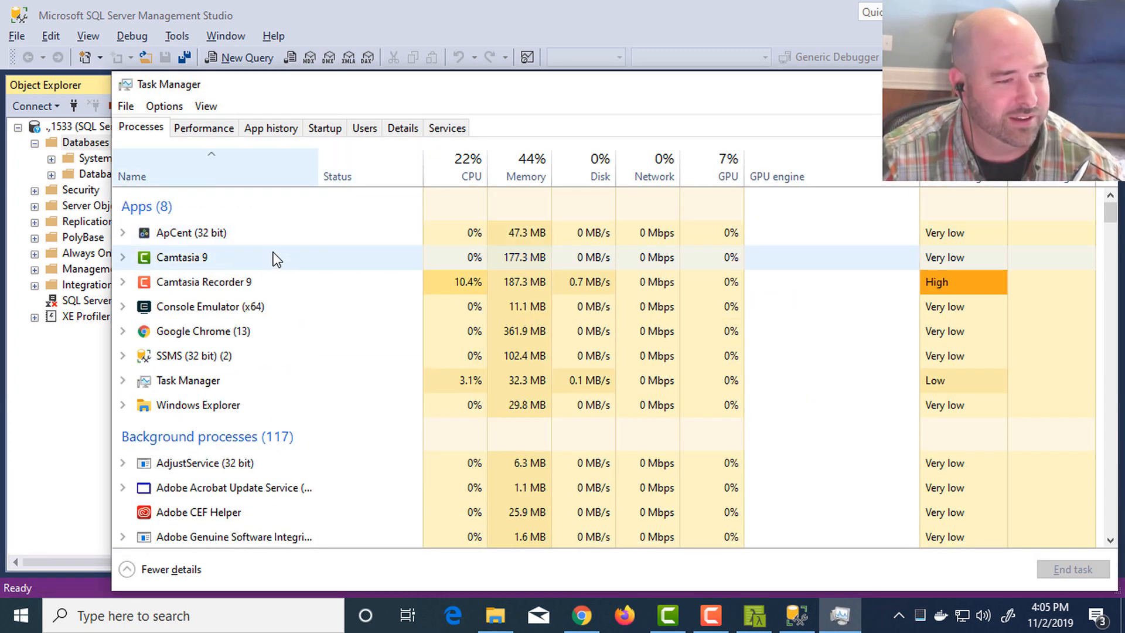
left_click(226, 356)
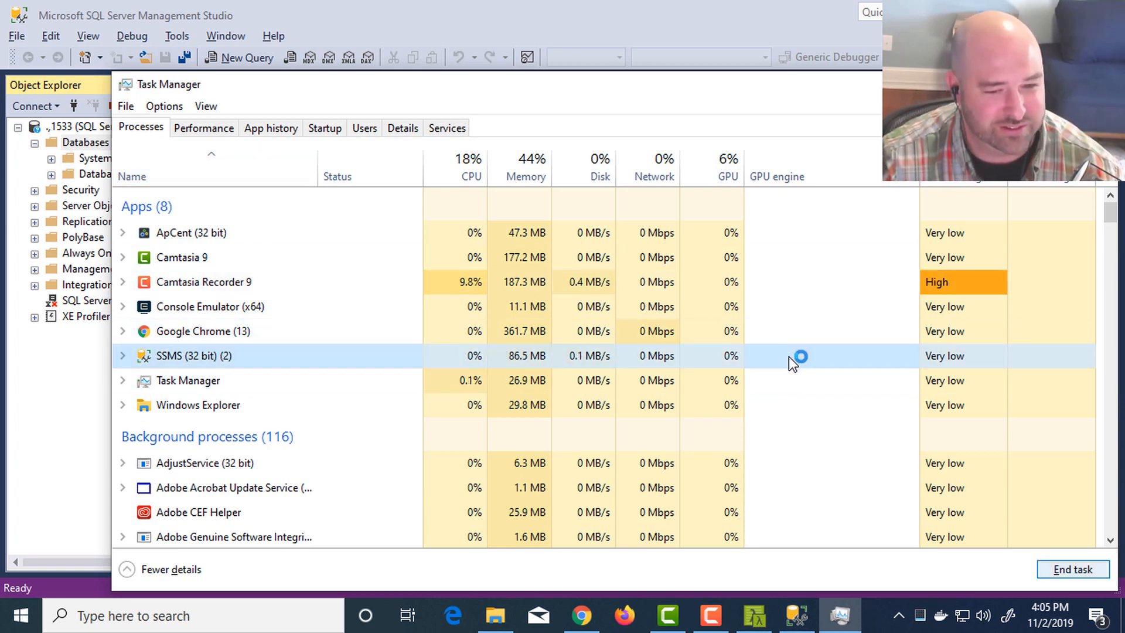
left_click(1073, 569)
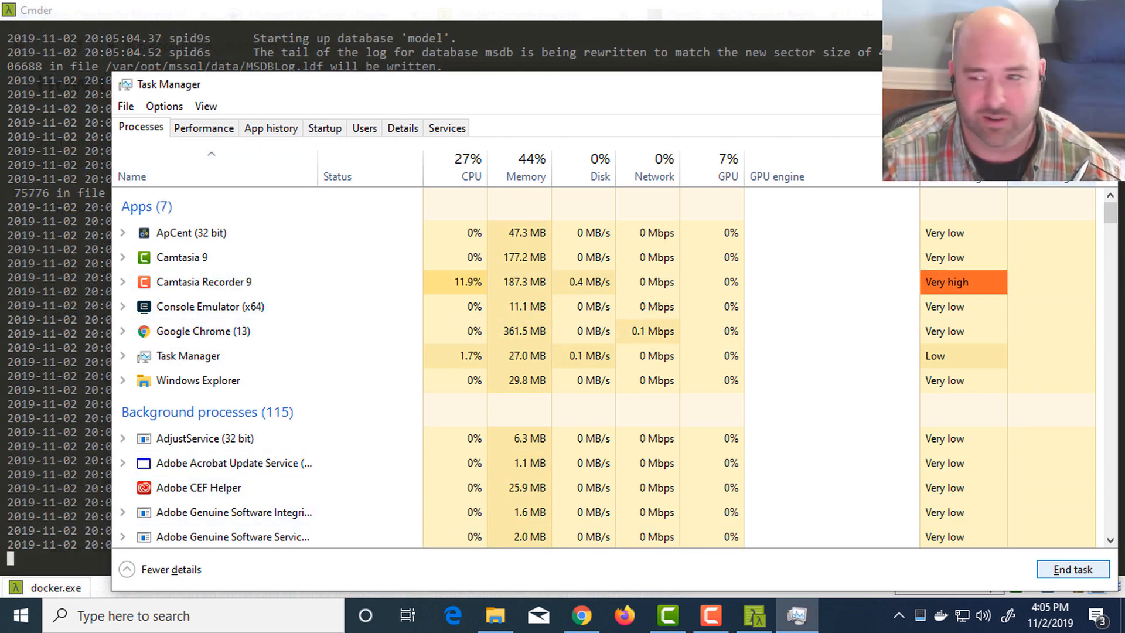
left_click(1098, 84)
- Relaunch Microsoft SQL Server Management Studio 17, connect to .,1533 as sa with the remembered password, and expand the Databases folder
key("alt+Tab")
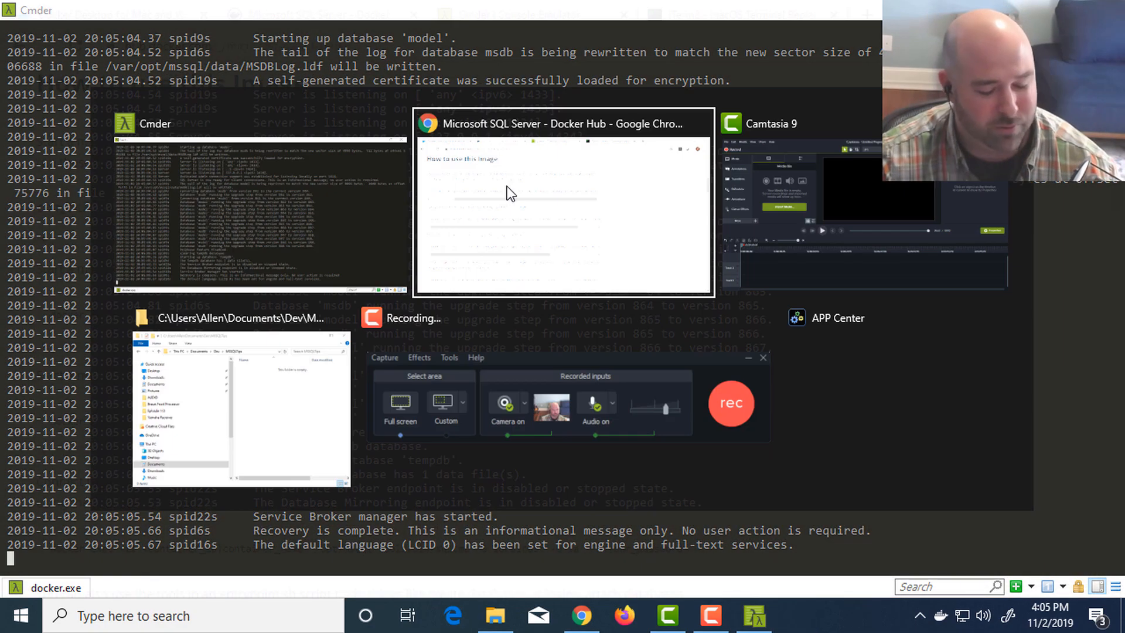
key("super")
type("sql")
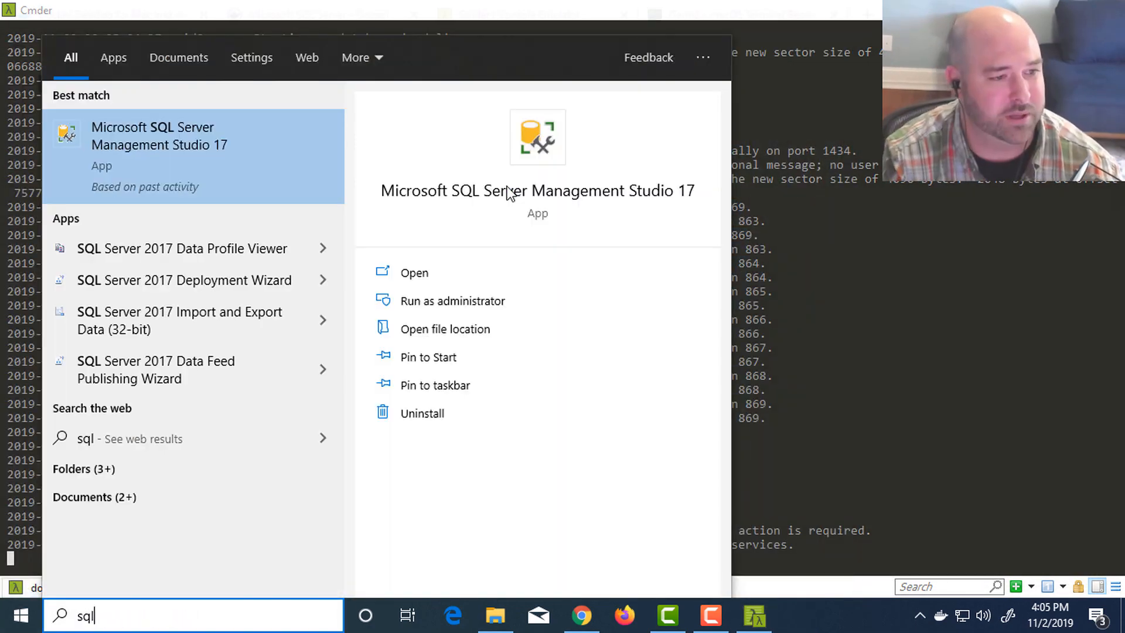
key("Return")
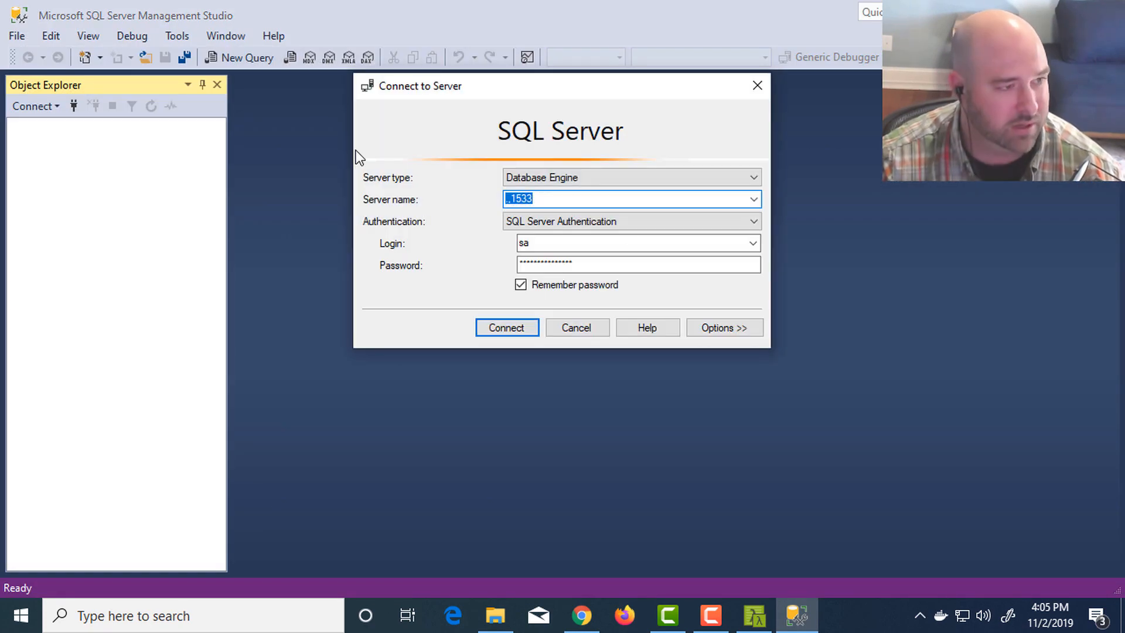
left_click(515, 328)
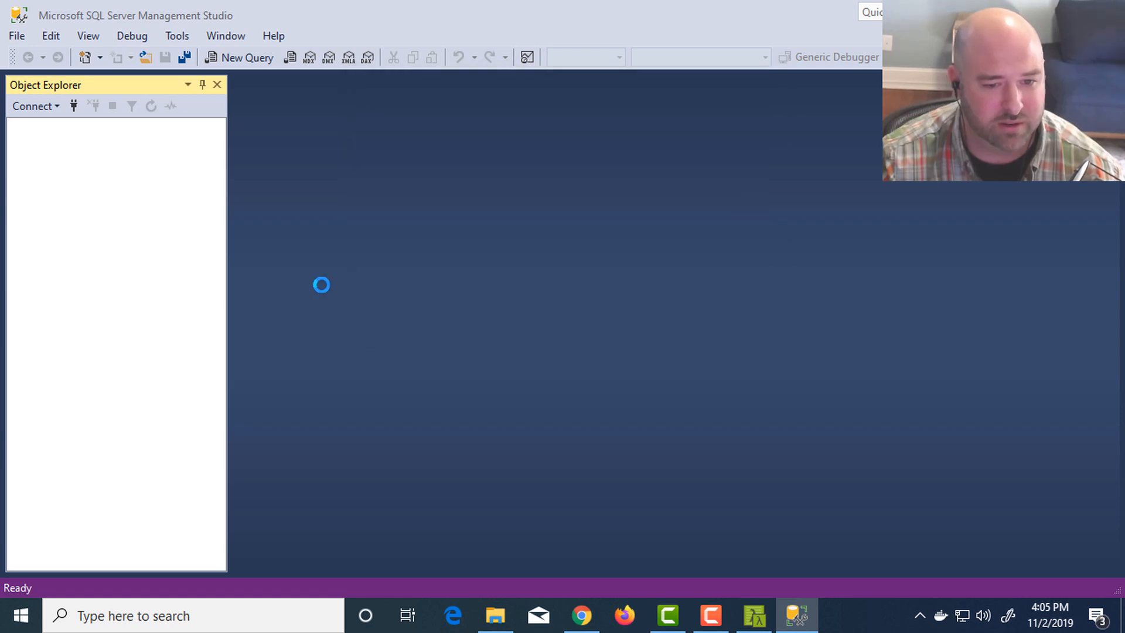
left_click(35, 143)
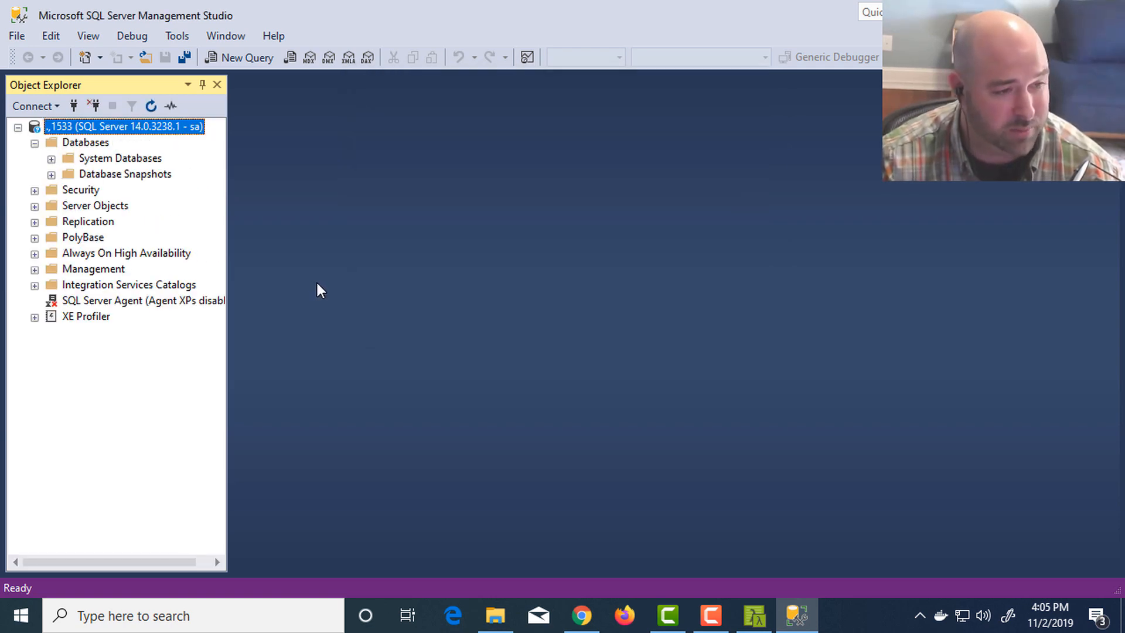
- Switch to Cmder, interrupt the interactive container session, and list all containers with docker ps -a
key("alt+Tab")
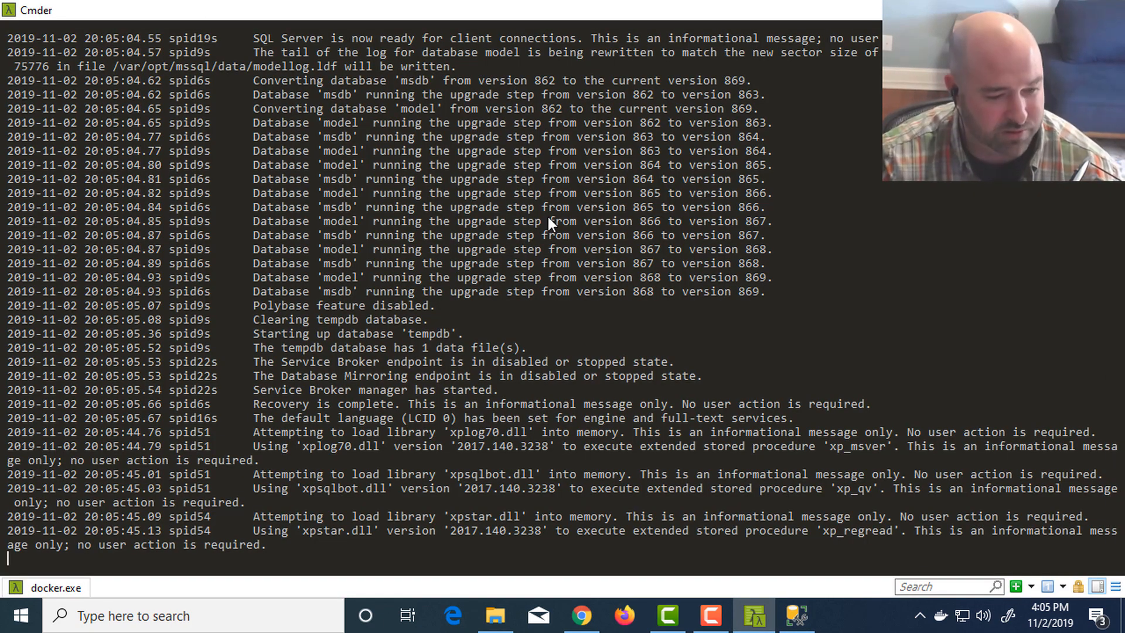
key("ctrl+c")
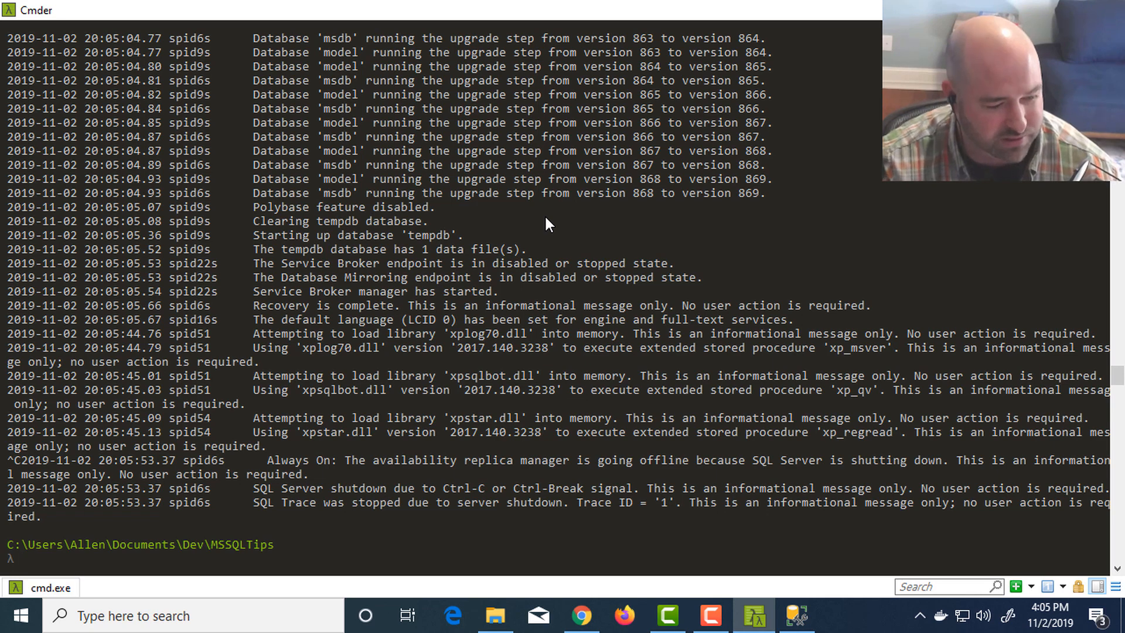
type("docker p")
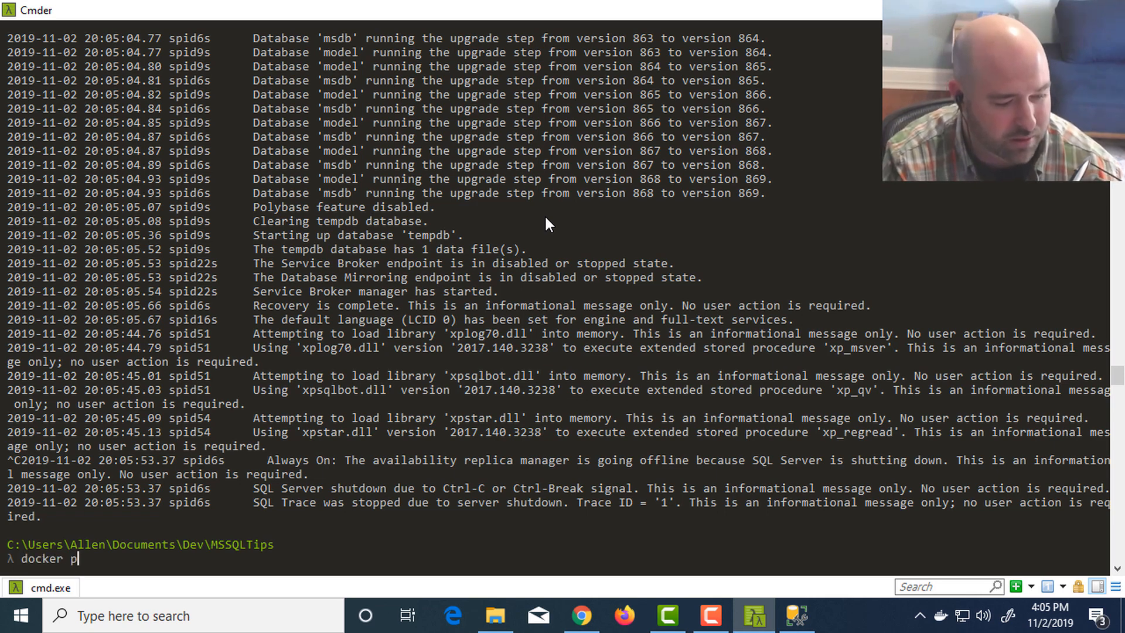
type("s -a")
key("Return")
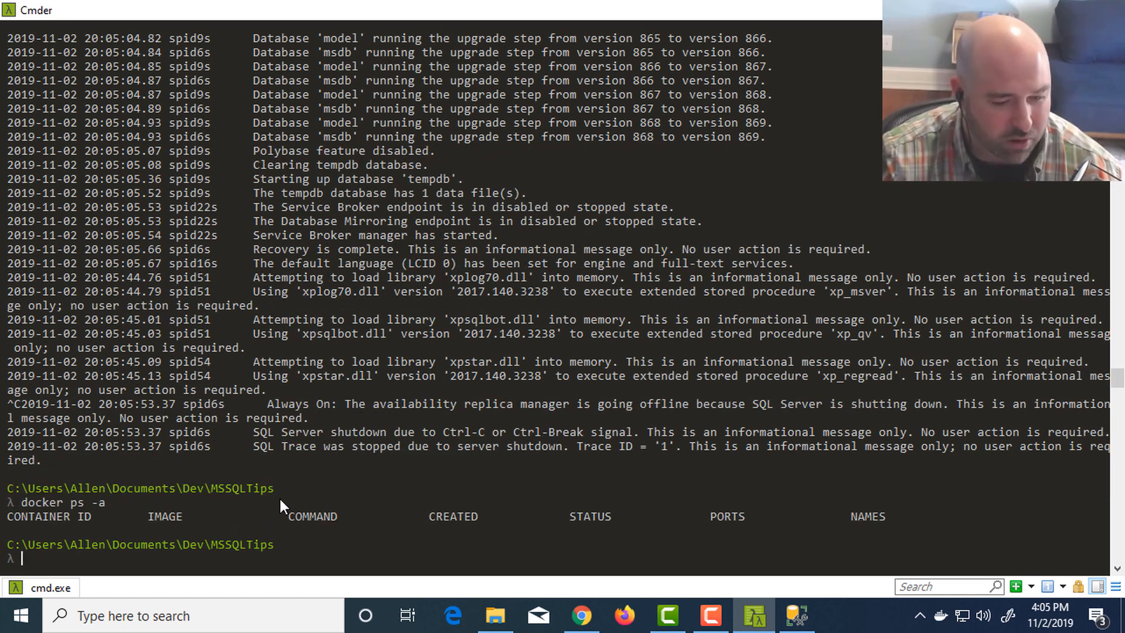
- Rerun the SQL Server docker run command in detached mode, replacing the -it option with -d
key("Up")
key("Up")
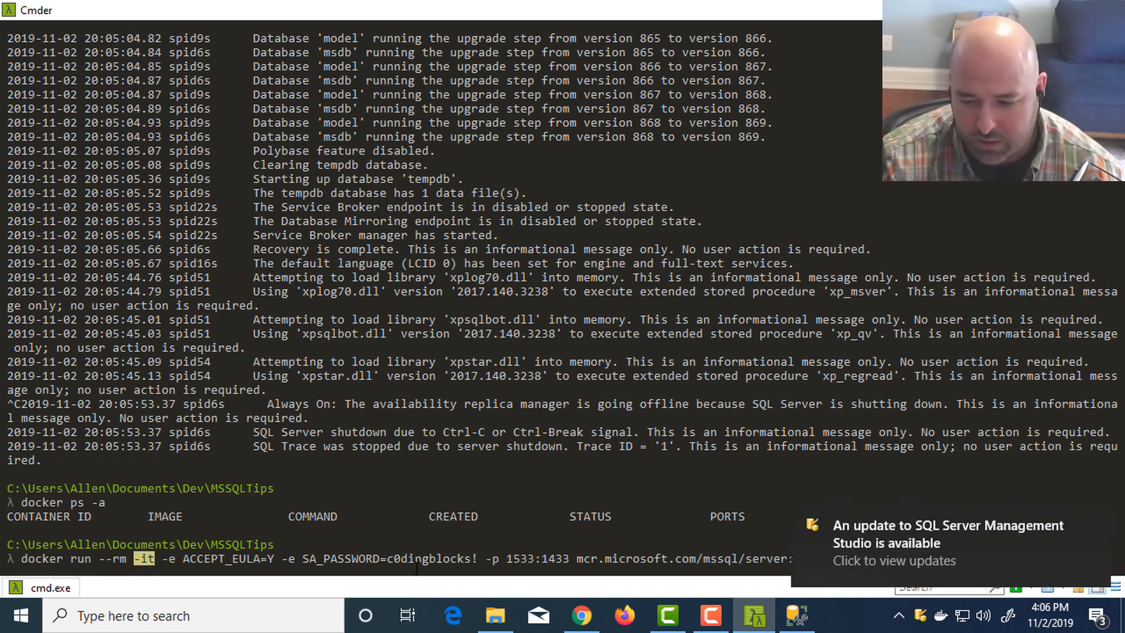
left_click(1090, 513)
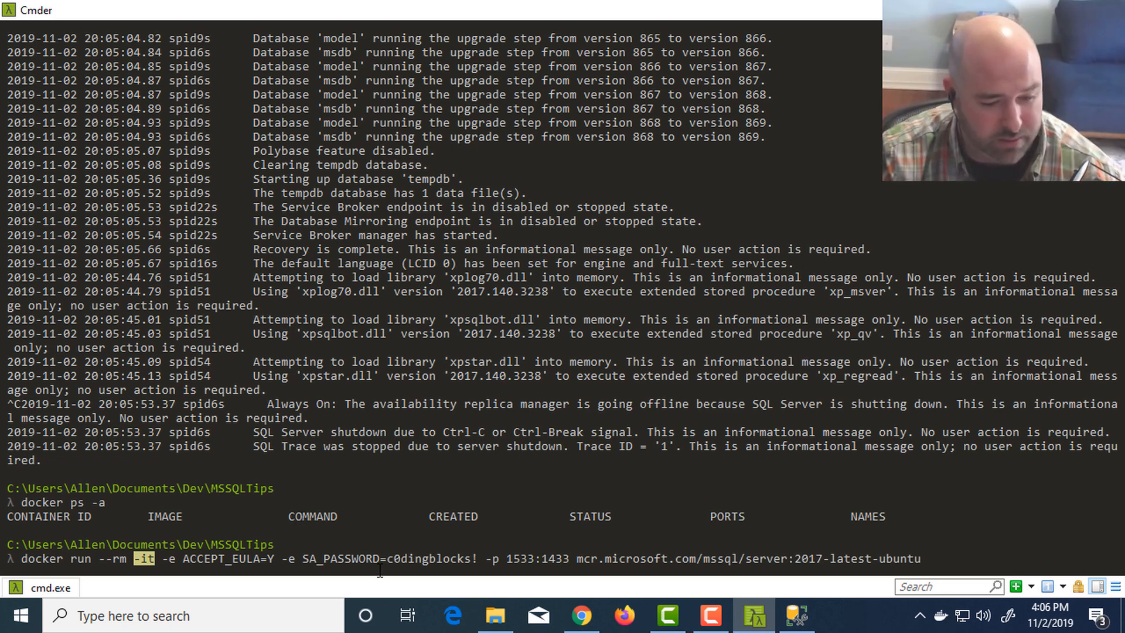
left_click(397, 556)
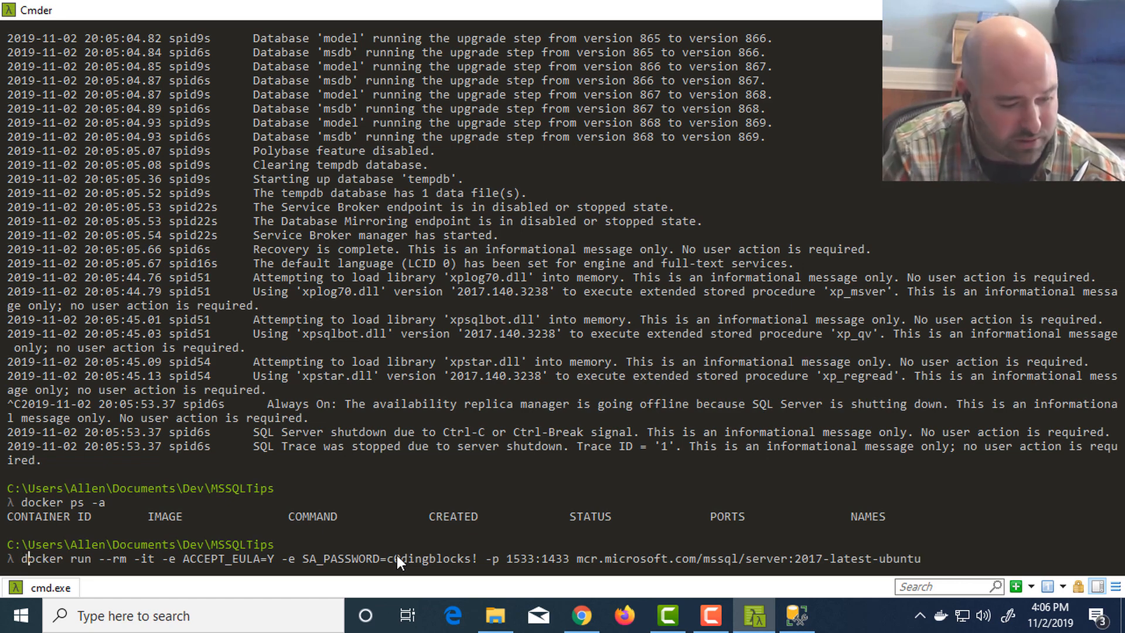
key("Right")
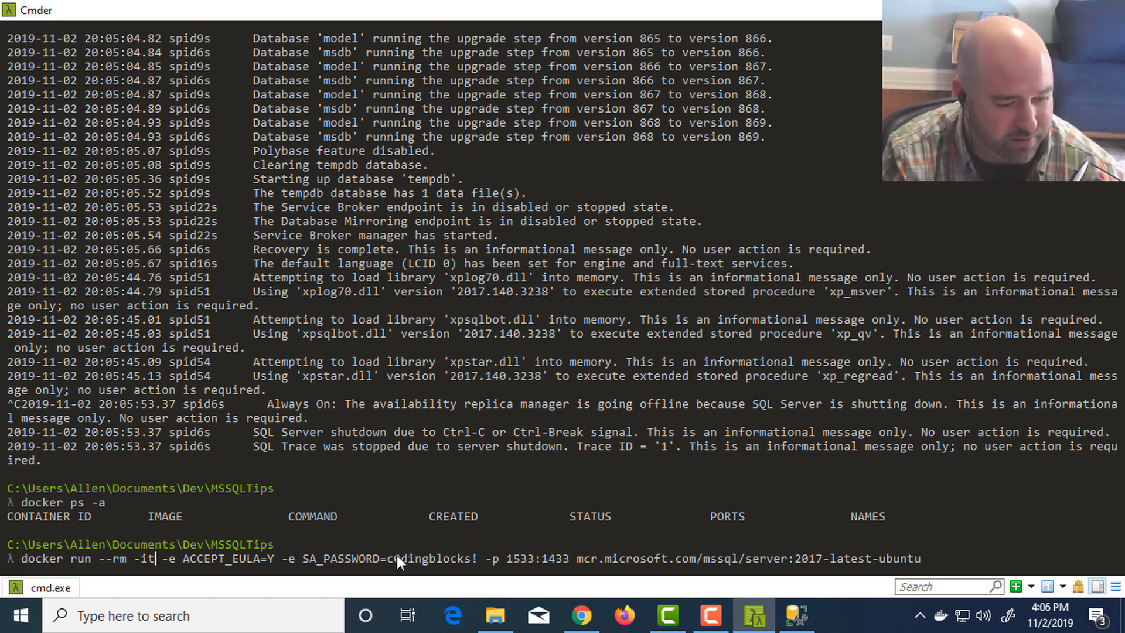
key("BackSpace")
key("BackSpace")
type("d")
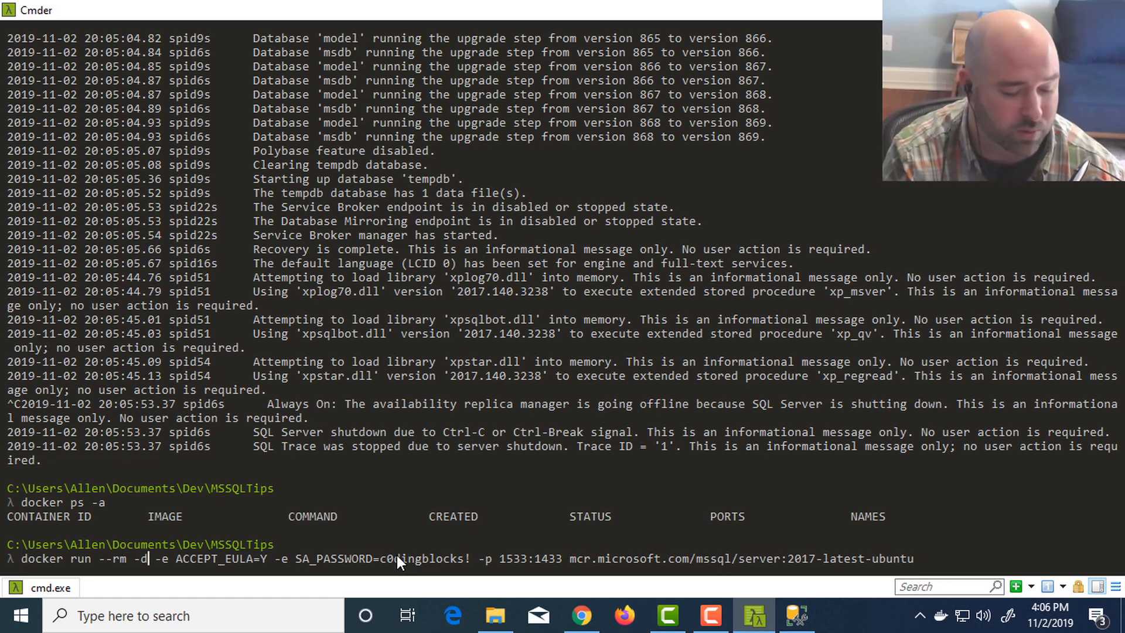
key("Return")
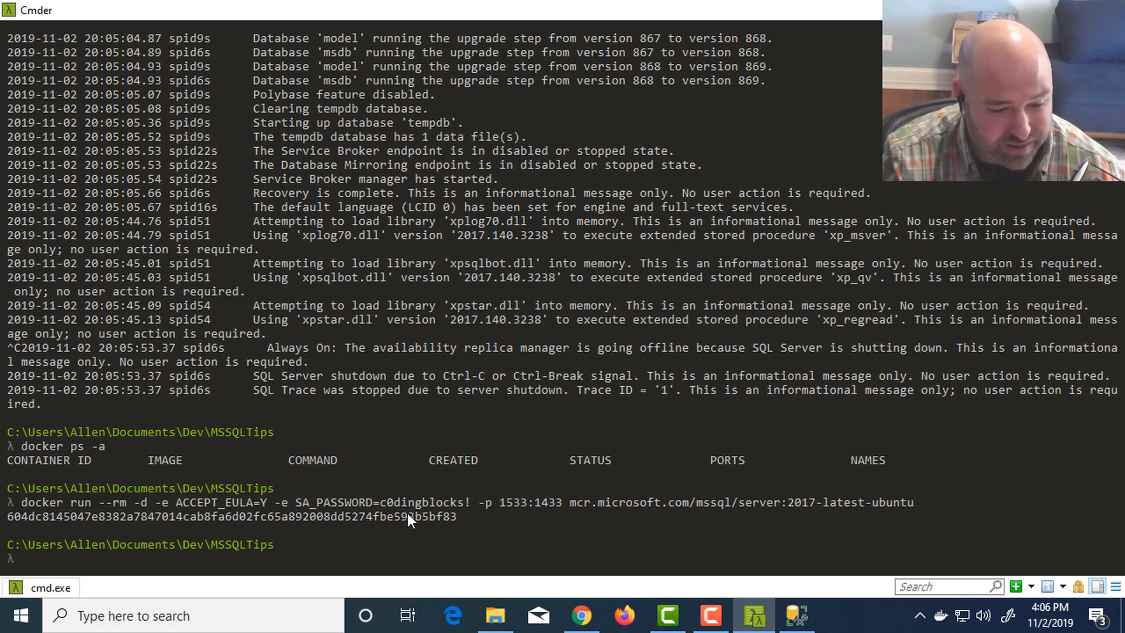
- Examine the container ID printed by the detached docker run command
left_click_drag(458, 517, 98, 519)
left_click(97, 520)
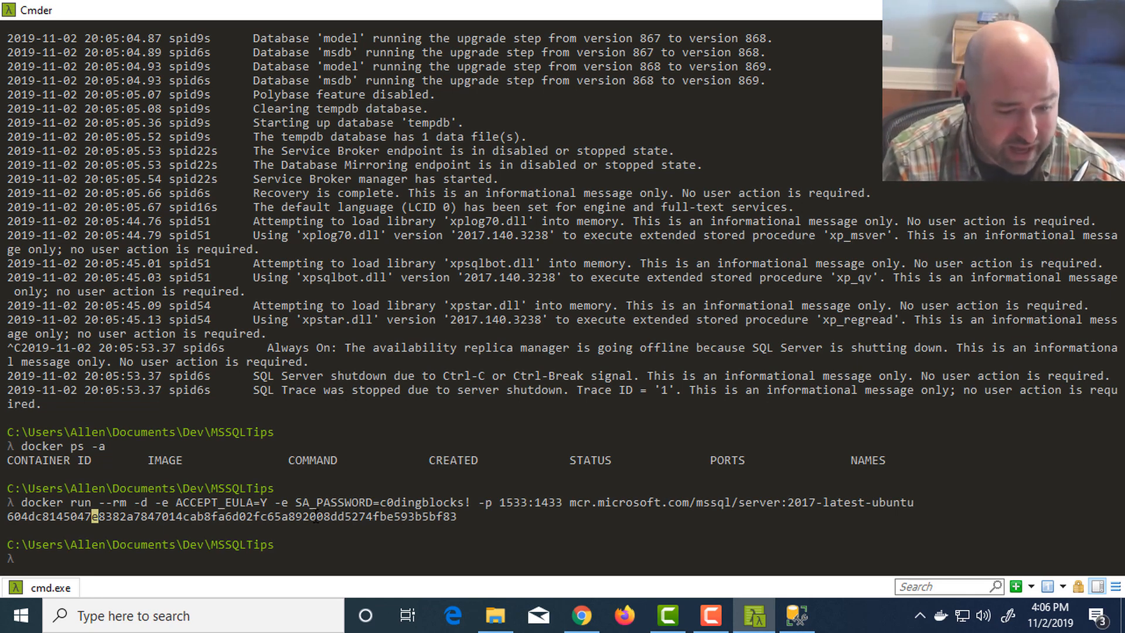
key("alt+Tab")
key("alt+shift+Tab")
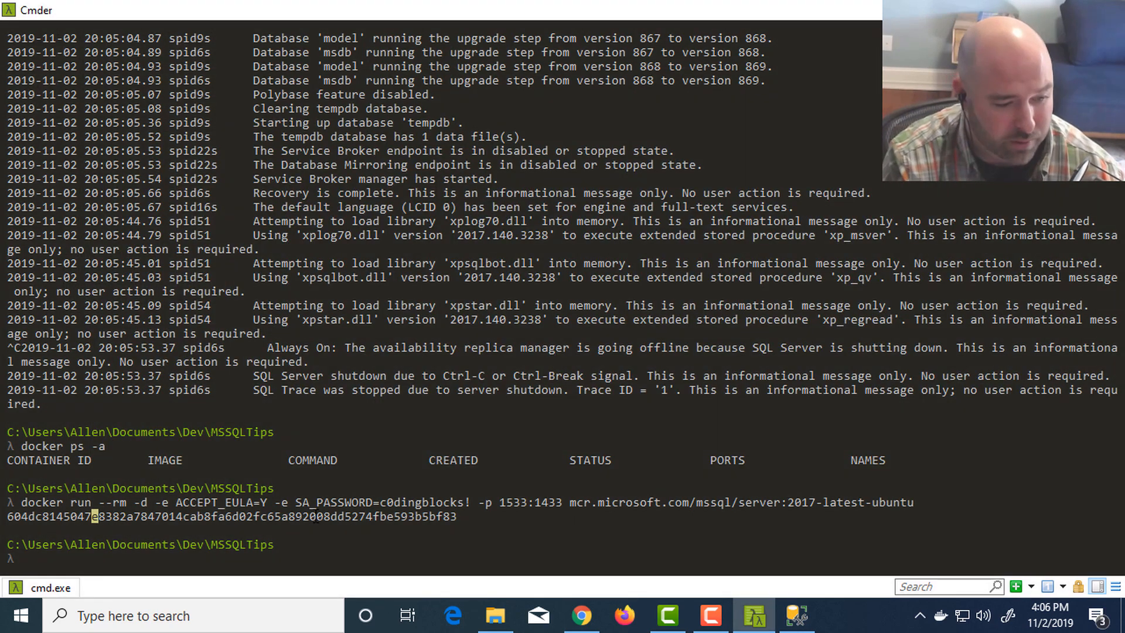
- List all containers with docker ps -a to check the detached SQL Server container
type("doc")
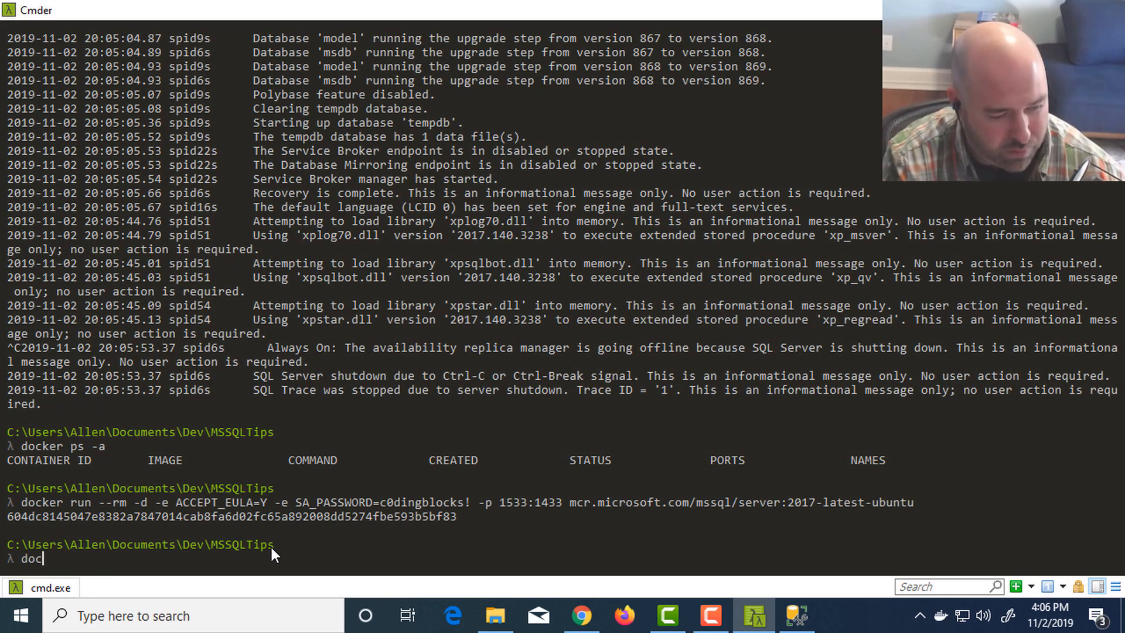
type("ker ps -a")
key("Return")
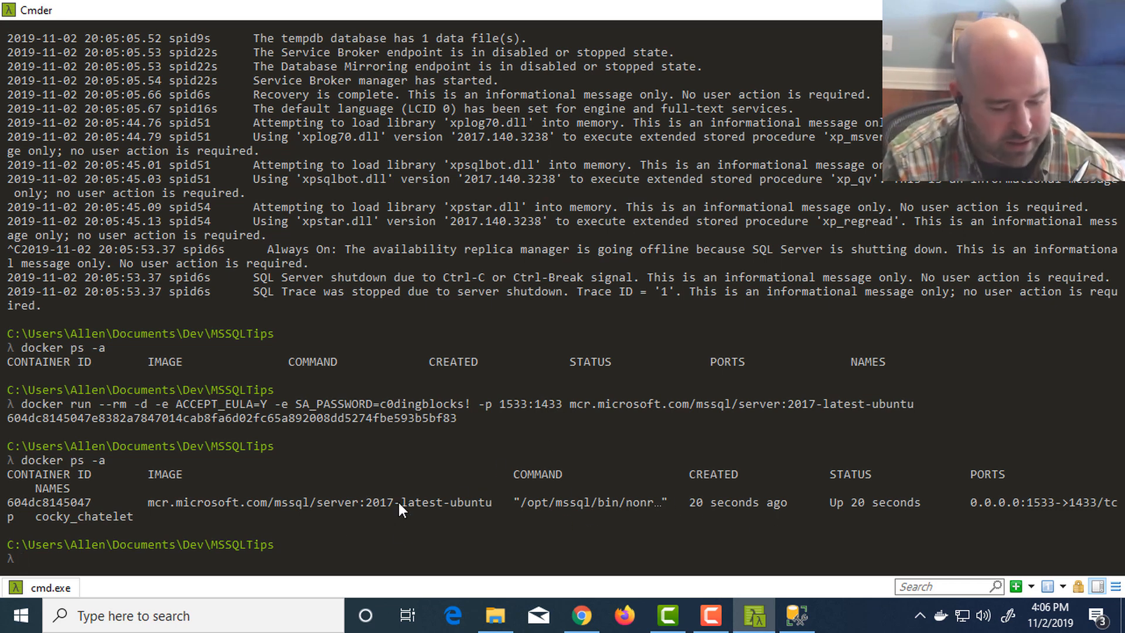
type("docker ")
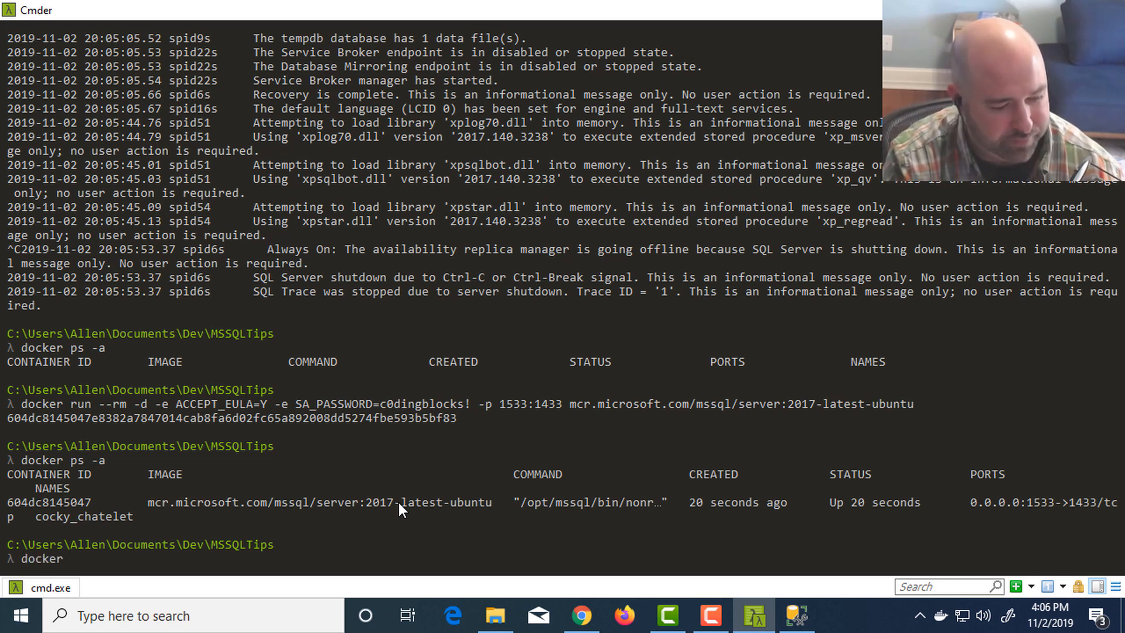
type("logs")
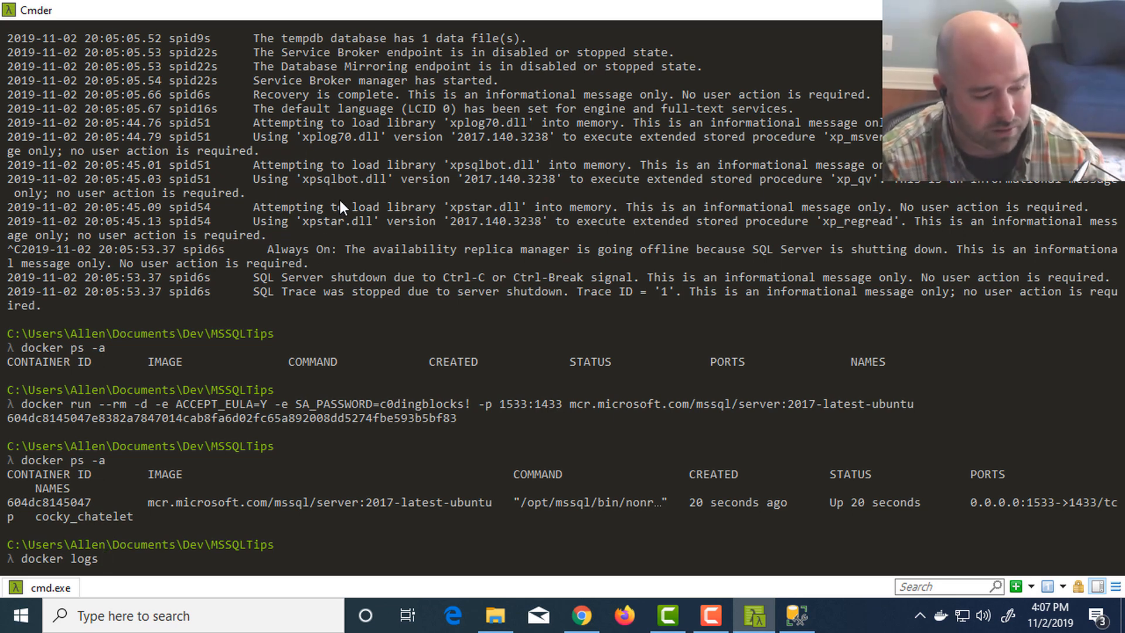
key("BackSpace")
key("BackSpace")
key("BackSpace")
key("BackSpace")
key("BackSpace")
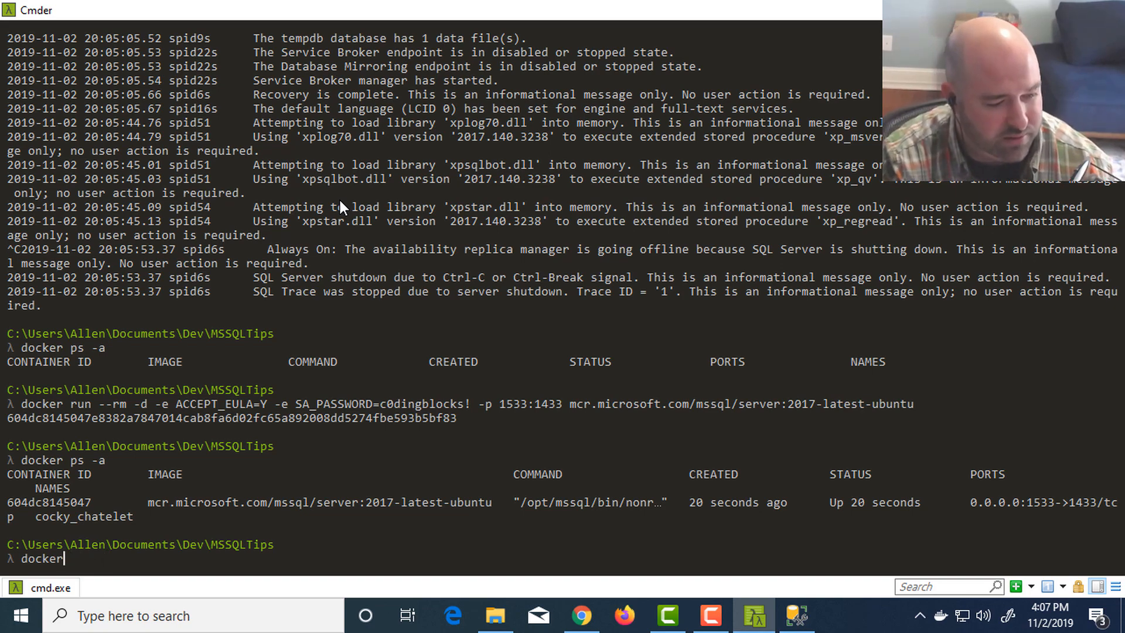
- List all containers again with docker ps -a
type("ps a-")
key("BackSpace")
key("BackSpace")
type("-a")
key("Return")
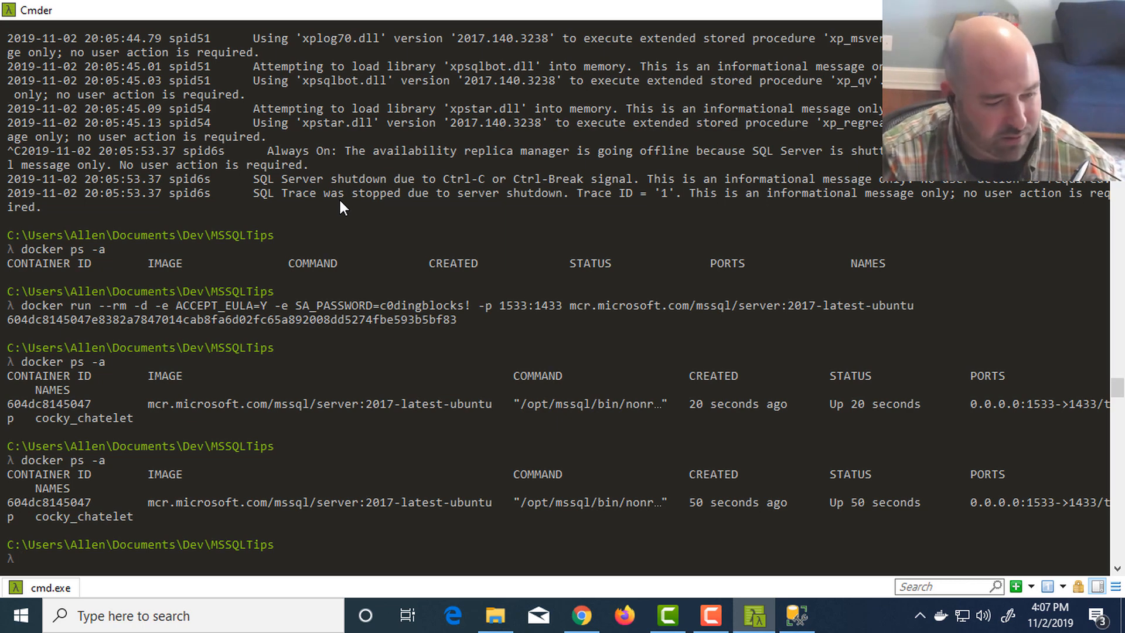
- Force-remove the running container whose ID starts with 604 using docker rm -f
type("docker rm -")
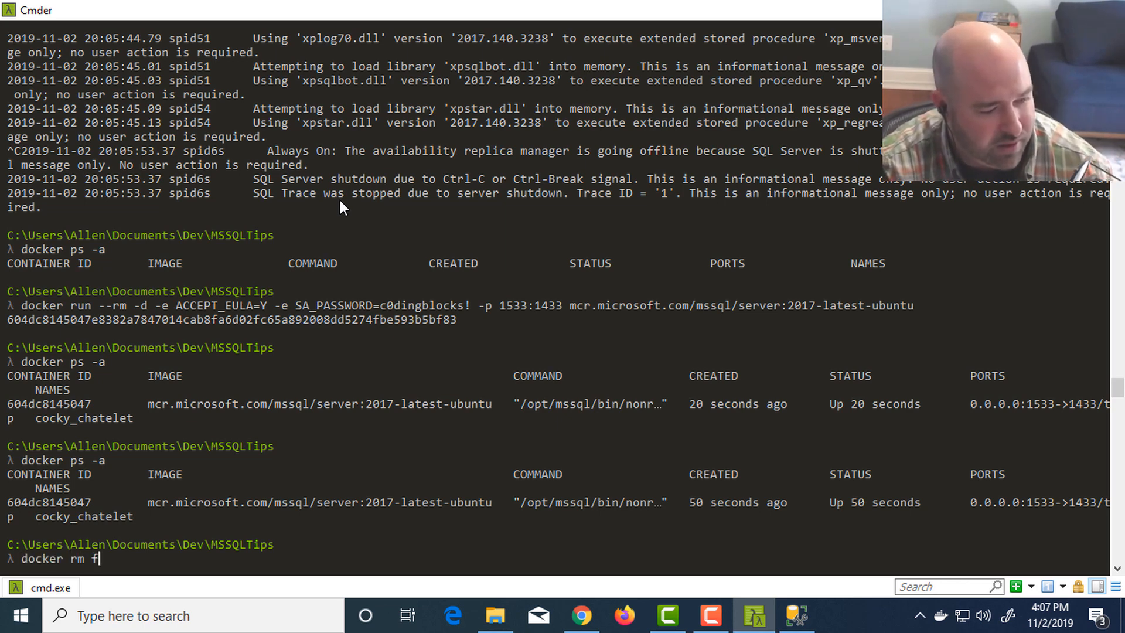
type("f 604")
key("Return")
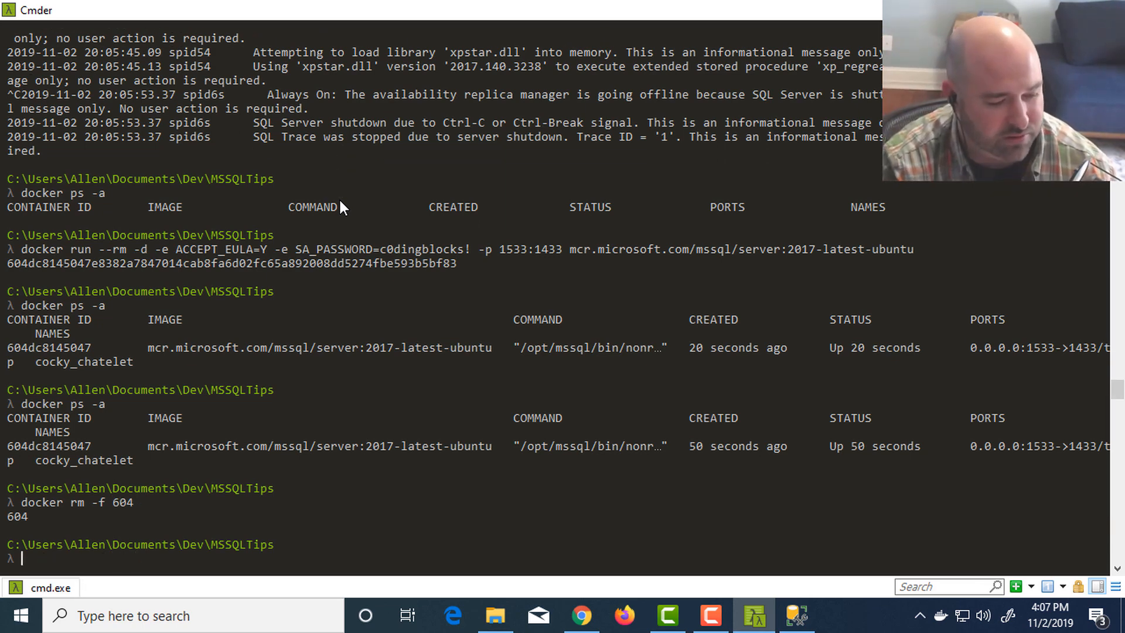
- Rerun the detached SQL Server docker run command with --name sqldev added before --rm, and list all containers with docker ps -a
key("Up")
key("Up")
key("Up")
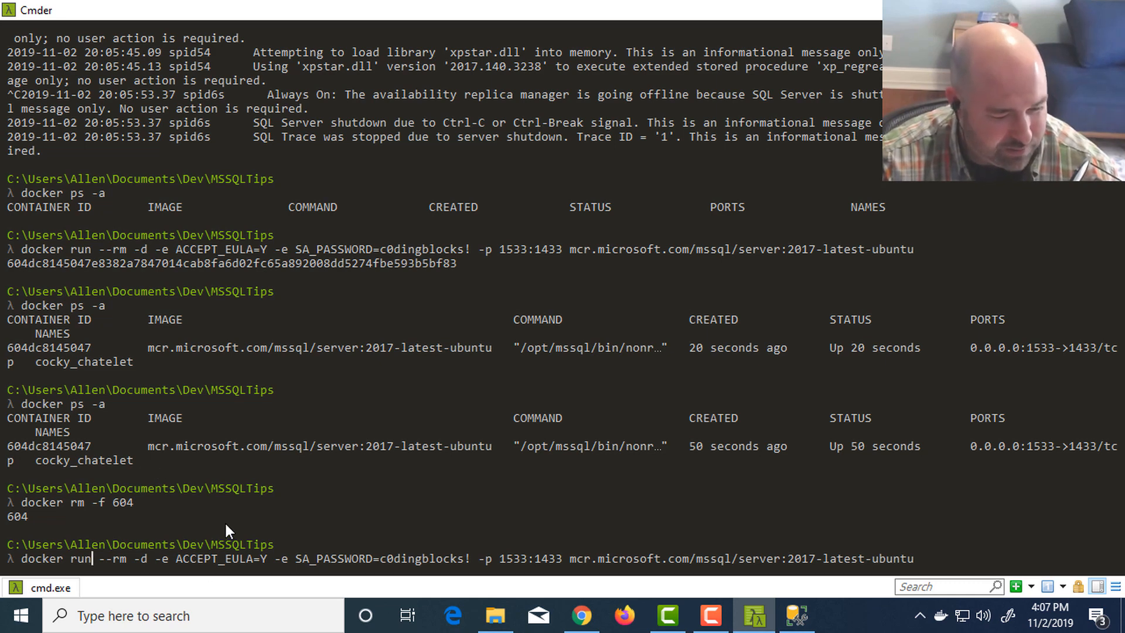
type("--name ")
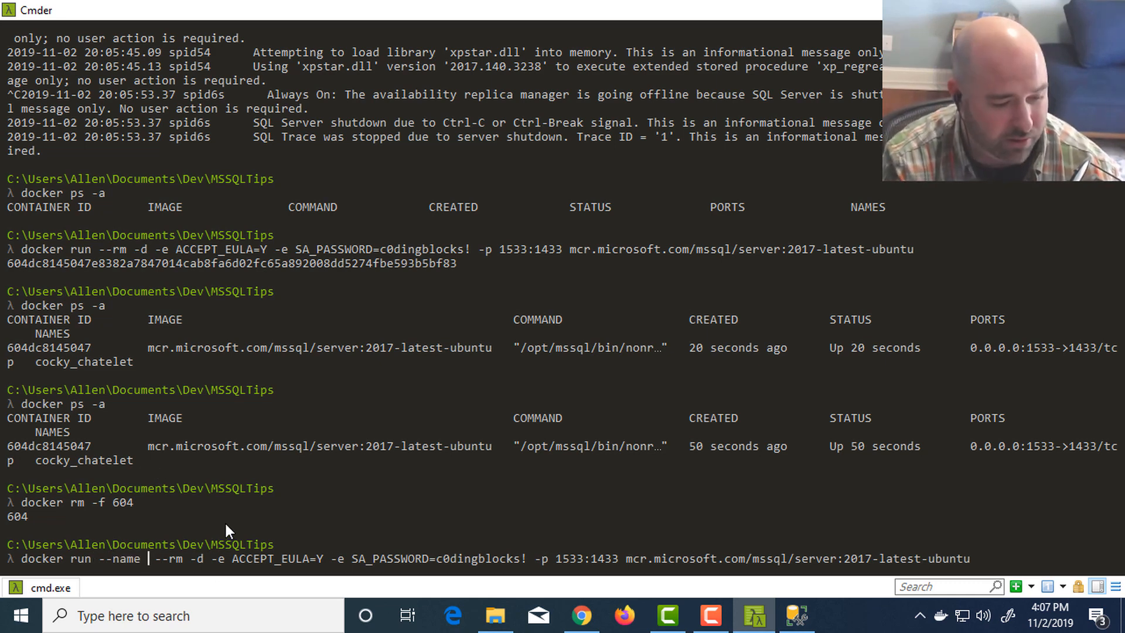
type("sqldev")
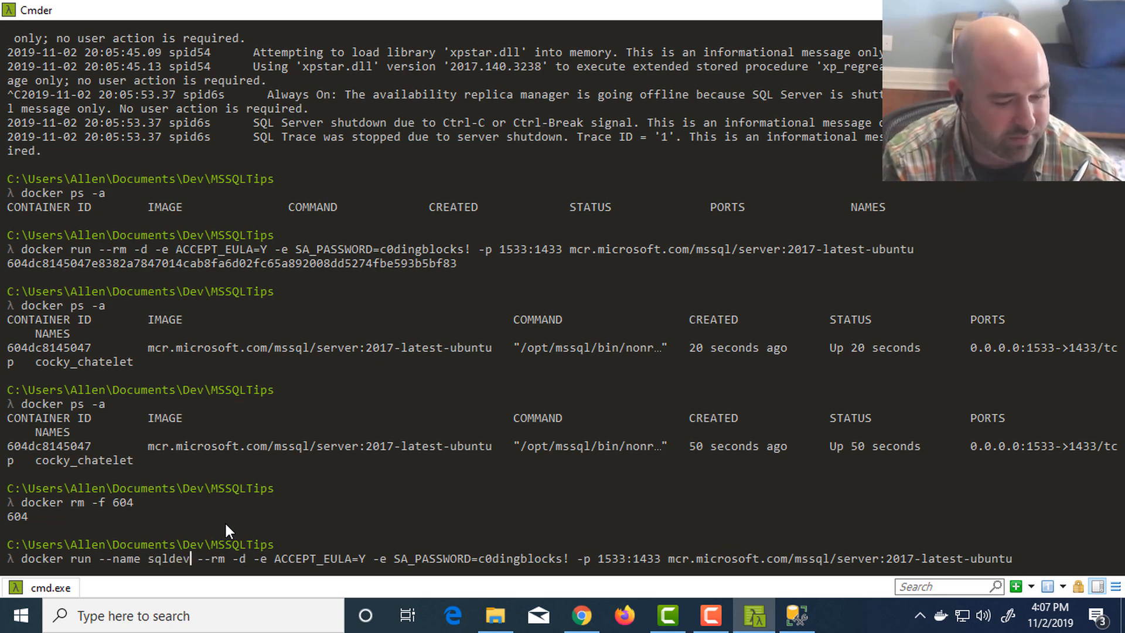
key("Return")
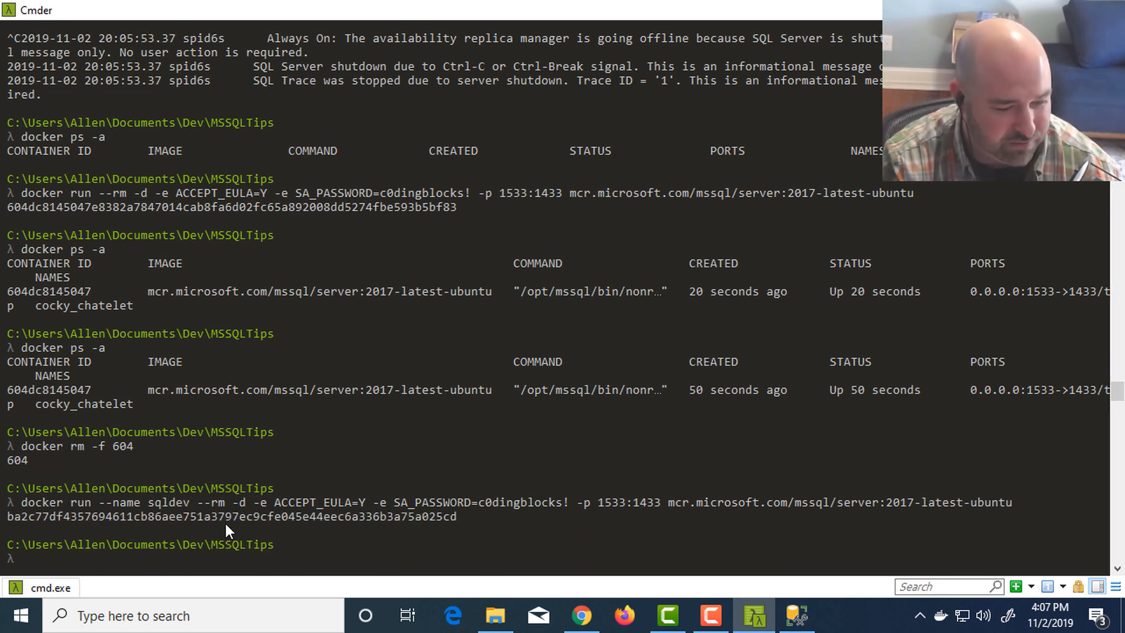
type("docker ps -a")
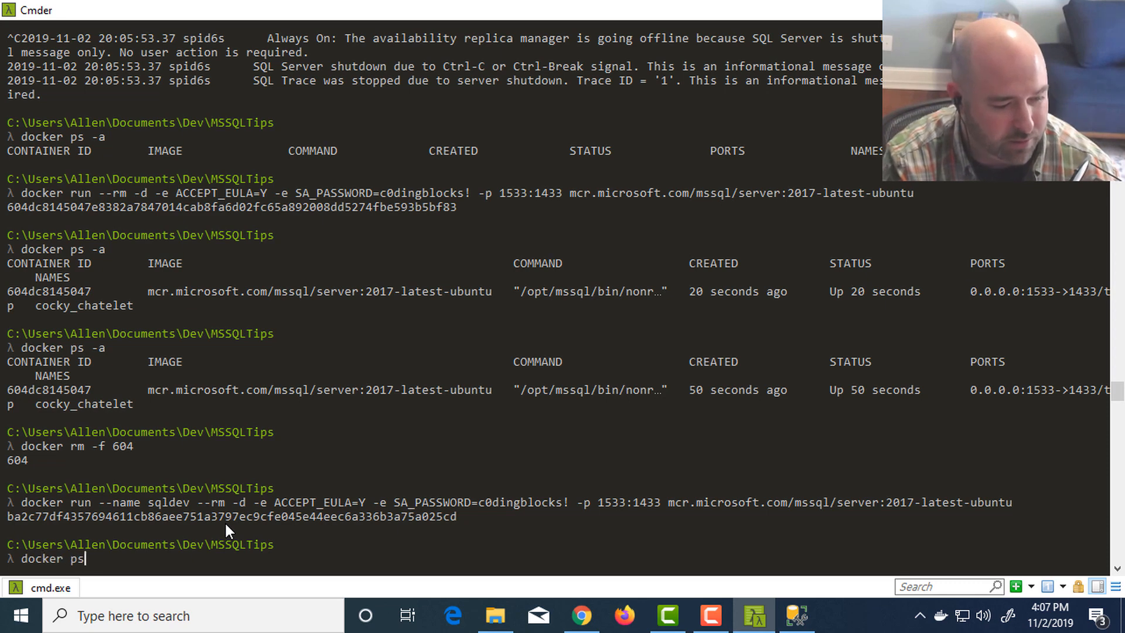
key("Return")
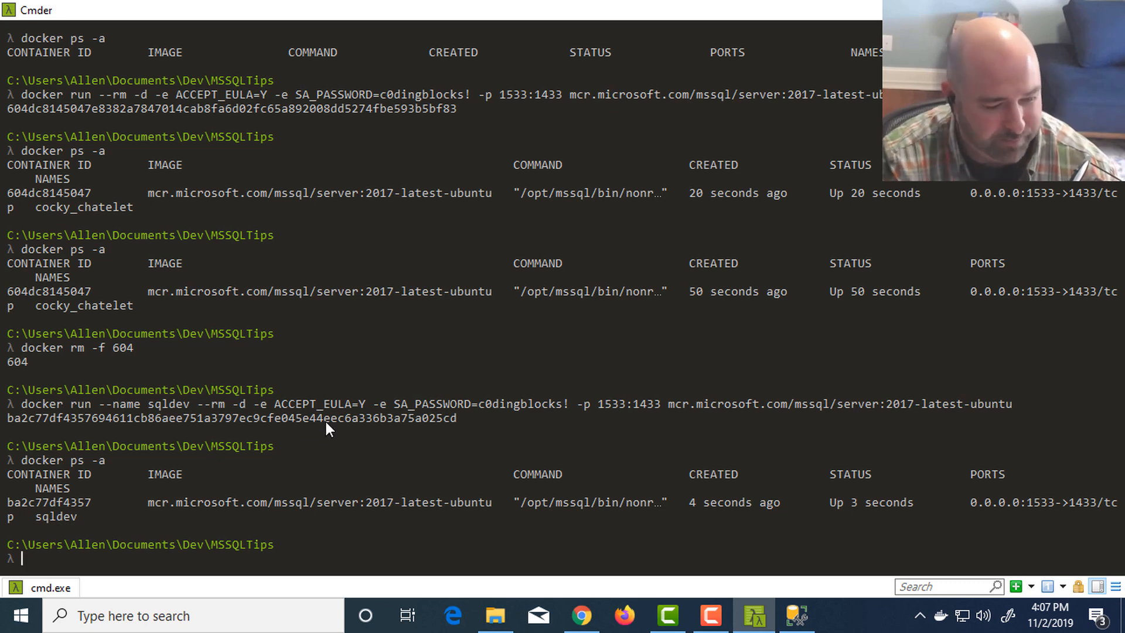
- Follow the last 100 log lines of the sqldev container with docker logs --tail 100 --follow sqldev
type("docker l")
type("ogs ")
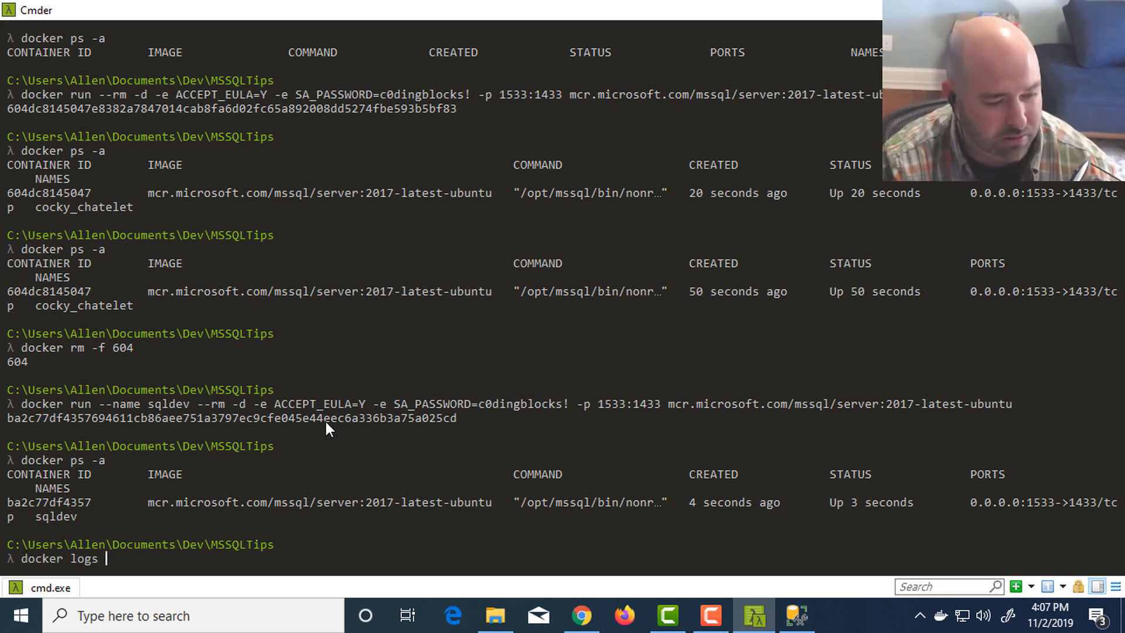
type("--tail ")
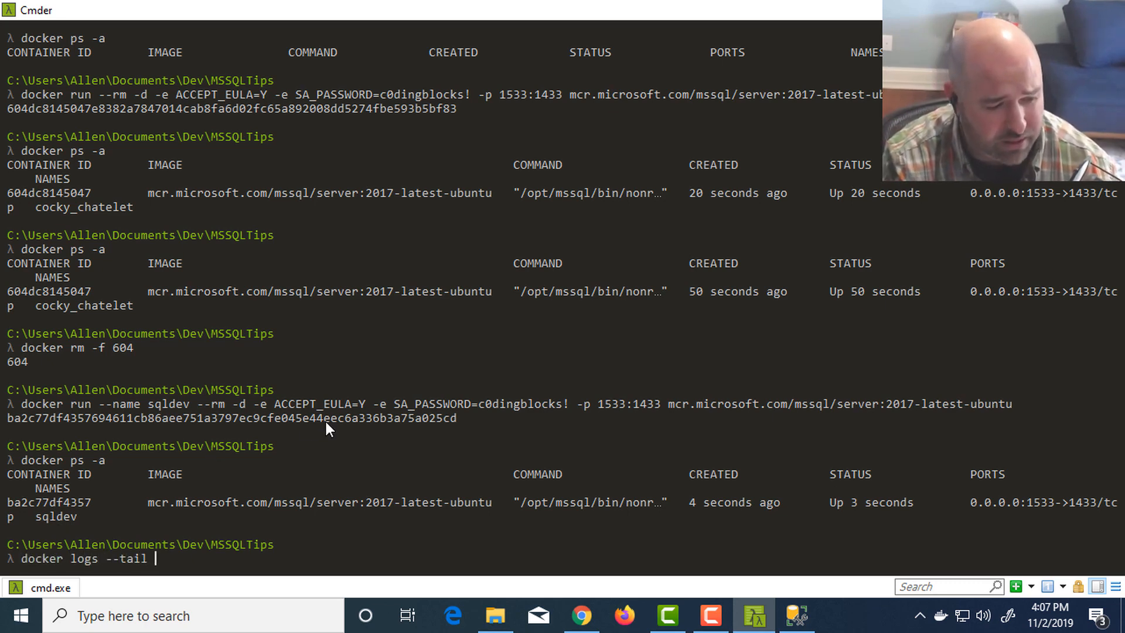
type("100 ")
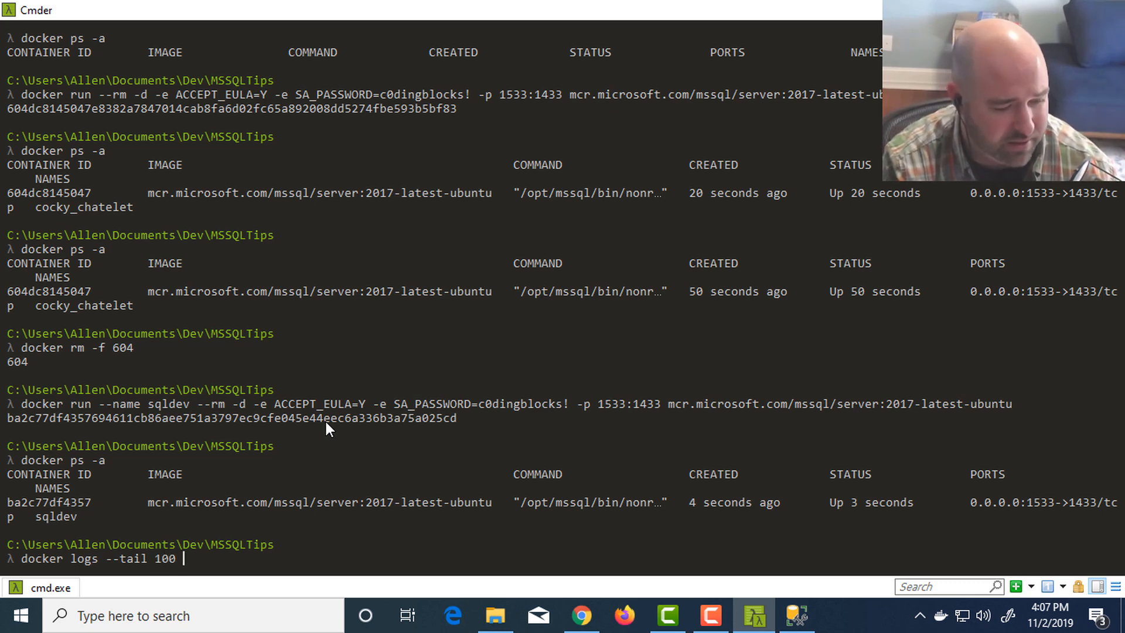
type("--follow ")
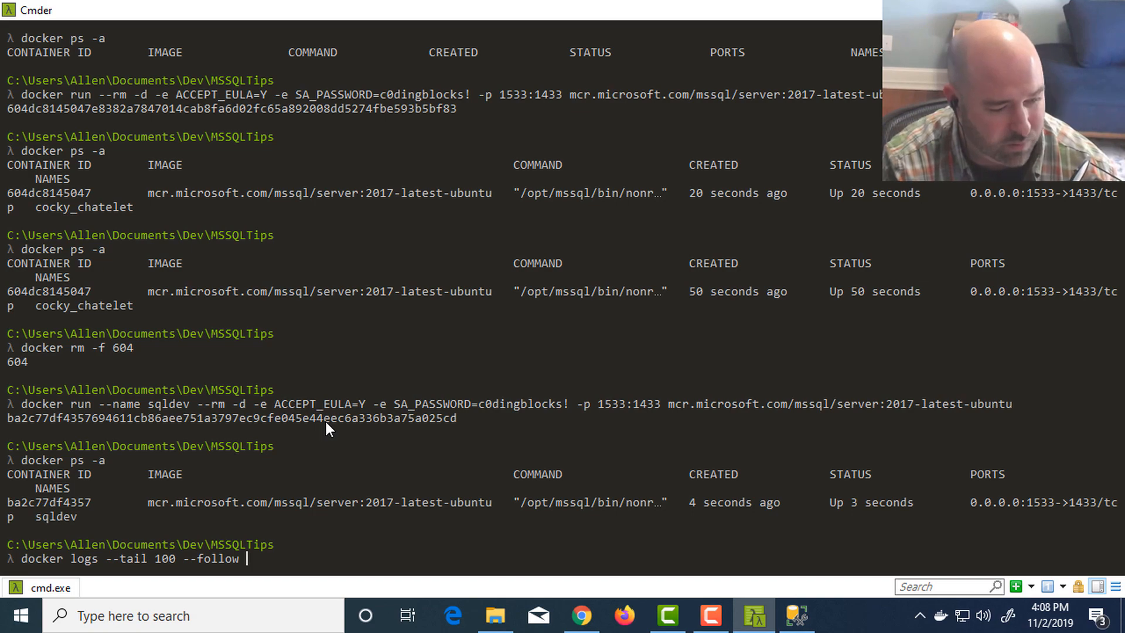
type("sqldev")
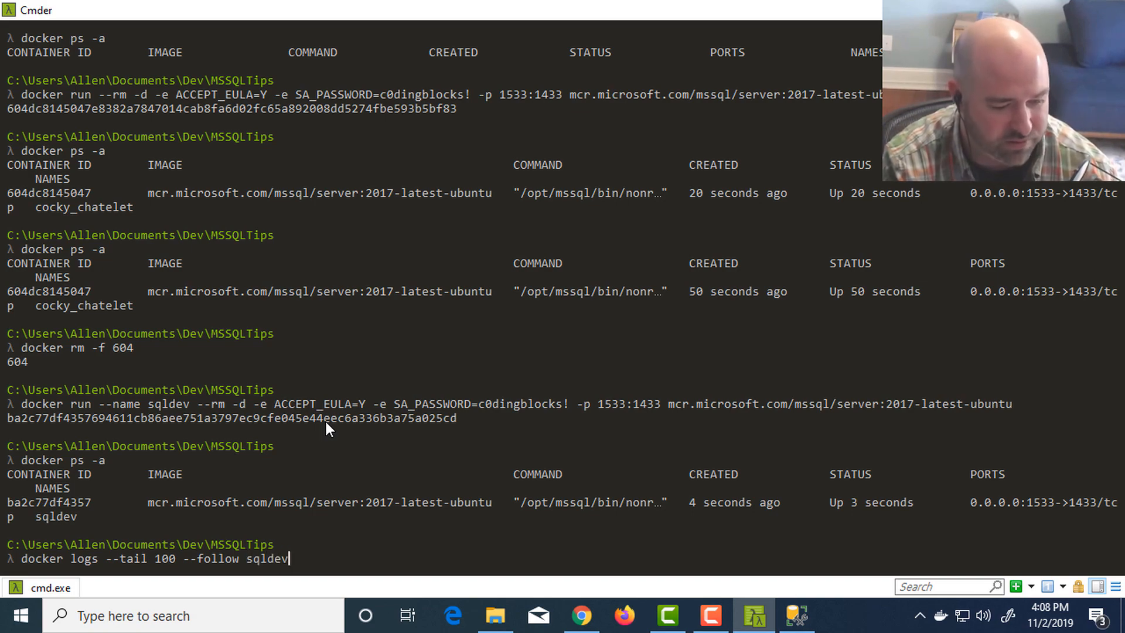
key("Return")
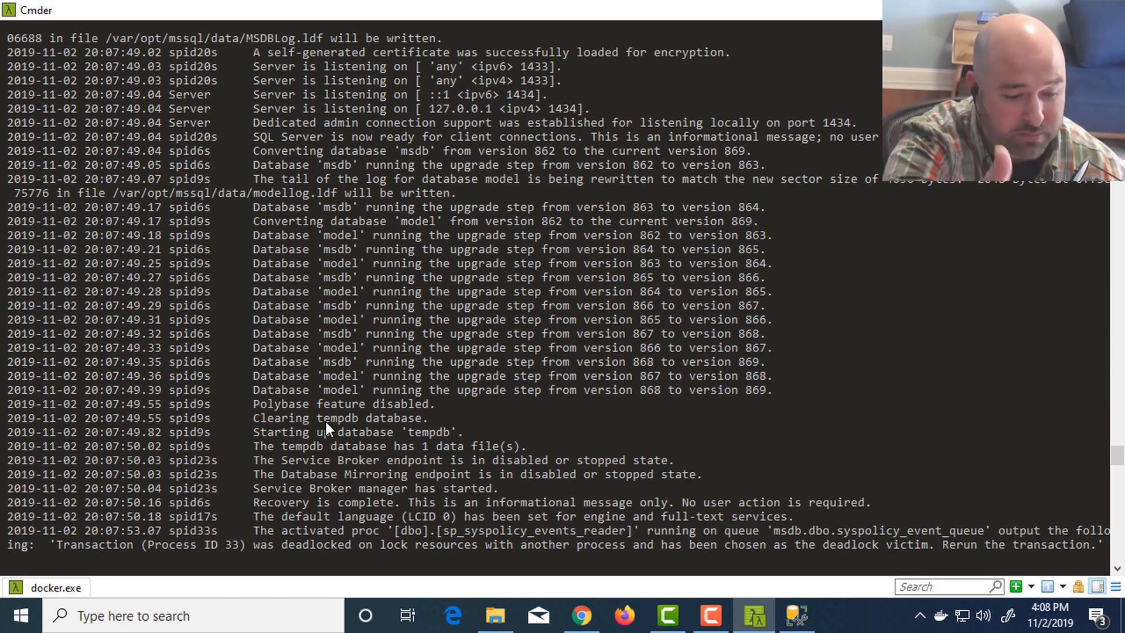
- Switch to SQL Server Management Studio and create a new database named TestDatabase on the .,1533 server
key("alt+Tab")
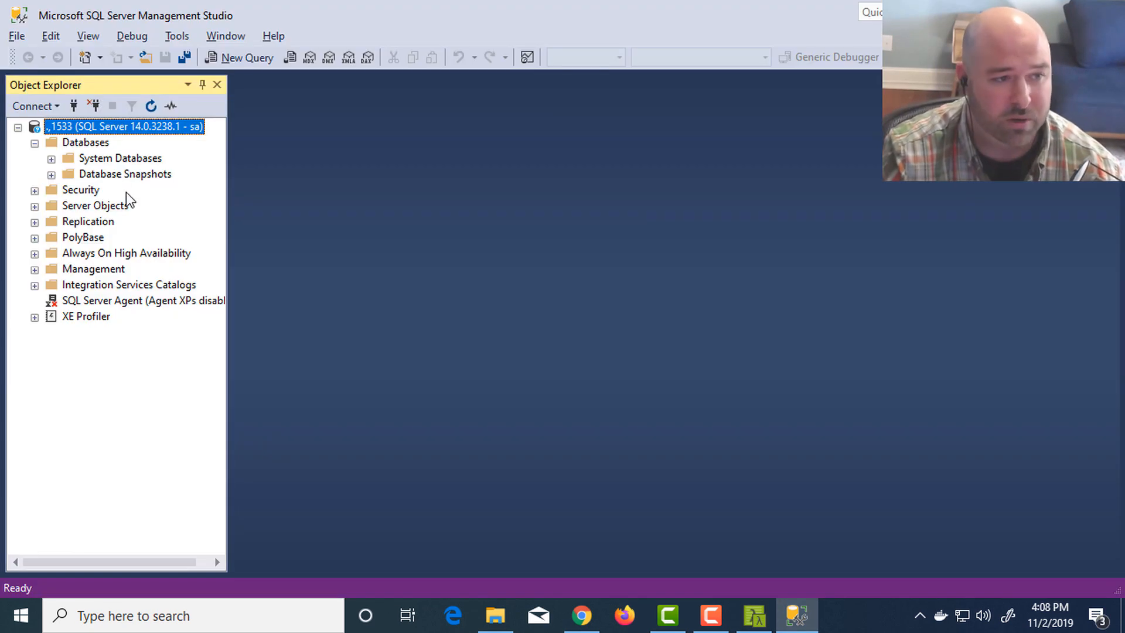
left_click(76, 142)
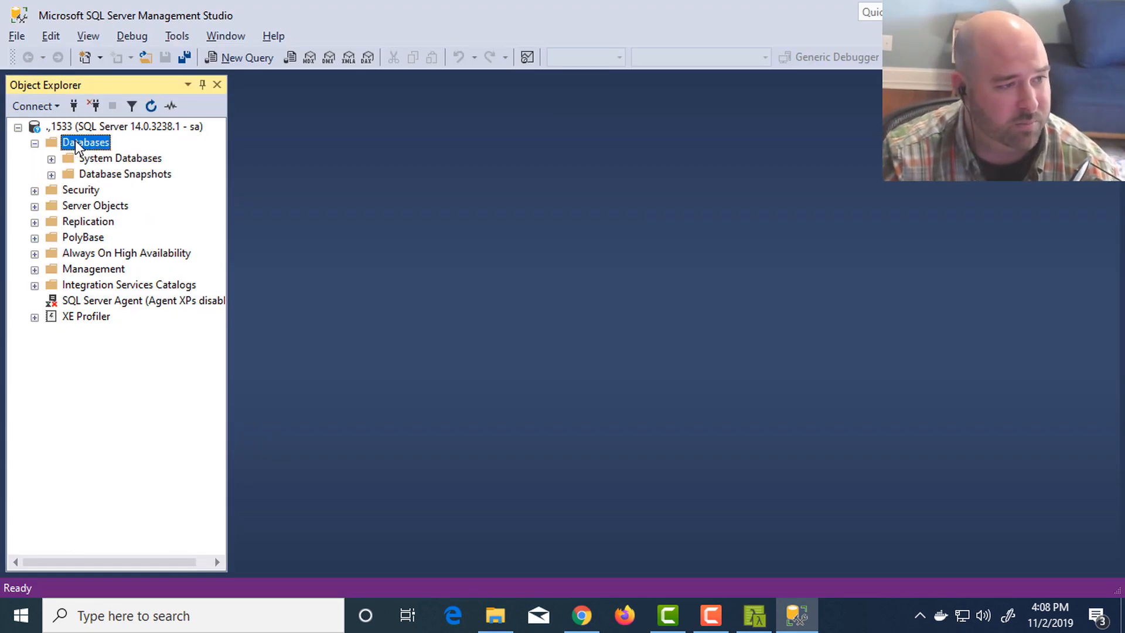
right_click(98, 143)
left_click(132, 151)
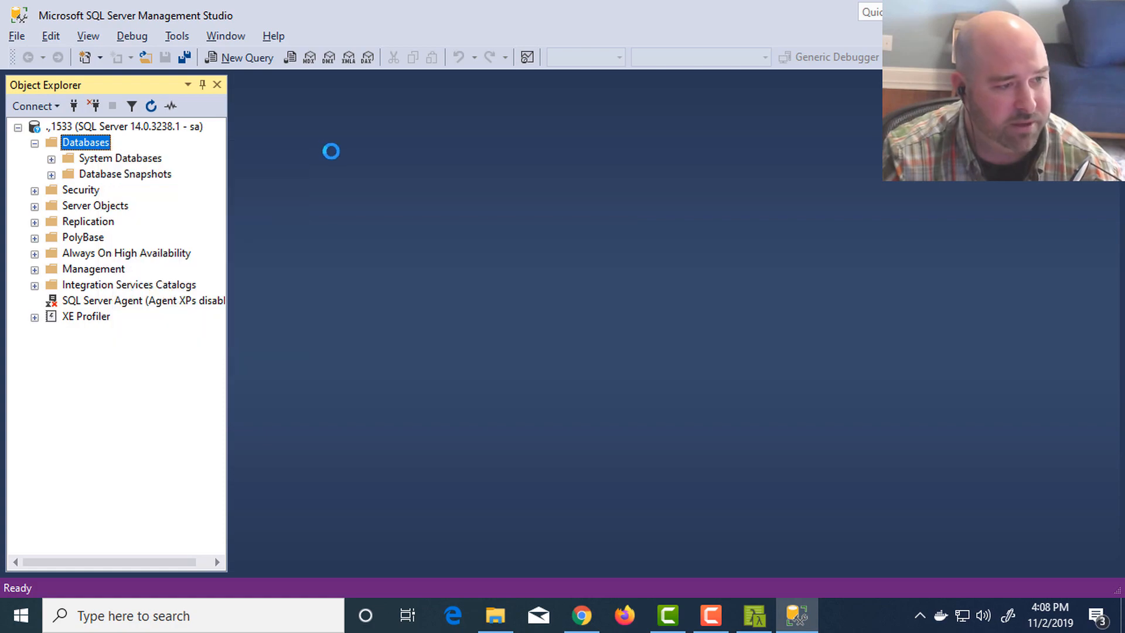
type("Test")
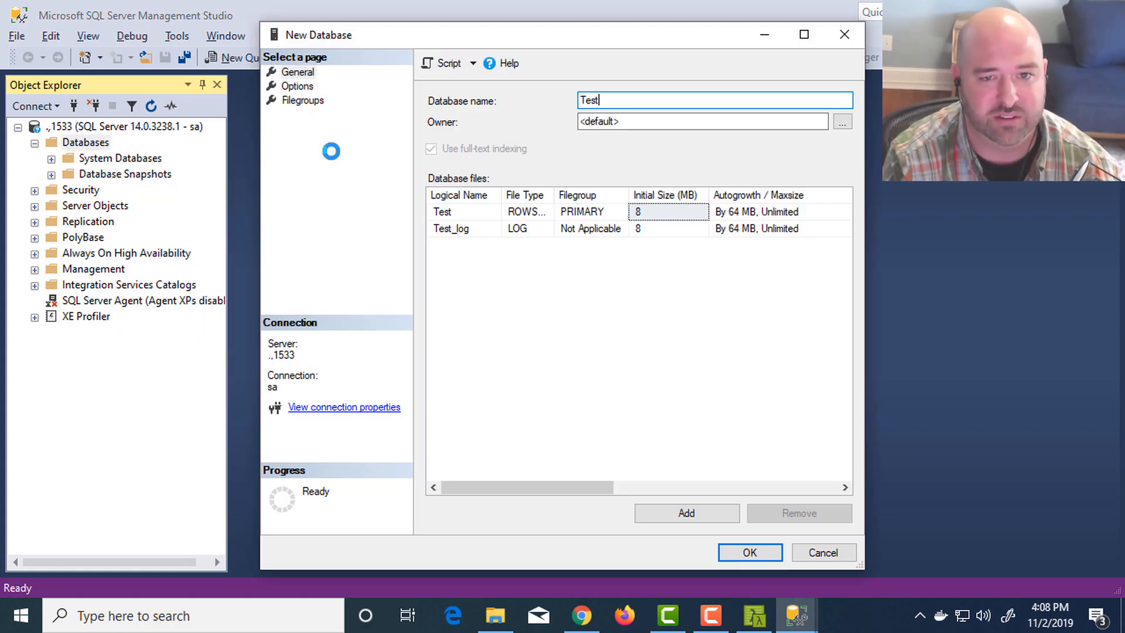
type("Database")
key("Return")
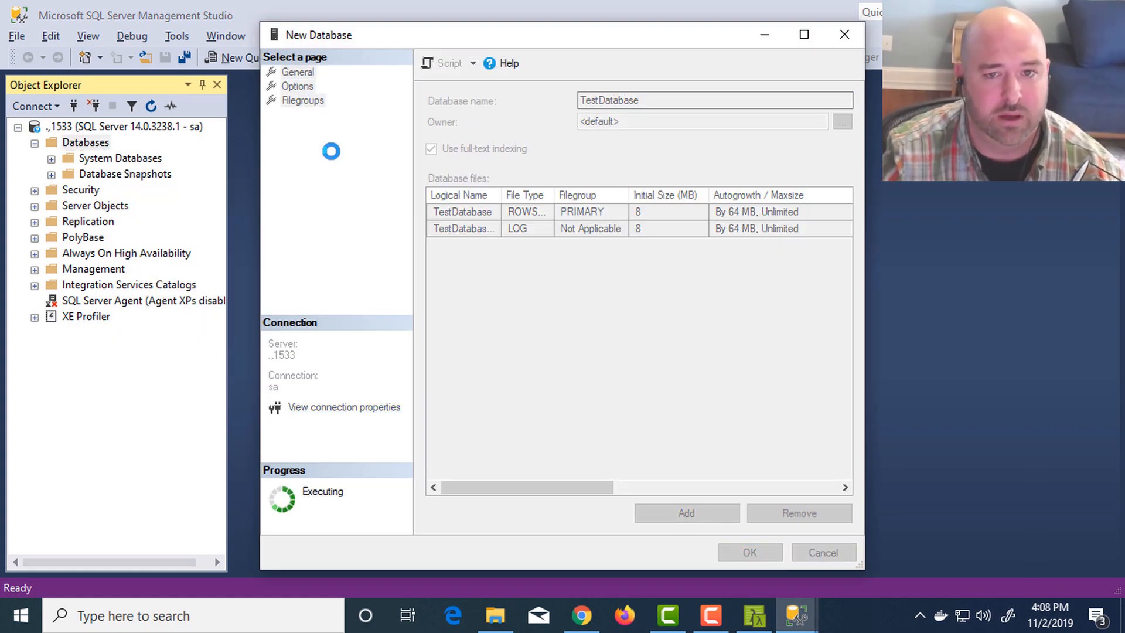
- Switch to Cmder and stop following the sqldev container's logs, leaving an empty command prompt
key("alt+Tab")
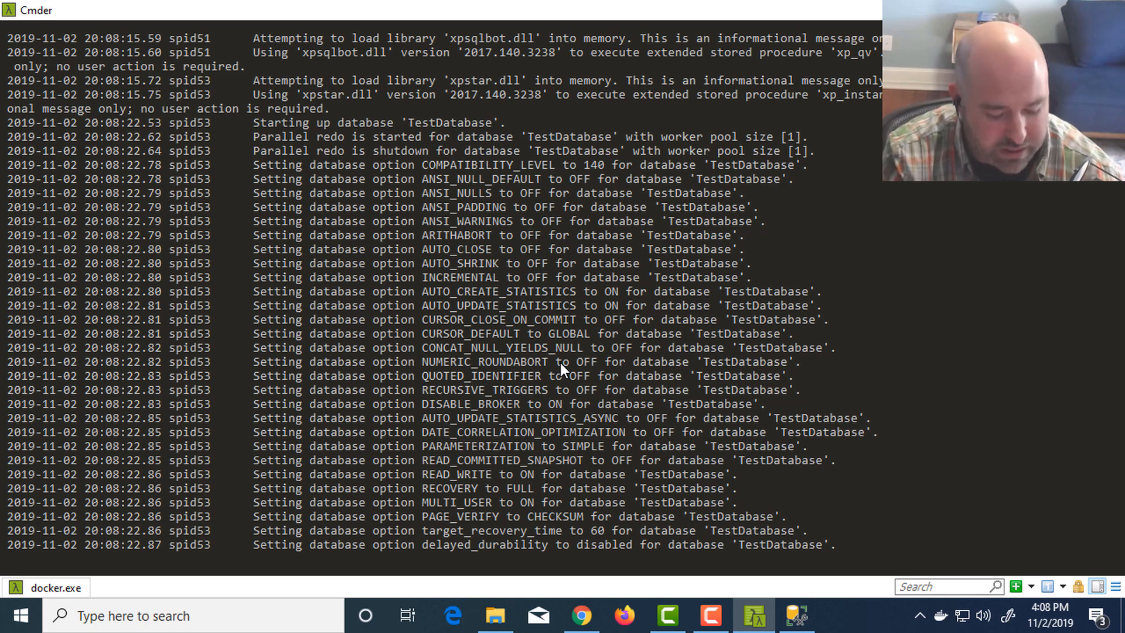
key("ctrl+c")
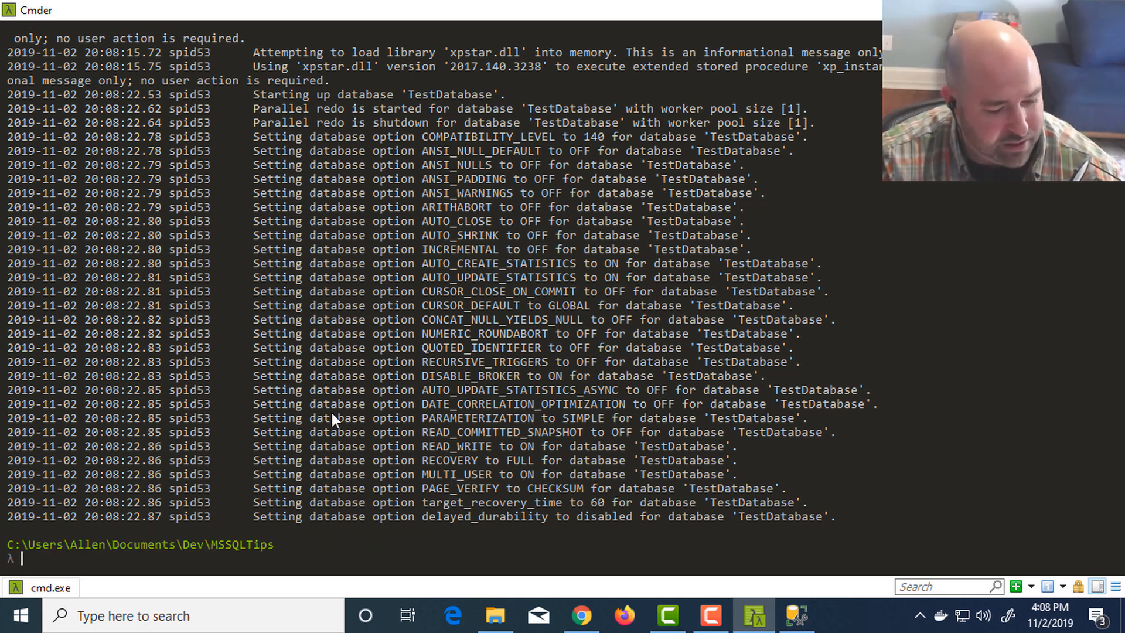
key("Up")
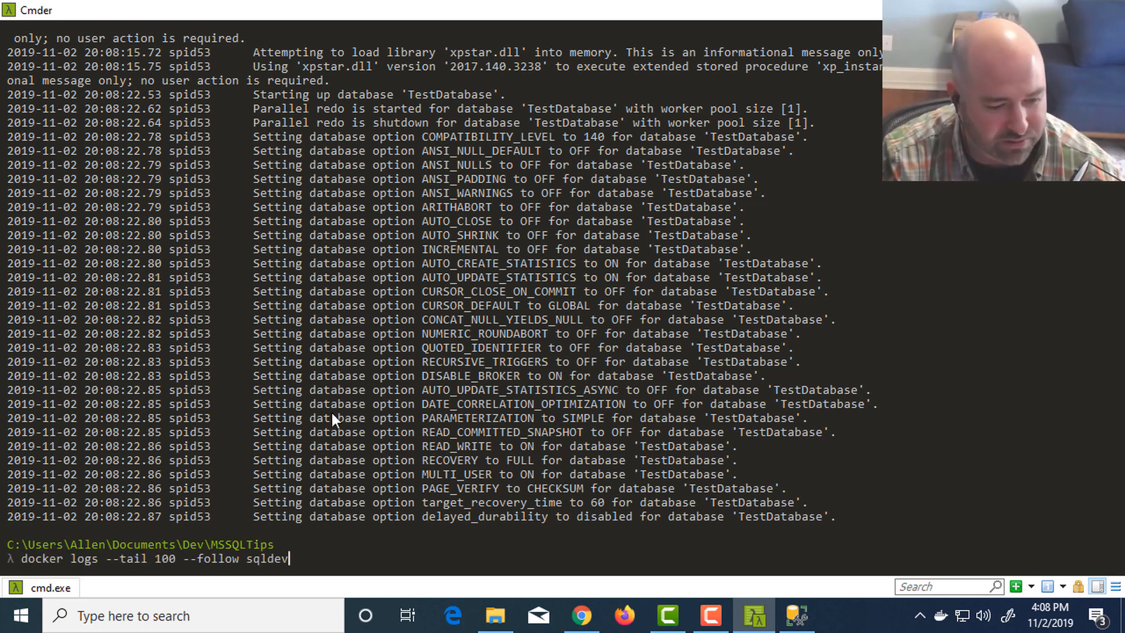
key("Up")
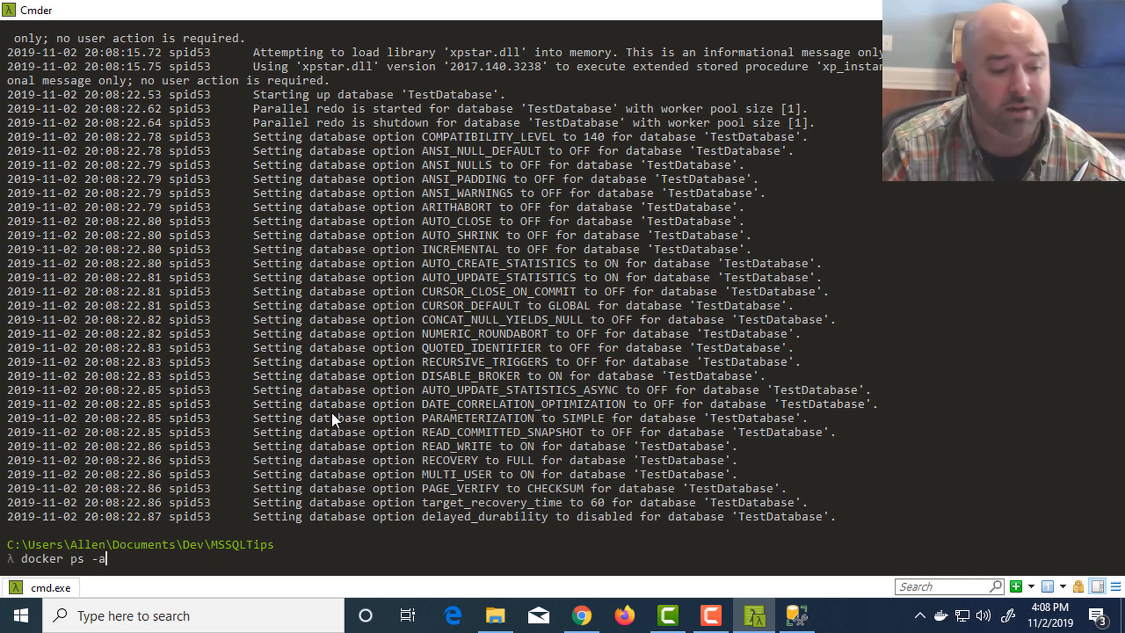
key("Escape")
- Switch to Chrome, search for sql server management studio in a new tab, and open Microsoft's Download SQL Server Management Studio (SSMS) page
key("alt+Tab")
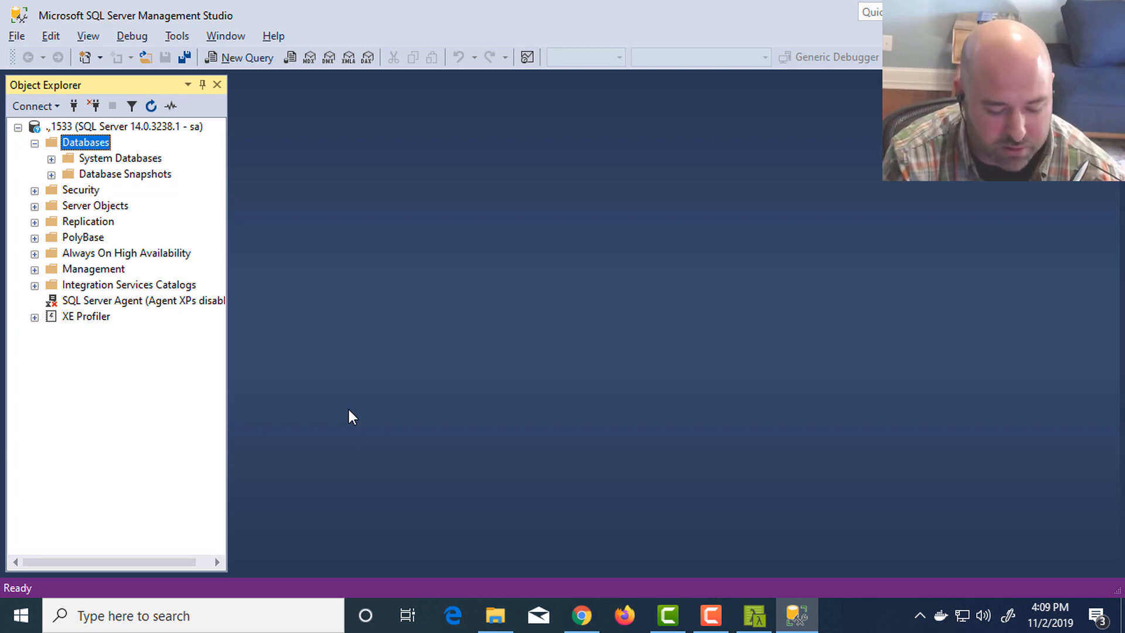
key("alt+Tab")
key("alt+Tab")
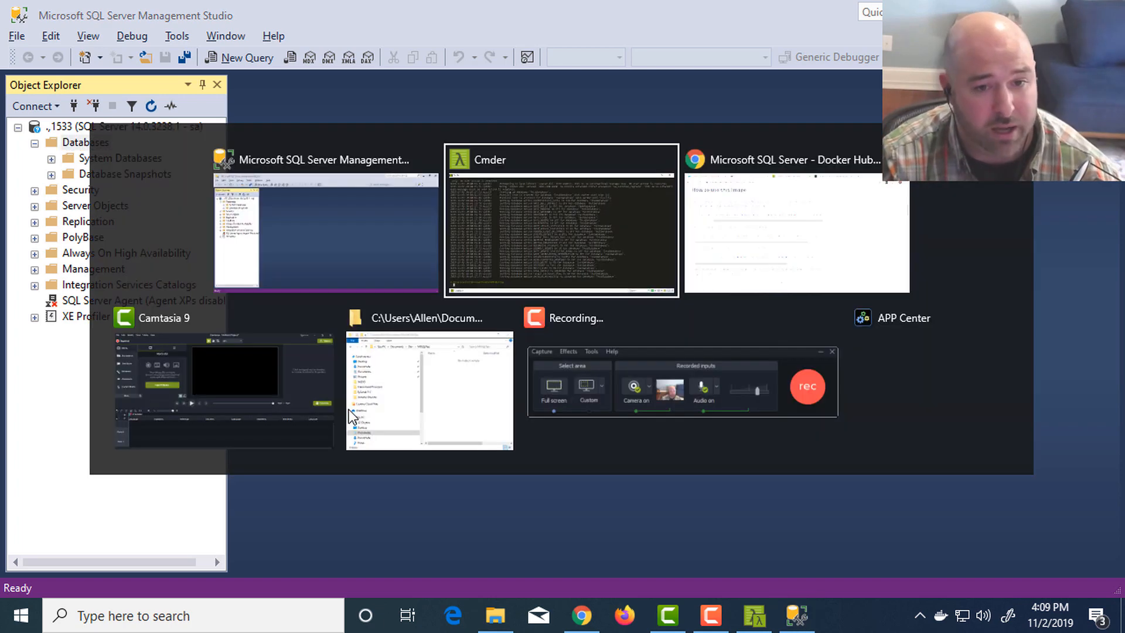
key("ctrl+t")
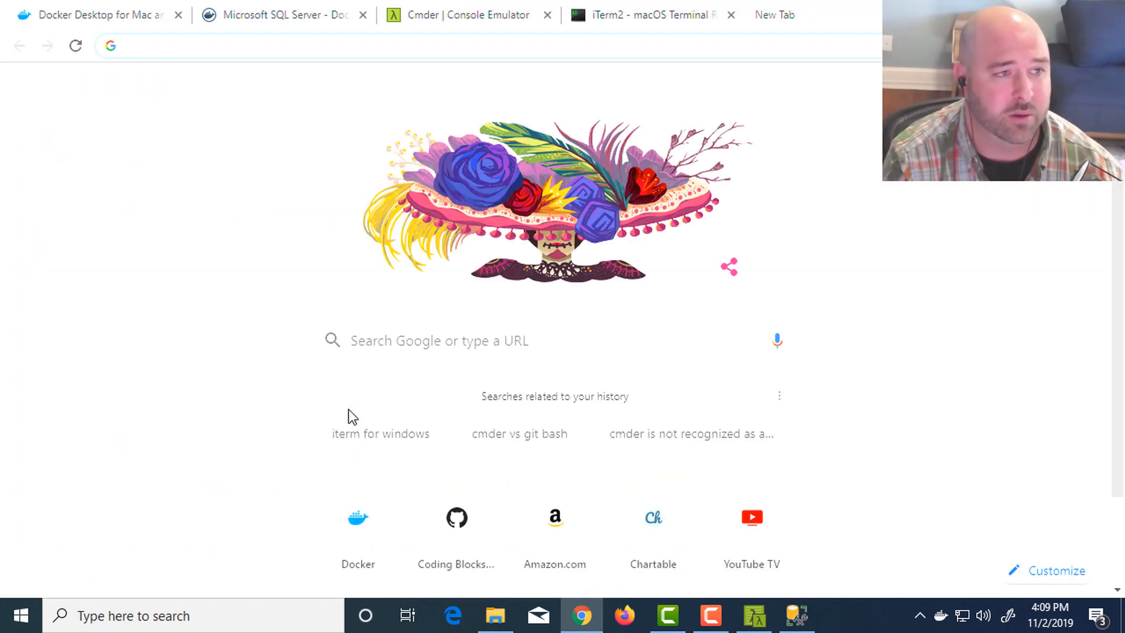
type("sql server manageme")
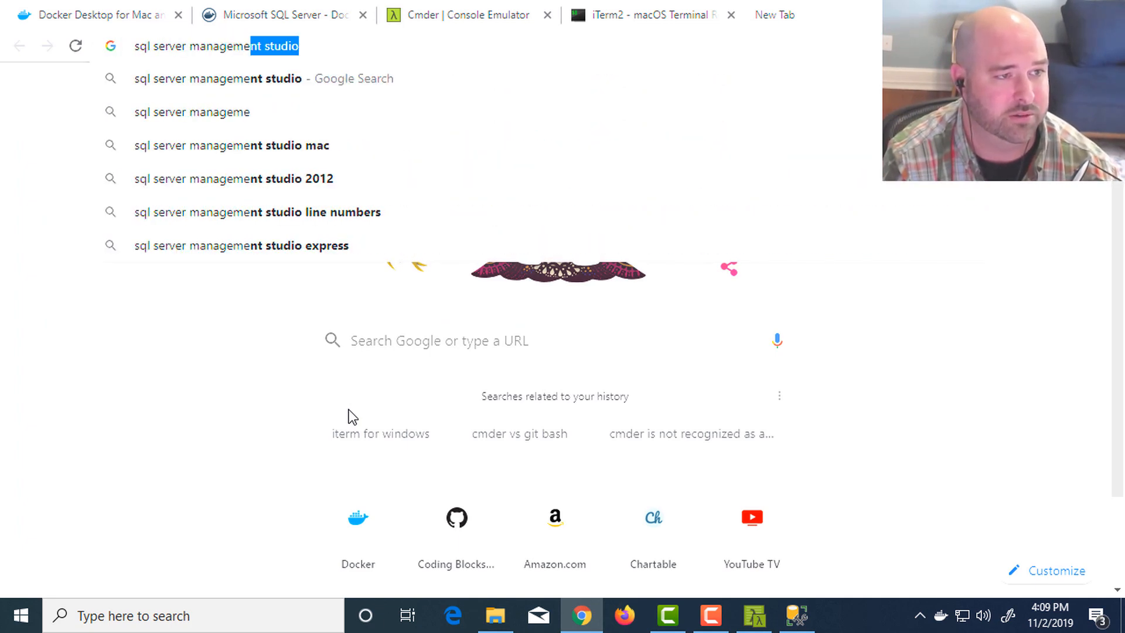
key("Return")
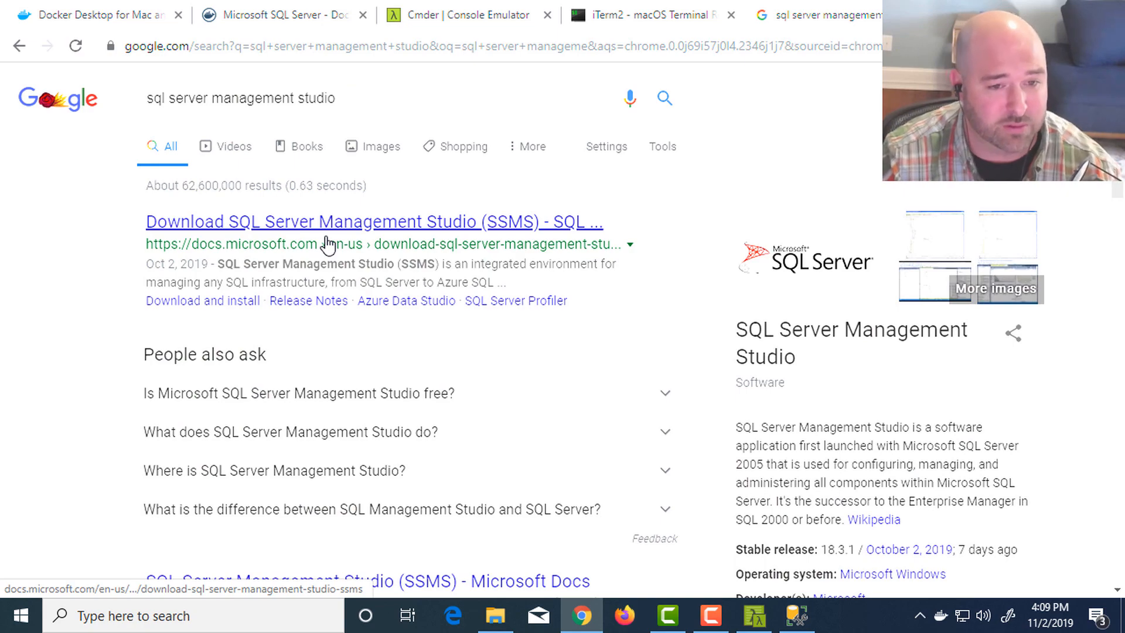
left_click(329, 242)
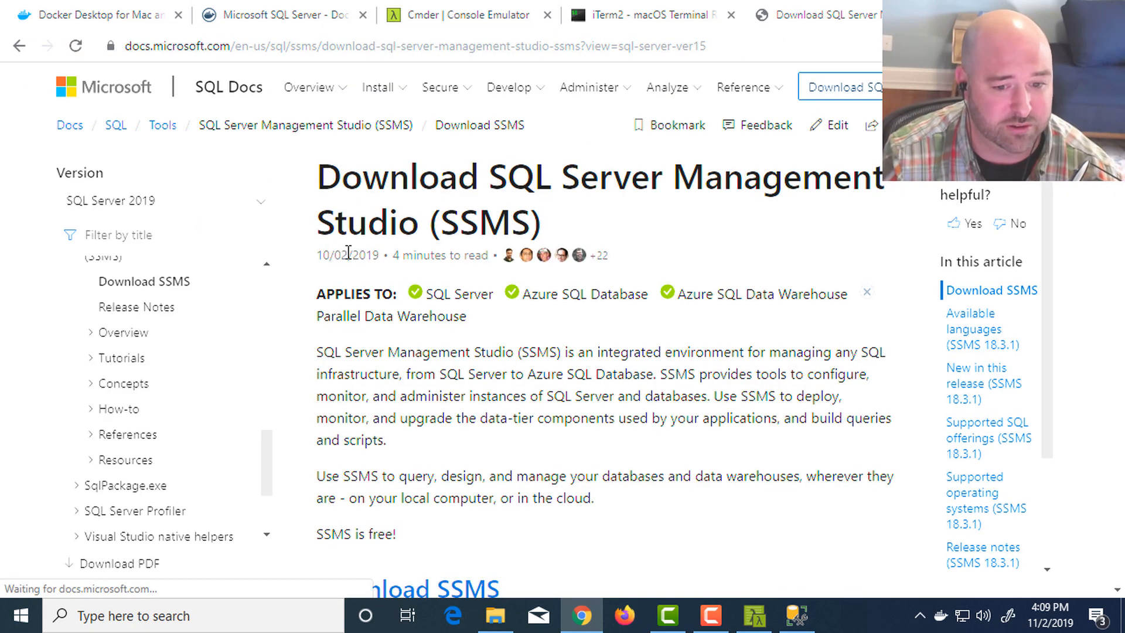
- Examine the SSMS download page for its download link, version information and available languages
scroll(466, 378, "down", 5)
scroll(466, 378, "down", 1)
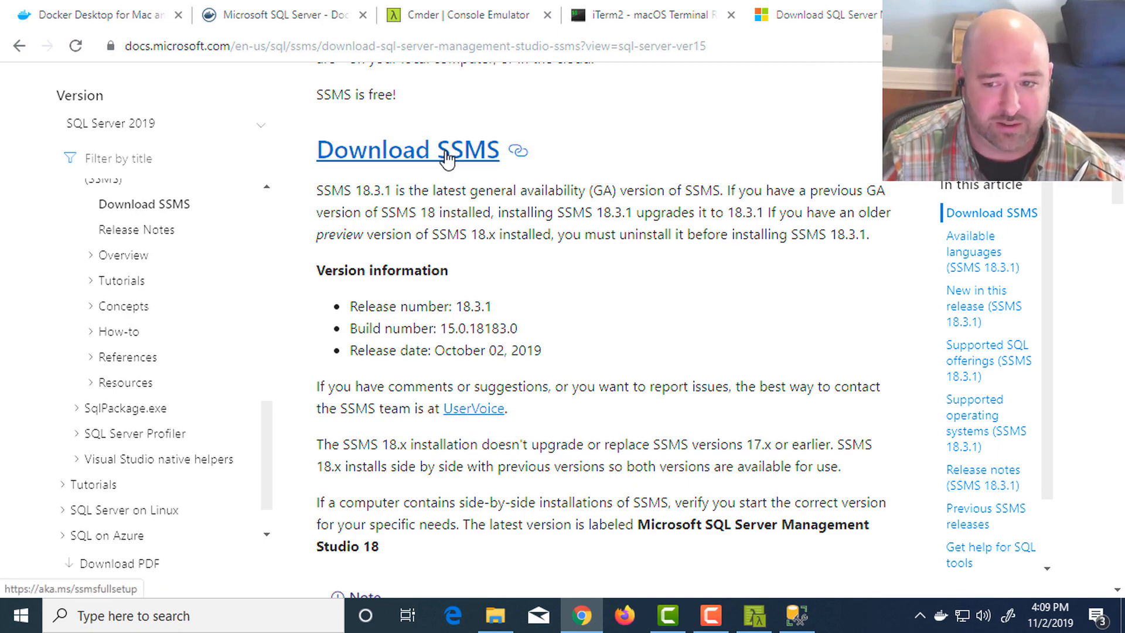
scroll(666, 186, "down", 6)
scroll(630, 240, "down", 4)
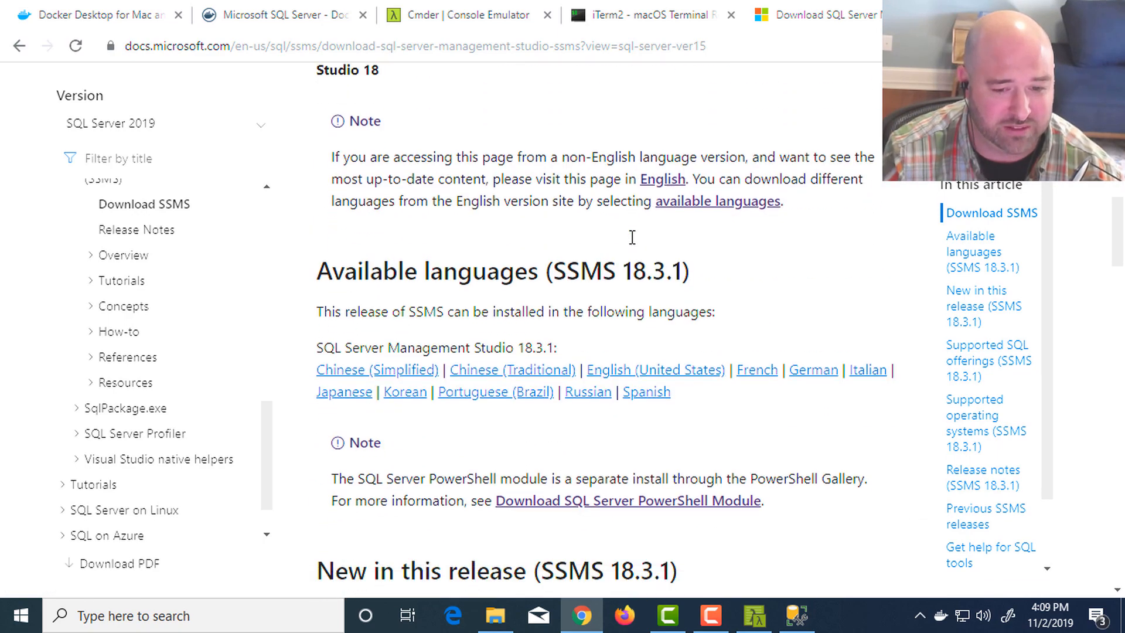
scroll(590, 234, "up", 3)
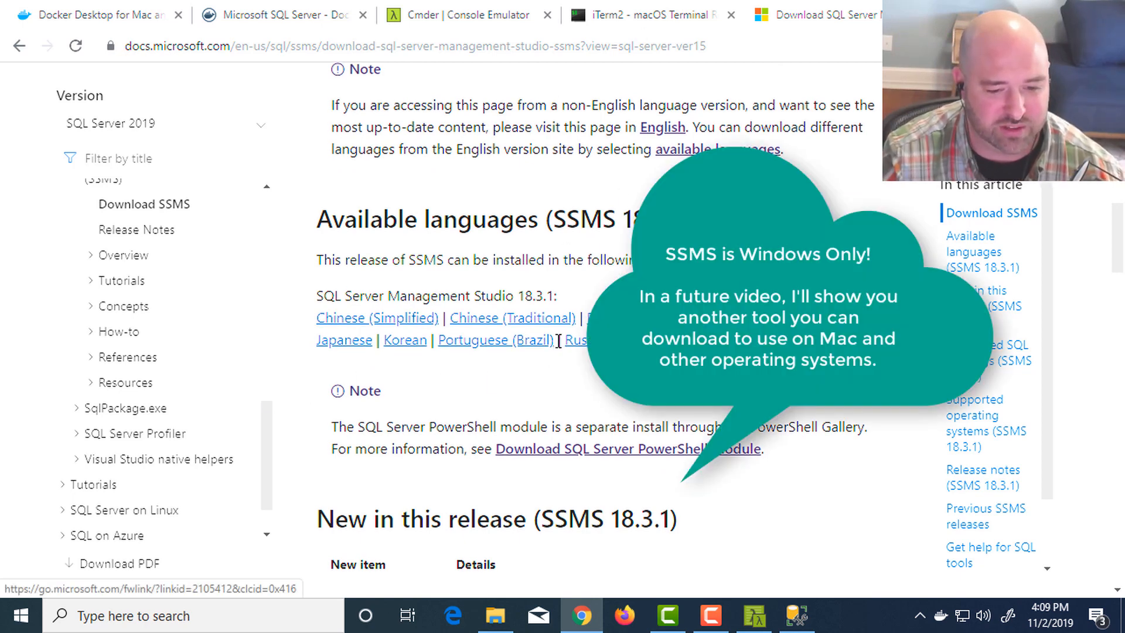
scroll(557, 347, "down", 1)
scroll(557, 343, "down", 3)
scroll(516, 351, "up", 5)
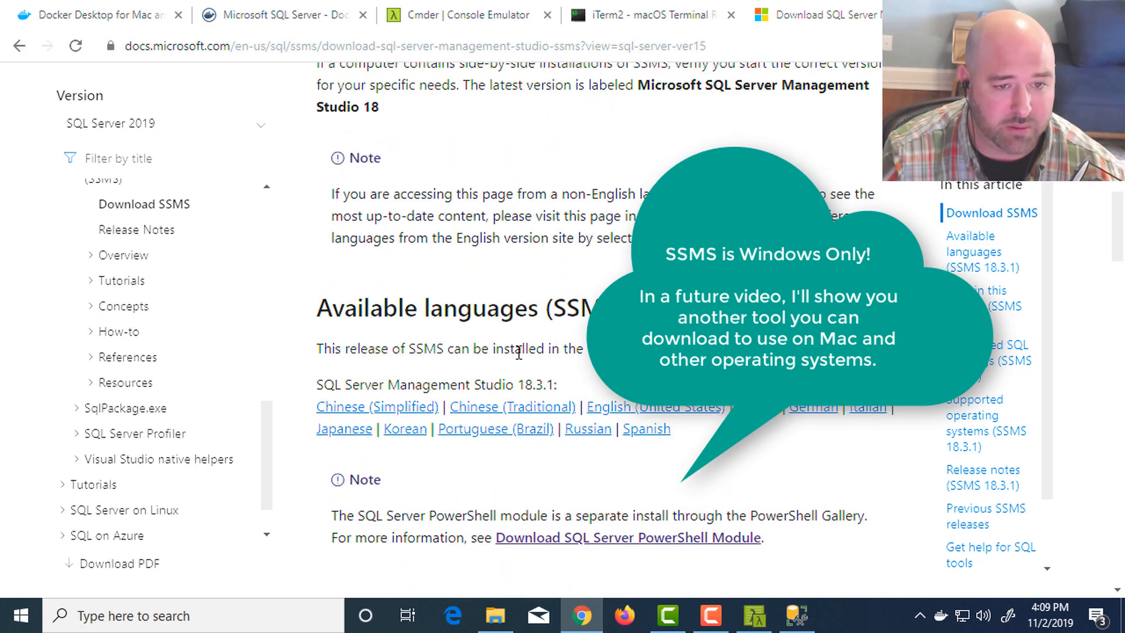
- Switch to SQL Server Management Studio, view the Database Engine connection settings, and dismiss the dialog without connecting
key("alt+Tab")
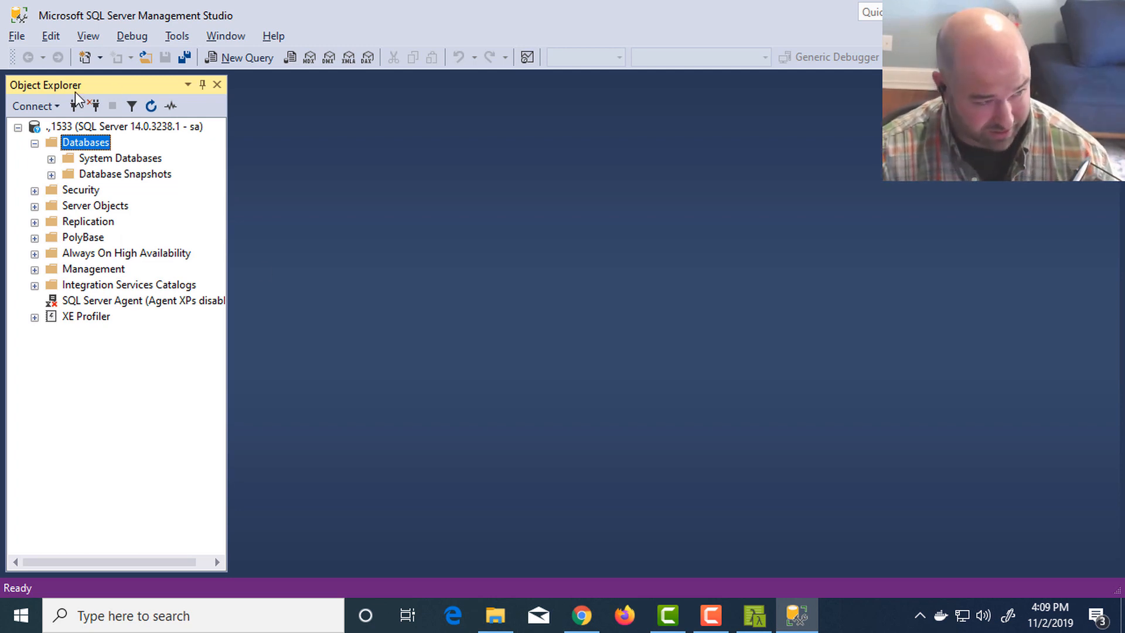
left_click(47, 104)
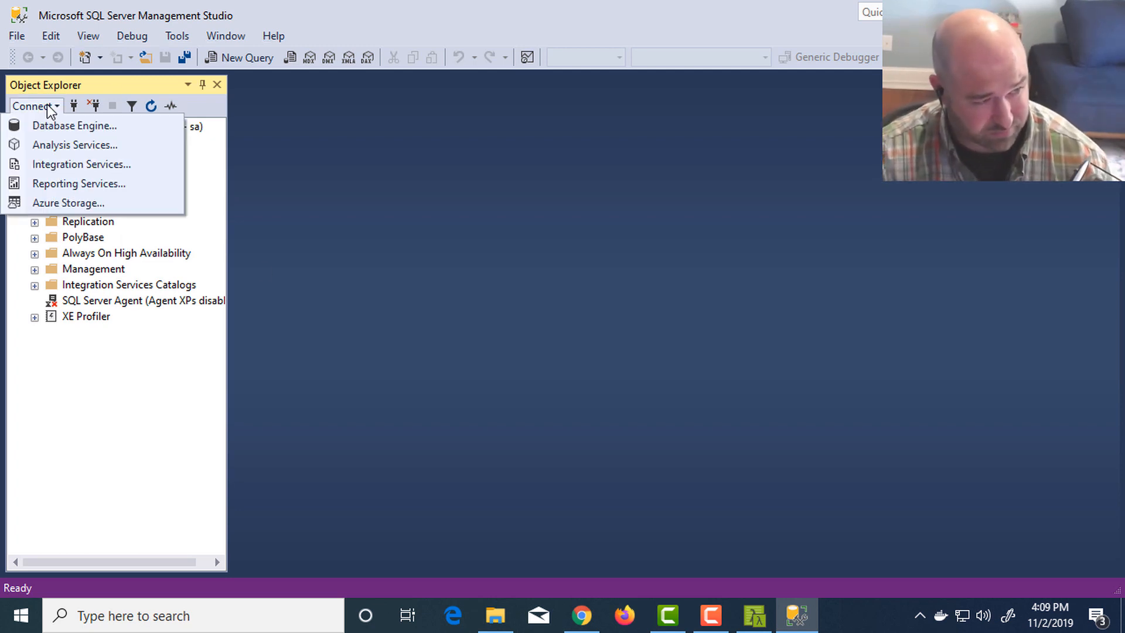
left_click(97, 131)
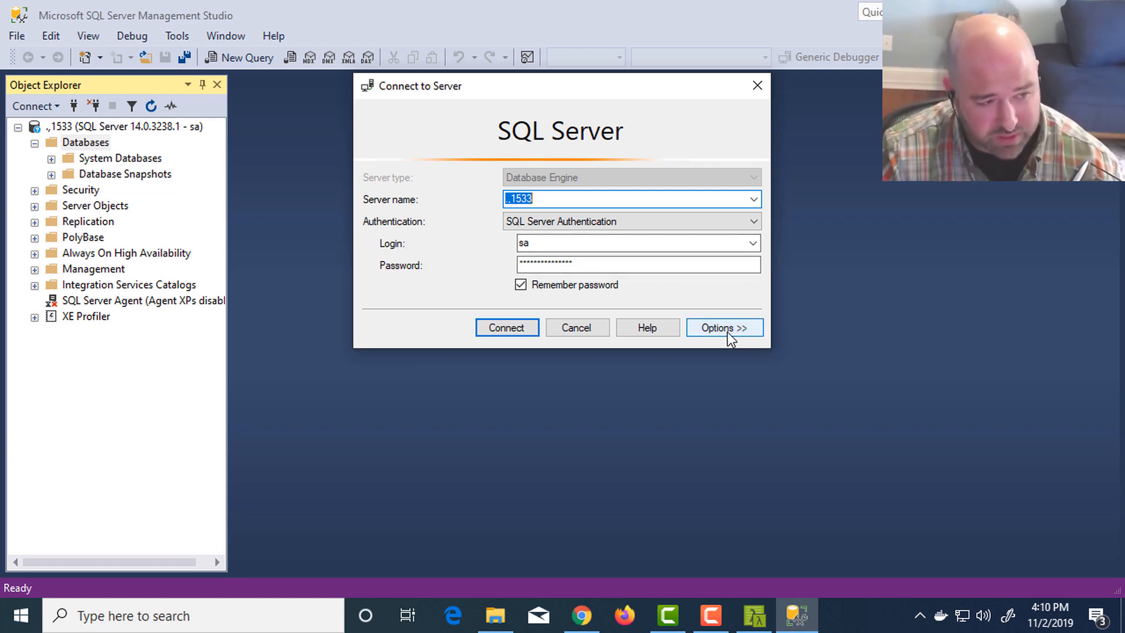
left_click(586, 332)
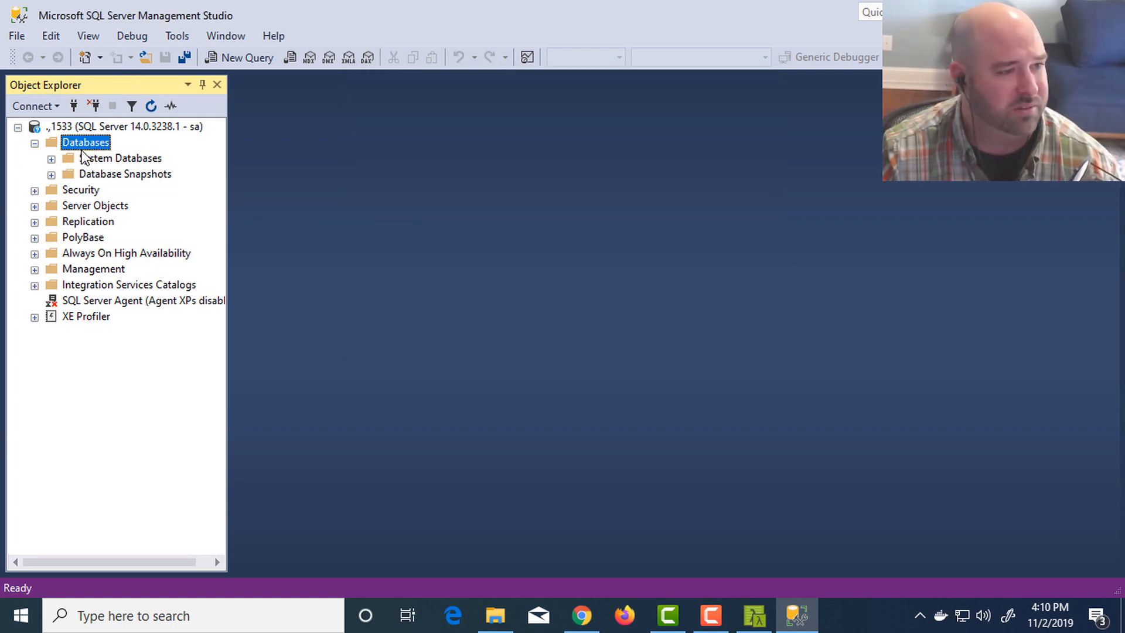
- Open a new query on TestDatabase and write a CREATE TABLE dbo.SuperImportantTable statement with an empty column list
double_click(111, 190)
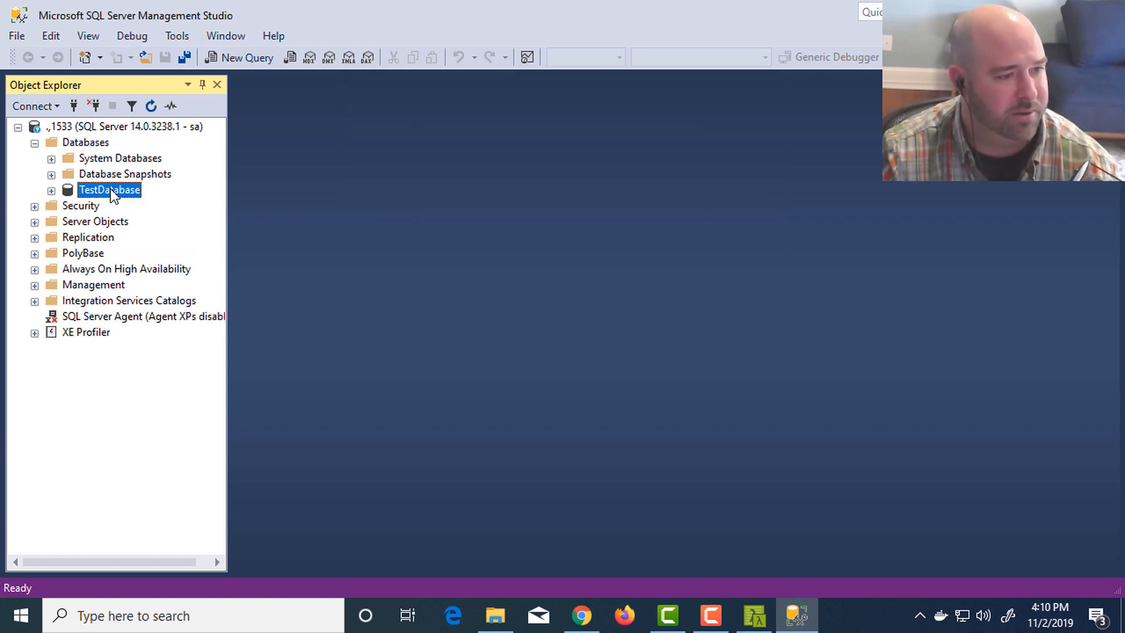
key("ctrl+n")
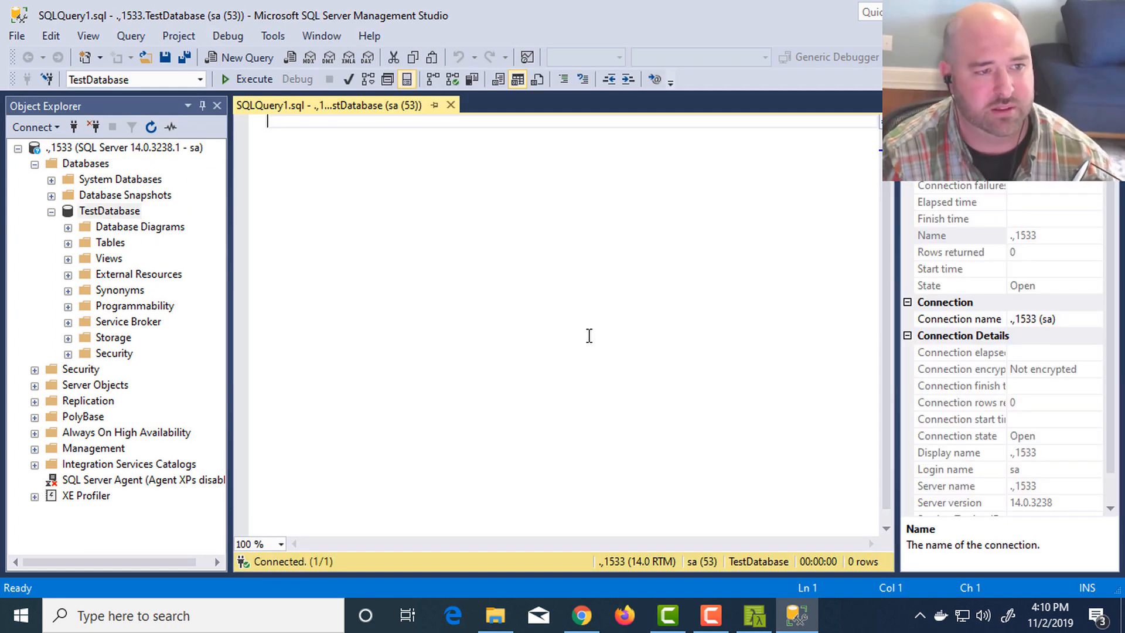
type("CREATE ")
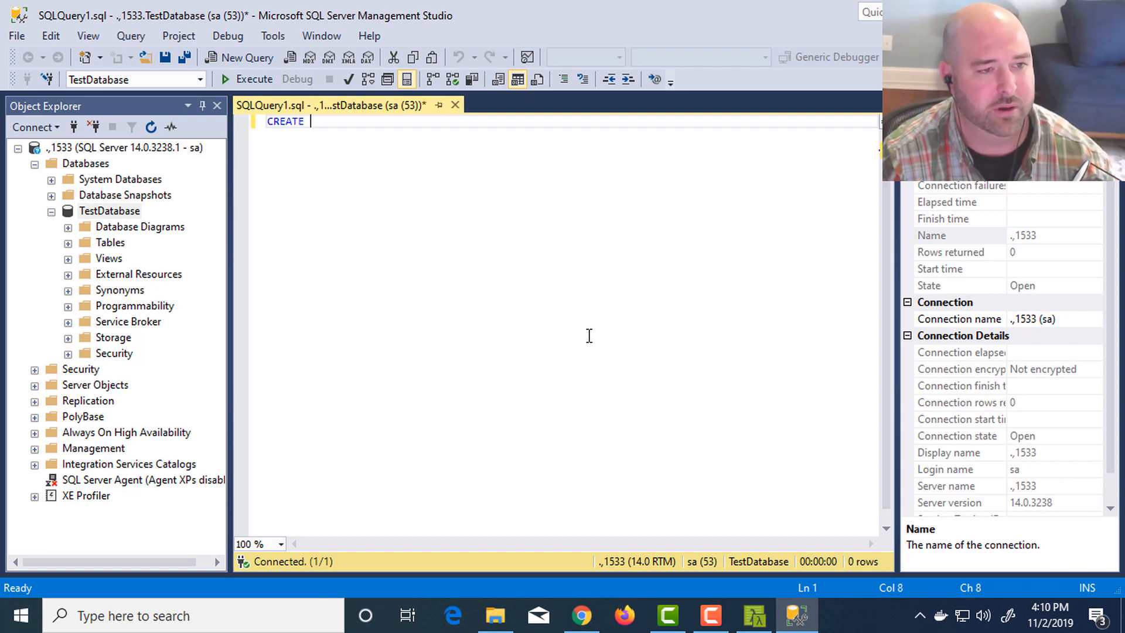
type("TABLE dbo.")
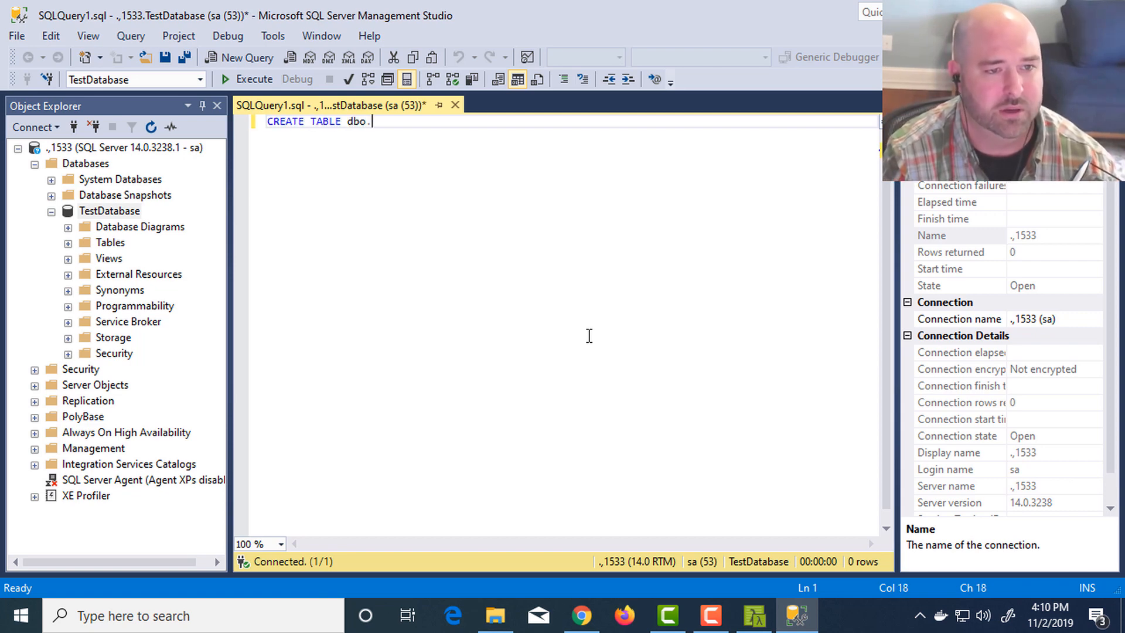
type("Super")
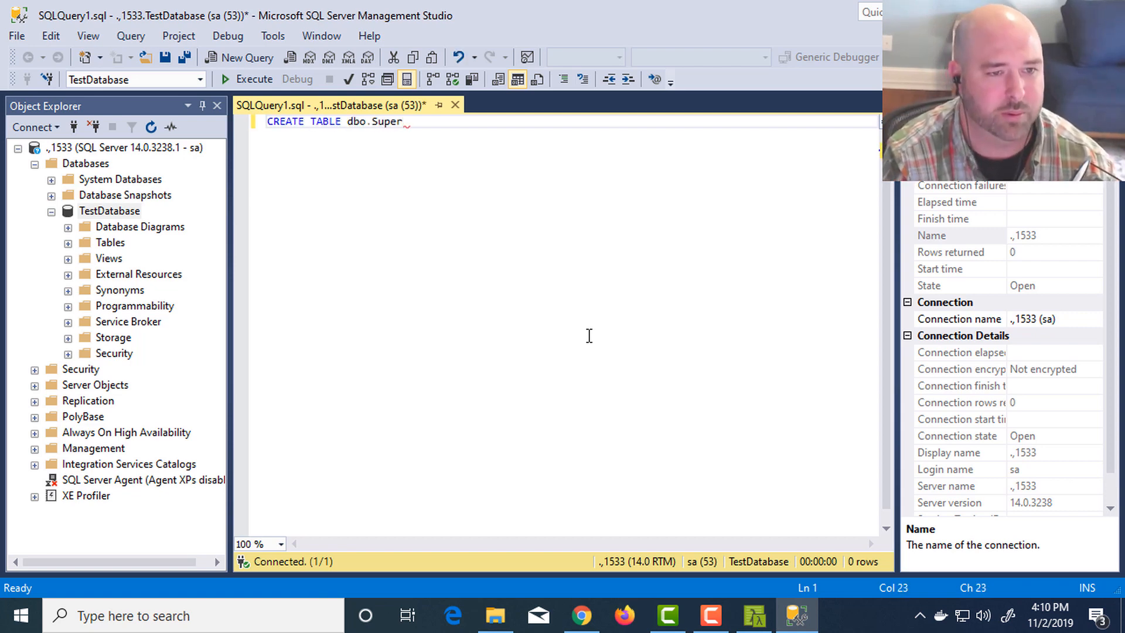
type("ImportantTable")
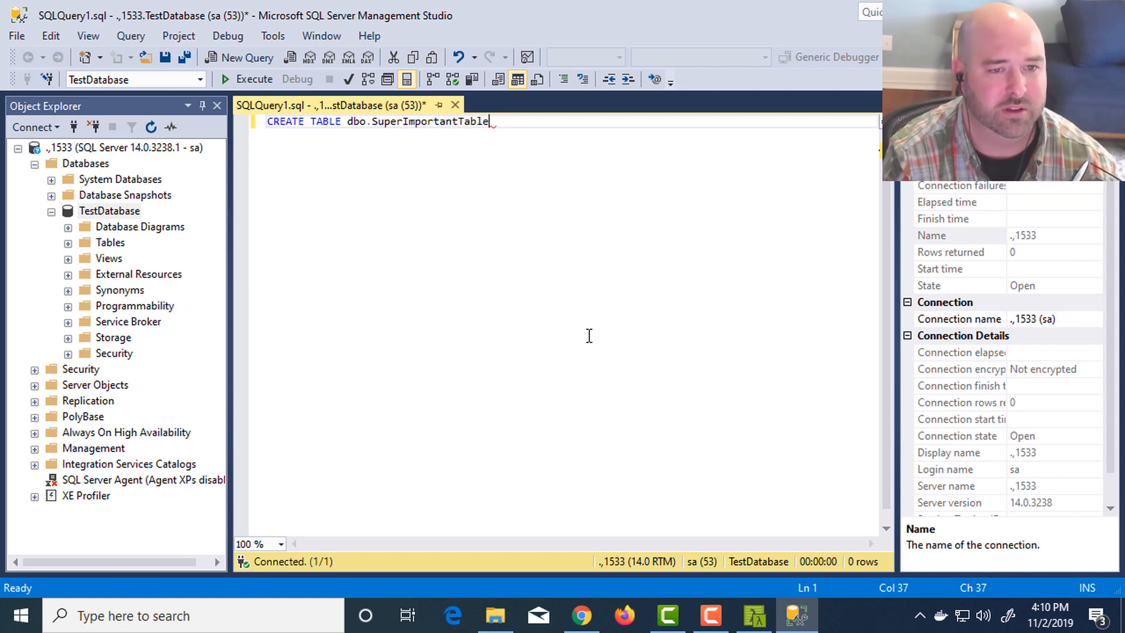
type(" (")
key("Return")
type(")")
key("Left")
key("Return")
key("Up")
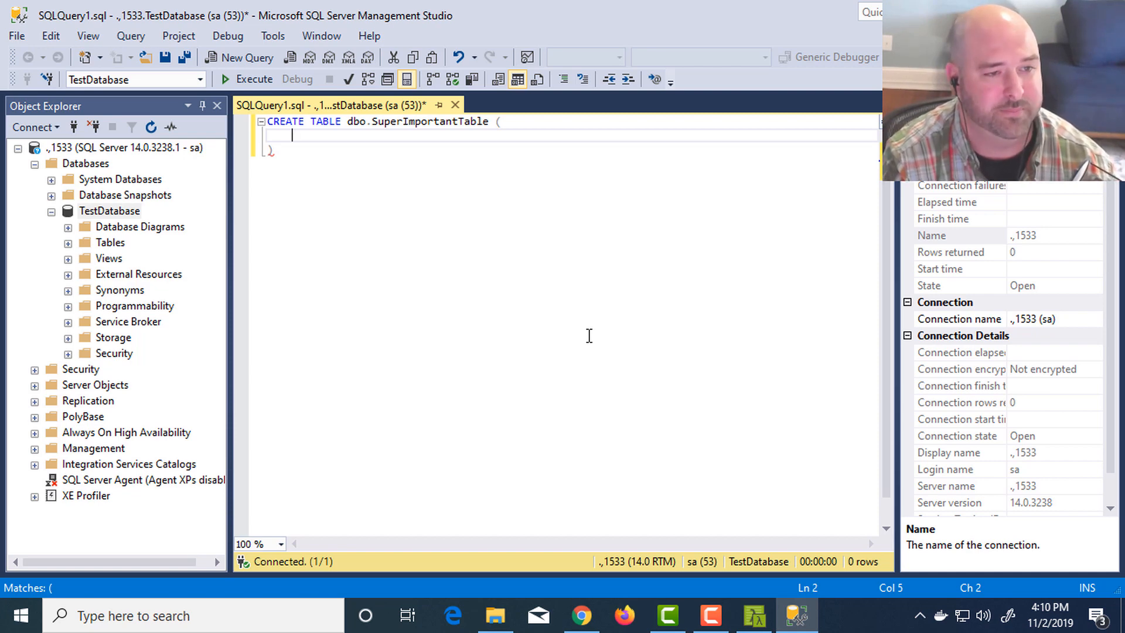
- Rename the table in the CREATE TABLE statement to Users
key("Up")
key("ctrl+shift+Right")
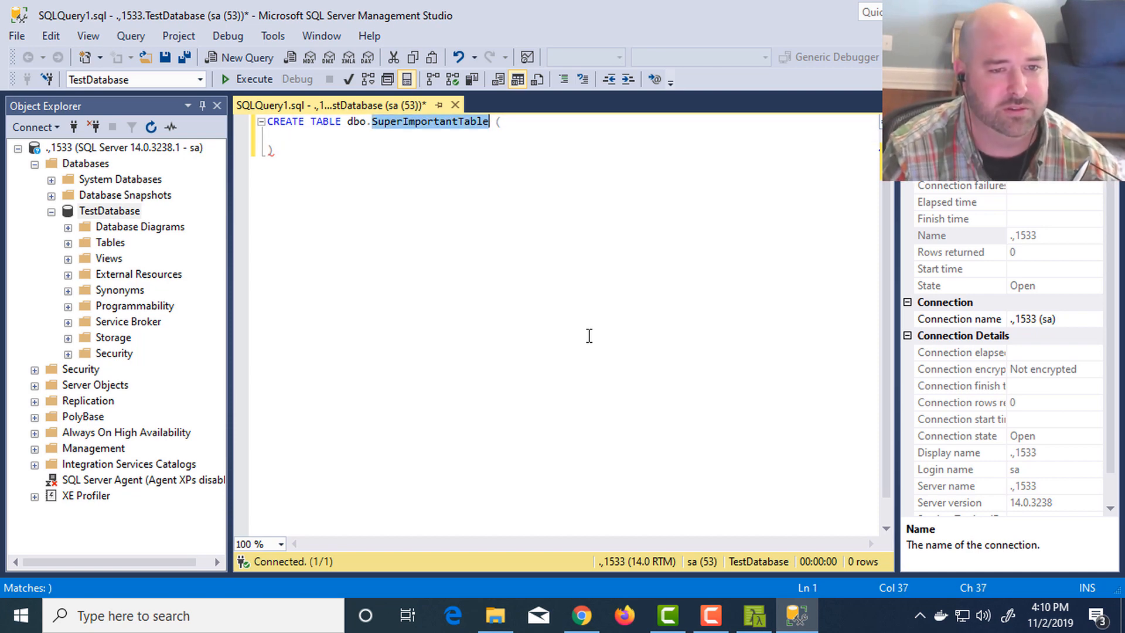
type("Users")
key("Down")
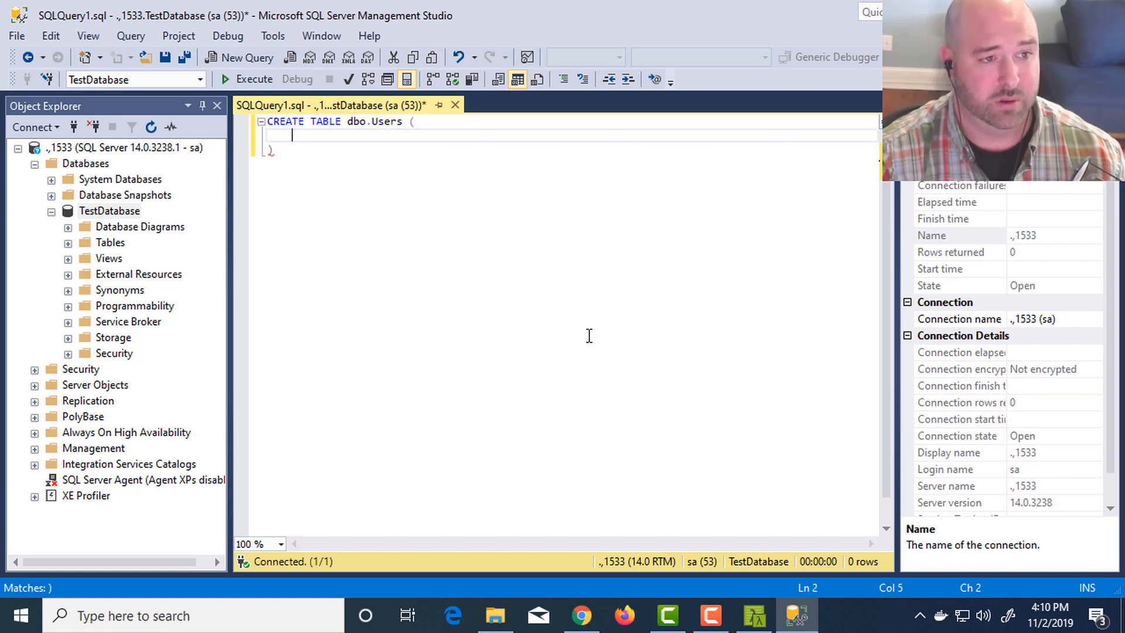
- Define the columns FirstName VARCHAR(100) NOT NULL and LastName VARCHAR(200) NOT NULL, and execute the CREATE TABLE statement
type("FirstName VAR")
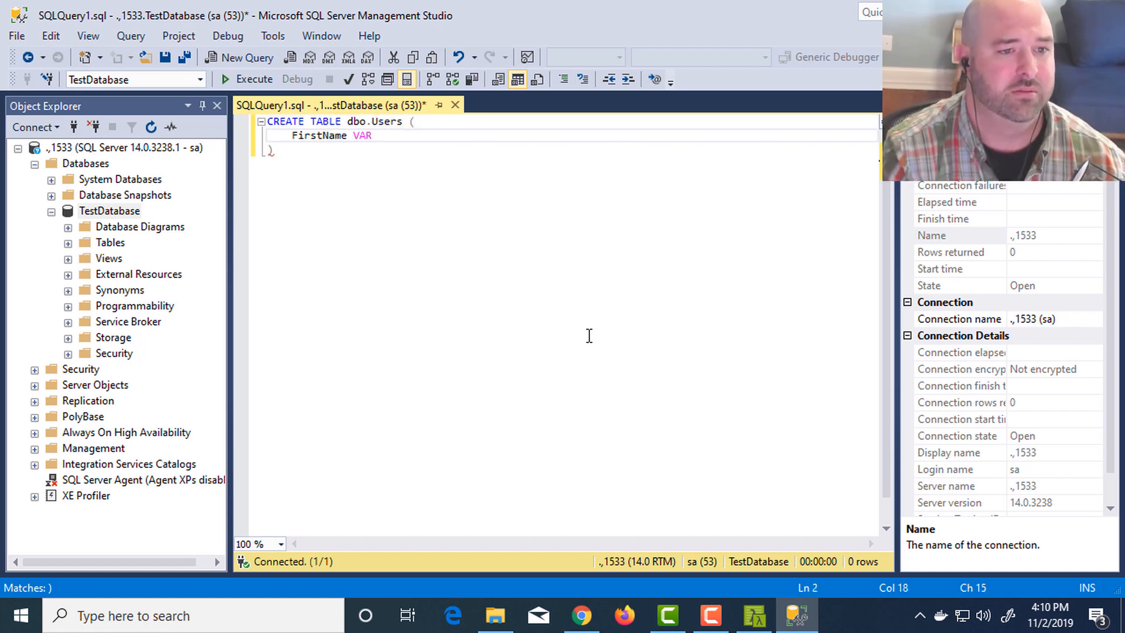
type("CHAR(100) NOT NU")
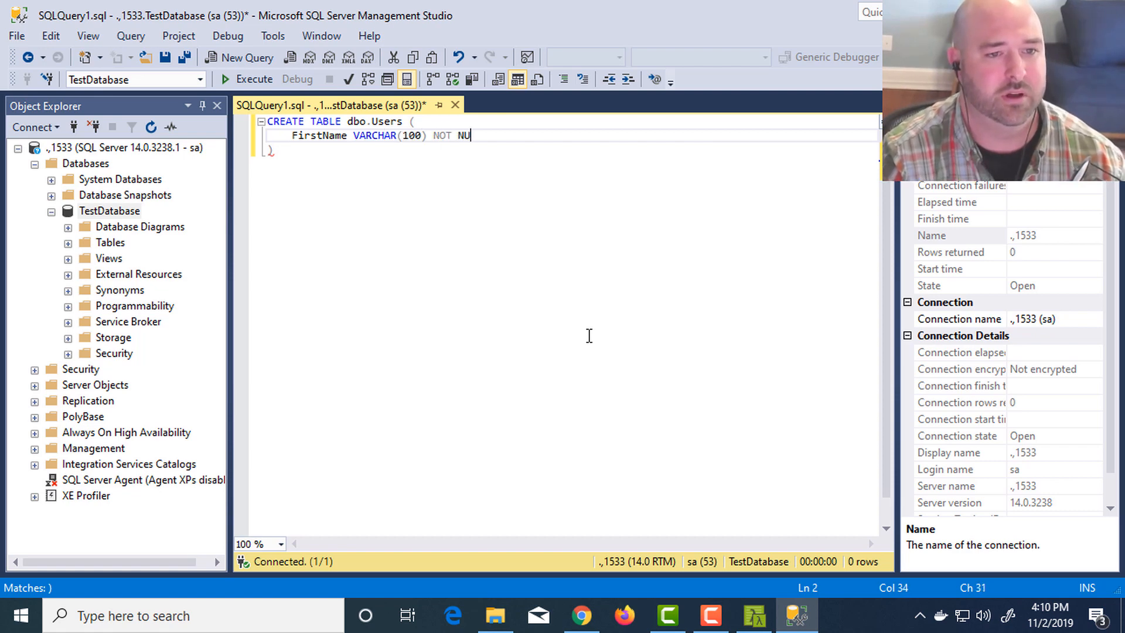
type("LL,")
key("Return")
type("LastNa")
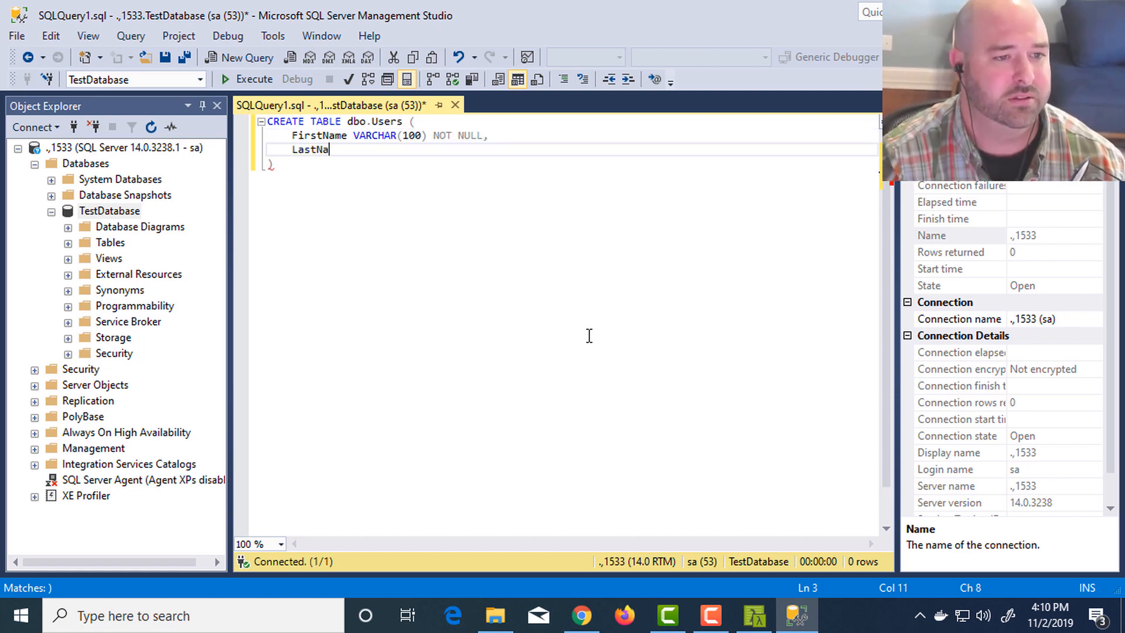
type("me VARCHAR(")
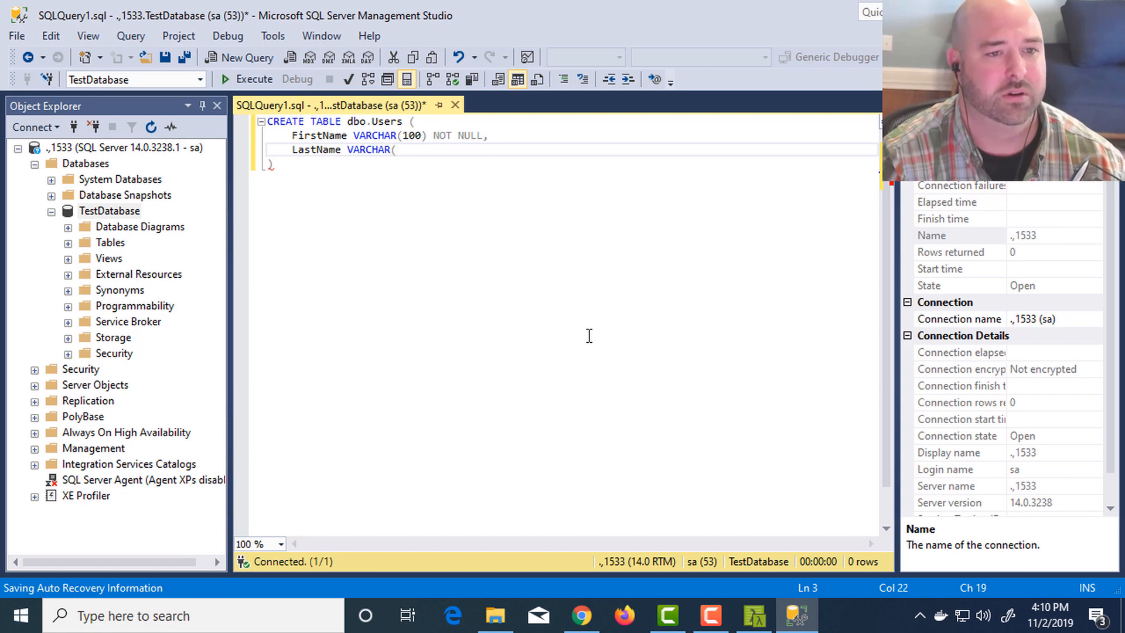
type("200) NOT NULL")
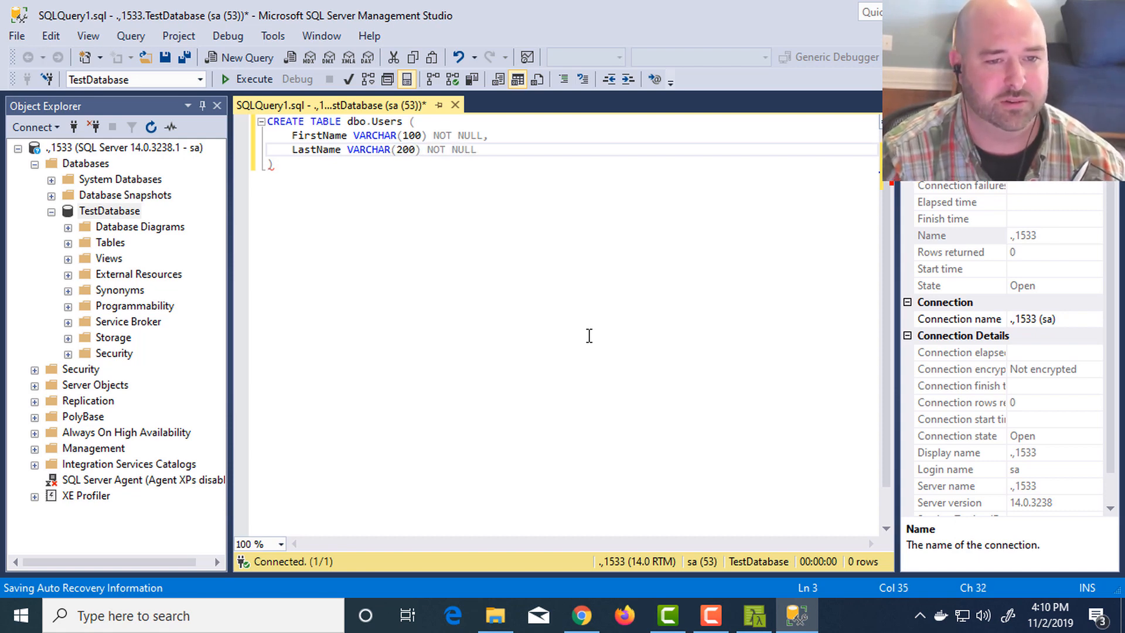
key("Down")
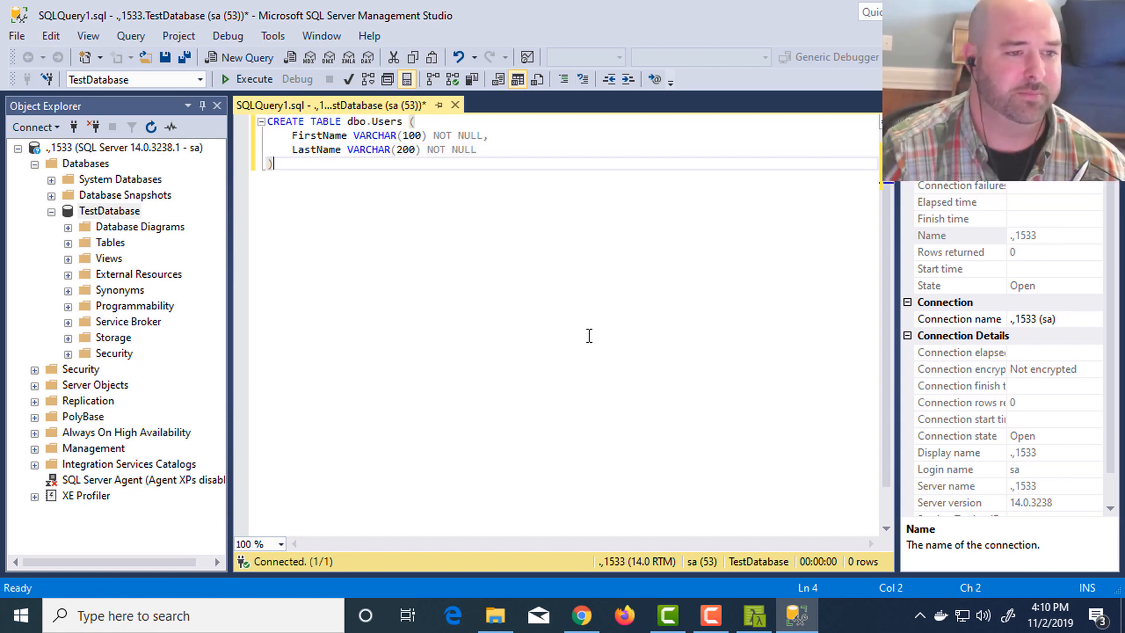
key("F5")
- Below the table definition, write a DELETE FROM Users statement filtered by a specific LastName value, and execute only that statement
key("Return")
key("Return")
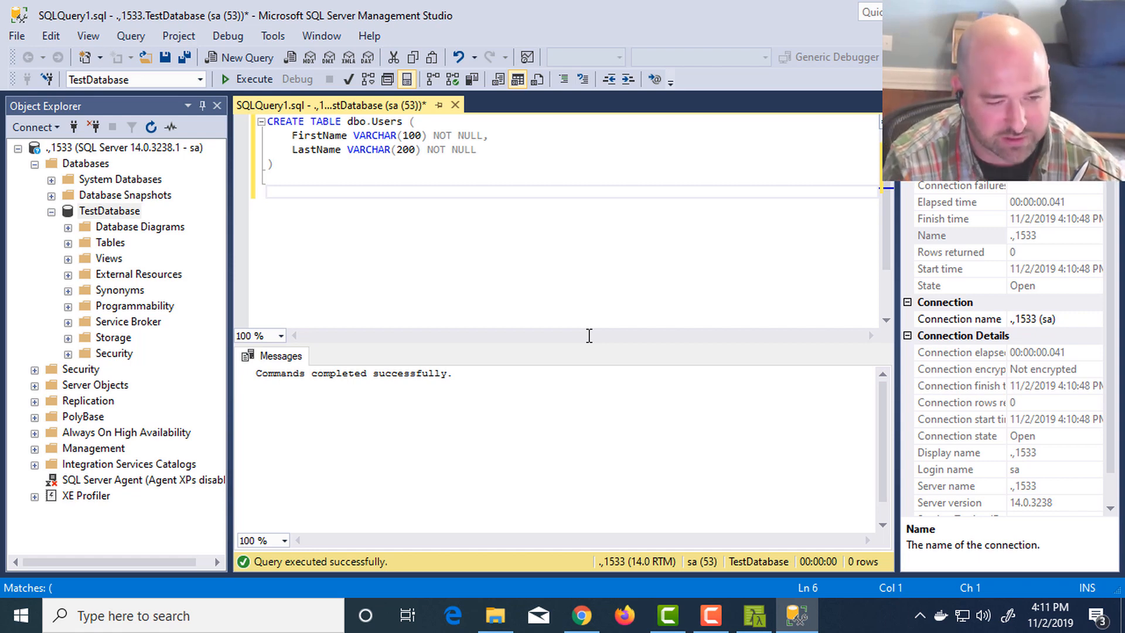
type("DELETE FROM ")
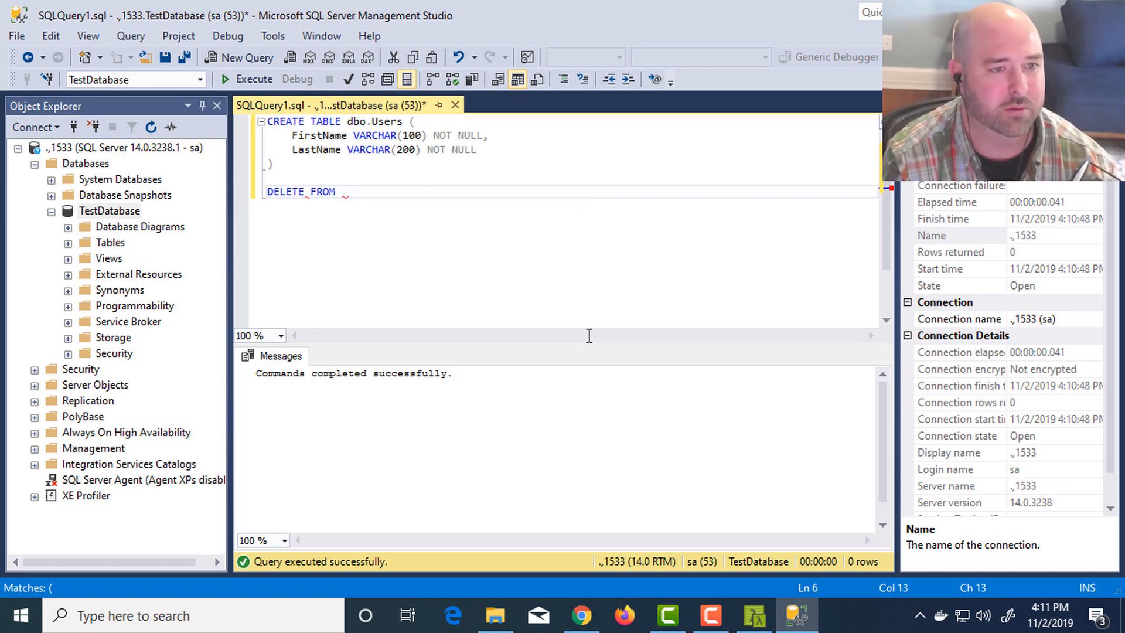
type("Users WHERE L")
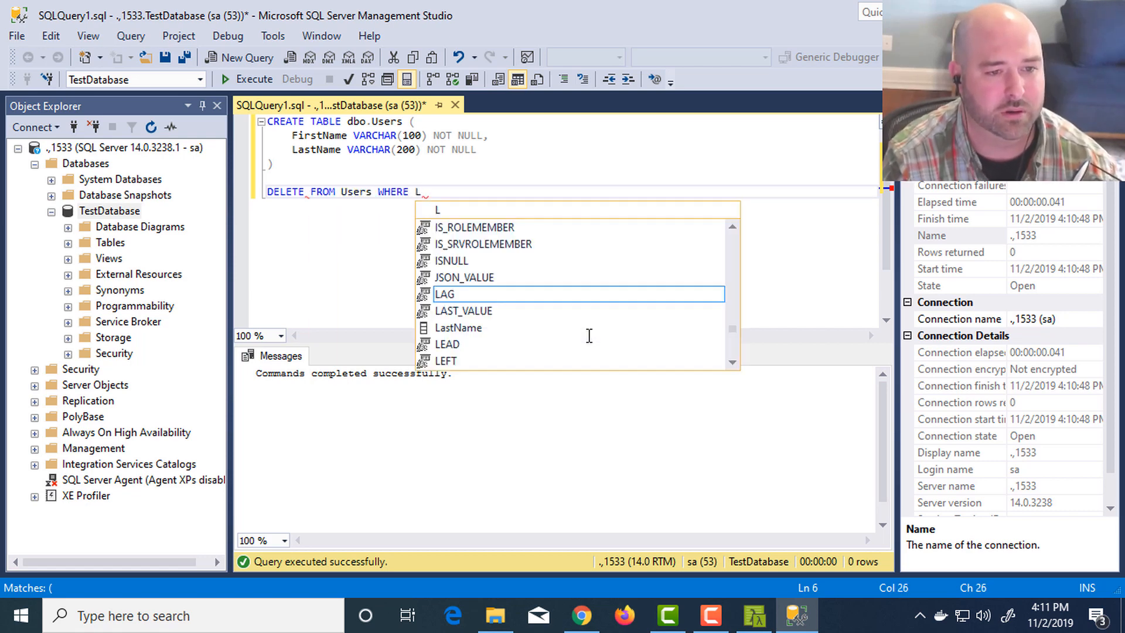
type("astName = 'Underwood'")
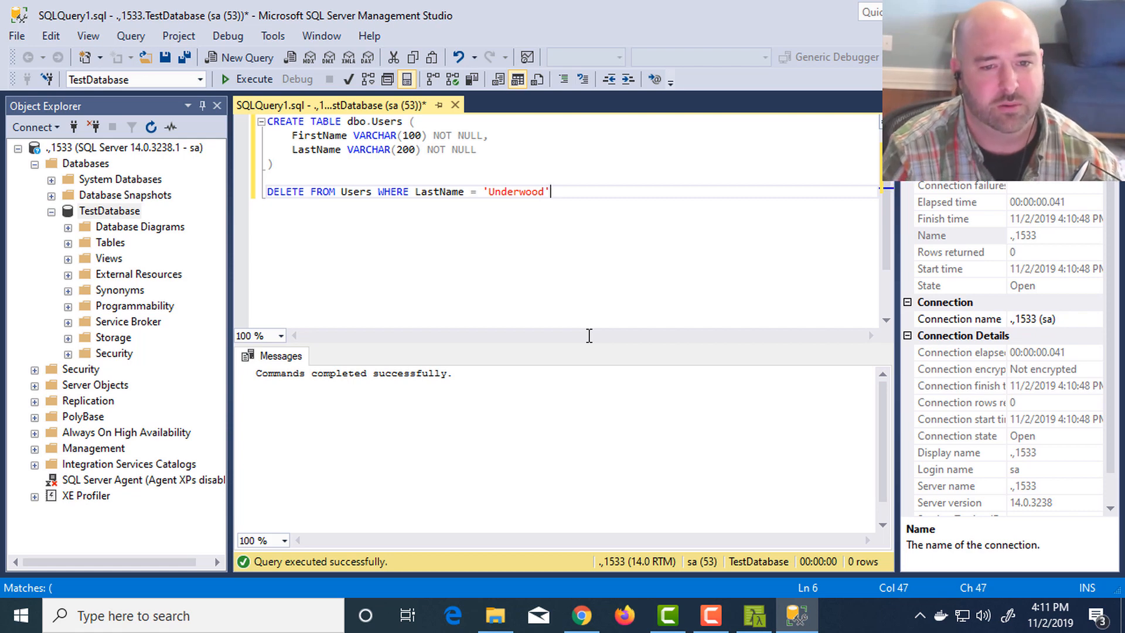
key("shift+Home")
key("F5")
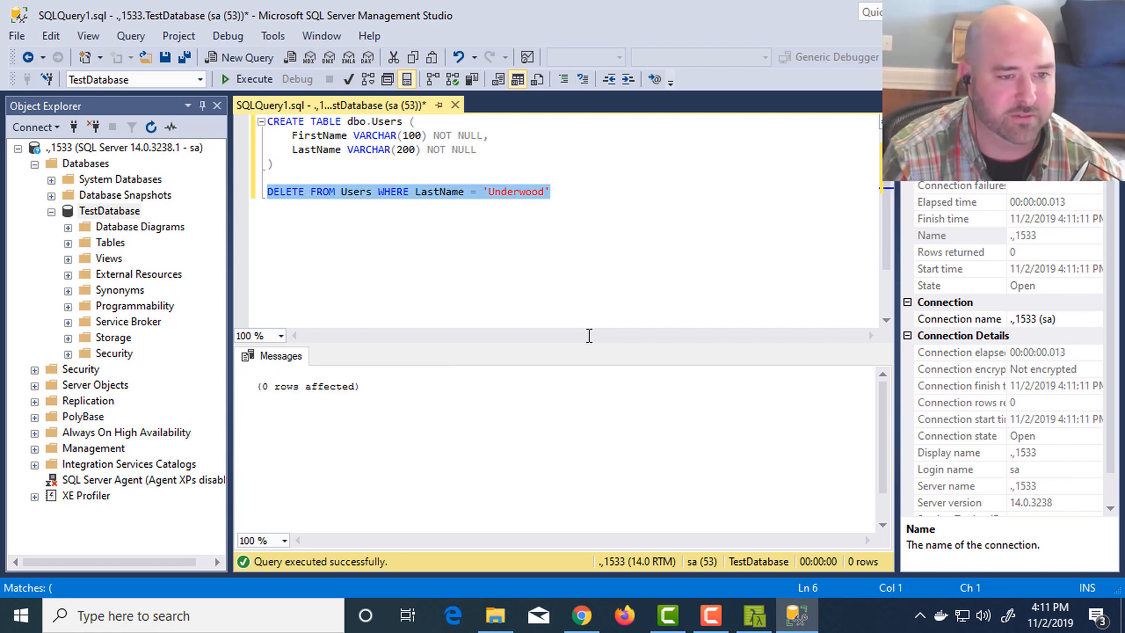
- Add two blank lines above the DELETE statement and place the cursor in the gap below the table definition
key("Up")
key("Return")
key("Return")
key("Down")
key("Down")
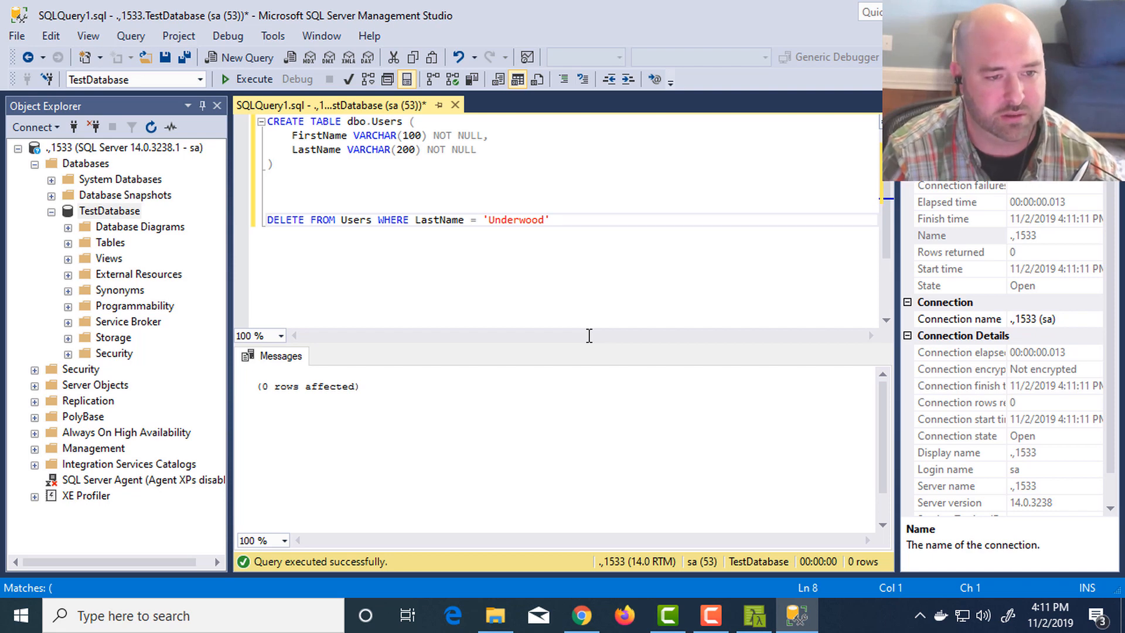
key("End")
key("Home")
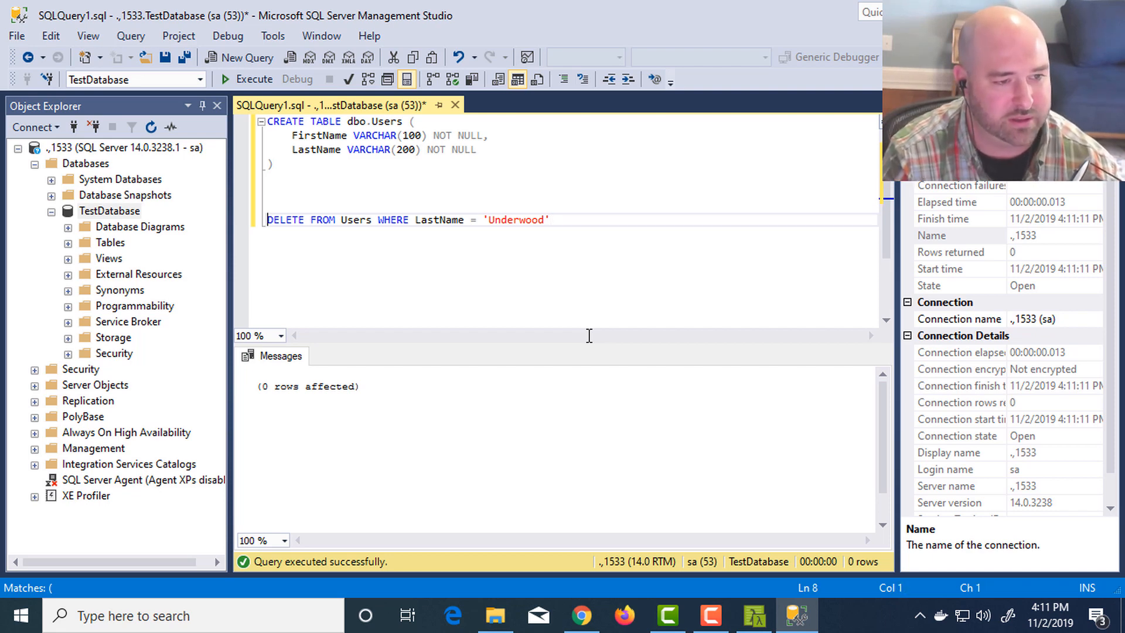
key("Up")
key("Up")
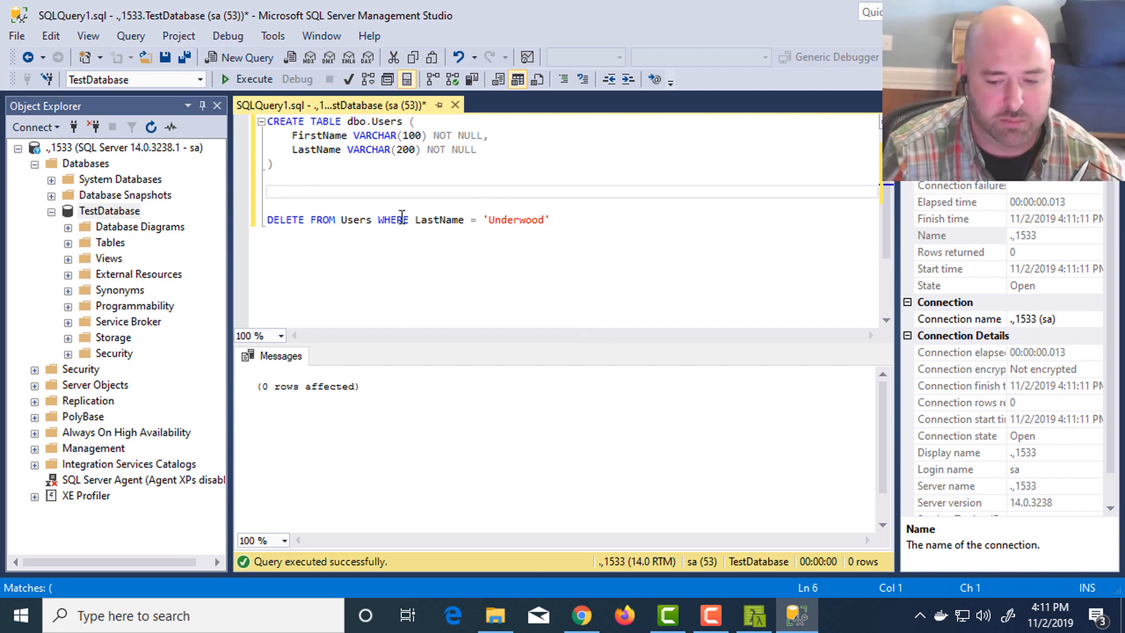
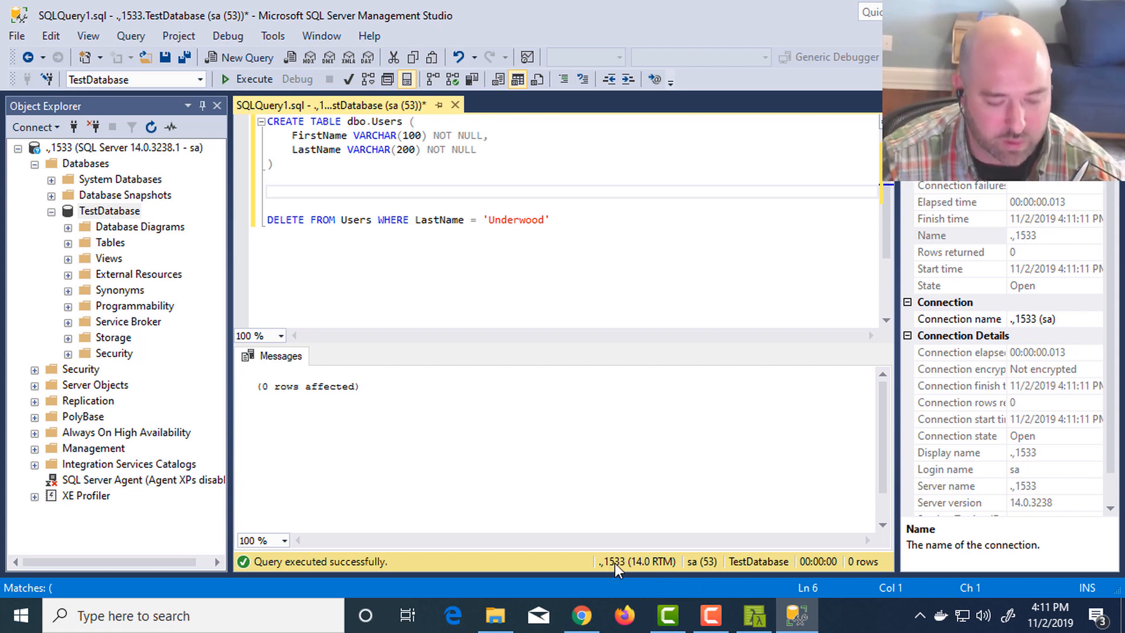
- Start a new Database Engine connection to .,1533 and enable a custom color in its connection properties
left_click(543, 205)
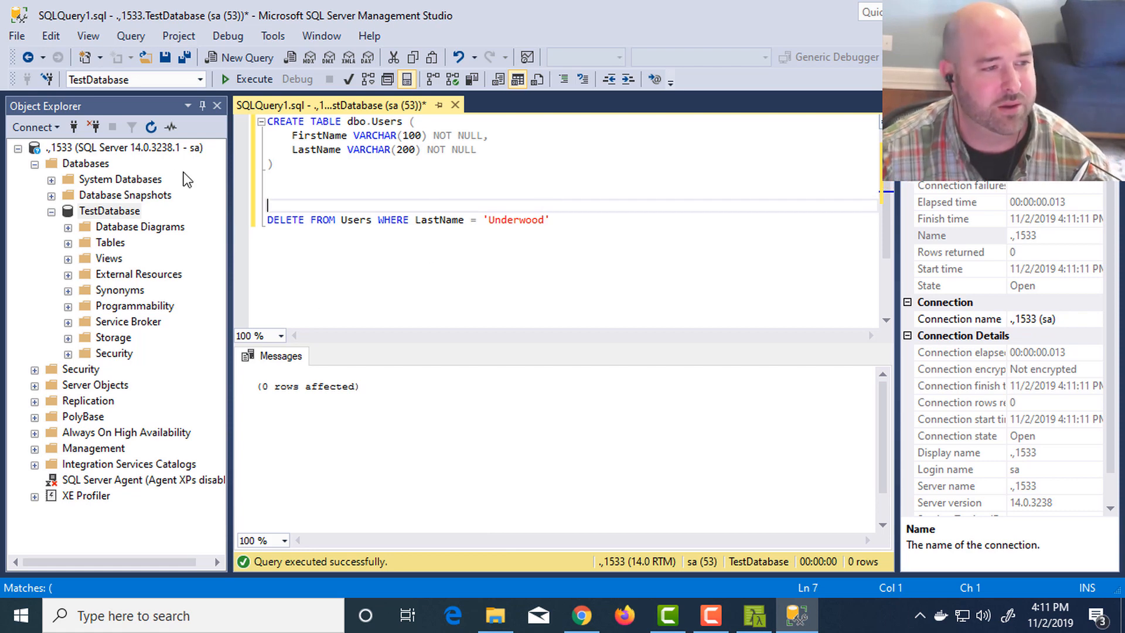
left_click(47, 124)
left_click(76, 145)
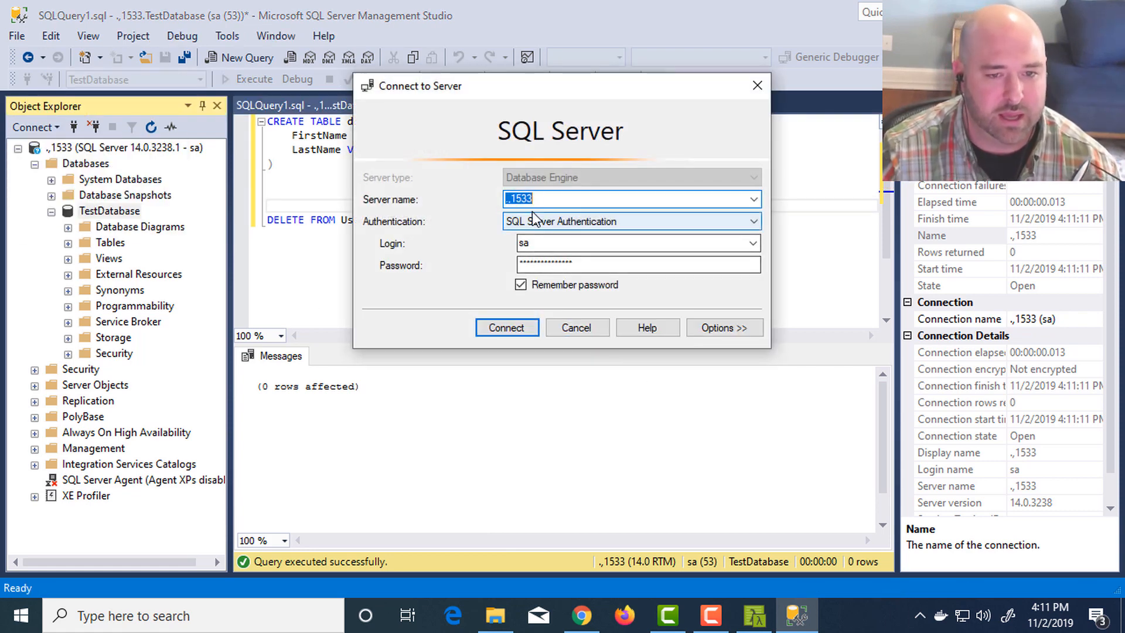
left_click(550, 202)
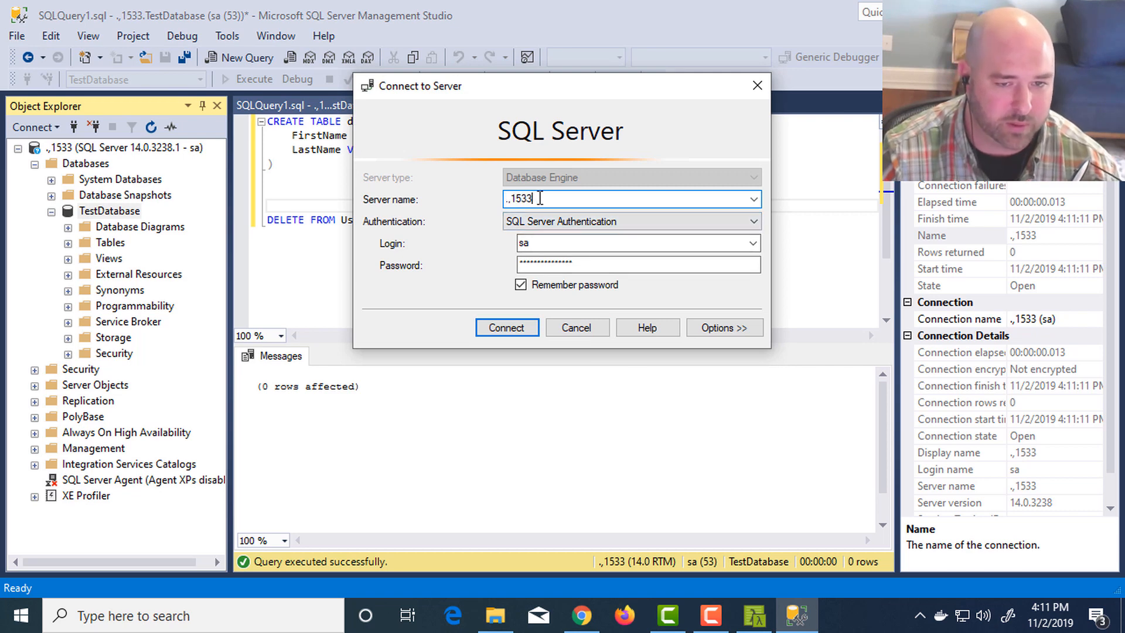
left_click_drag(540, 199, 485, 197)
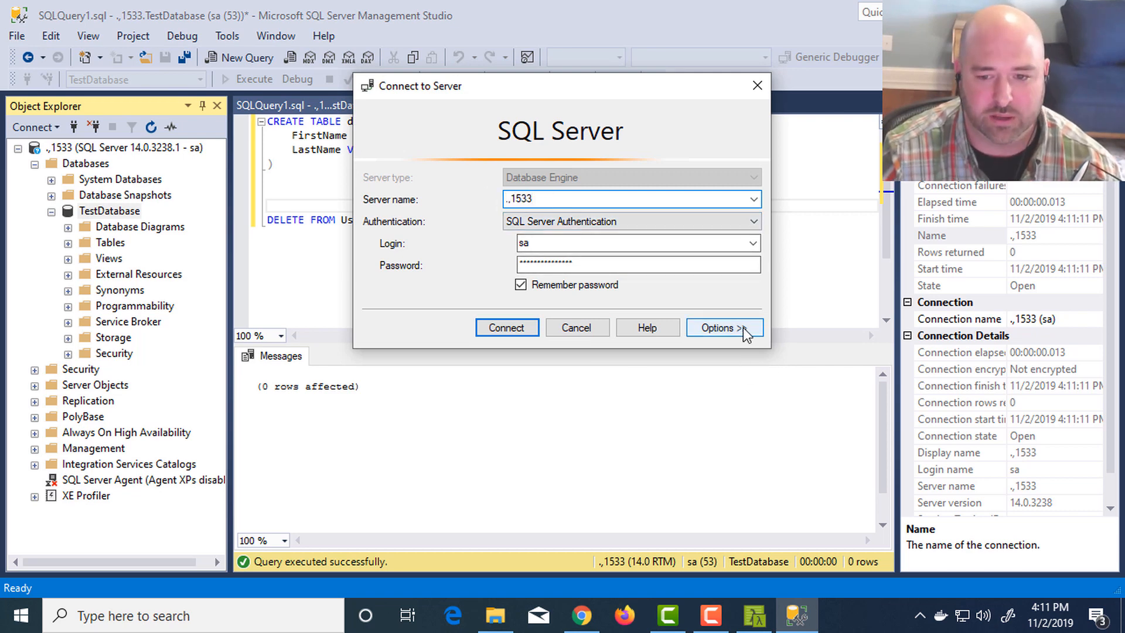
left_click(743, 328)
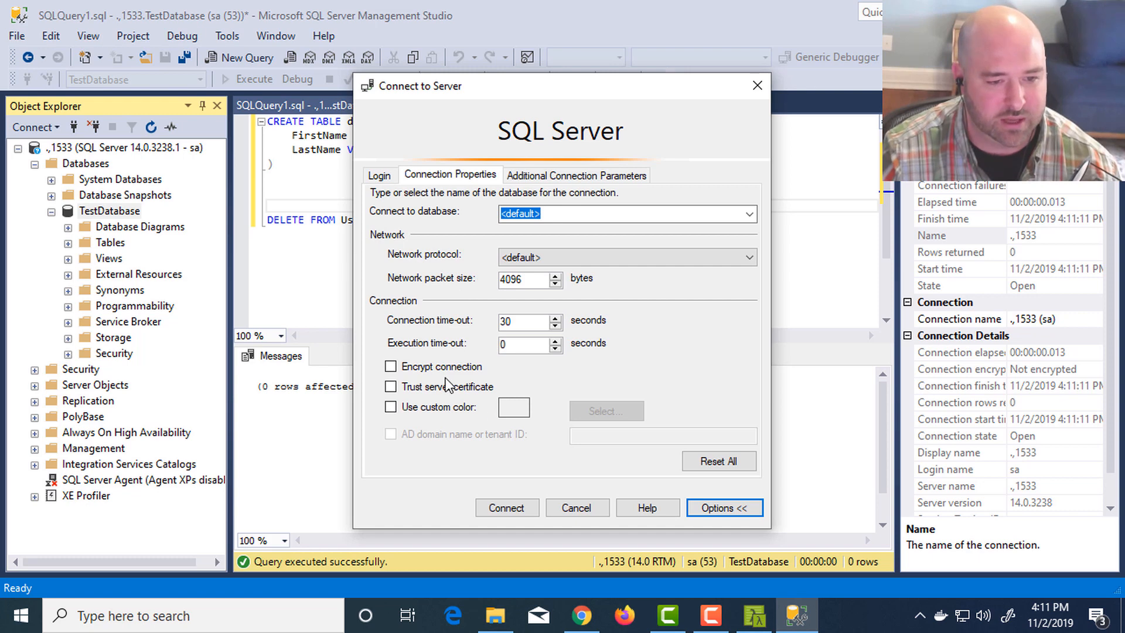
left_click(459, 410)
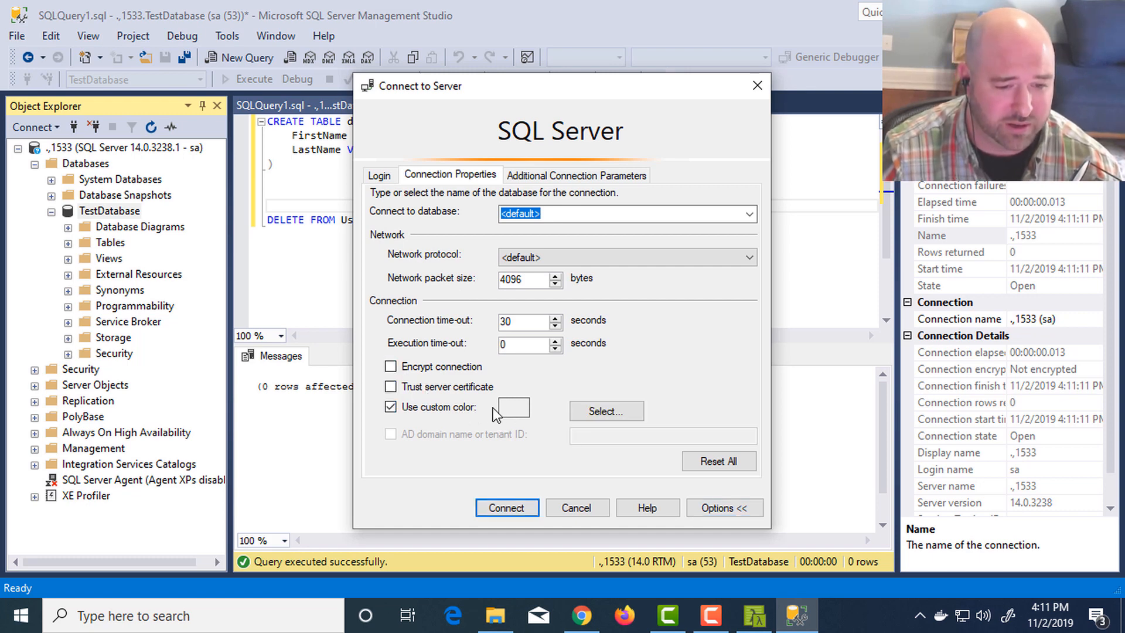
- Set the custom connection color to light green (red 170, green 255, blue 170) and connect to .,1533
left_click(583, 412)
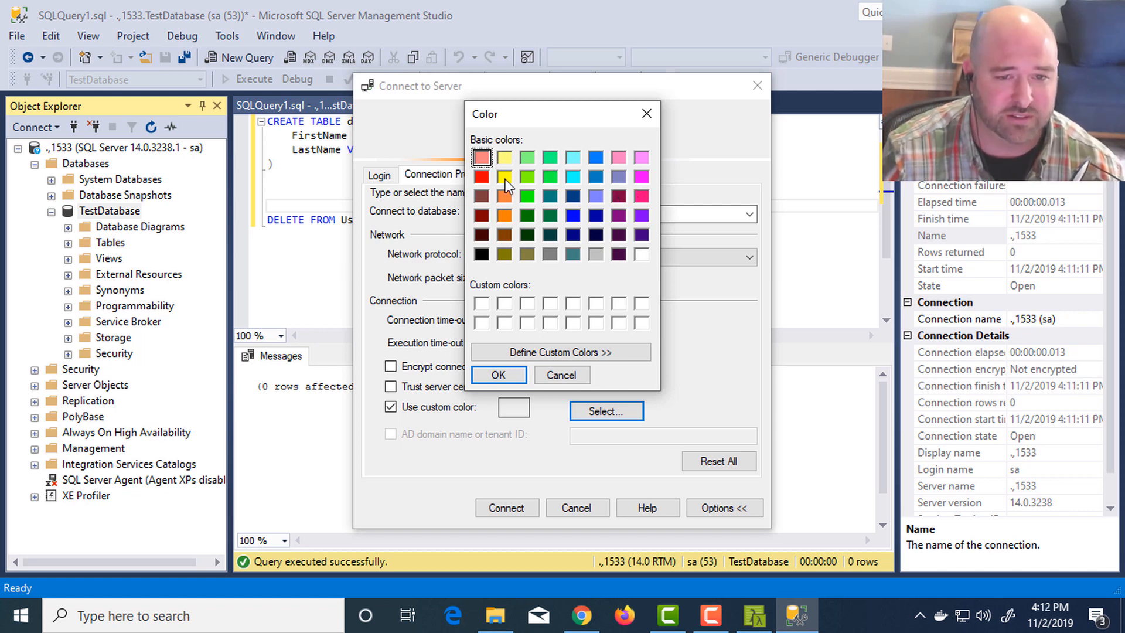
left_click(527, 157)
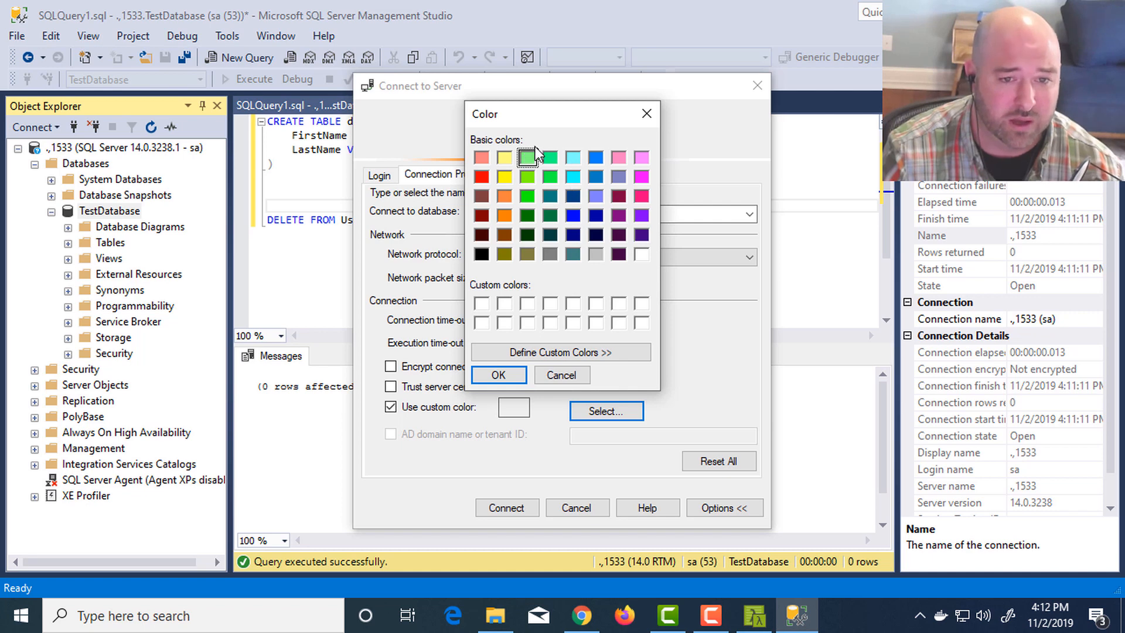
left_click(564, 353)
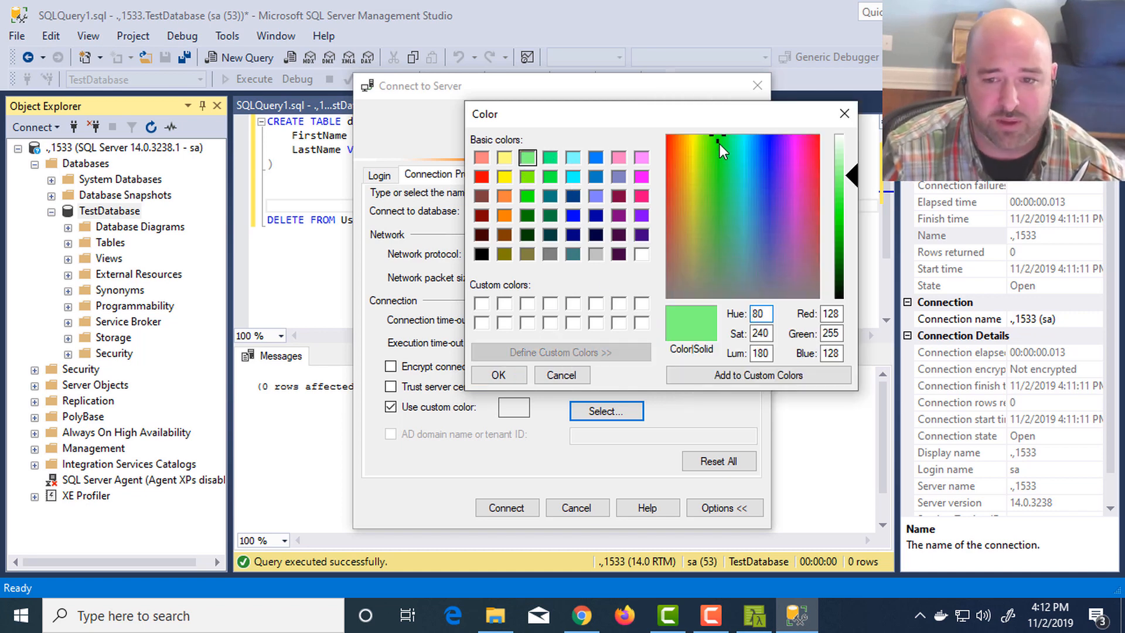
left_click_drag(837, 169, 844, 162)
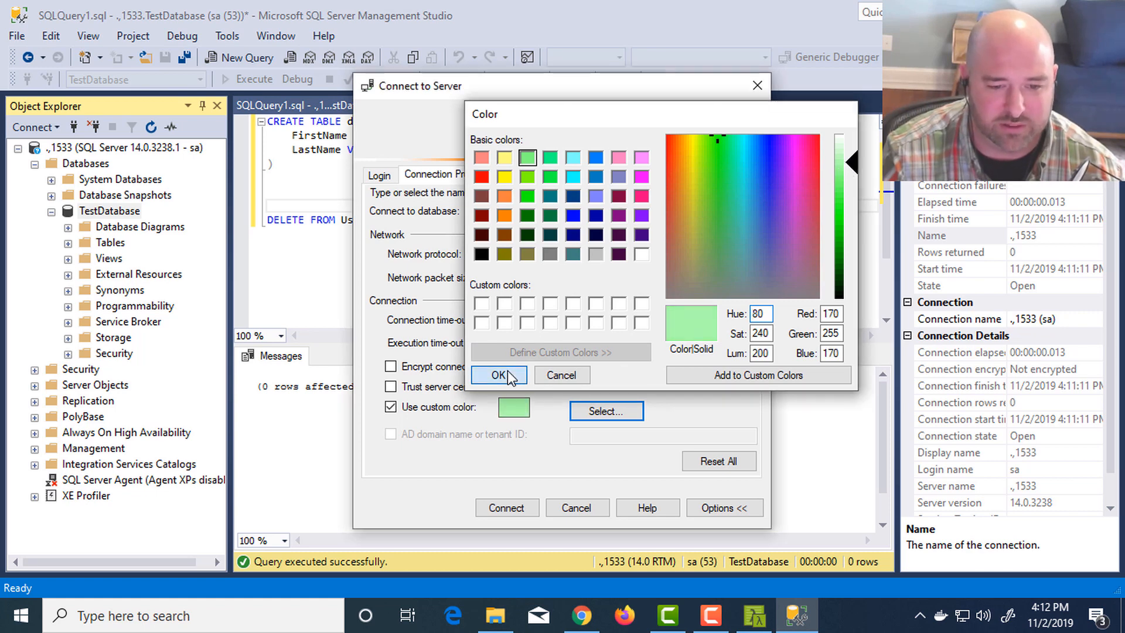
left_click(501, 374)
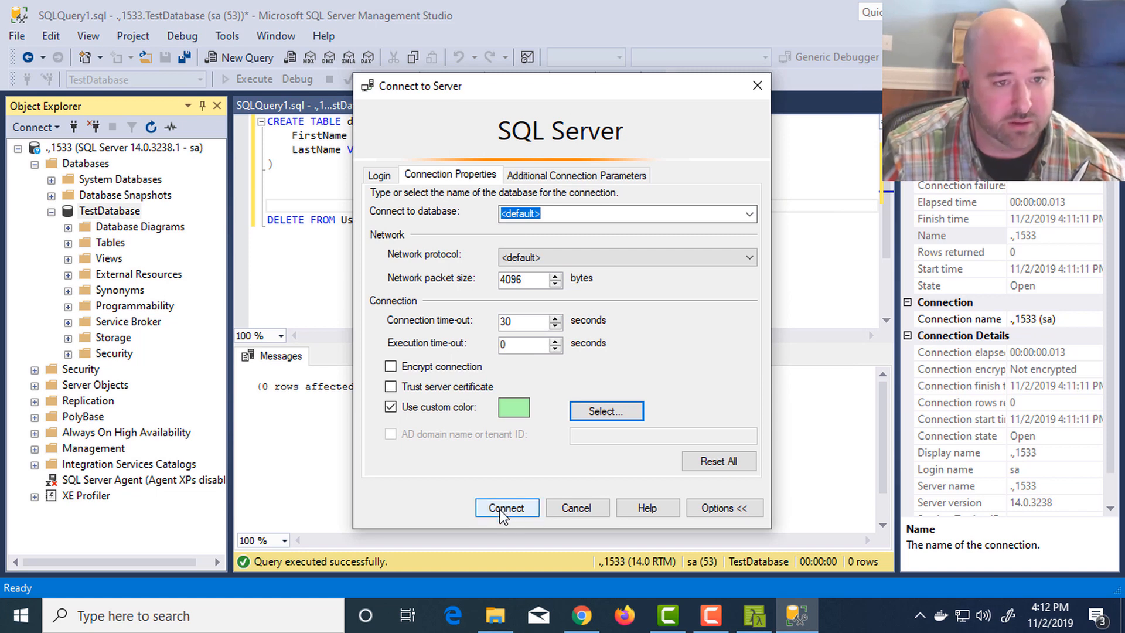
left_click(382, 175)
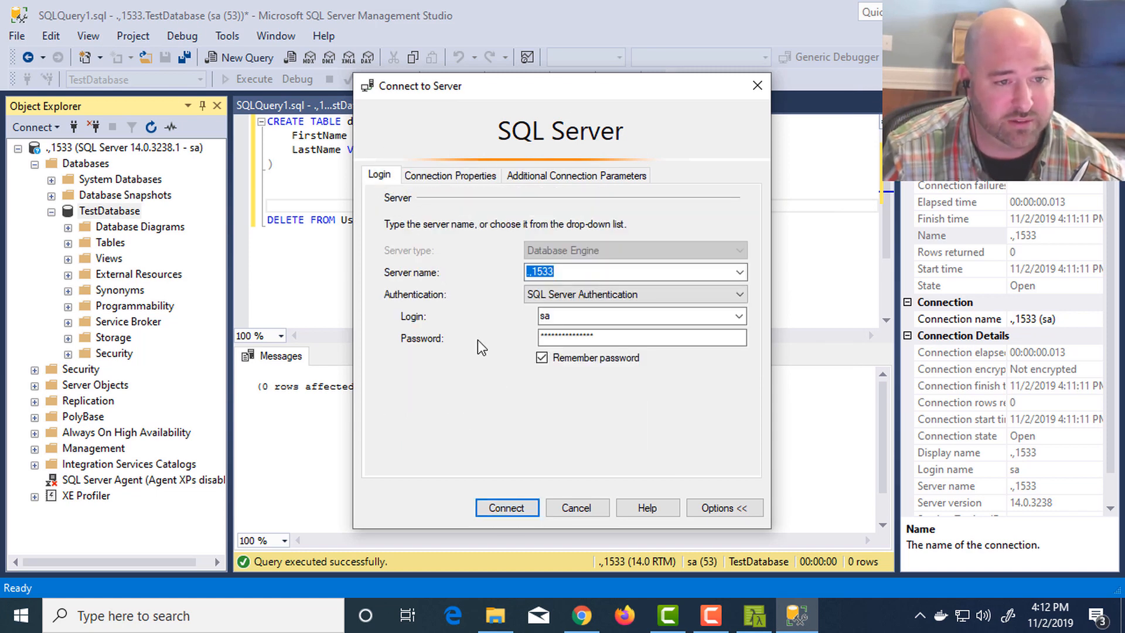
left_click(508, 508)
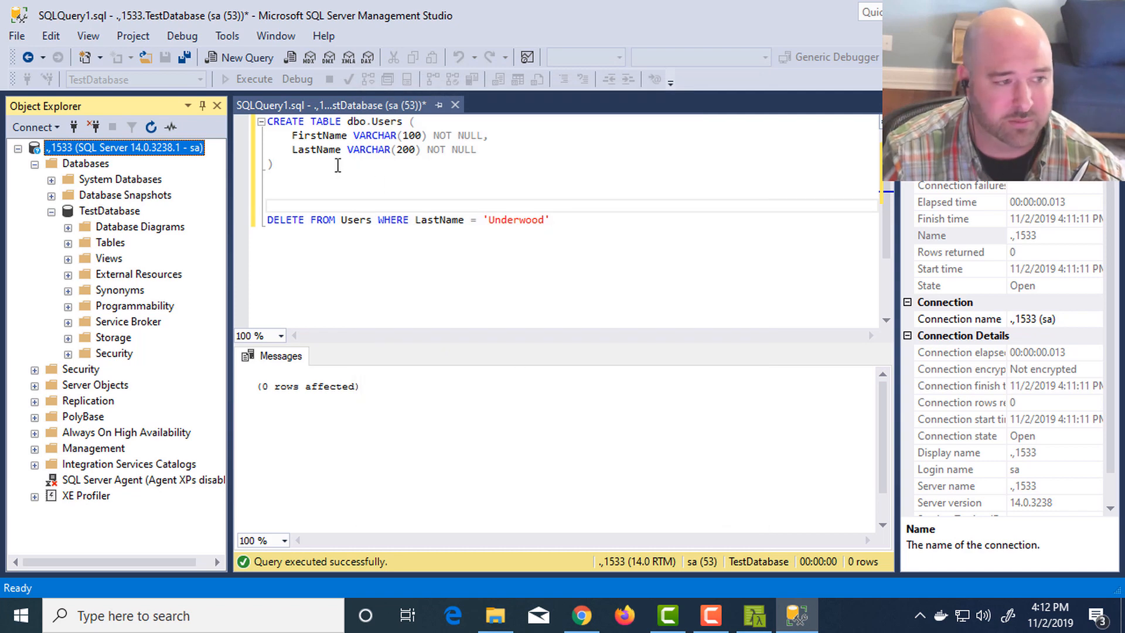
- Disconnect the .,1533 server from Object Explorer and reconnect to it as a Database Engine with the saved login
right_click(61, 146)
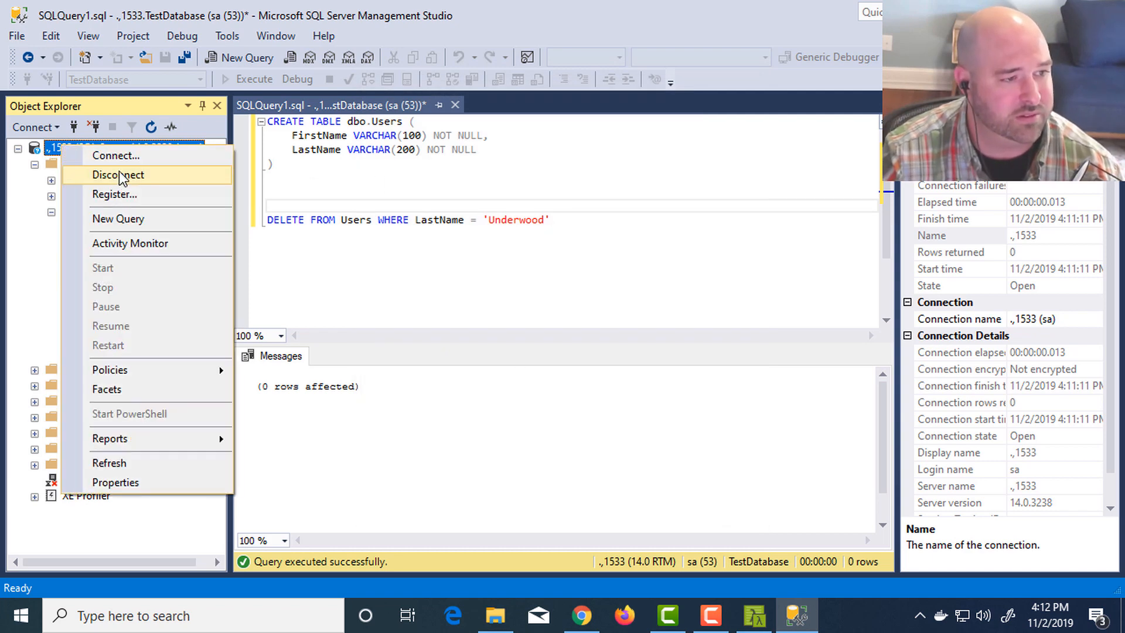
left_click(118, 171)
left_click(55, 129)
left_click(72, 147)
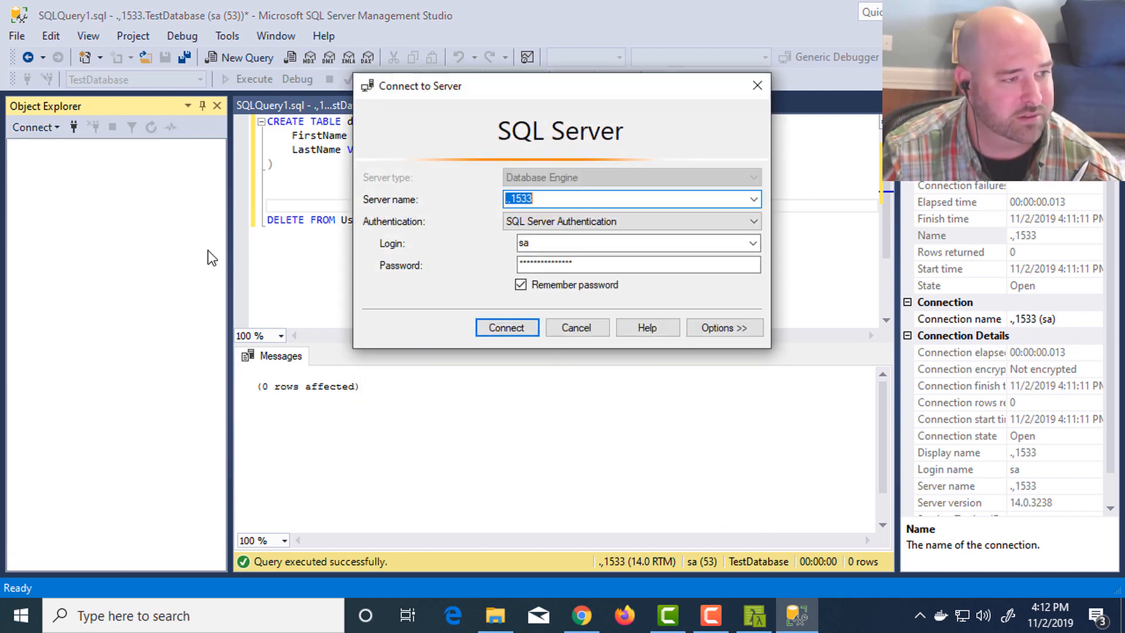
left_click(508, 329)
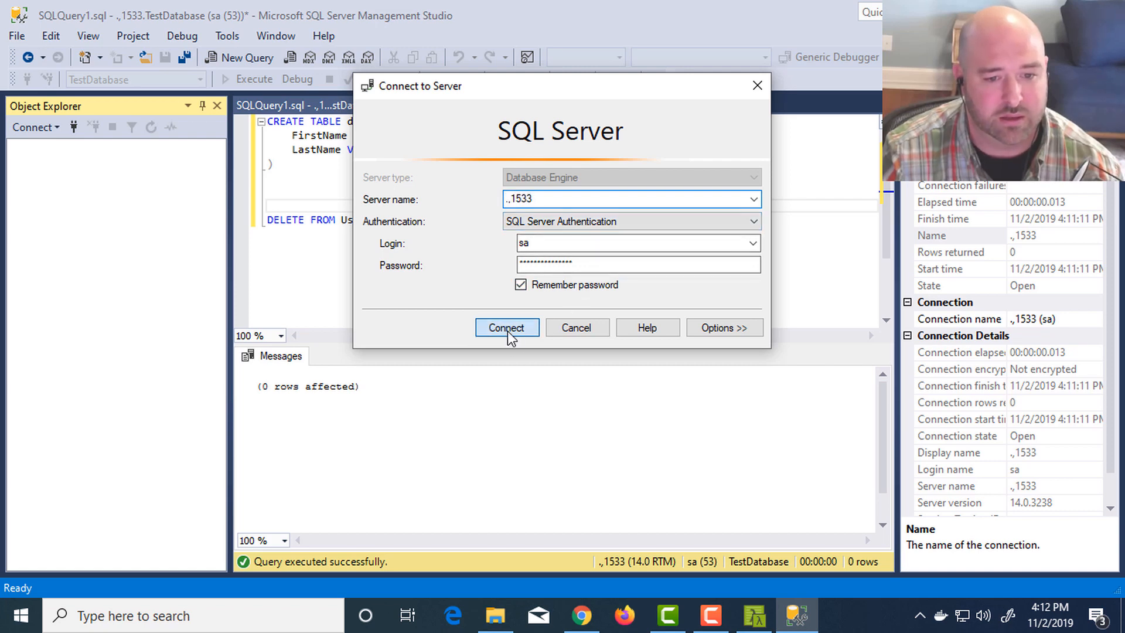
- Expand the server's Databases folder, select TestDatabase, and open a new query window for it
double_click(79, 165)
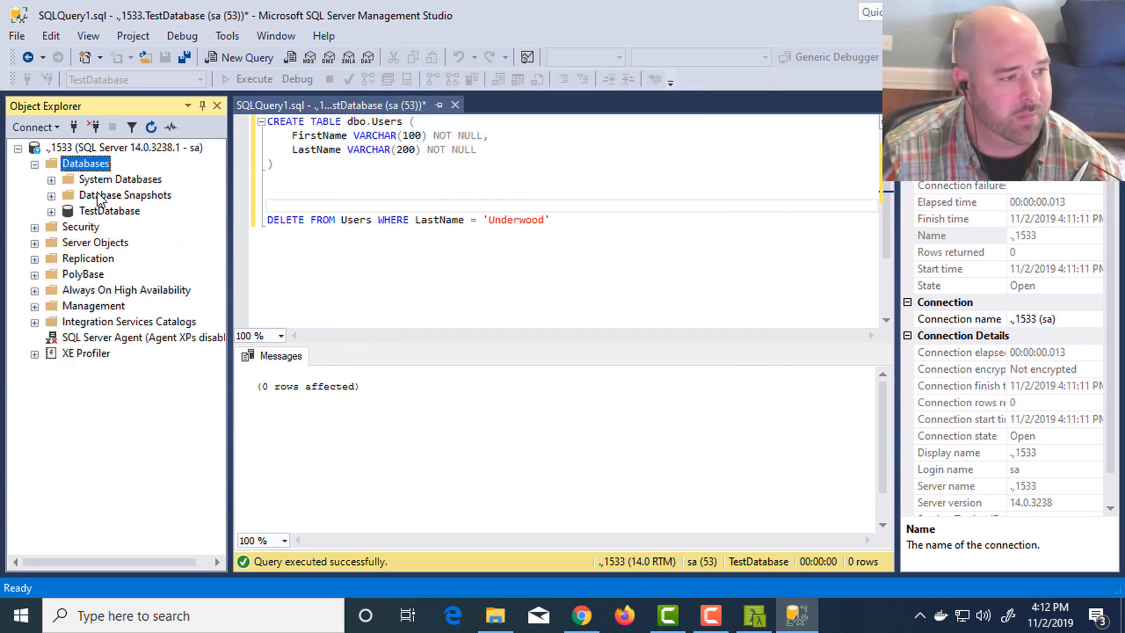
left_click(109, 211)
key("ctrl+n")
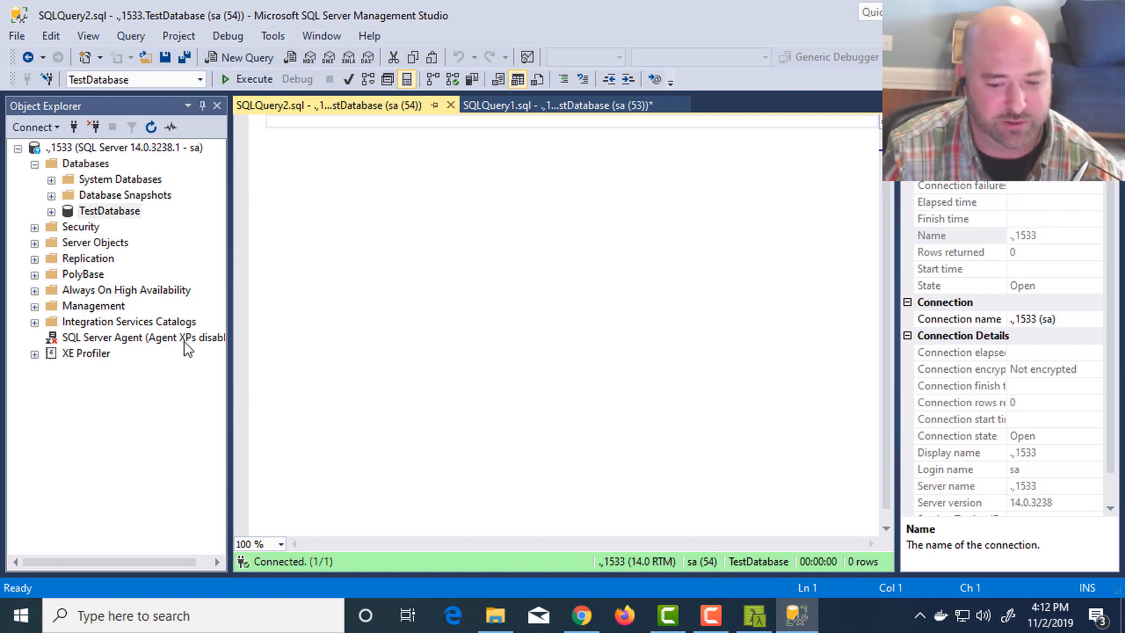
- Switch to Cmder, enter the sqldev docker run command including its SA password again, and change the container name to sqlqa
key("alt+Tab")
key("alt+Tab")
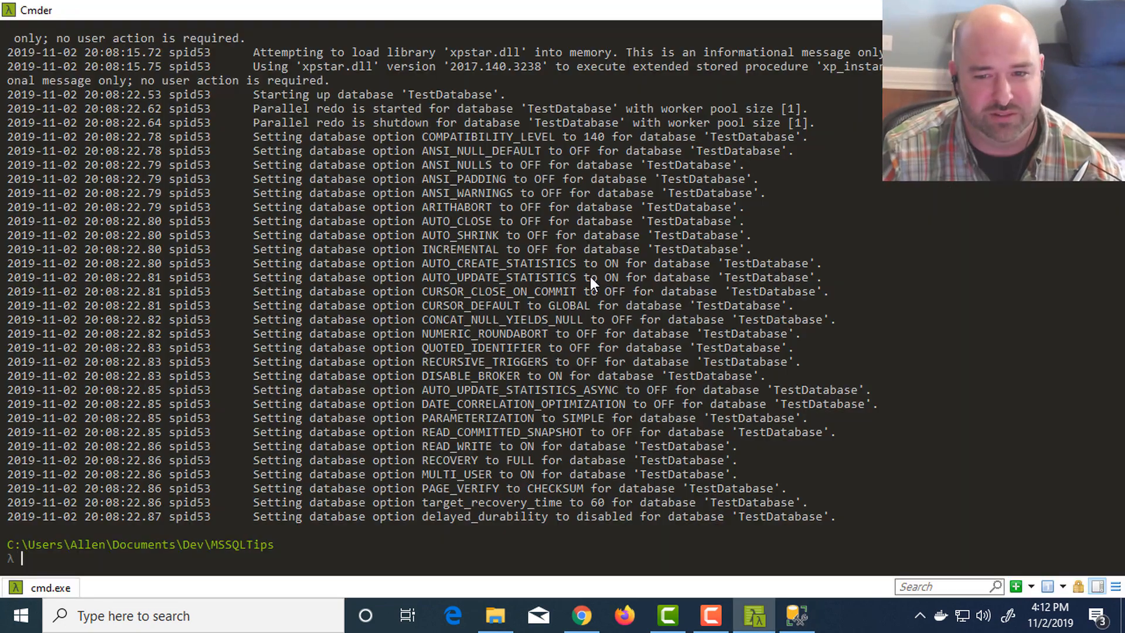
key("ctrl+v")
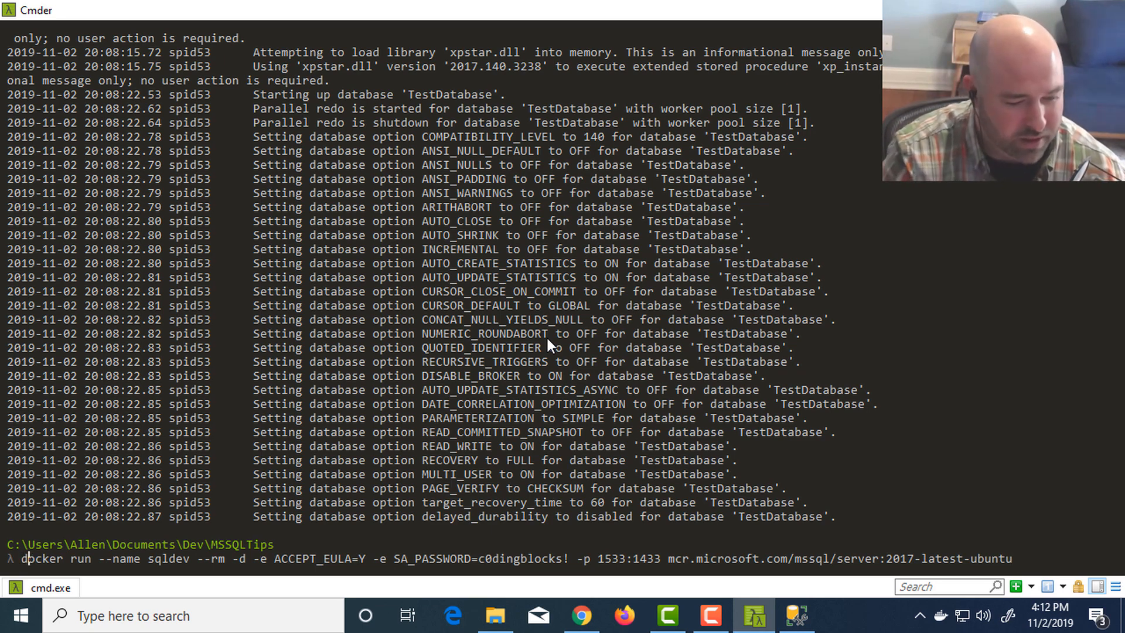
key("BackSpace")
key("BackSpace")
key("BackSpace")
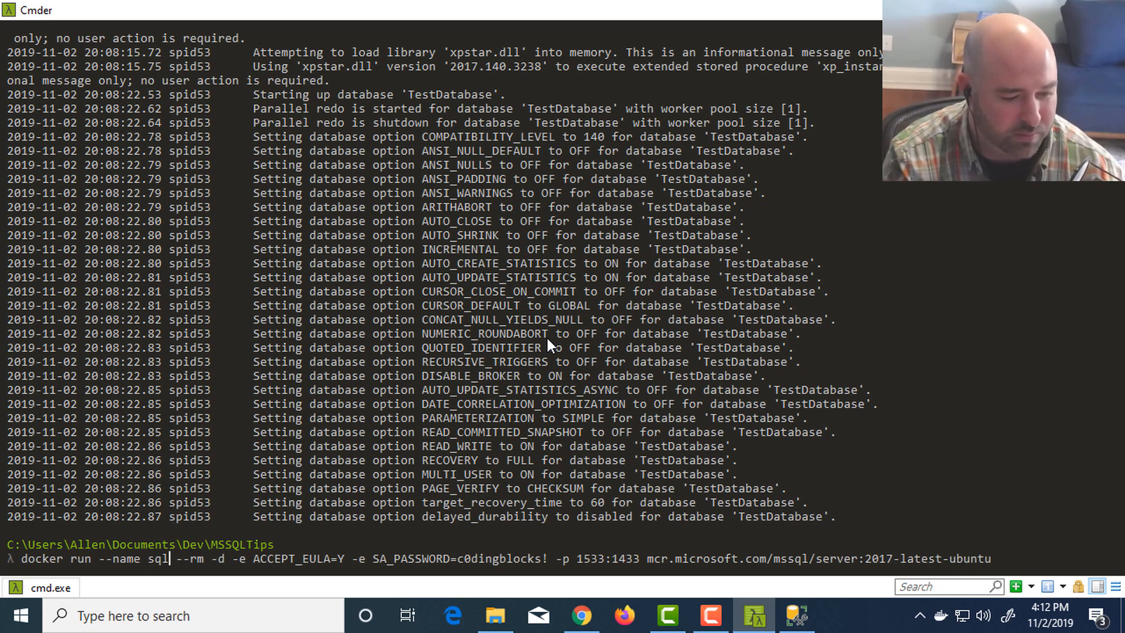
type("qa")
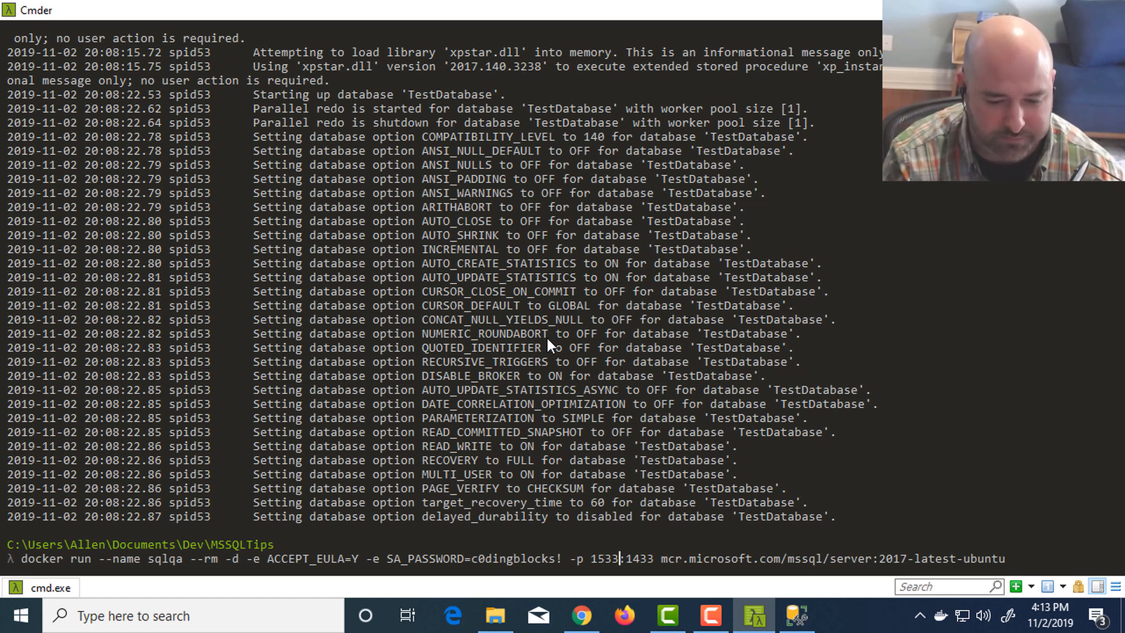
- Set the port mapping in the docker run command to 1555:1433 and execute it to start the sqlqa container
key("BackSpace")
key("BackSpace")
type("44")
key("BackSpace")
key("BackSpace")
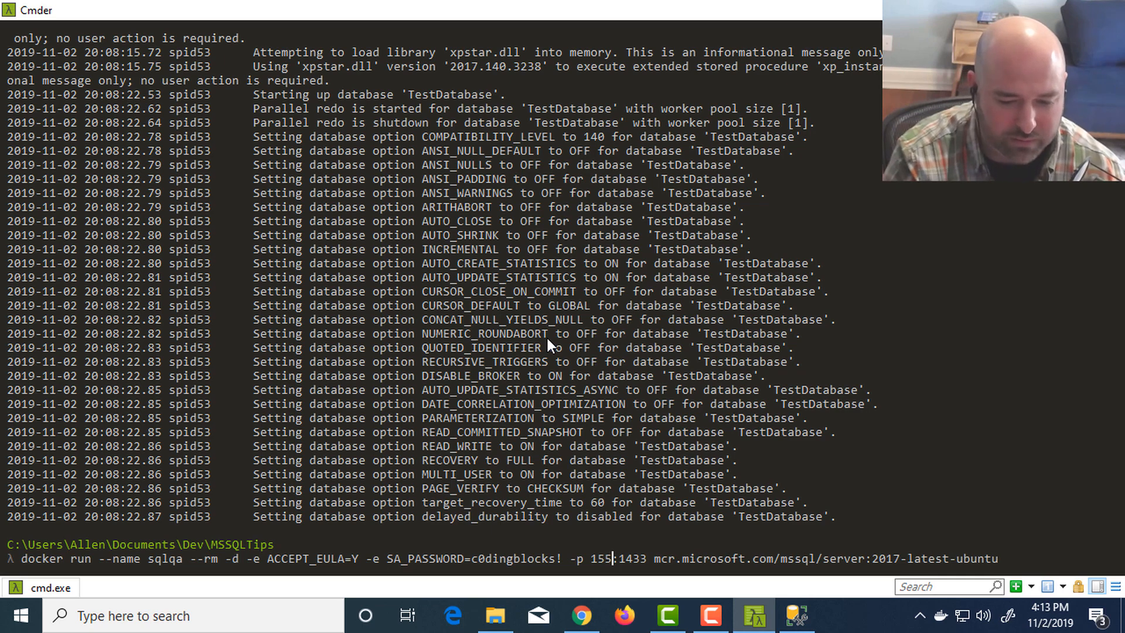
type("55")
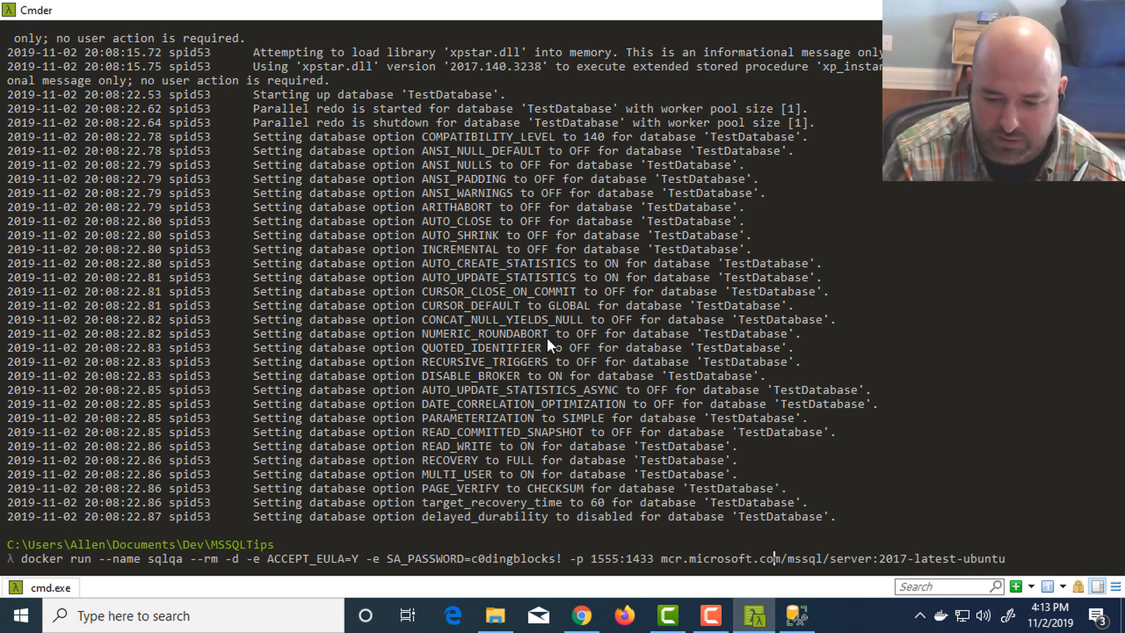
key("Return")
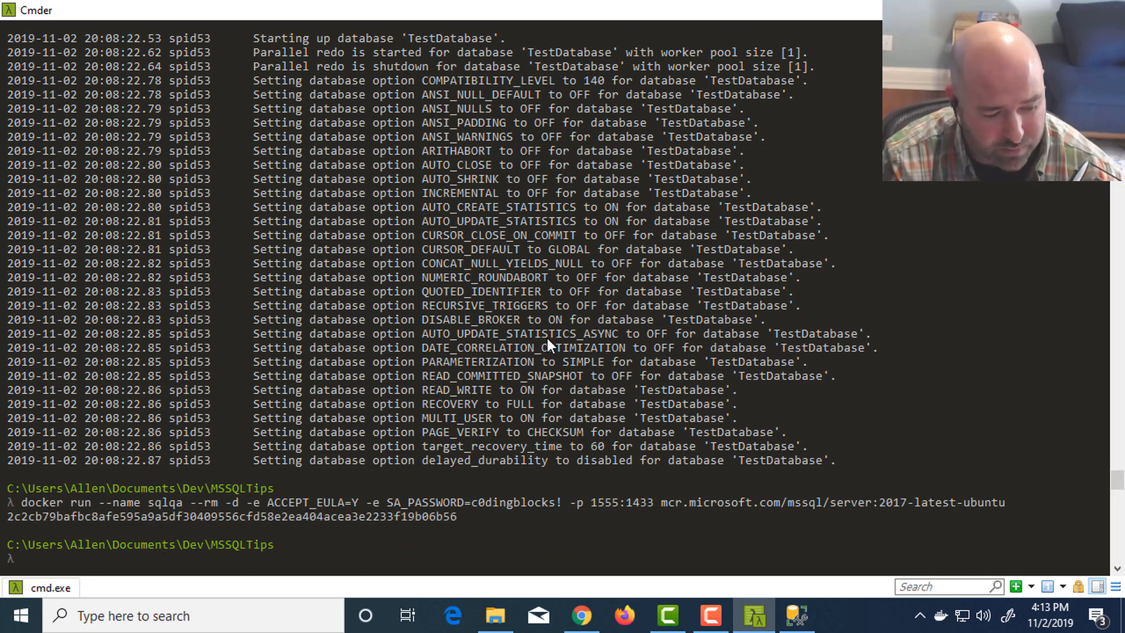
- List all containers with docker ps -a and compare the names and port mappings of sqldev and sqlqa
type("docke")
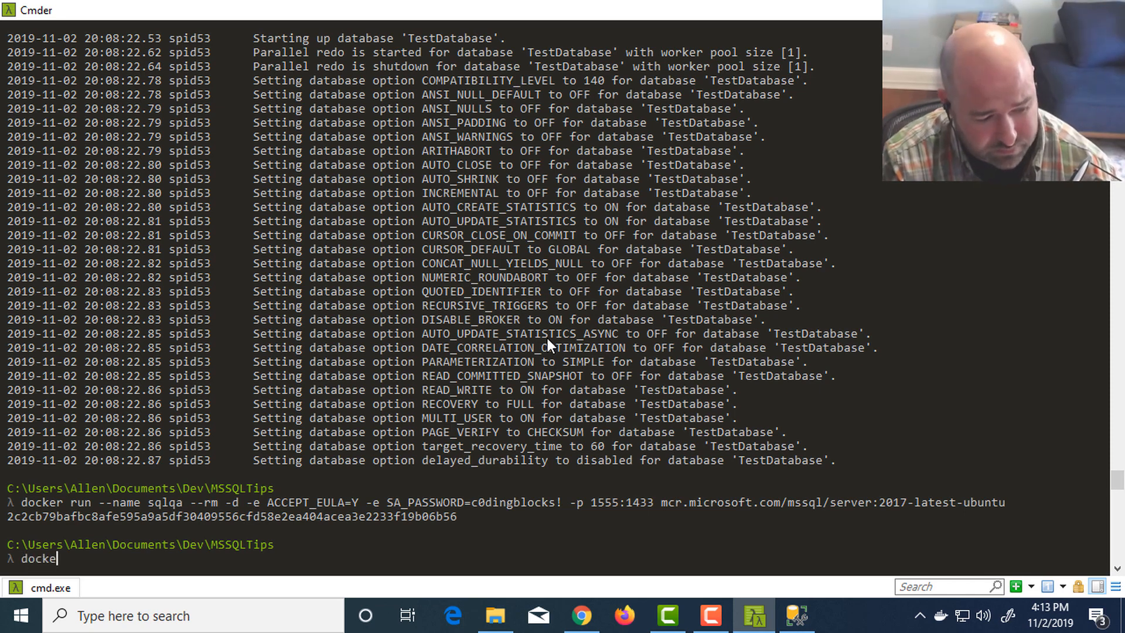
type("r ps -a")
key("Return")
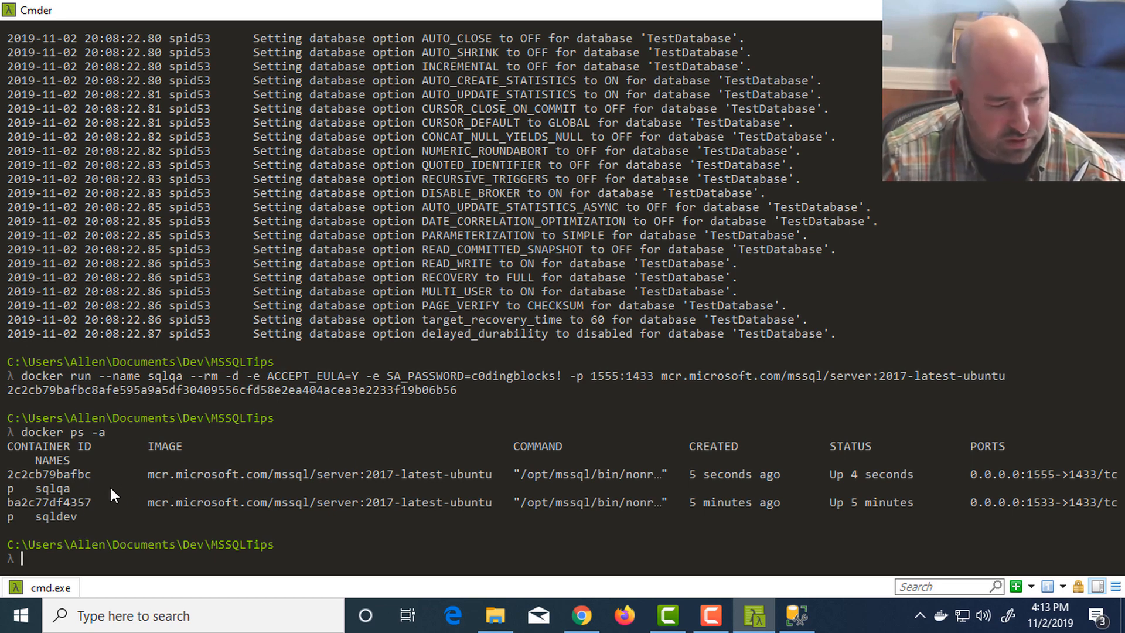
left_click_drag(79, 518, 43, 518)
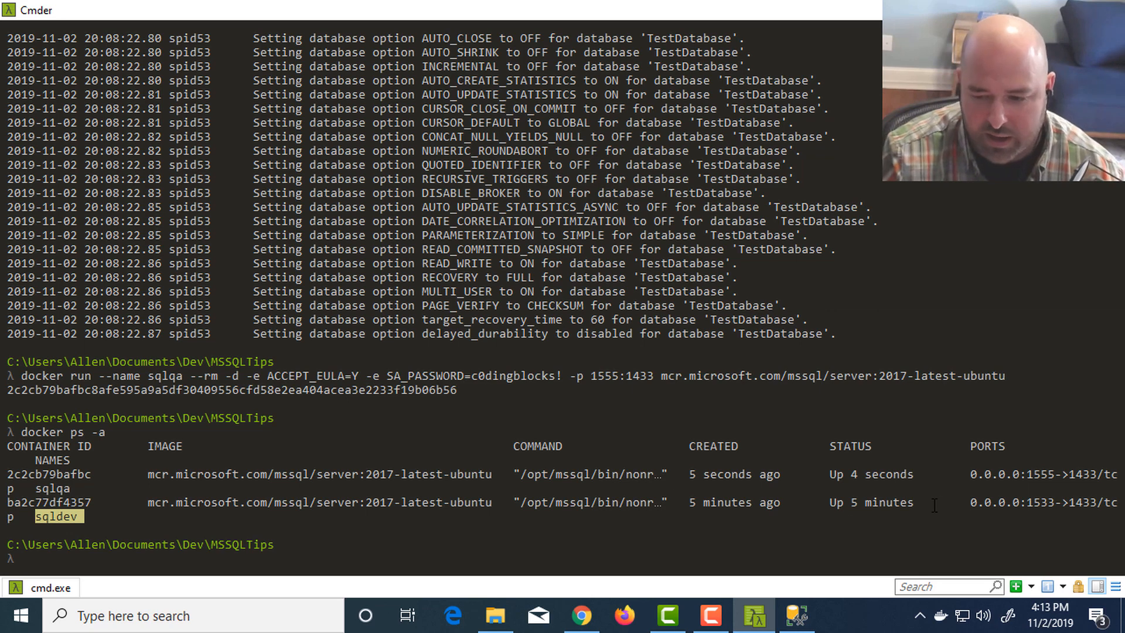
left_click_drag(1059, 502, 1026, 502)
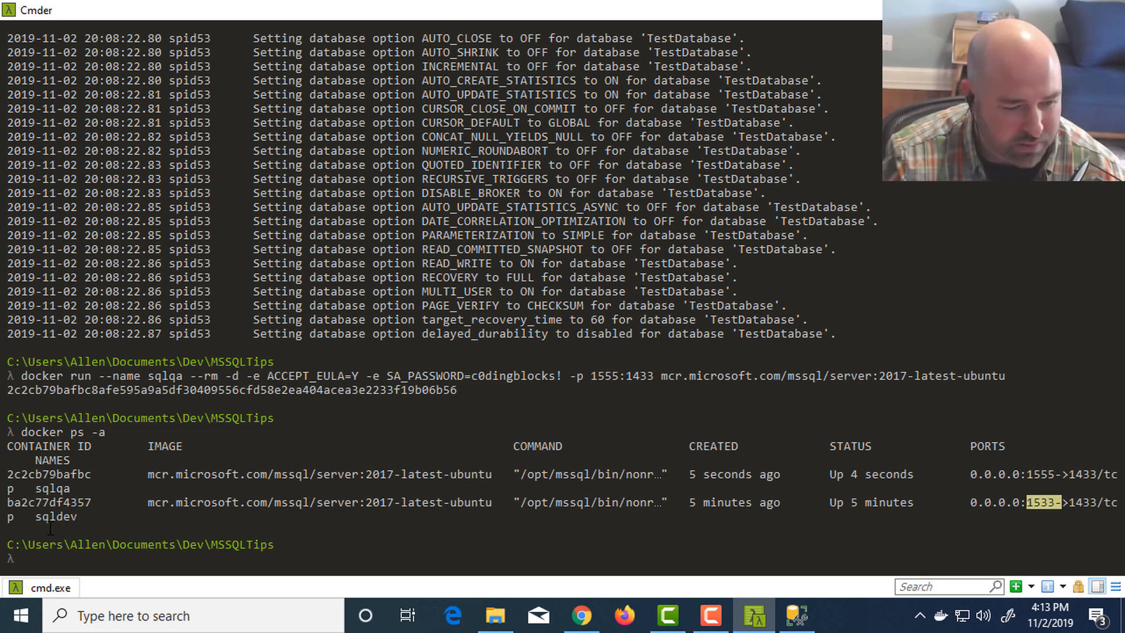
double_click(42, 490)
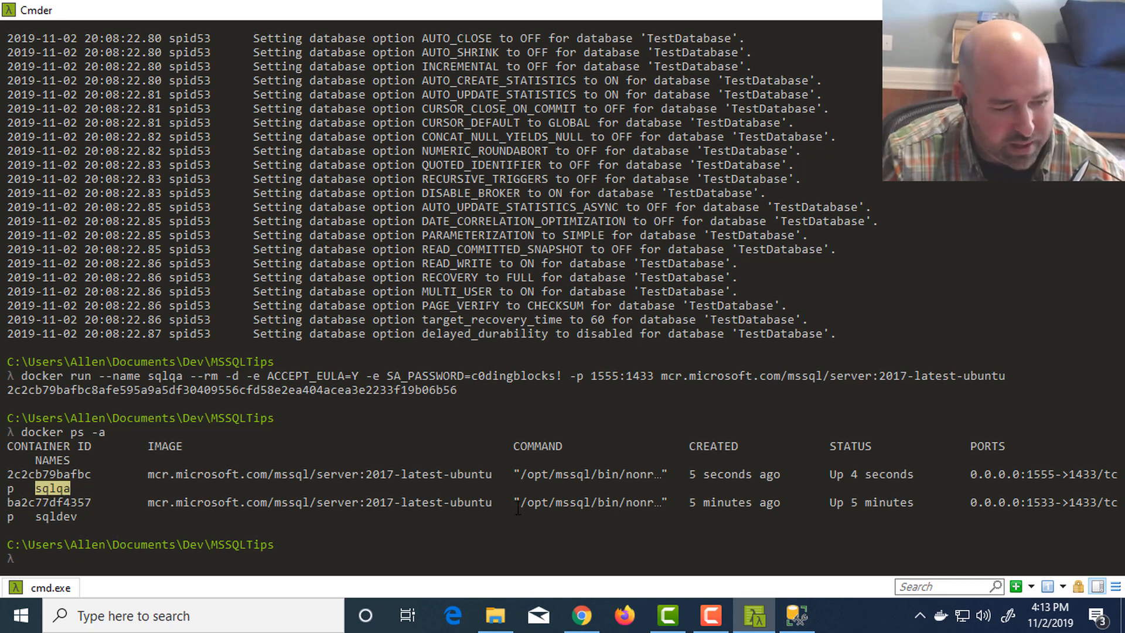
left_click_drag(1025, 474, 1052, 475)
left_click(1052, 474)
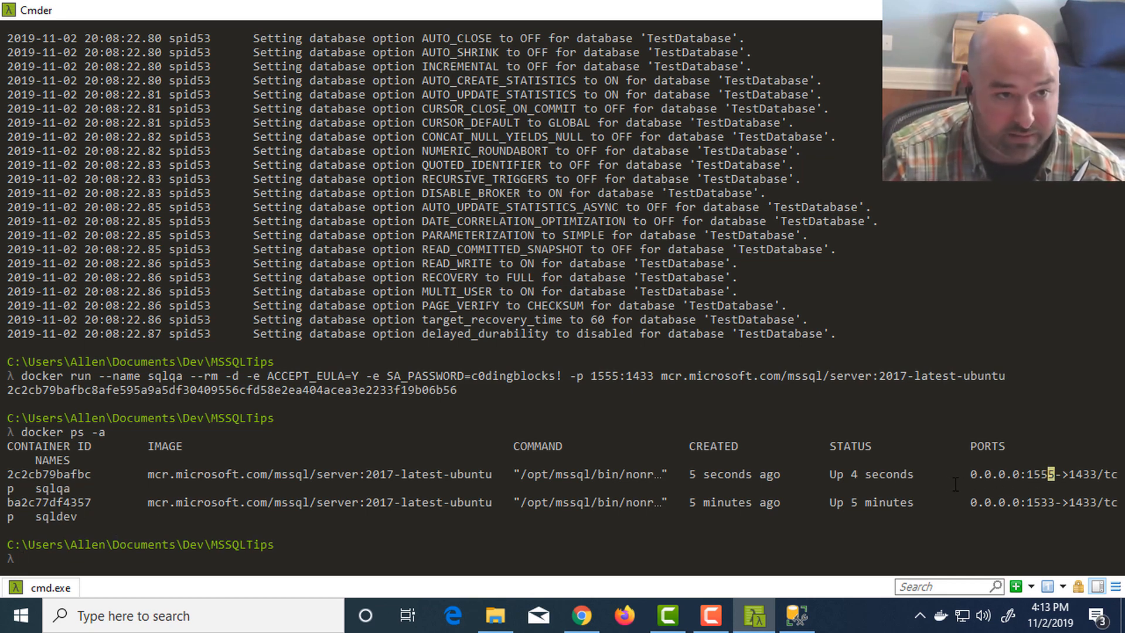
left_click(731, 487)
- Switch to SQL Server Management Studio and start a new Database Engine connection with the server name set to .,1555
key("alt+Tab")
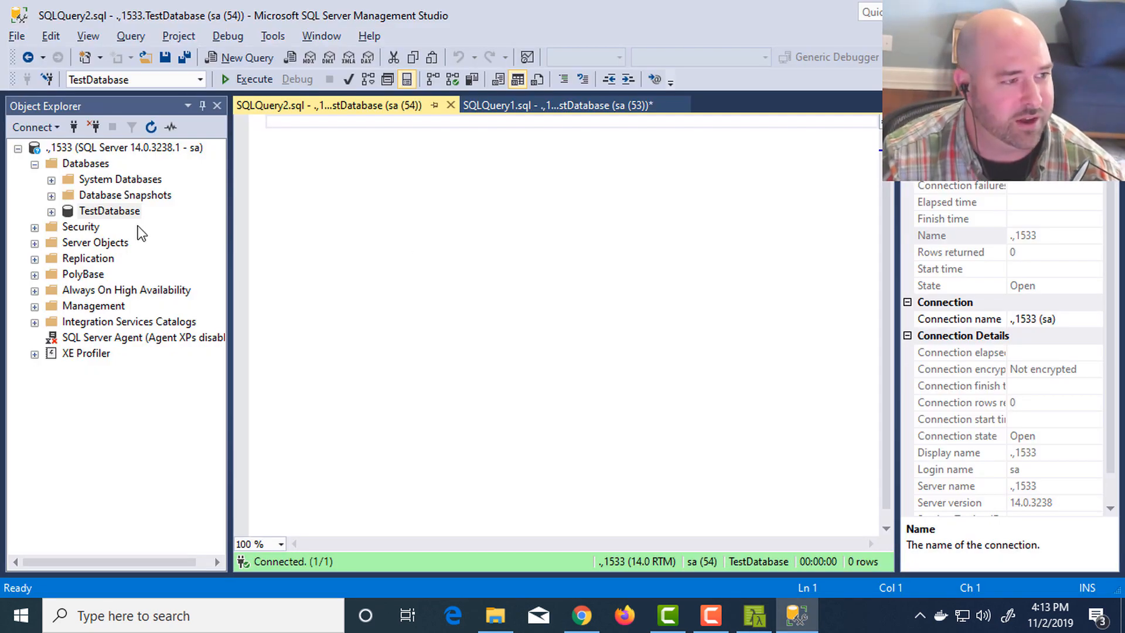
left_click(18, 149)
left_click(31, 128)
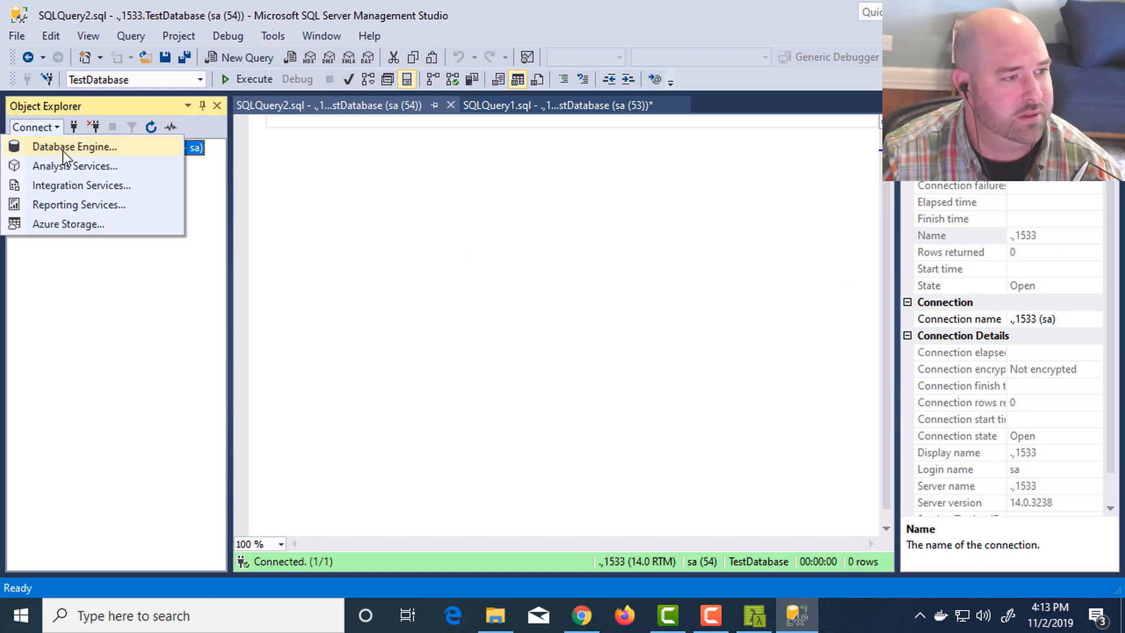
left_click(66, 150)
left_click(625, 193)
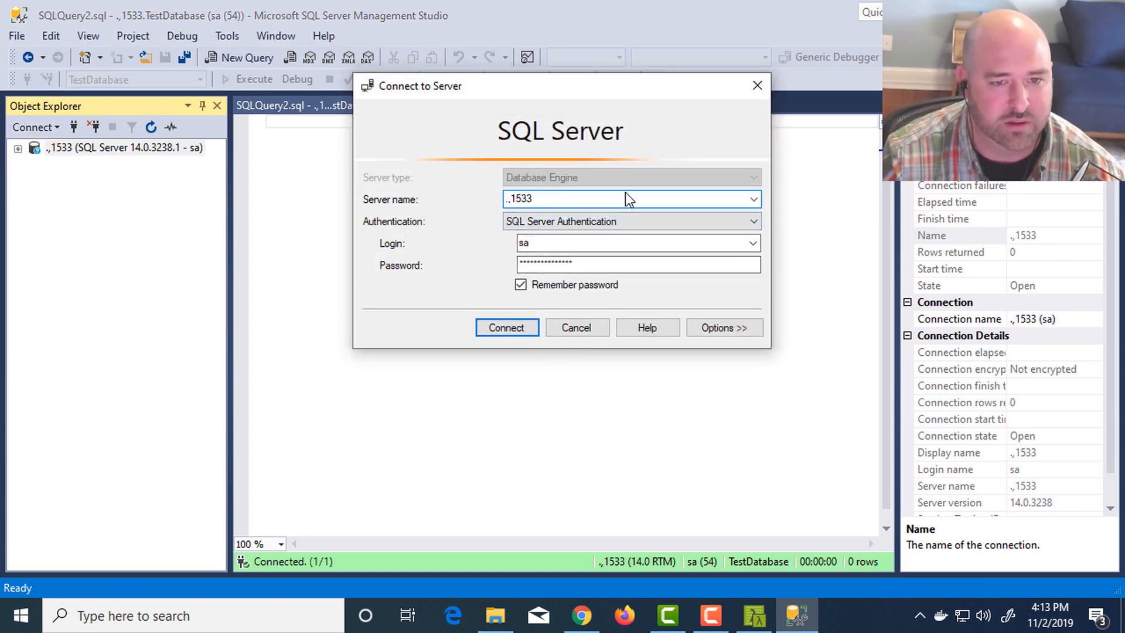
key("BackSpace")
key("BackSpace")
type("55")
- Enter the sa login's password for the .,1555 connection and have the password remembered
key("Tab")
key("Tab")
key("Tab")
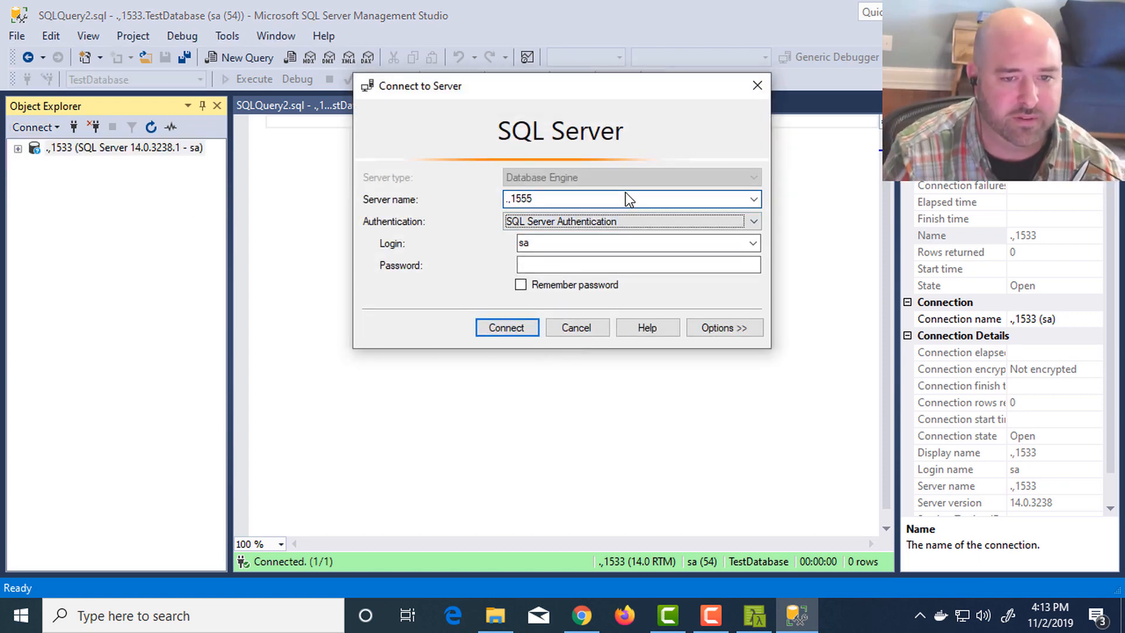
type("******")
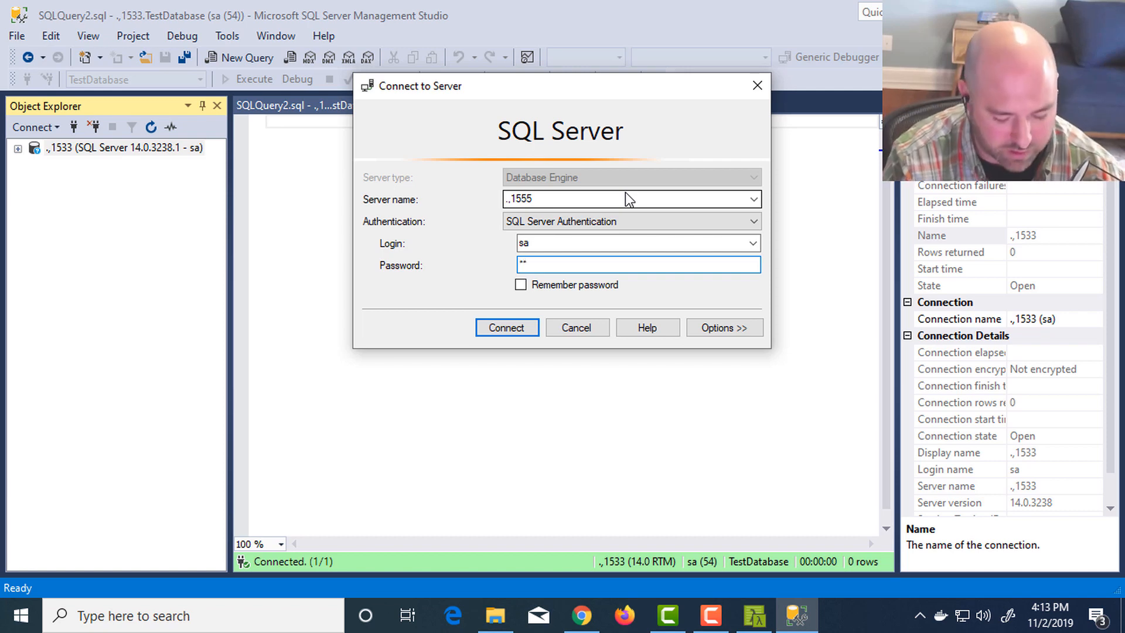
type("*******")
key("Tab")
key("space")
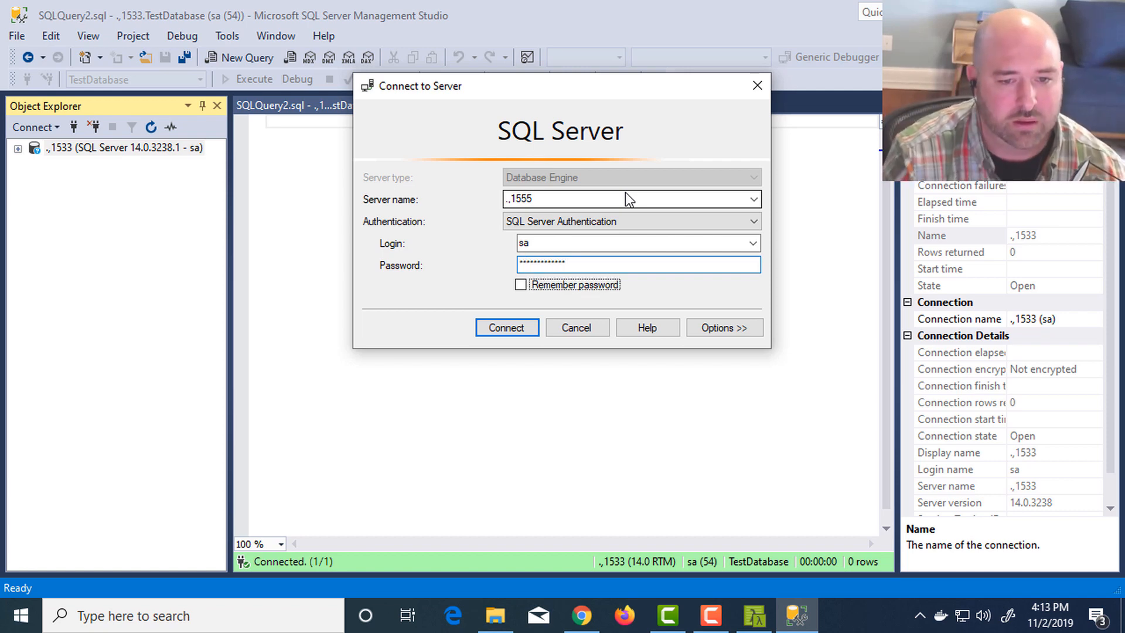
- Set the connection's custom color to a light yellow with luminosity 204, and connect to .,1555
left_click(731, 333)
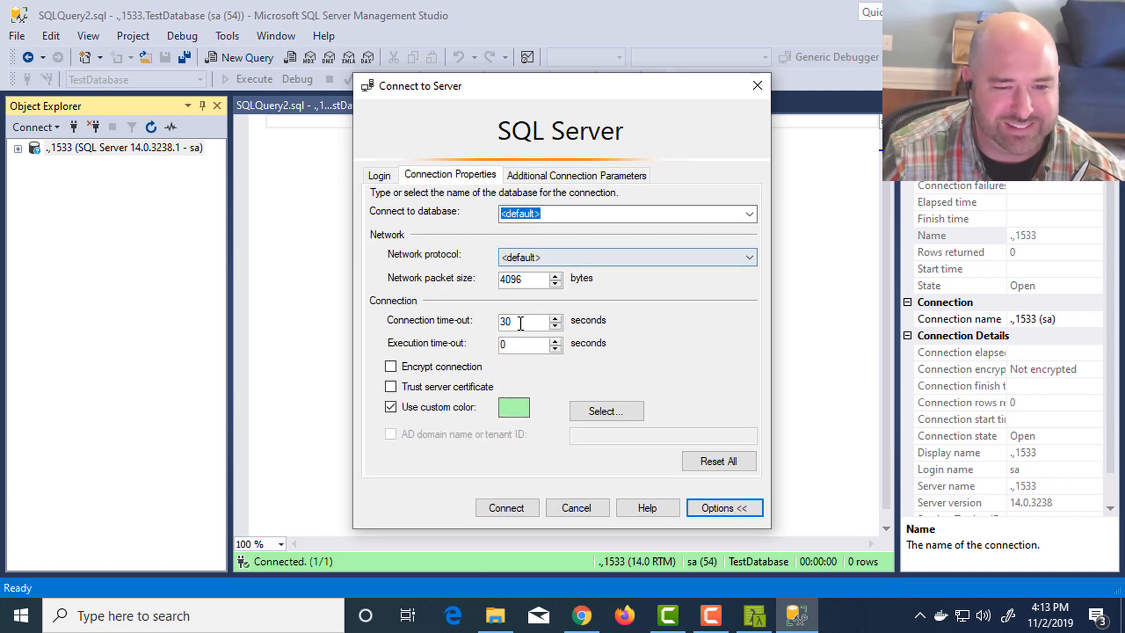
left_click(598, 410)
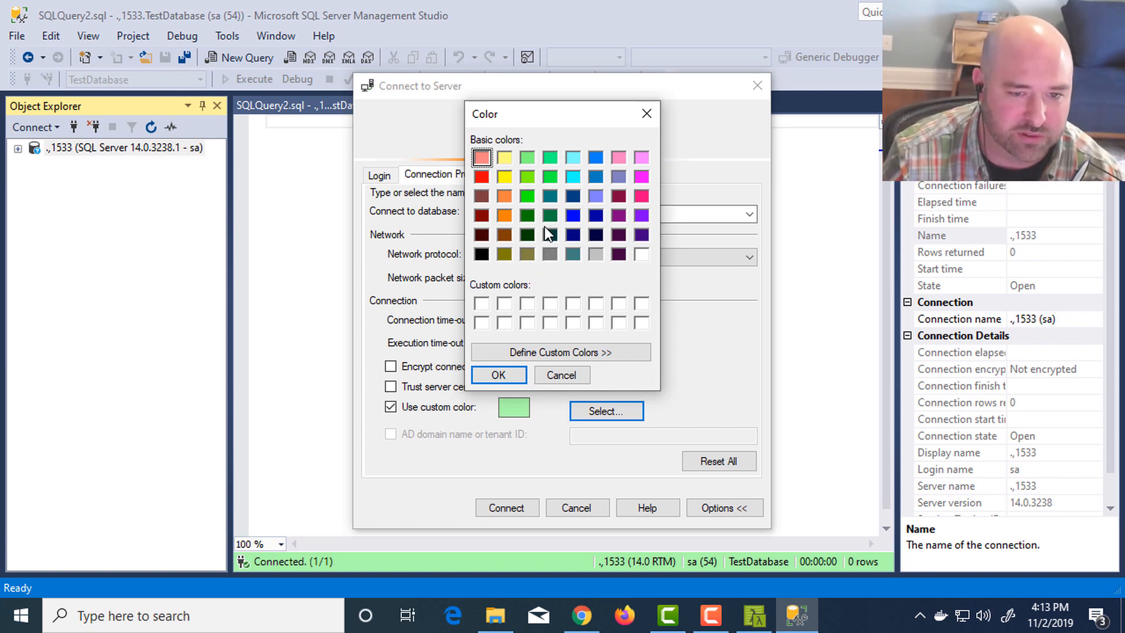
left_click(504, 157)
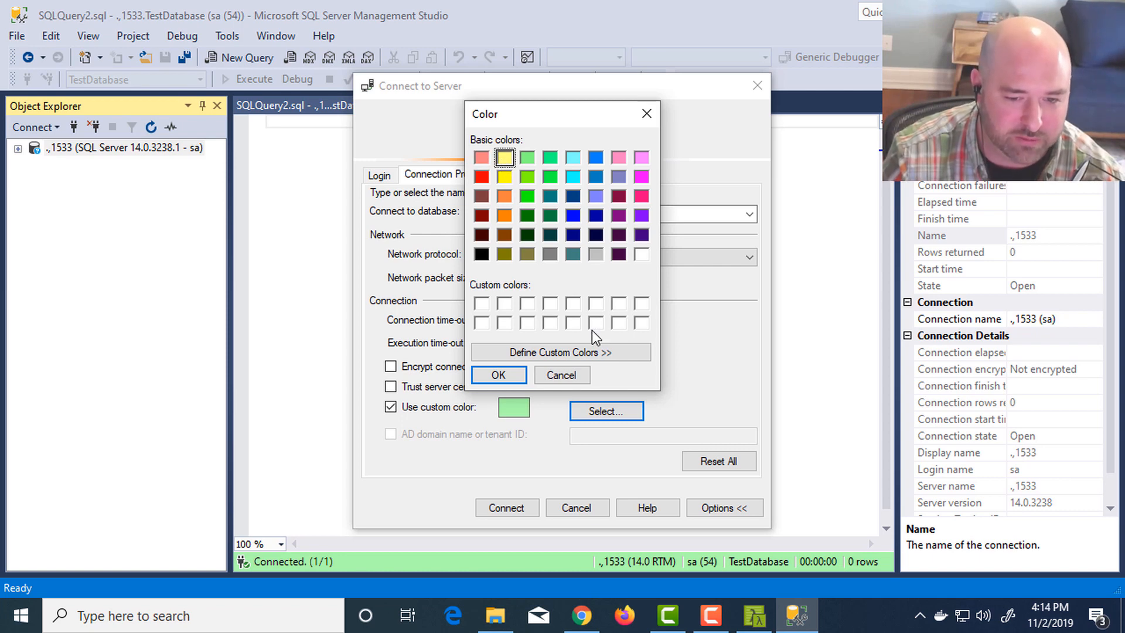
left_click(591, 352)
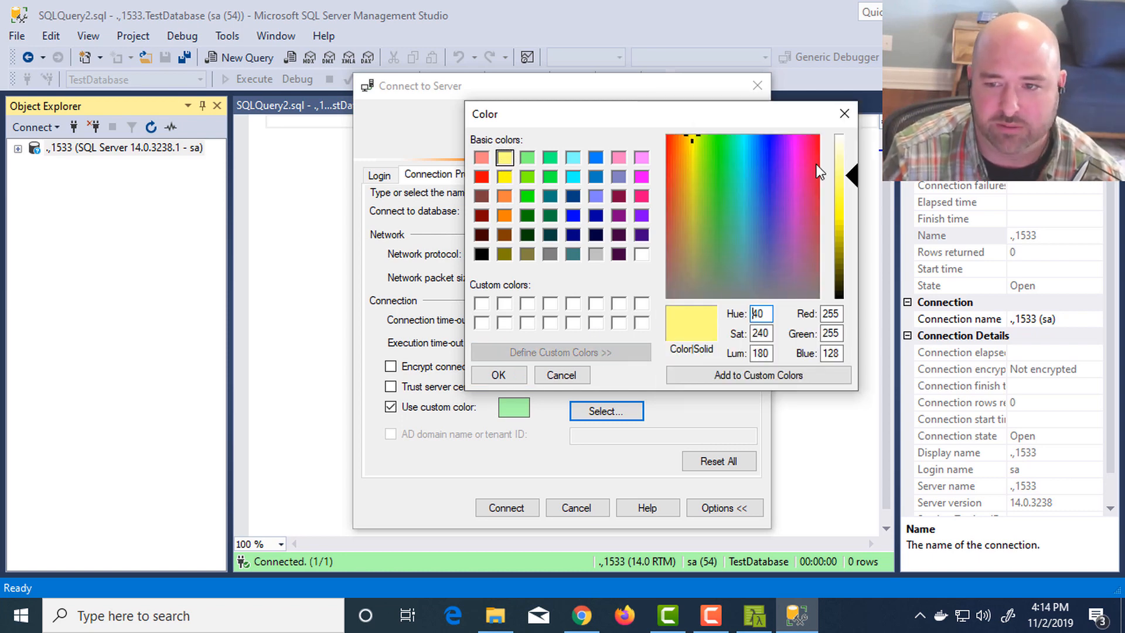
left_click_drag(843, 171, 842, 160)
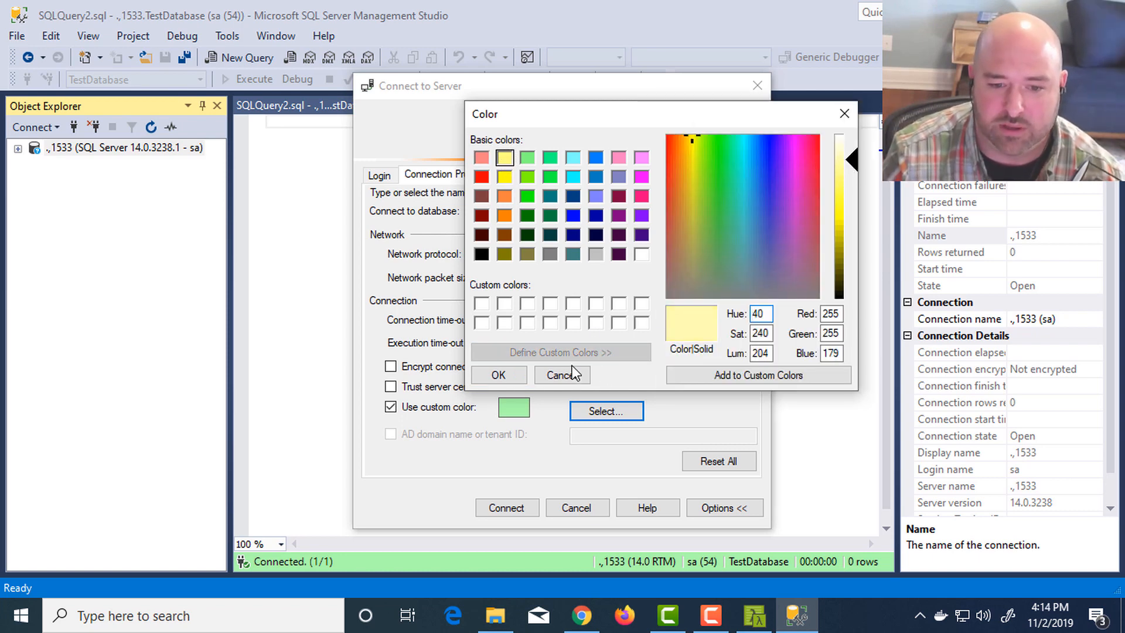
left_click(508, 376)
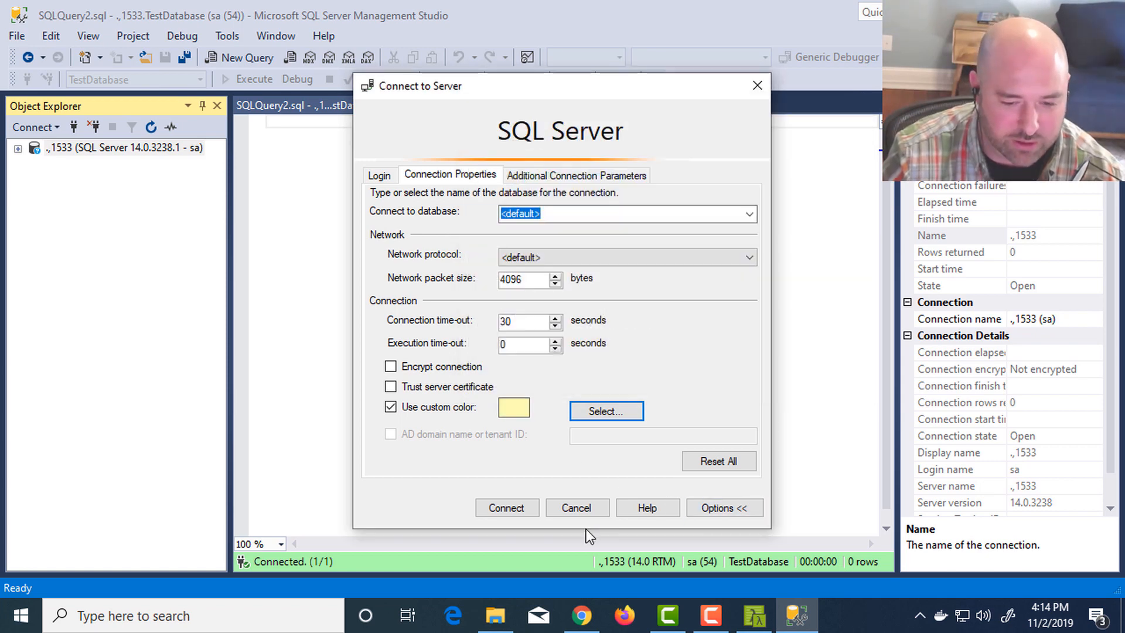
left_click(511, 508)
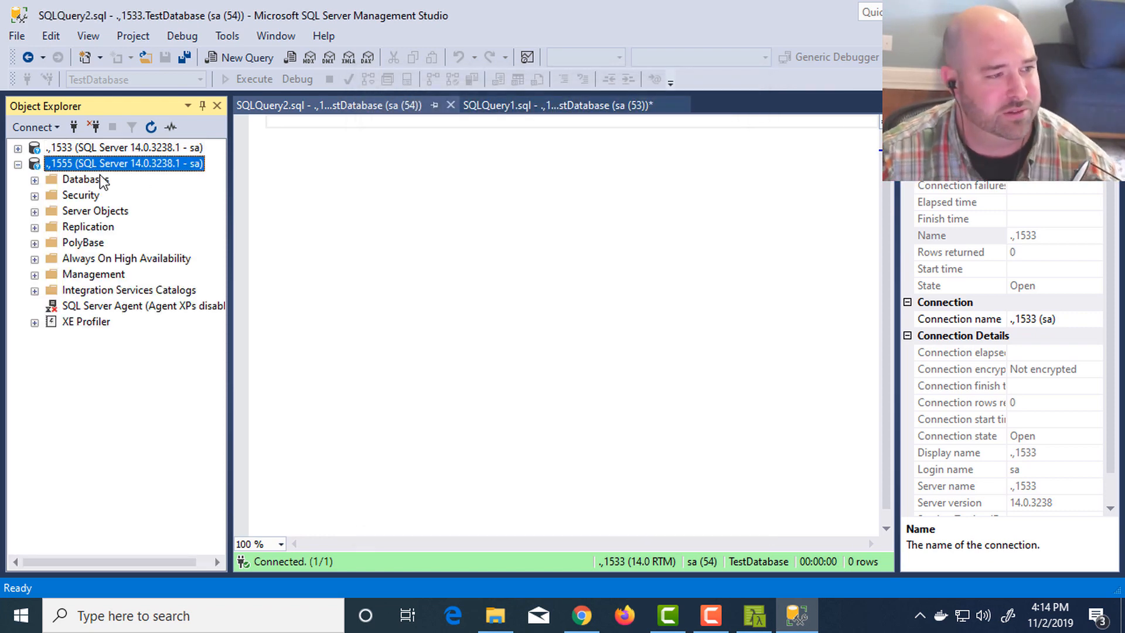
- Expand the Databases folder of .,1555, open a new query window for it, and compare its status bar color with the .,1533 query window
double_click(91, 178)
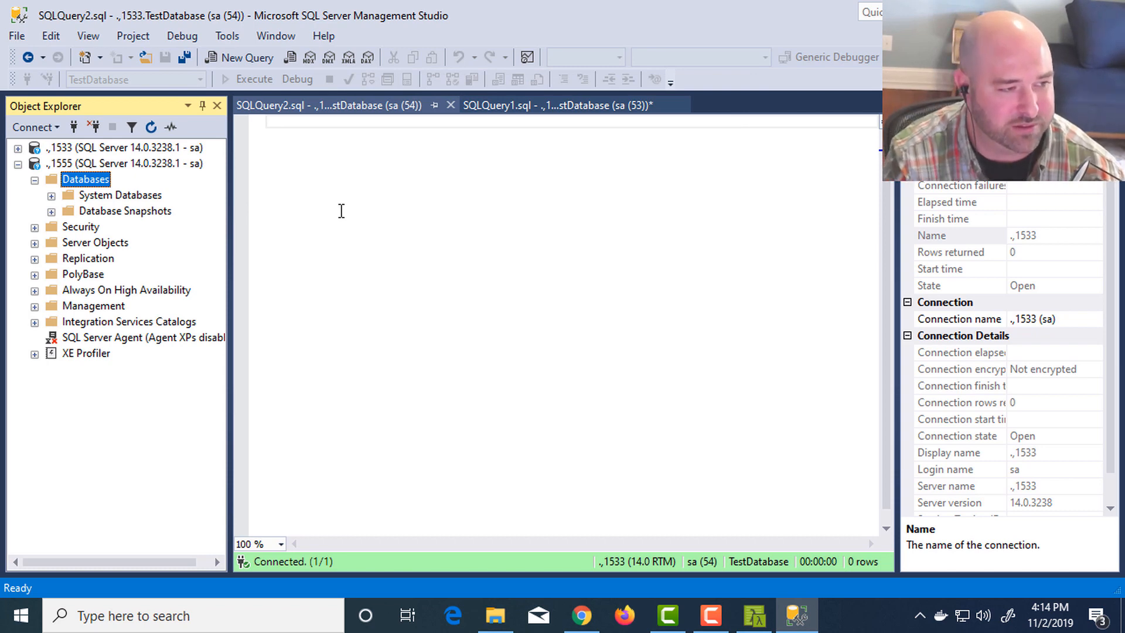
key("ctrl+n")
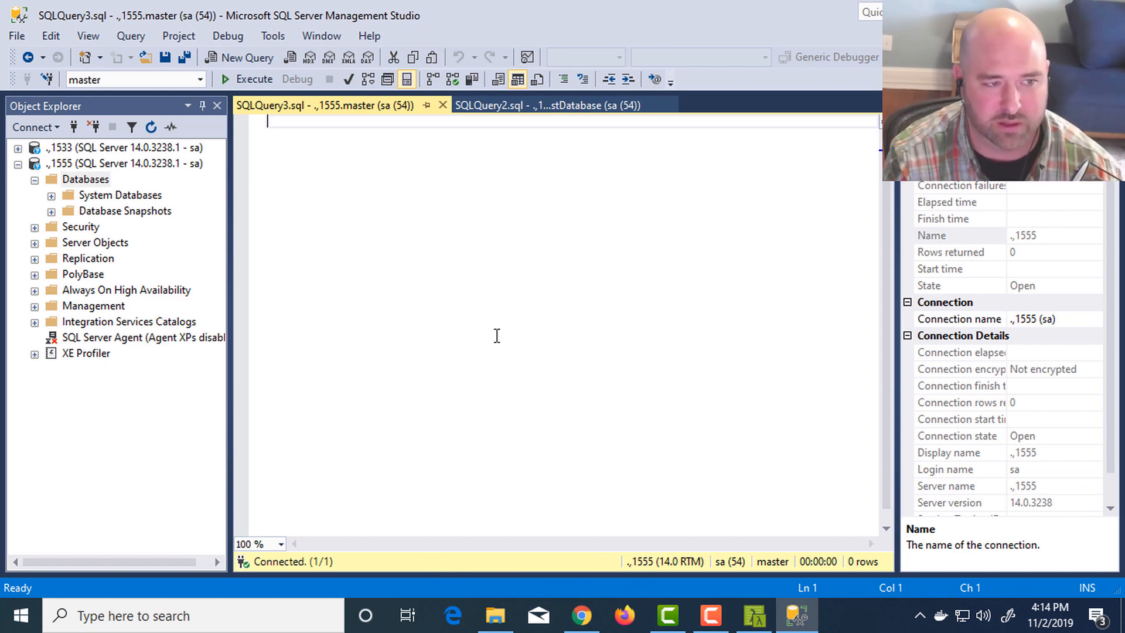
key("ctrl+Tab")
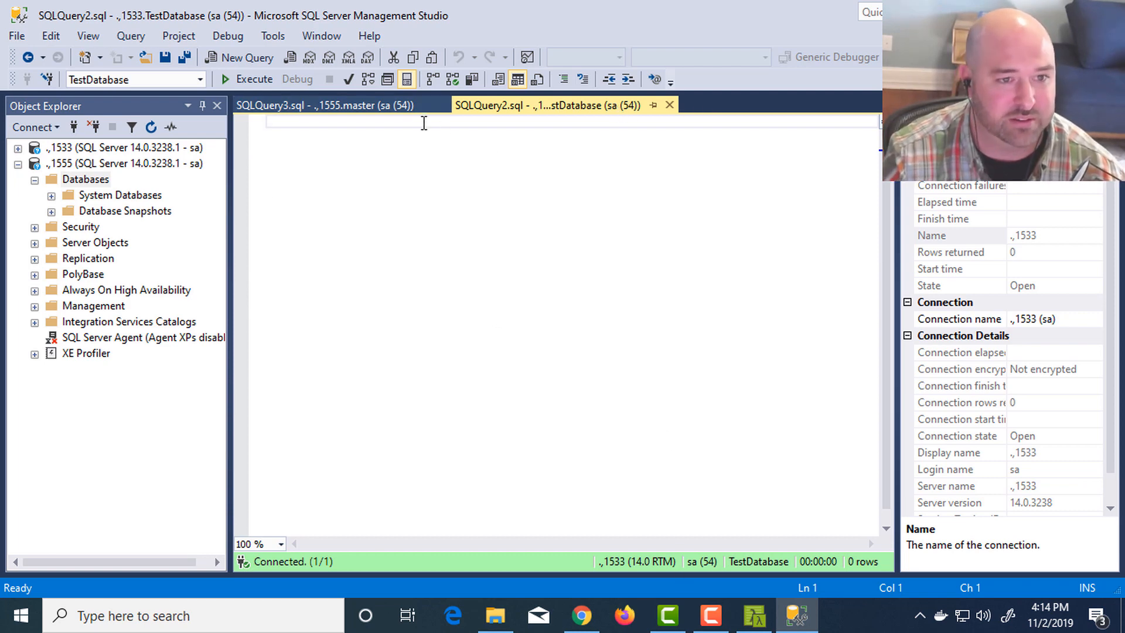
left_click(404, 109)
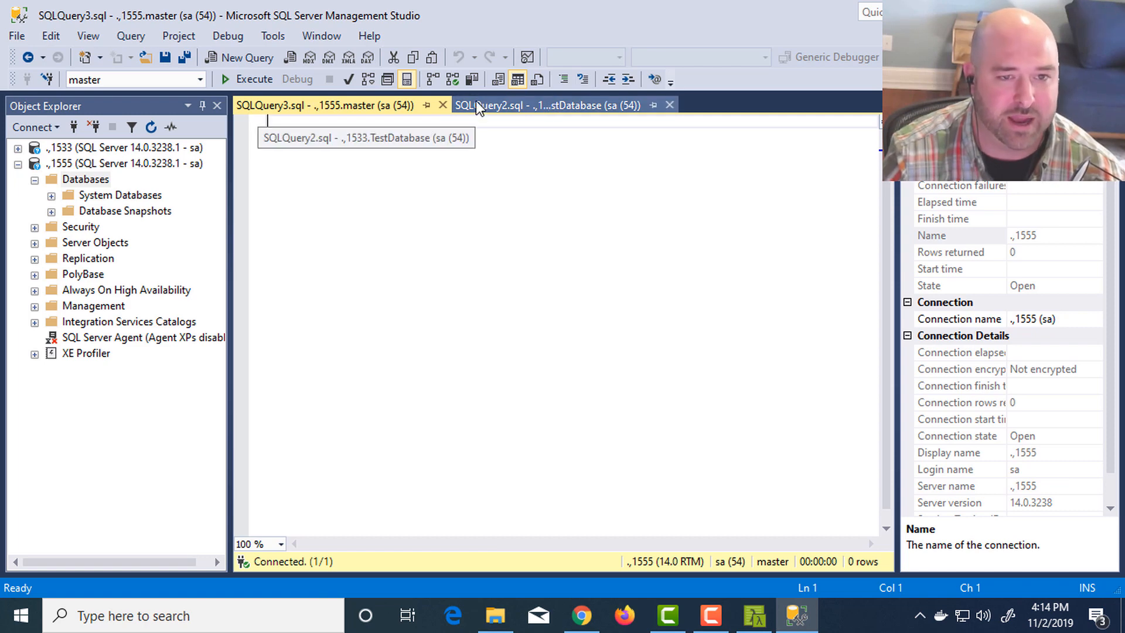
left_click(519, 111)
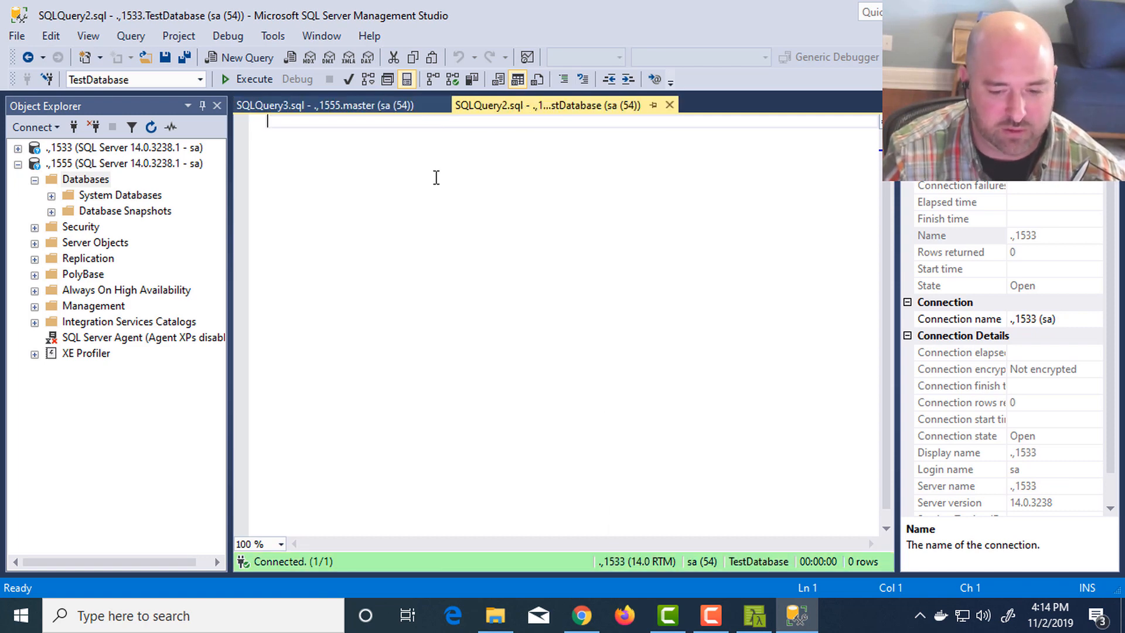
left_click(367, 106)
left_click(525, 107)
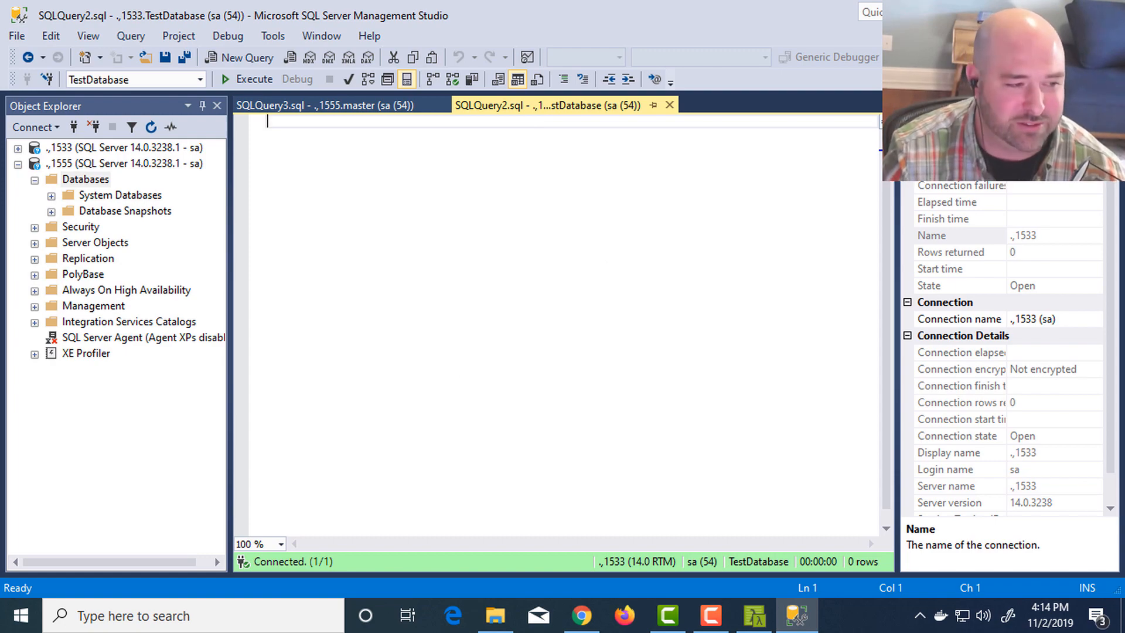
- Close Management Studio without saving SQLQuery1.sql, and relaunch Microsoft SQL Server Management Studio 17
left_click(1109, 11)
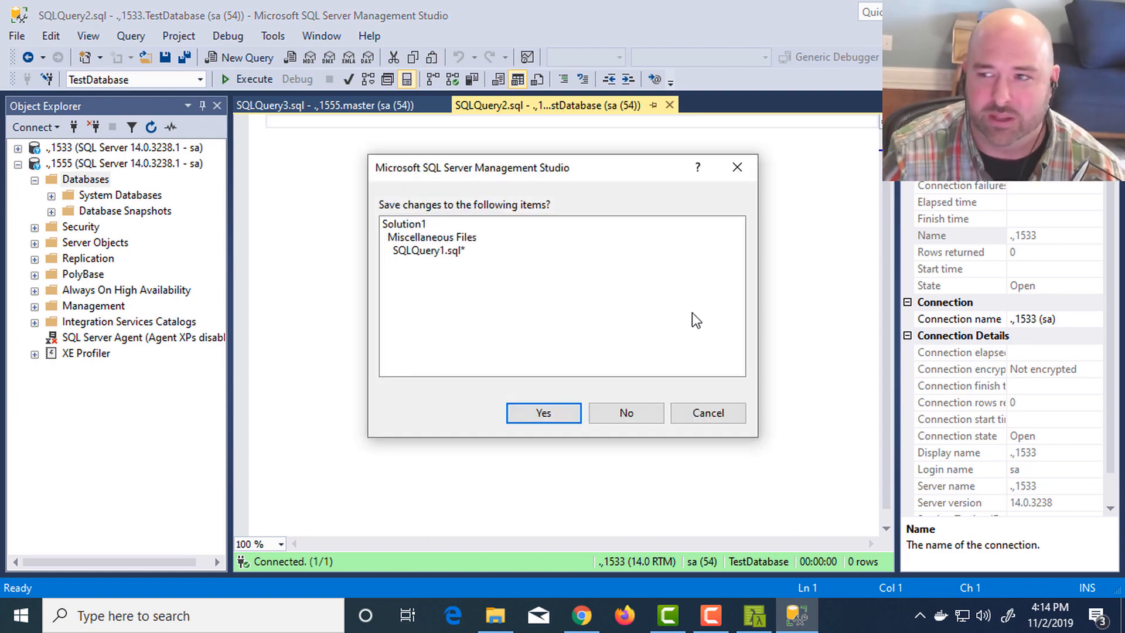
left_click(621, 410)
key("super")
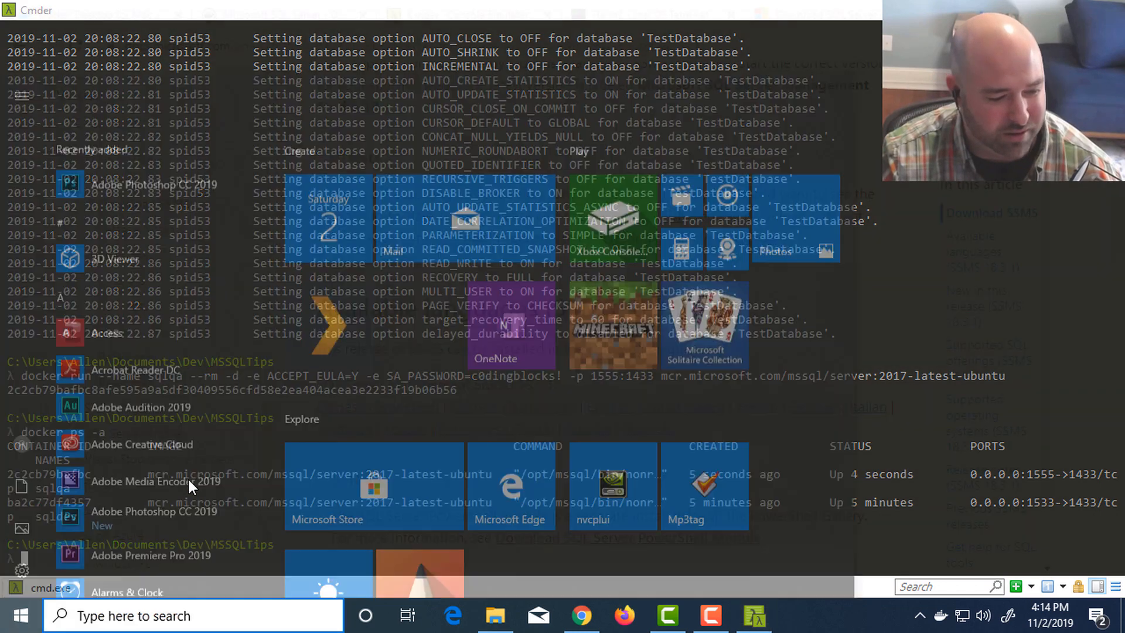
type("sql")
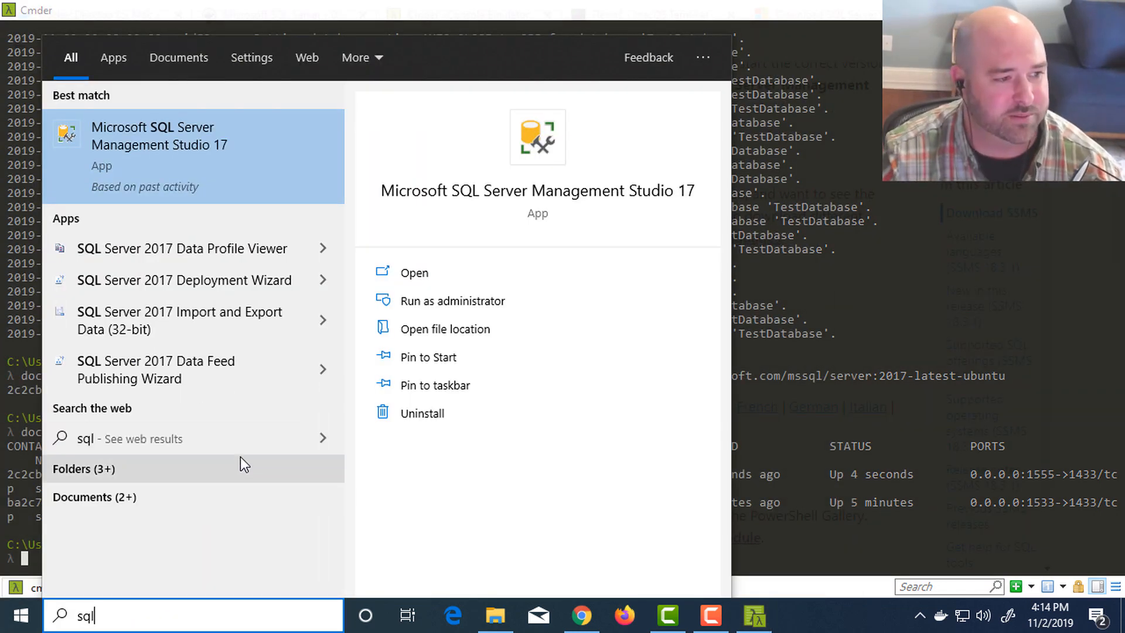
left_click(195, 174)
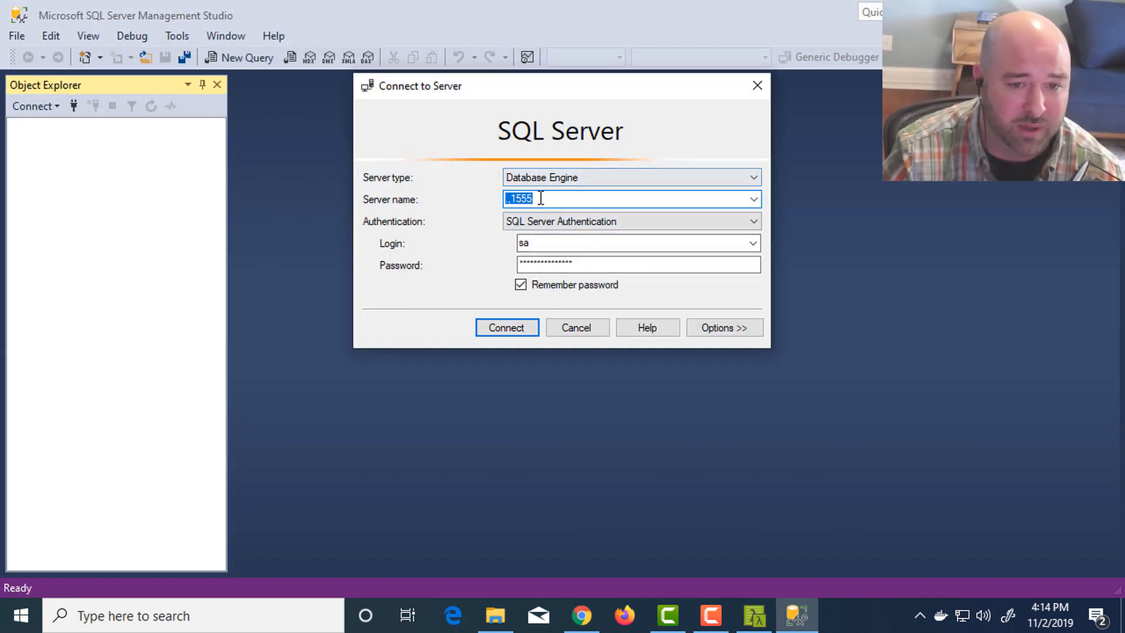
- Check the saved custom color for .,1555, connect with the remembered login, and open a new query window from its Databases folder
left_click(724, 330)
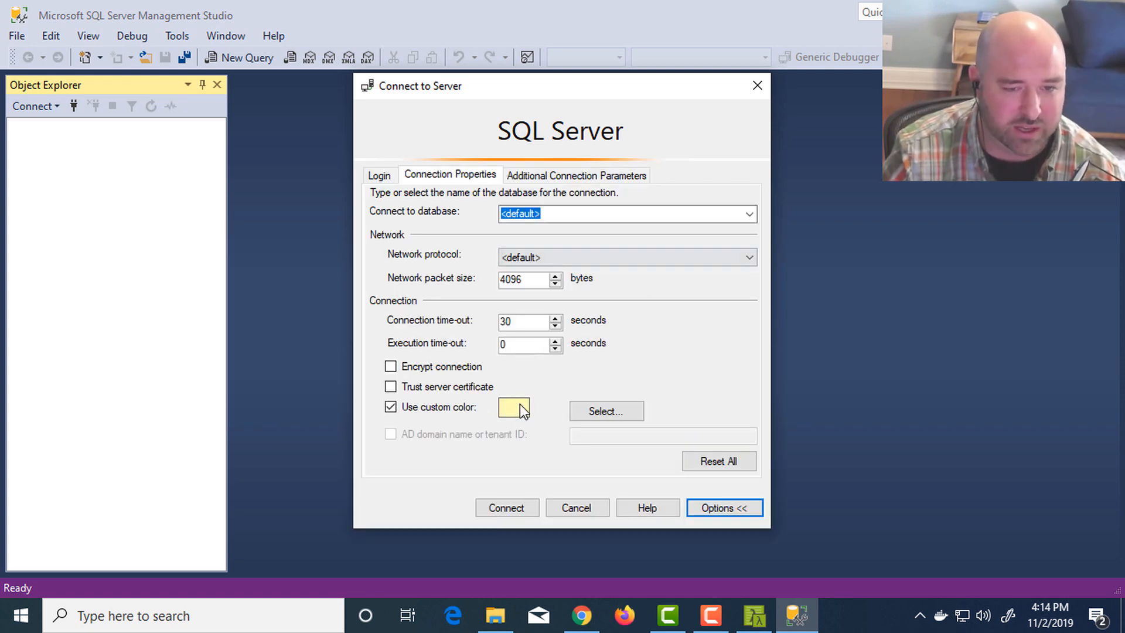
left_click(504, 507)
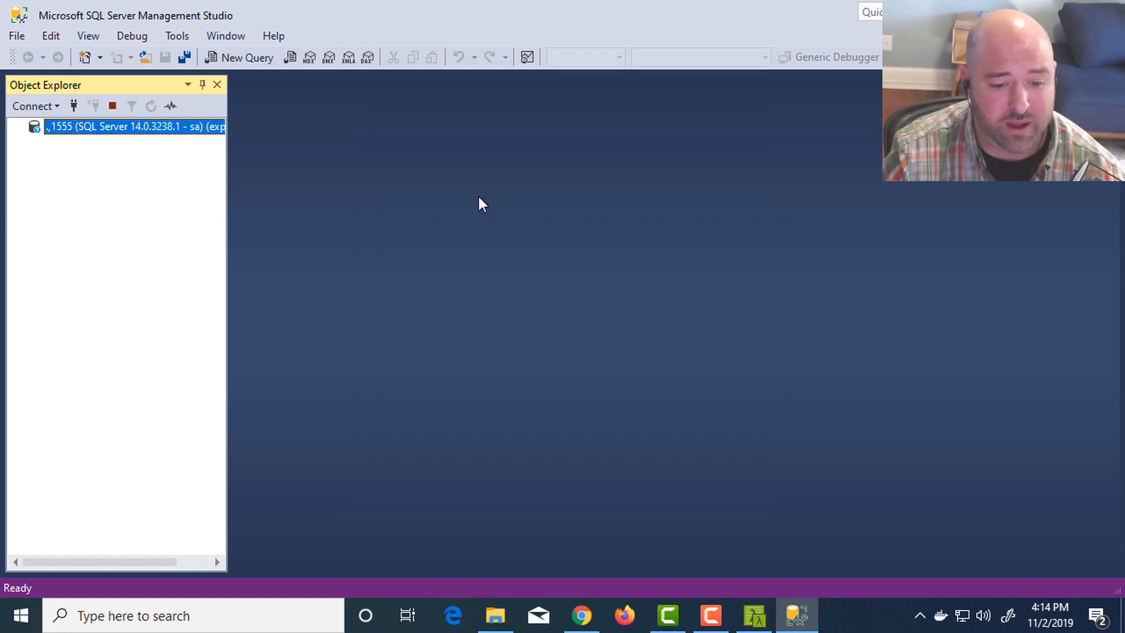
double_click(86, 142)
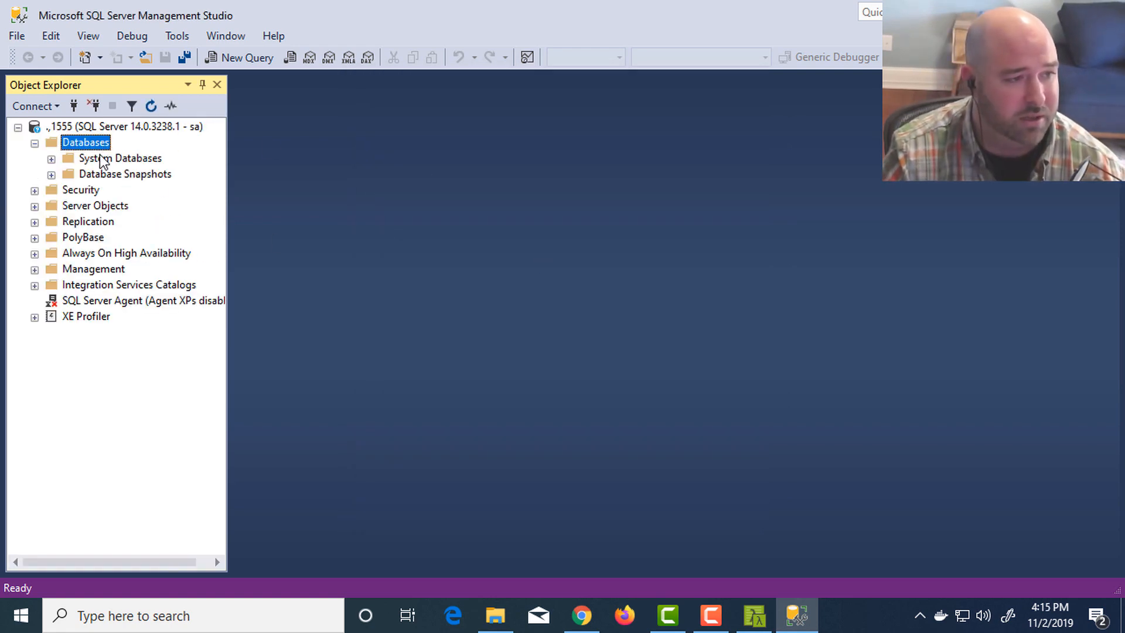
key("ctrl+n")
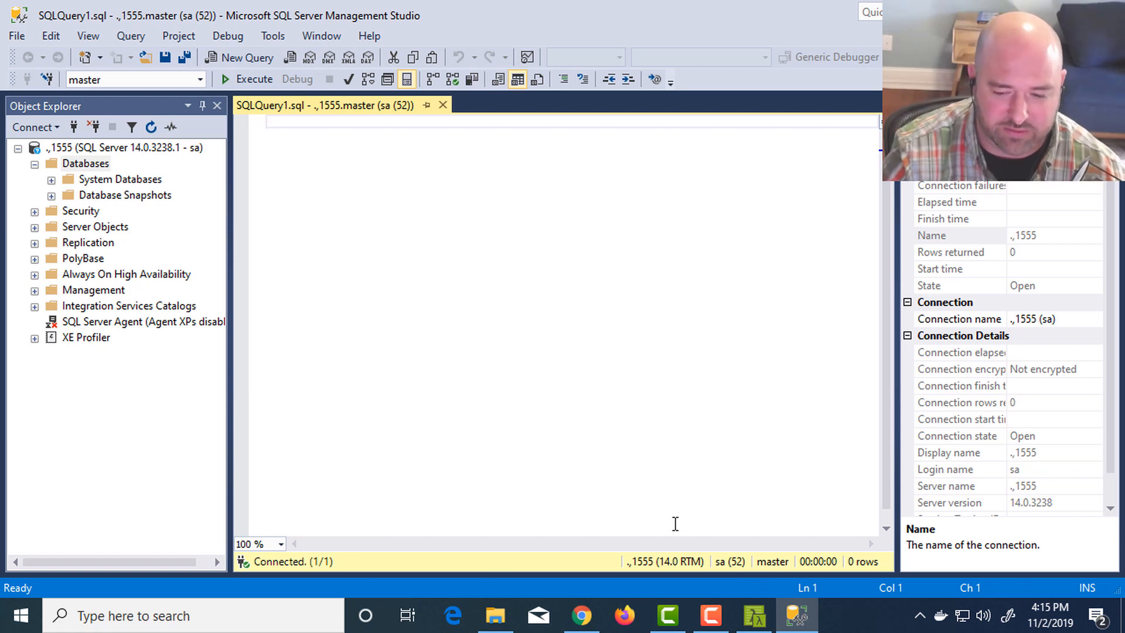
- Connect to the .,1533 Database Engine by picking the server from the previously used names, keeping its remembered login
left_click(33, 127)
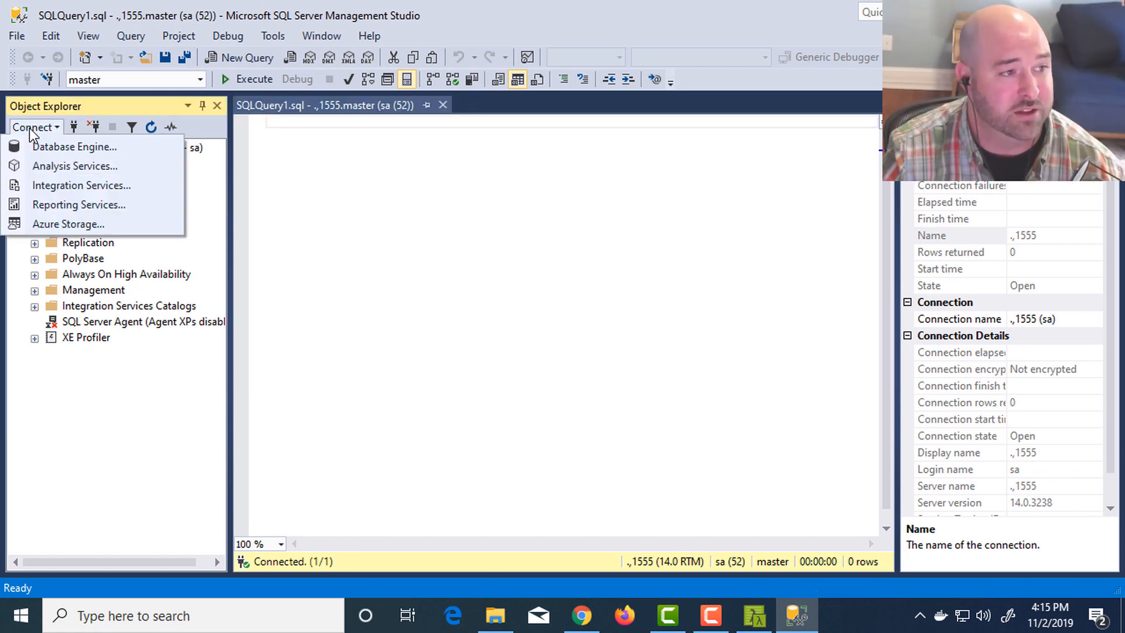
left_click(84, 146)
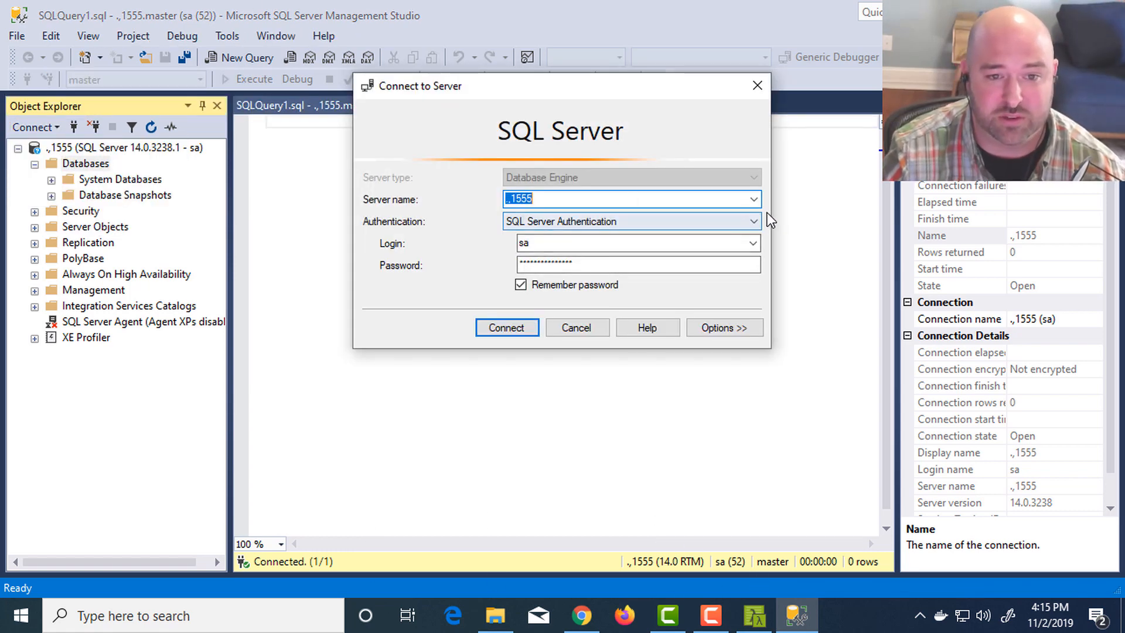
left_click(754, 199)
left_click(686, 232)
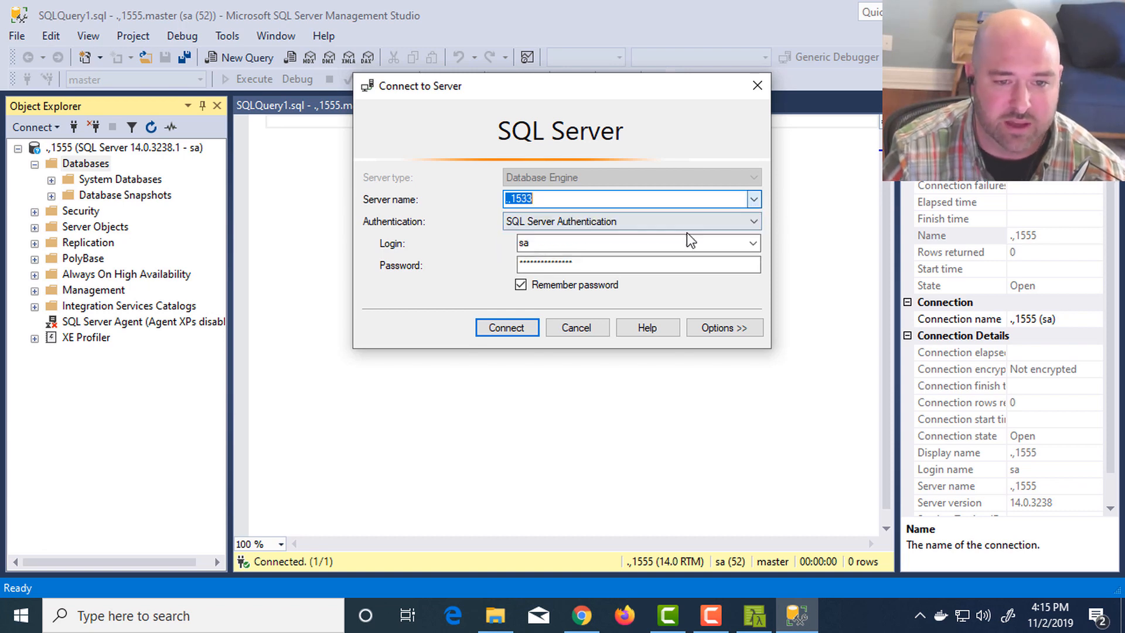
left_click(511, 328)
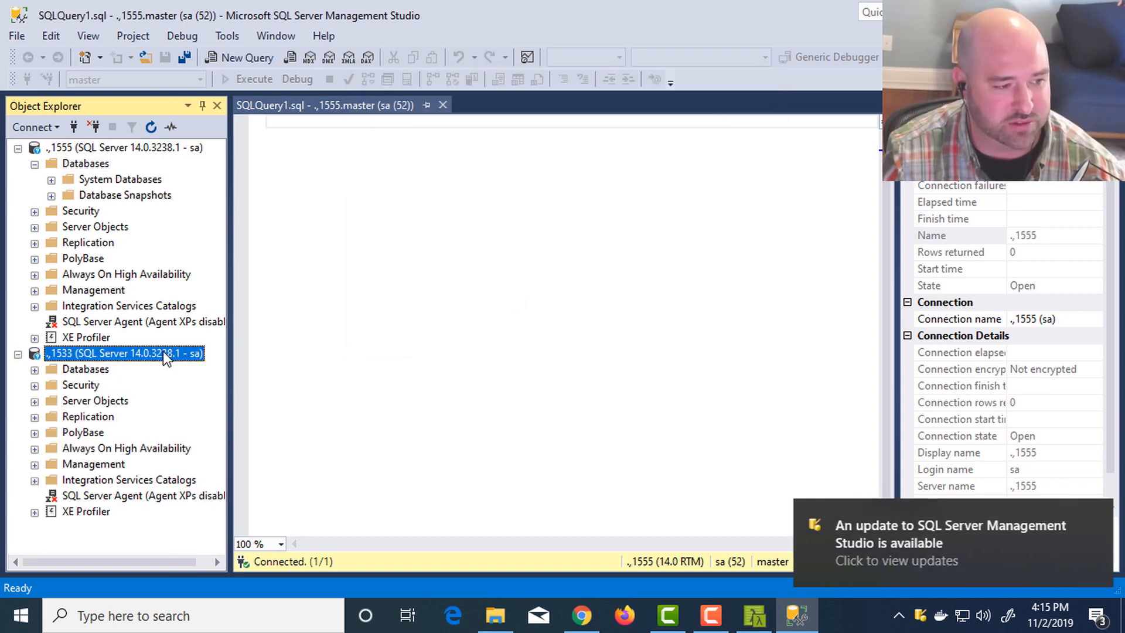
- Open a new query window on the .,1533 Databases folder and alternate with the .,1555 window to compare their status bar colors
left_click(82, 370)
key("ctrl+n")
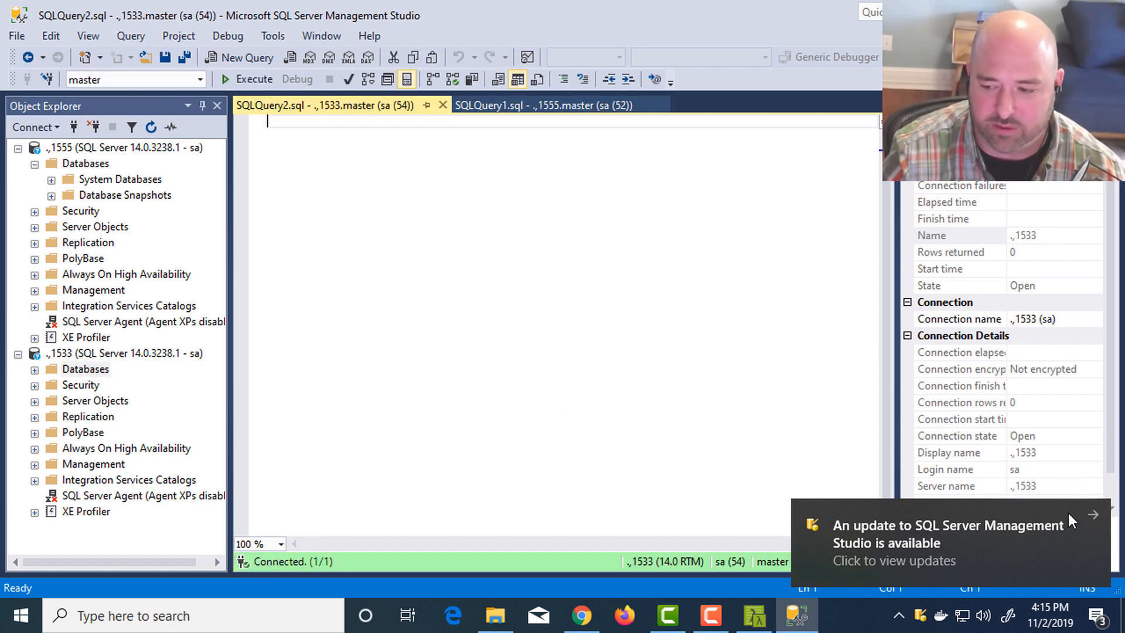
left_click(1094, 513)
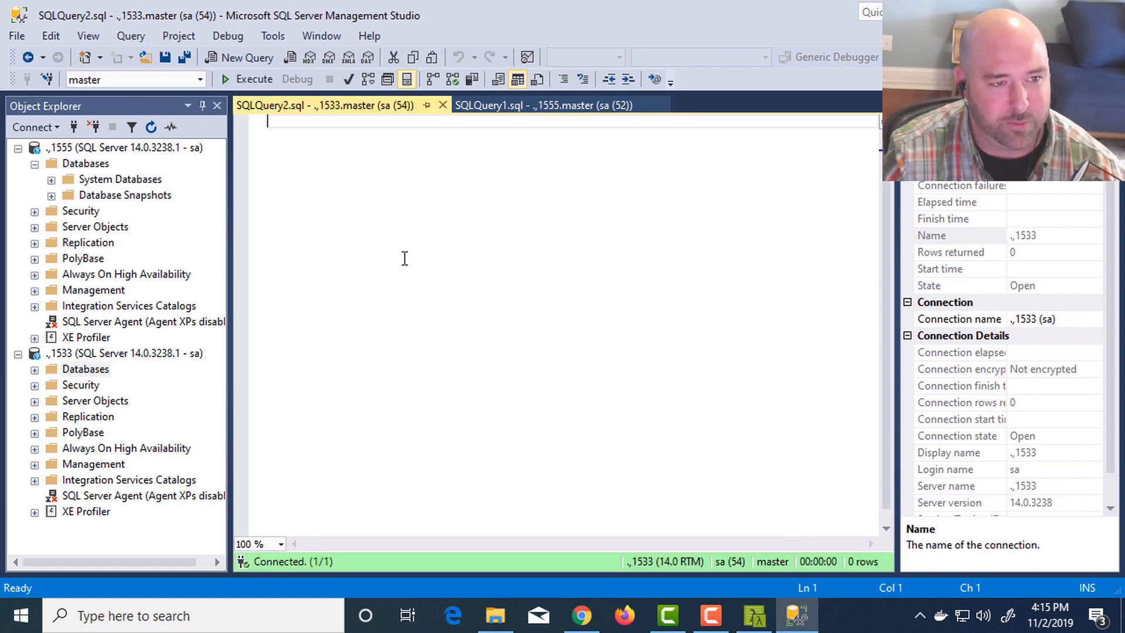
key("ctrl+Tab")
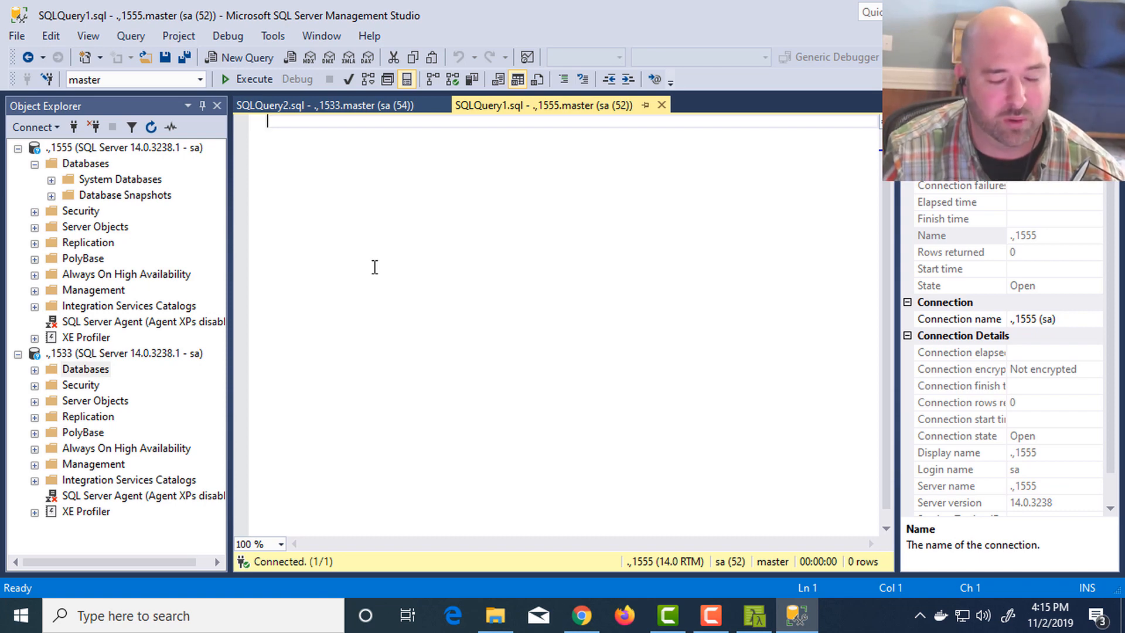
key("ctrl+Tab")
key("ctrl+Tab")
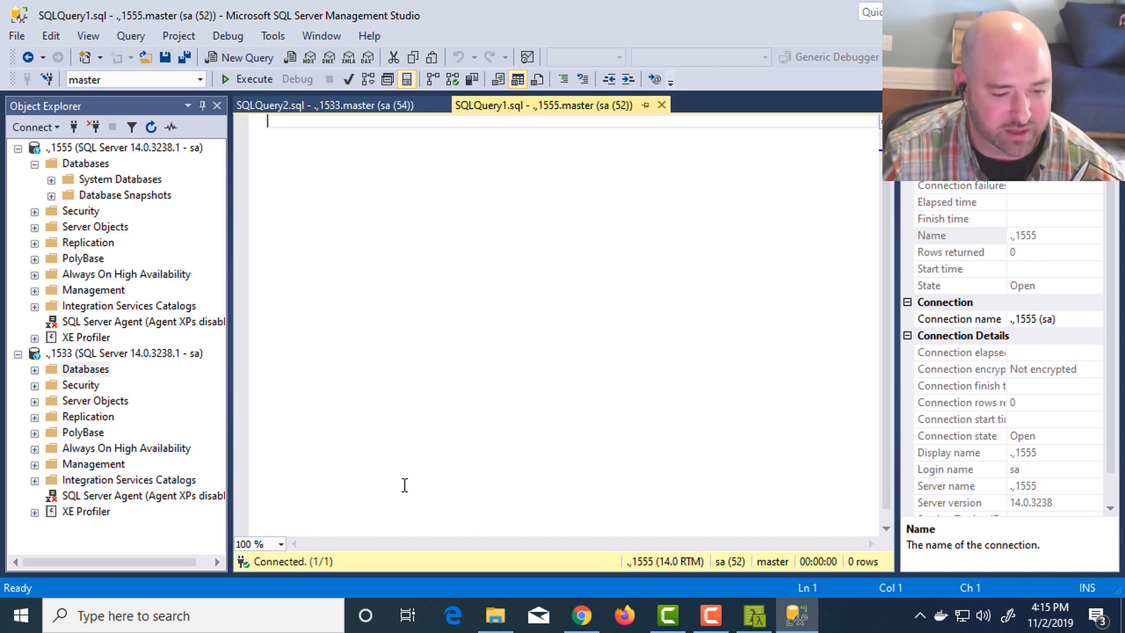